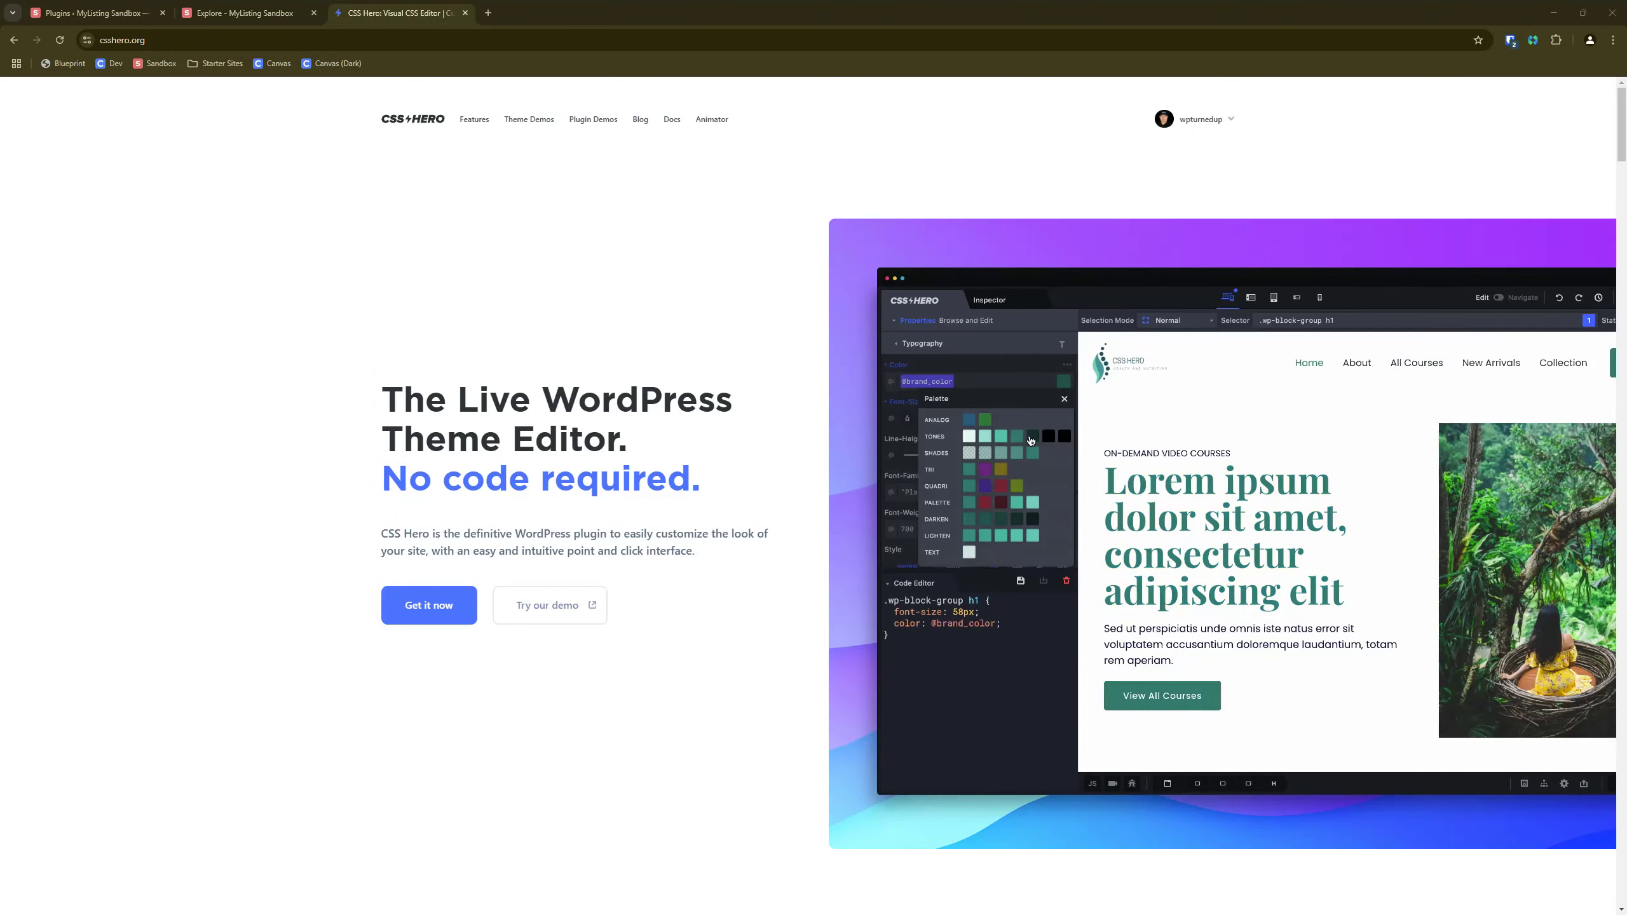
Look over the CSS Hero homepage, including its visual editing features and trusted-by logos.
{"action": "scroll", "coordinate": [723, 577], "scroll_direction": "down", "scroll_amount": 10}
{"action": "scroll", "coordinate": [723, 580], "scroll_direction": "down", "scroll_amount": 20}
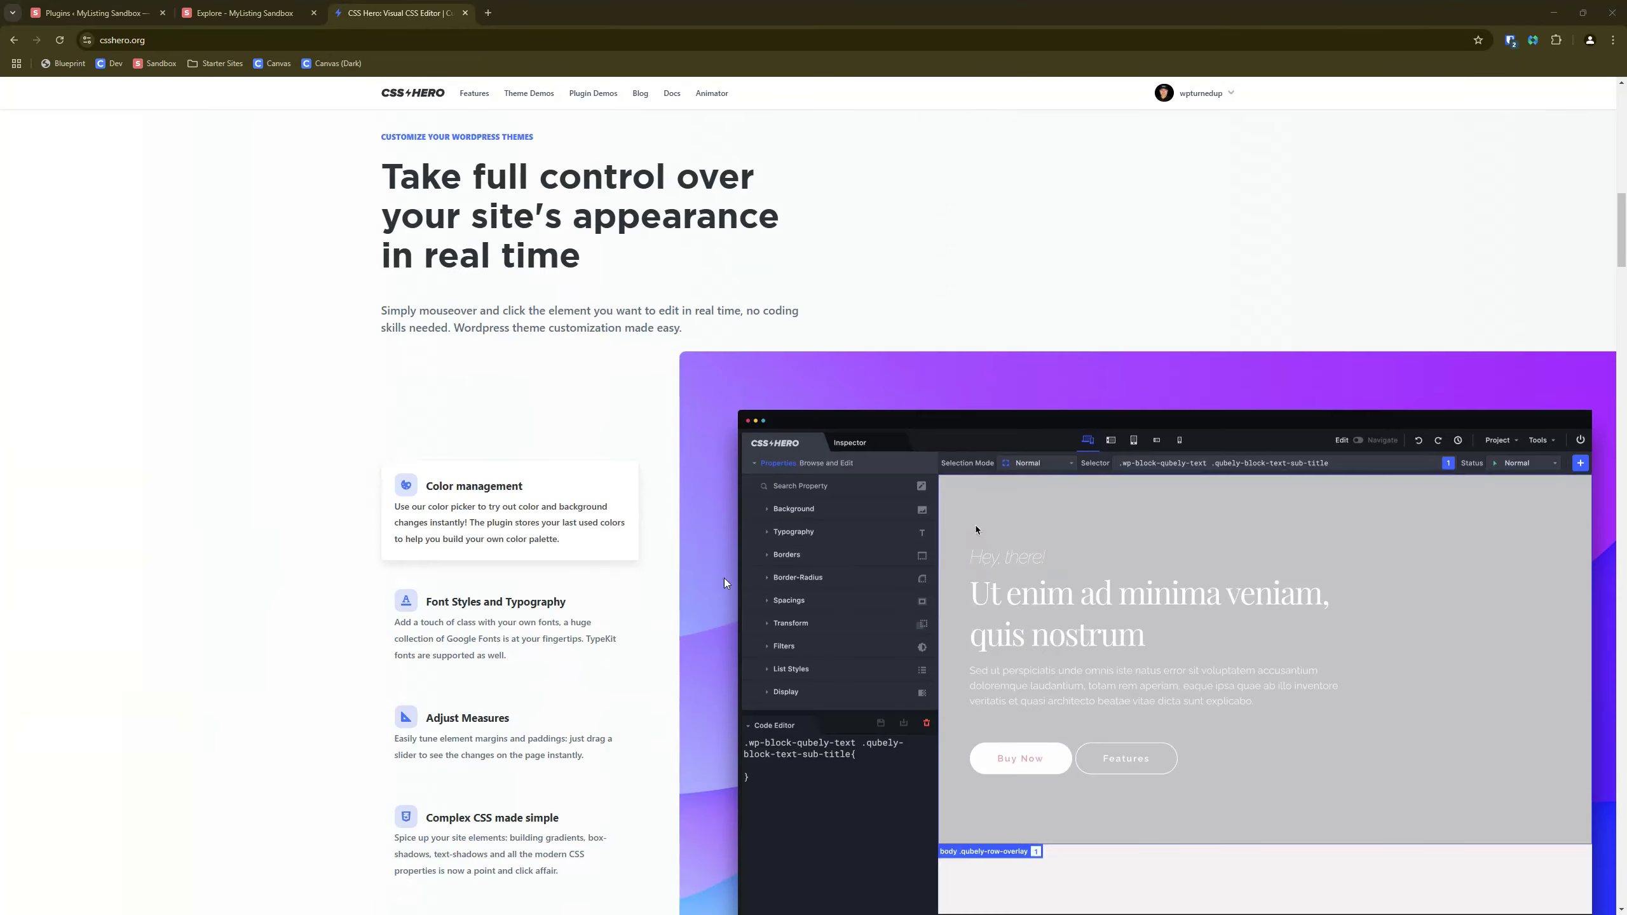
{"action": "scroll", "coordinate": [723, 571], "scroll_direction": "up", "scroll_amount": 20}
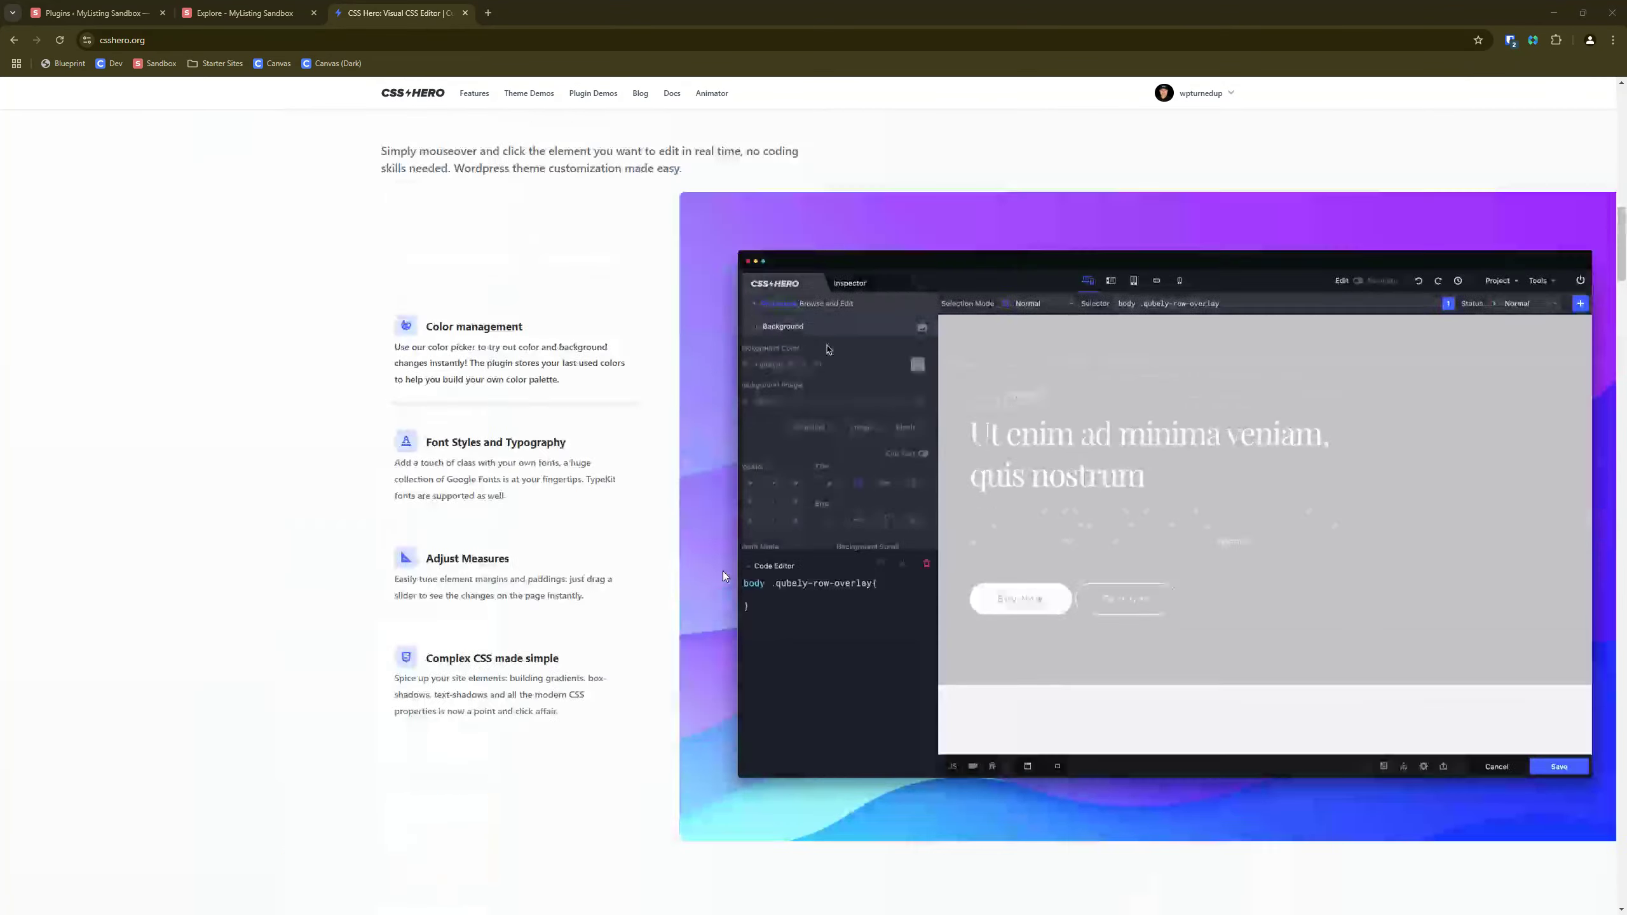
{"action": "scroll", "coordinate": [728, 576], "scroll_direction": "up", "scroll_amount": 5}
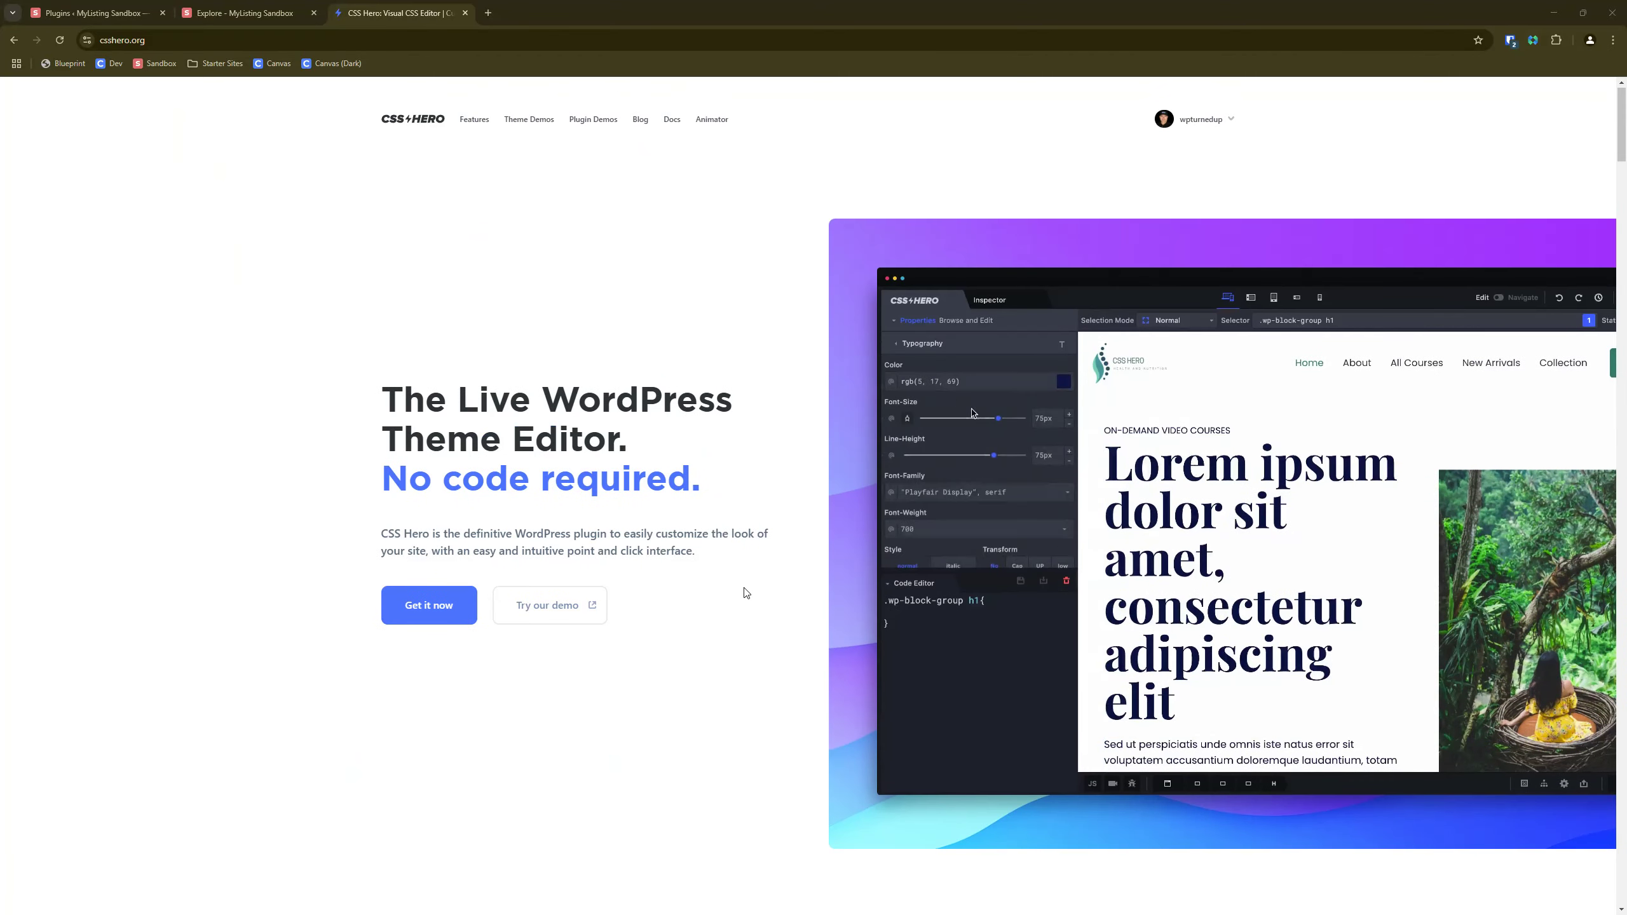
{"action": "scroll", "coordinate": [743, 603], "scroll_direction": "down", "scroll_amount": 5}
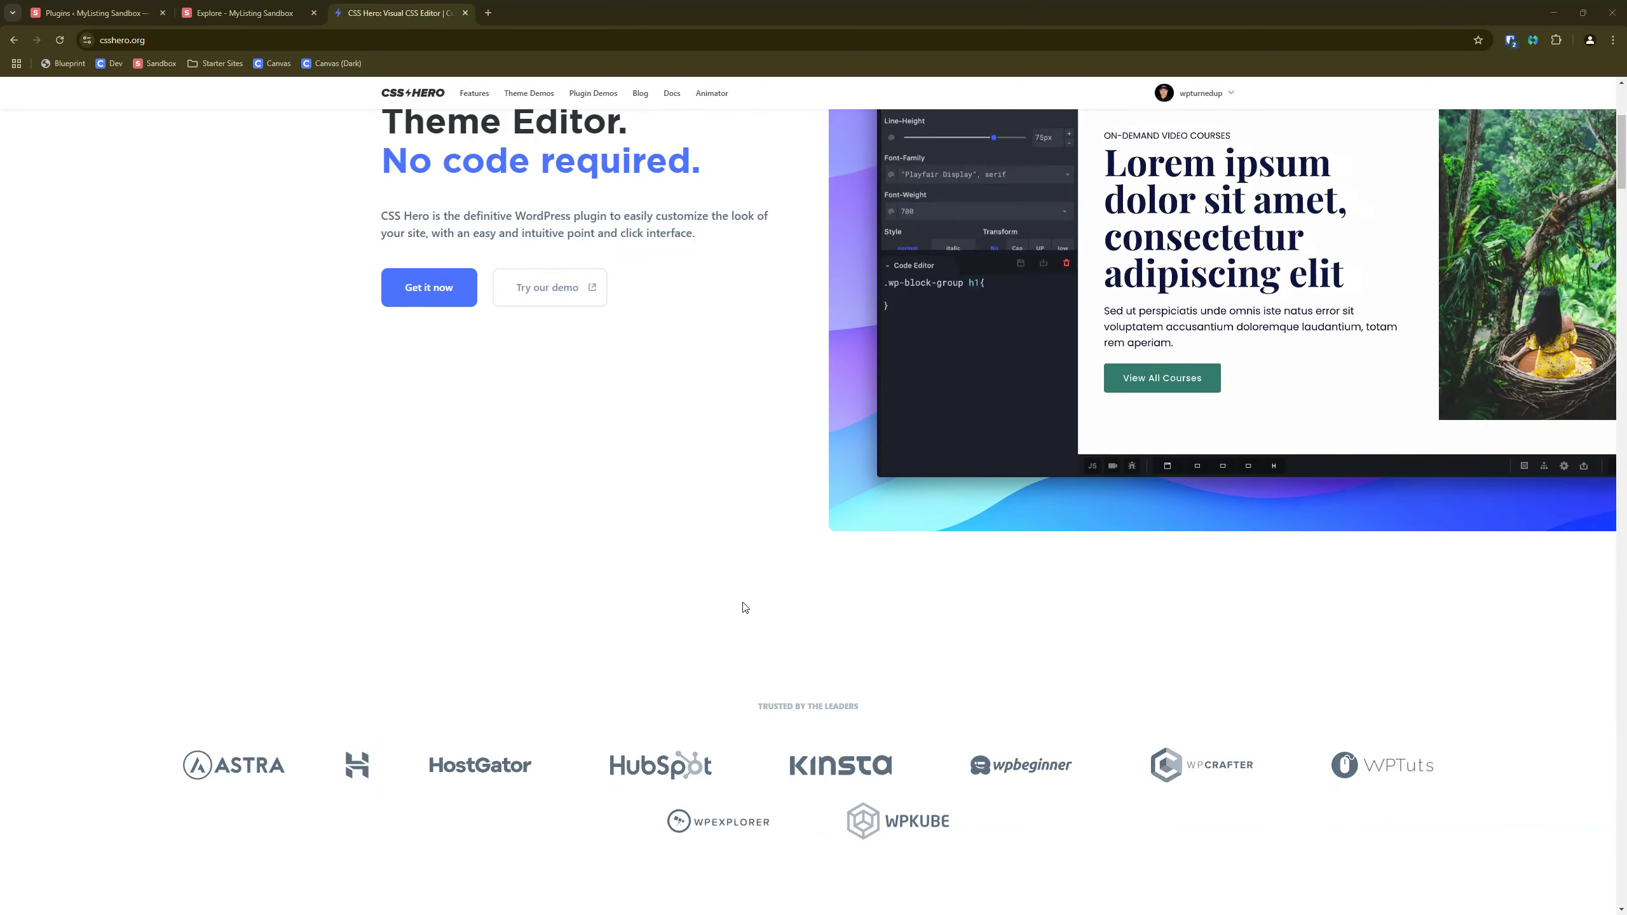
{"action": "scroll", "coordinate": [745, 606], "scroll_direction": "down", "scroll_amount": 1}
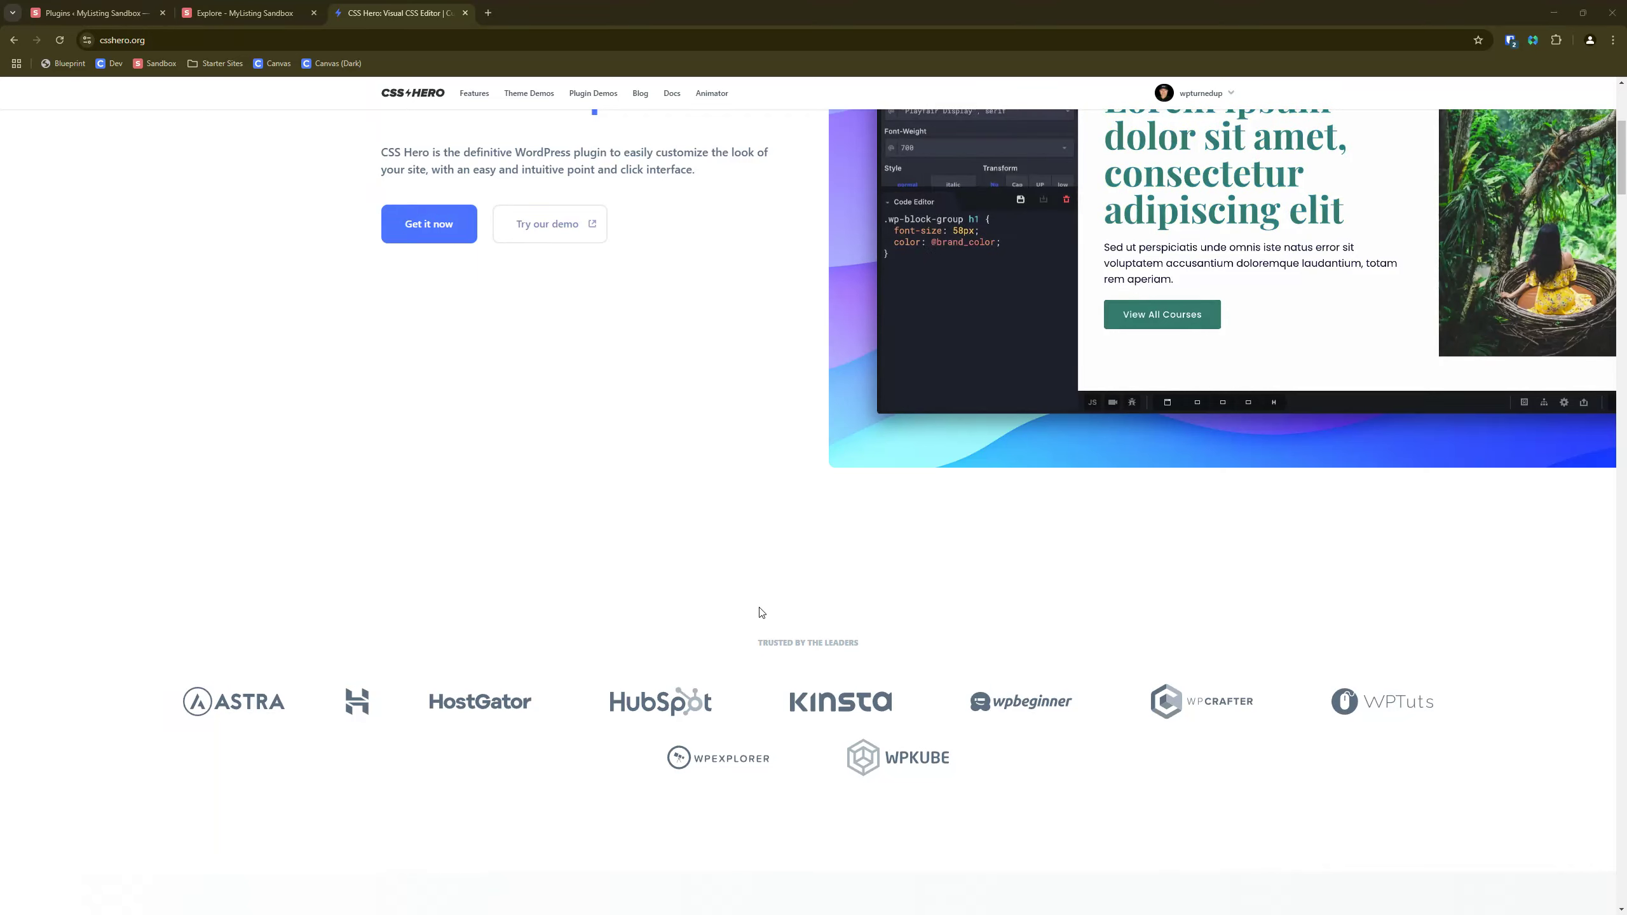
{"action": "scroll", "coordinate": [606, 552], "scroll_direction": "up", "scroll_amount": 5}
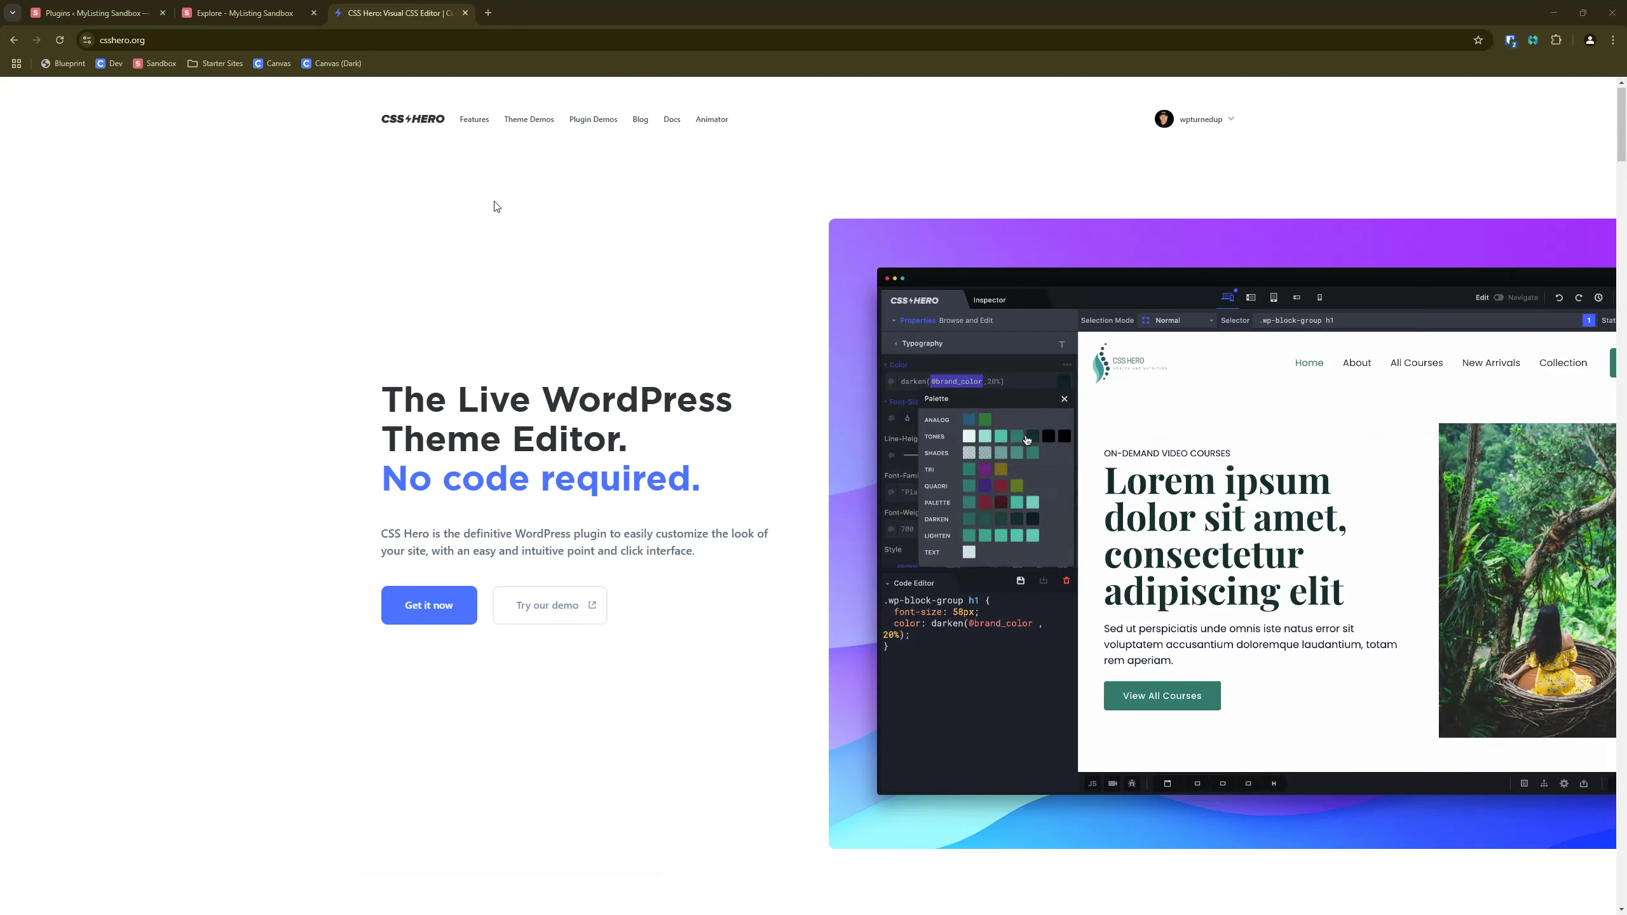
Look through the CSS Hero Features page, including background images and Live Mobile Preview, and close the site.
{"action": "left_click", "coordinate": [481, 120]}
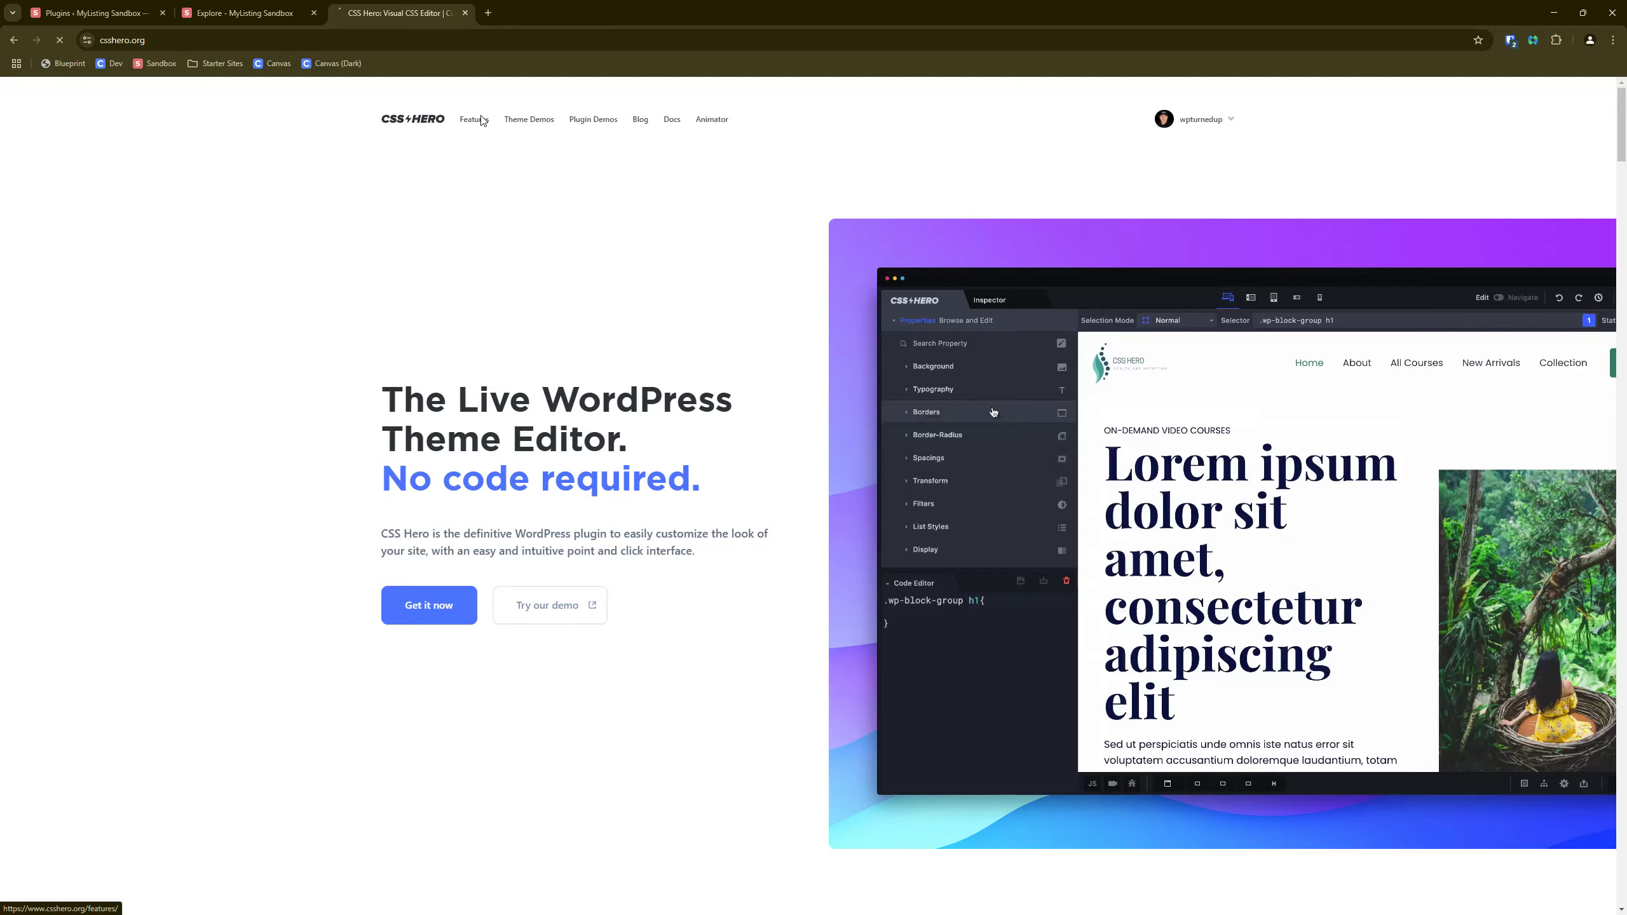
{"action": "scroll", "coordinate": [512, 257], "scroll_direction": "down", "scroll_amount": 10}
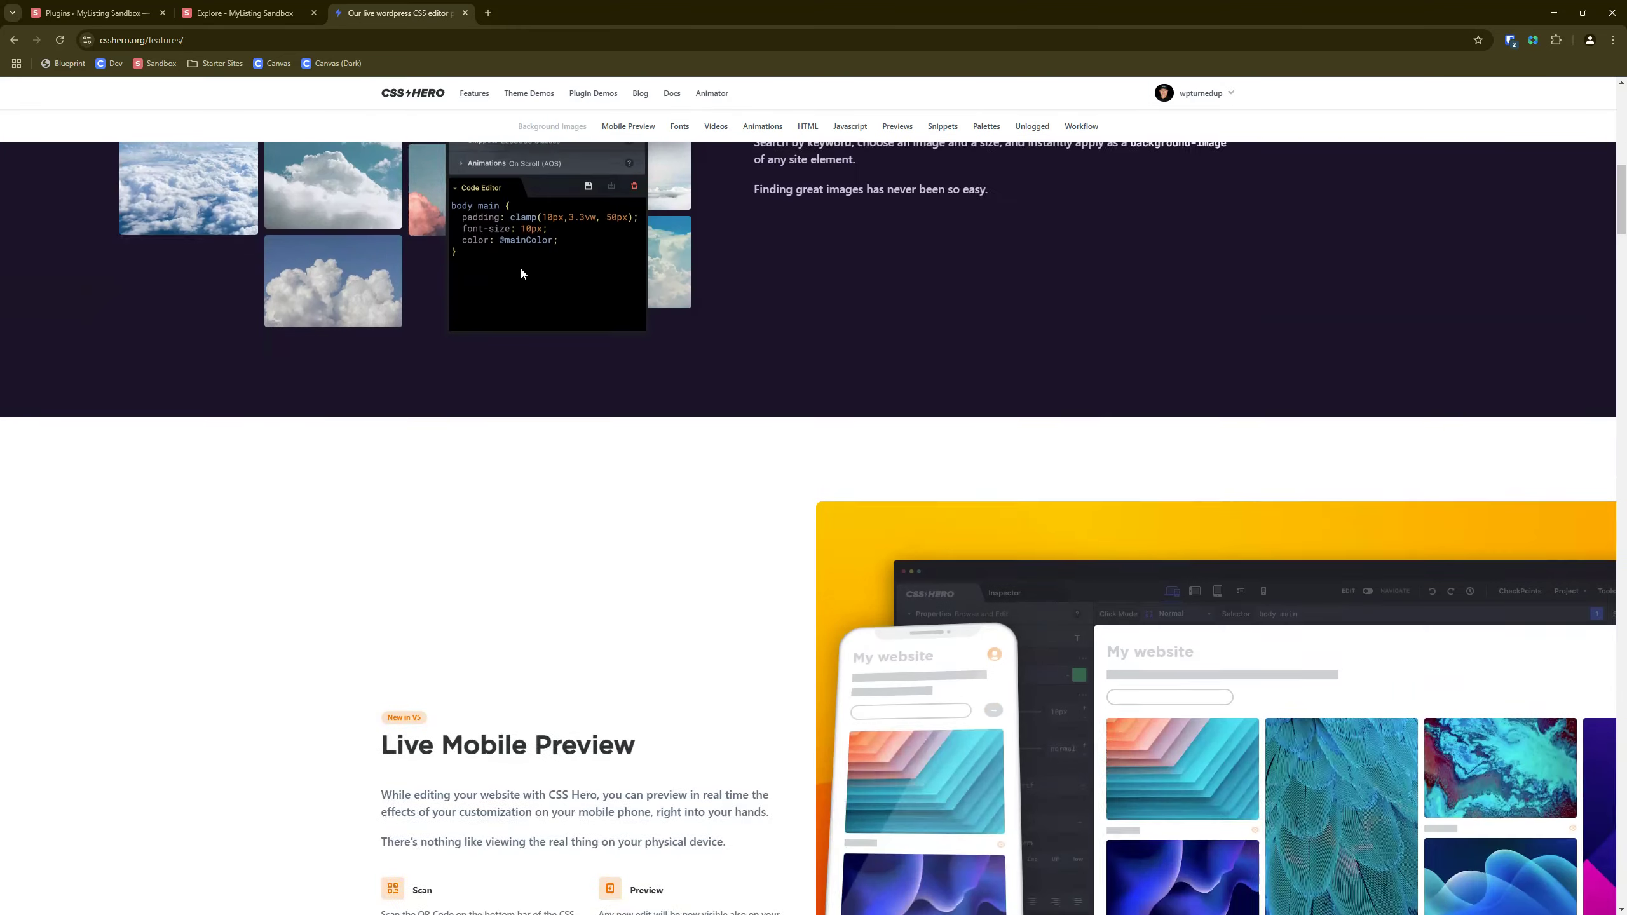
{"action": "scroll", "coordinate": [522, 272], "scroll_direction": "down", "scroll_amount": 6}
{"action": "scroll", "coordinate": [519, 269], "scroll_direction": "up", "scroll_amount": 8}
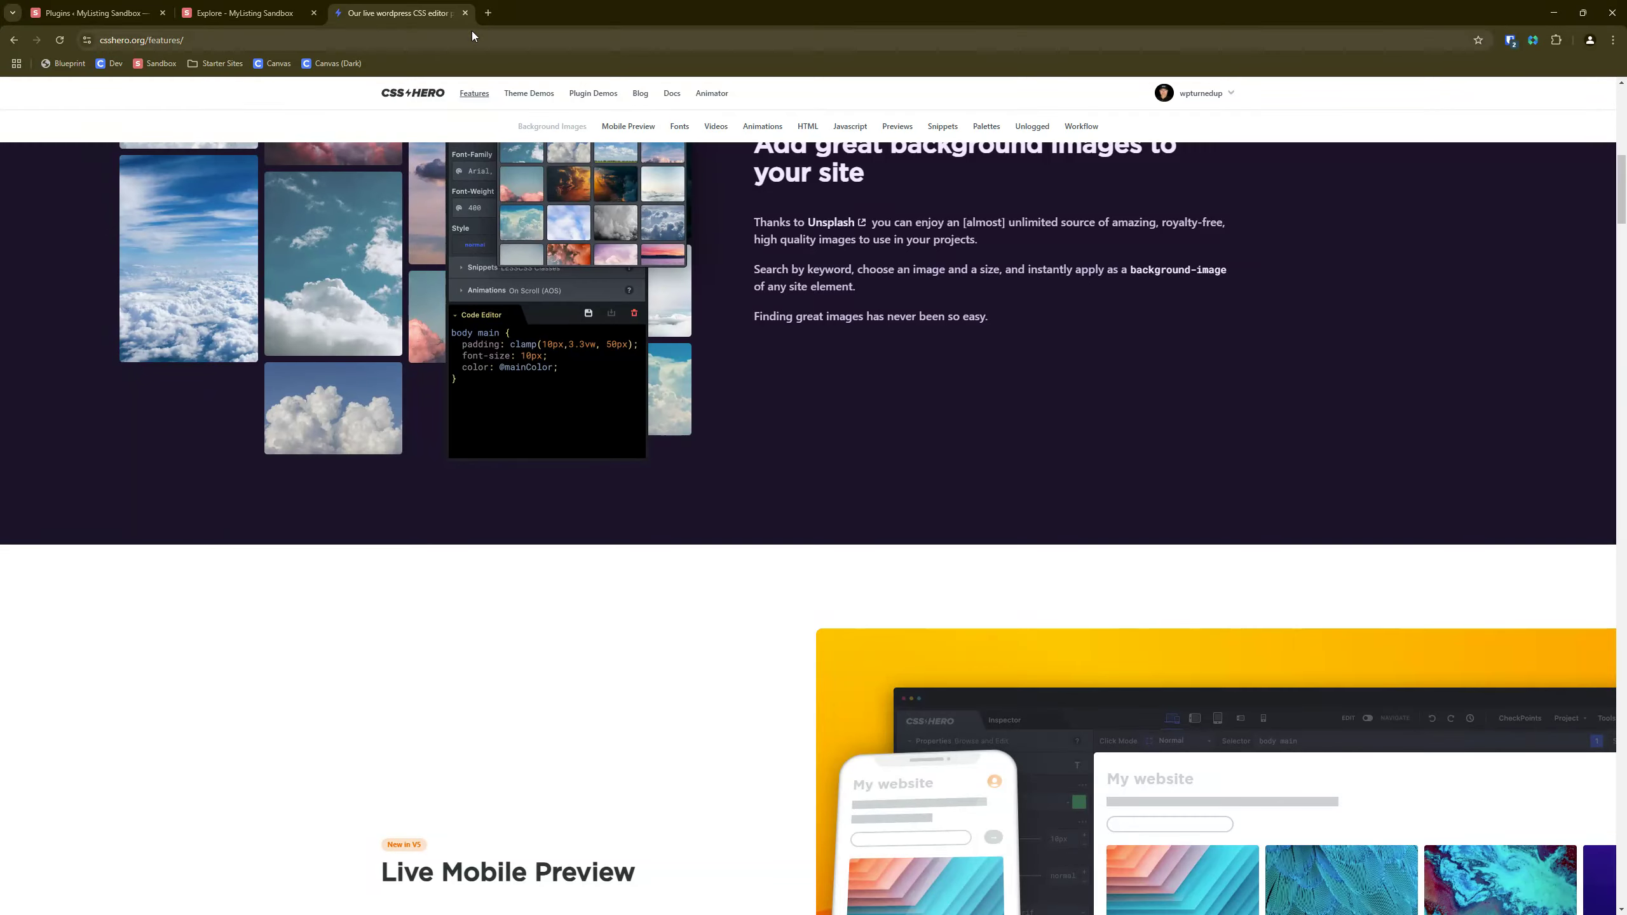
{"action": "left_click", "coordinate": [465, 13]}
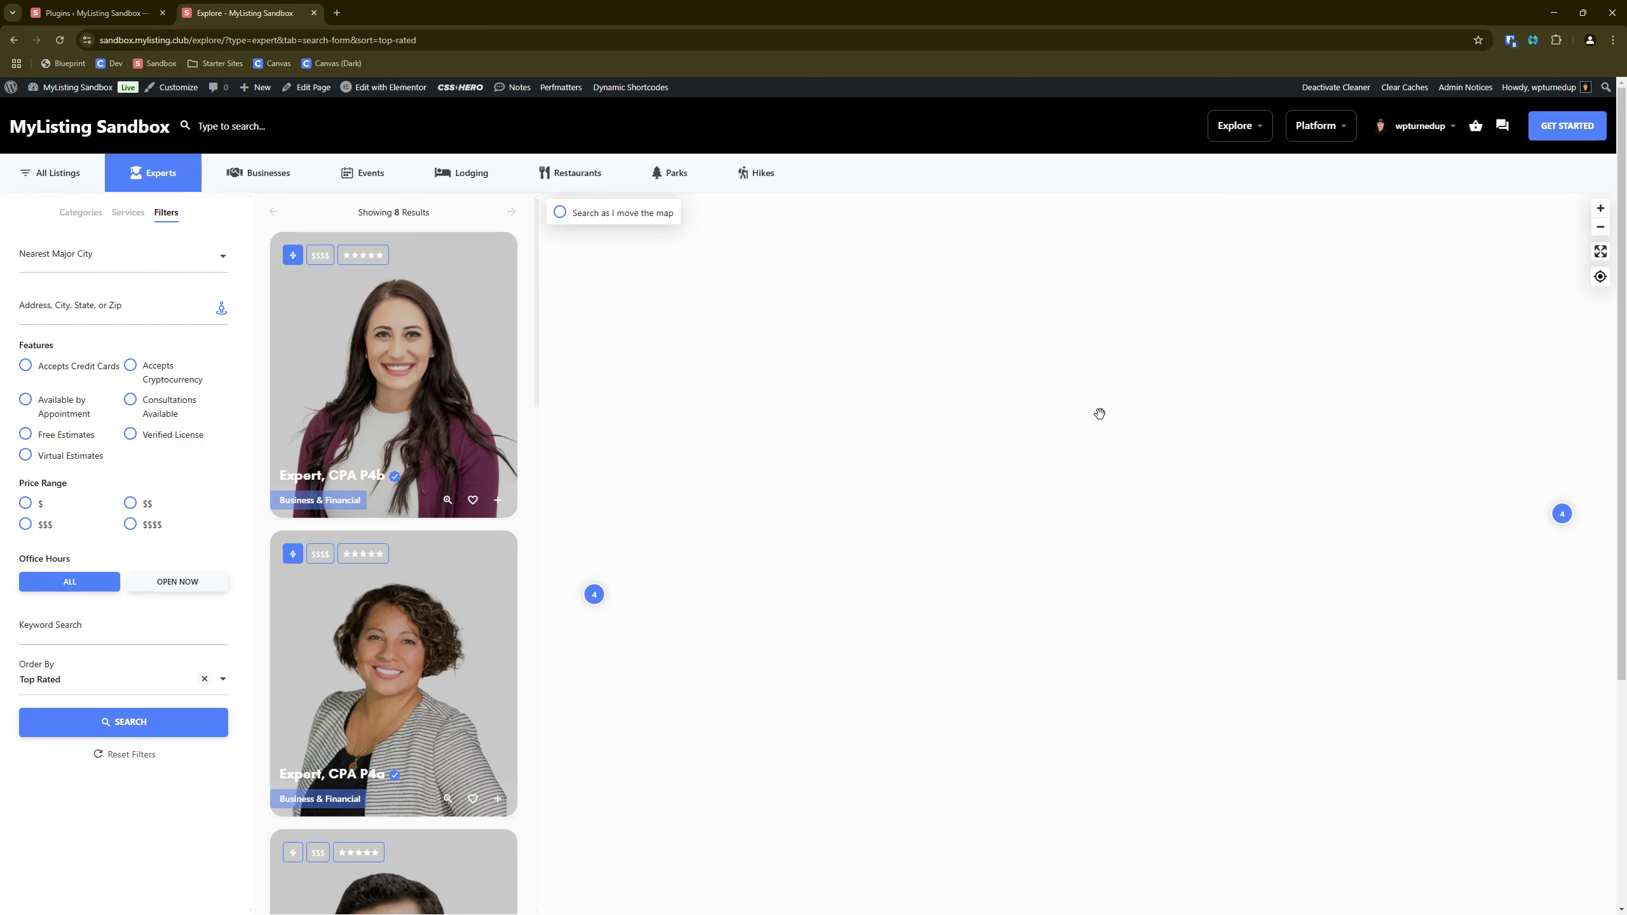
Check the installed plugins list for CSS Hero and launch its editor from the sandbox's Explore page.
{"action": "left_click", "coordinate": [110, 6]}
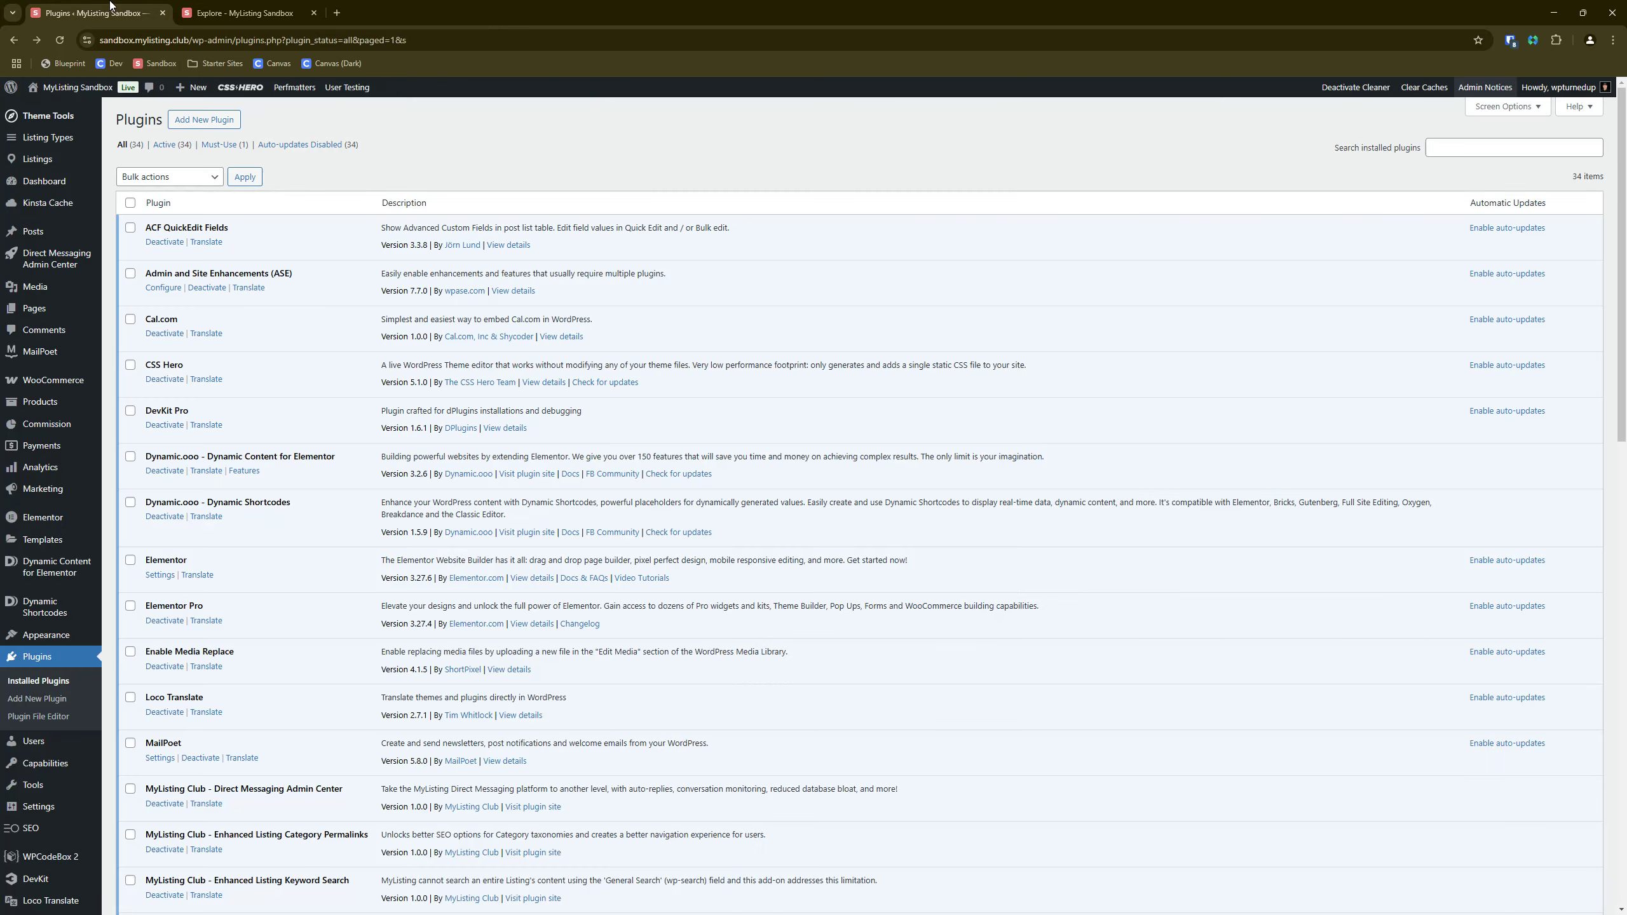
{"action": "left_click", "coordinate": [237, 89]}
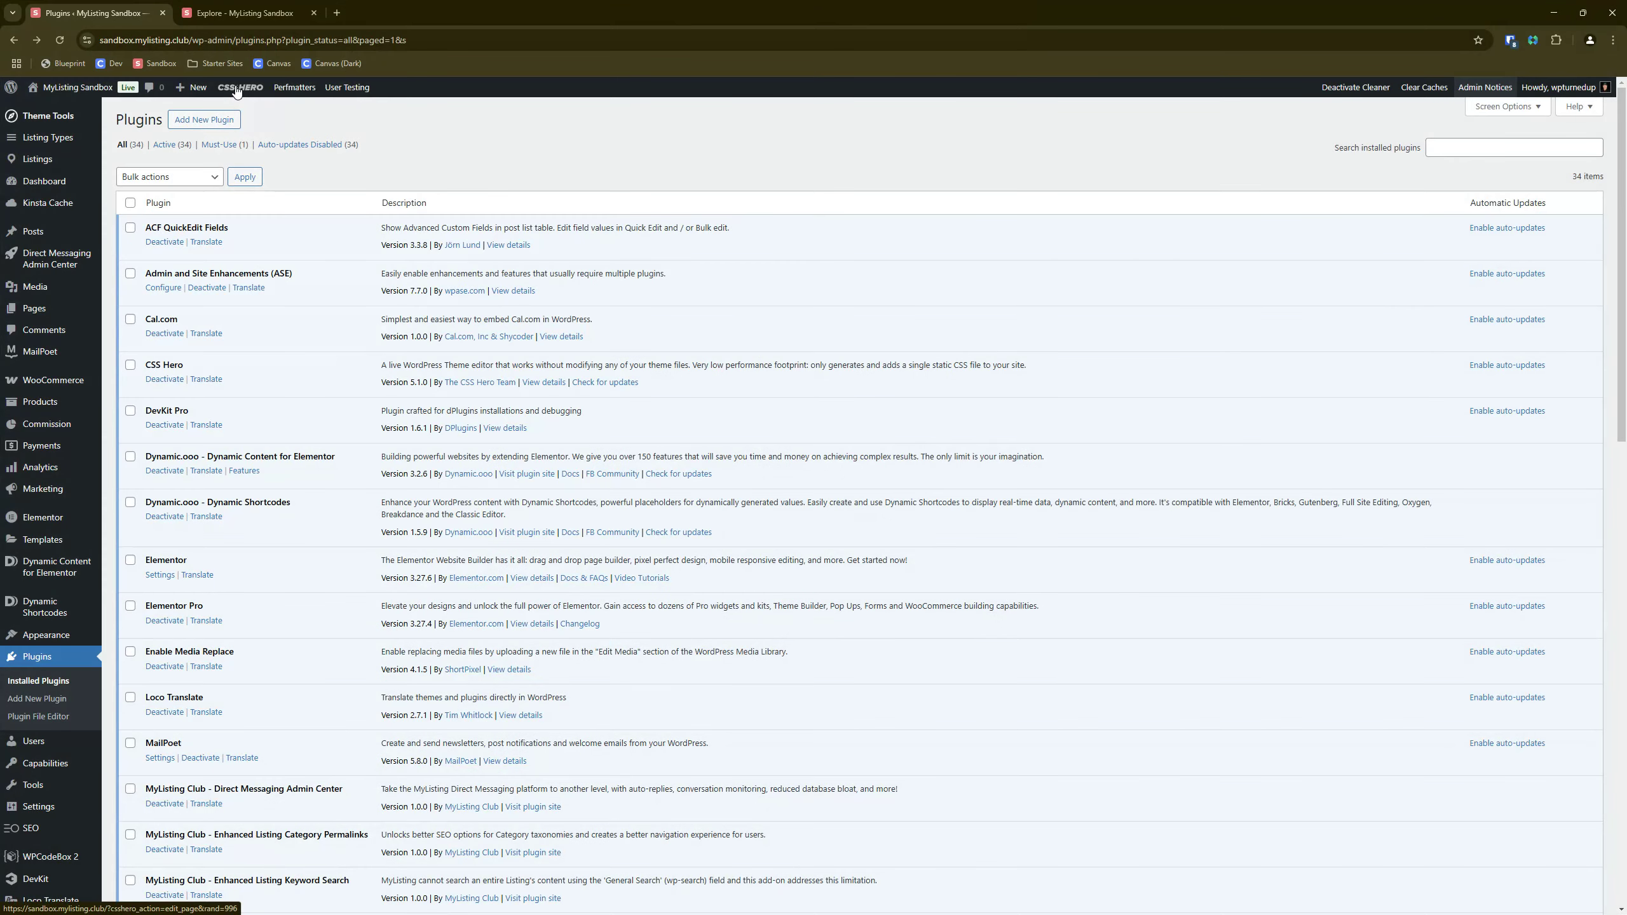
{"action": "left_click", "coordinate": [252, 8]}
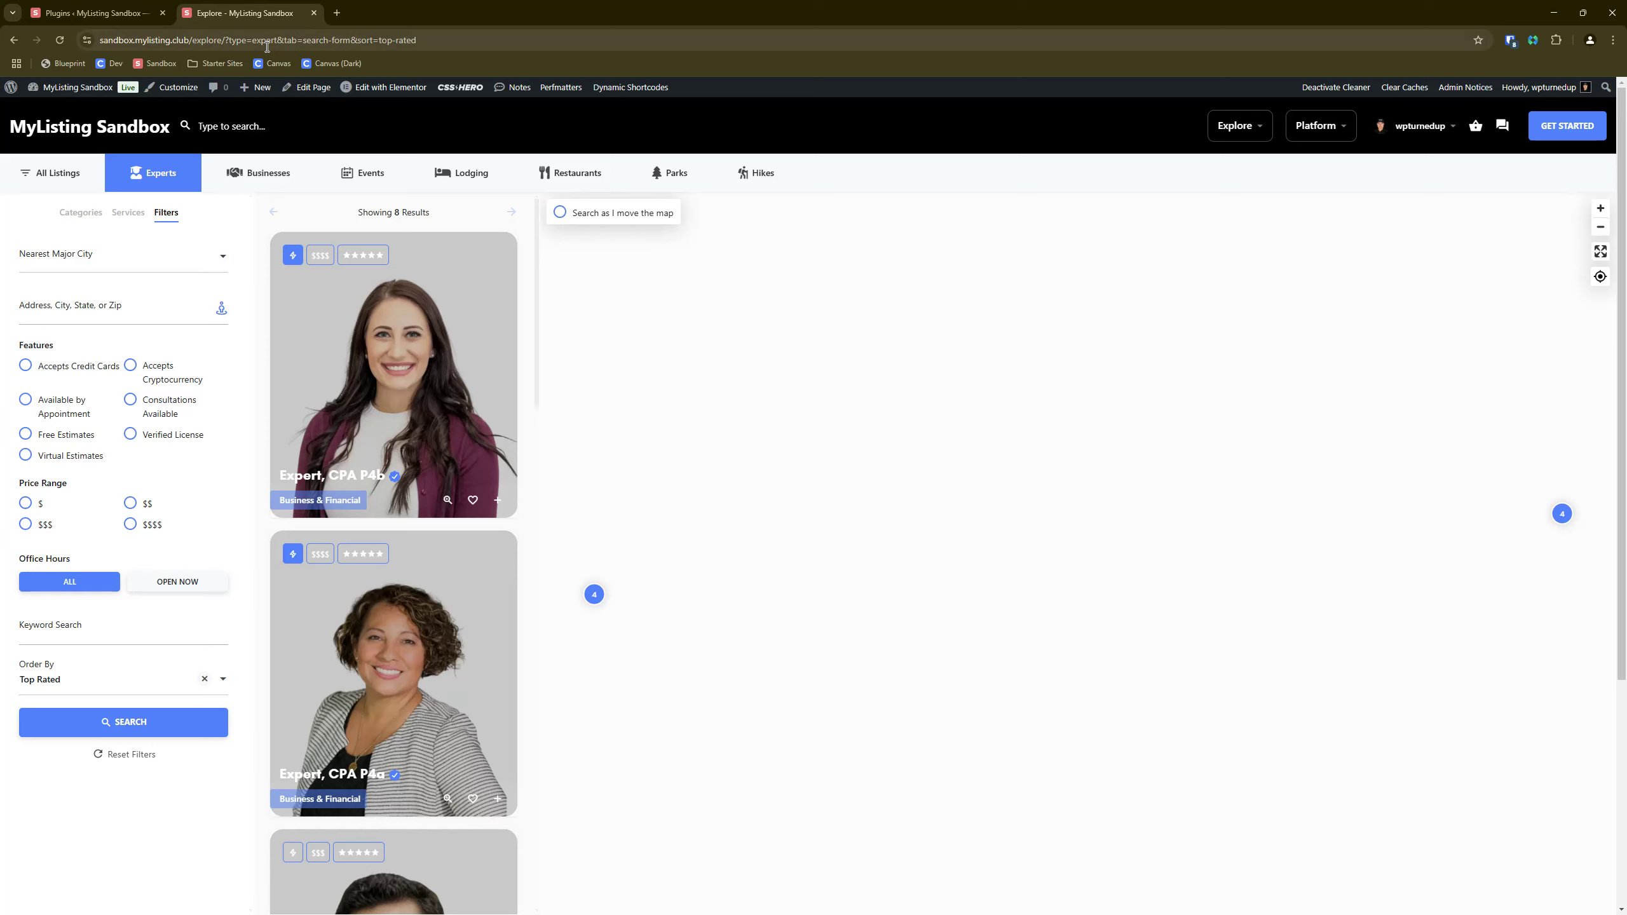
{"action": "mouse_move", "coordinate": [437, 89]}
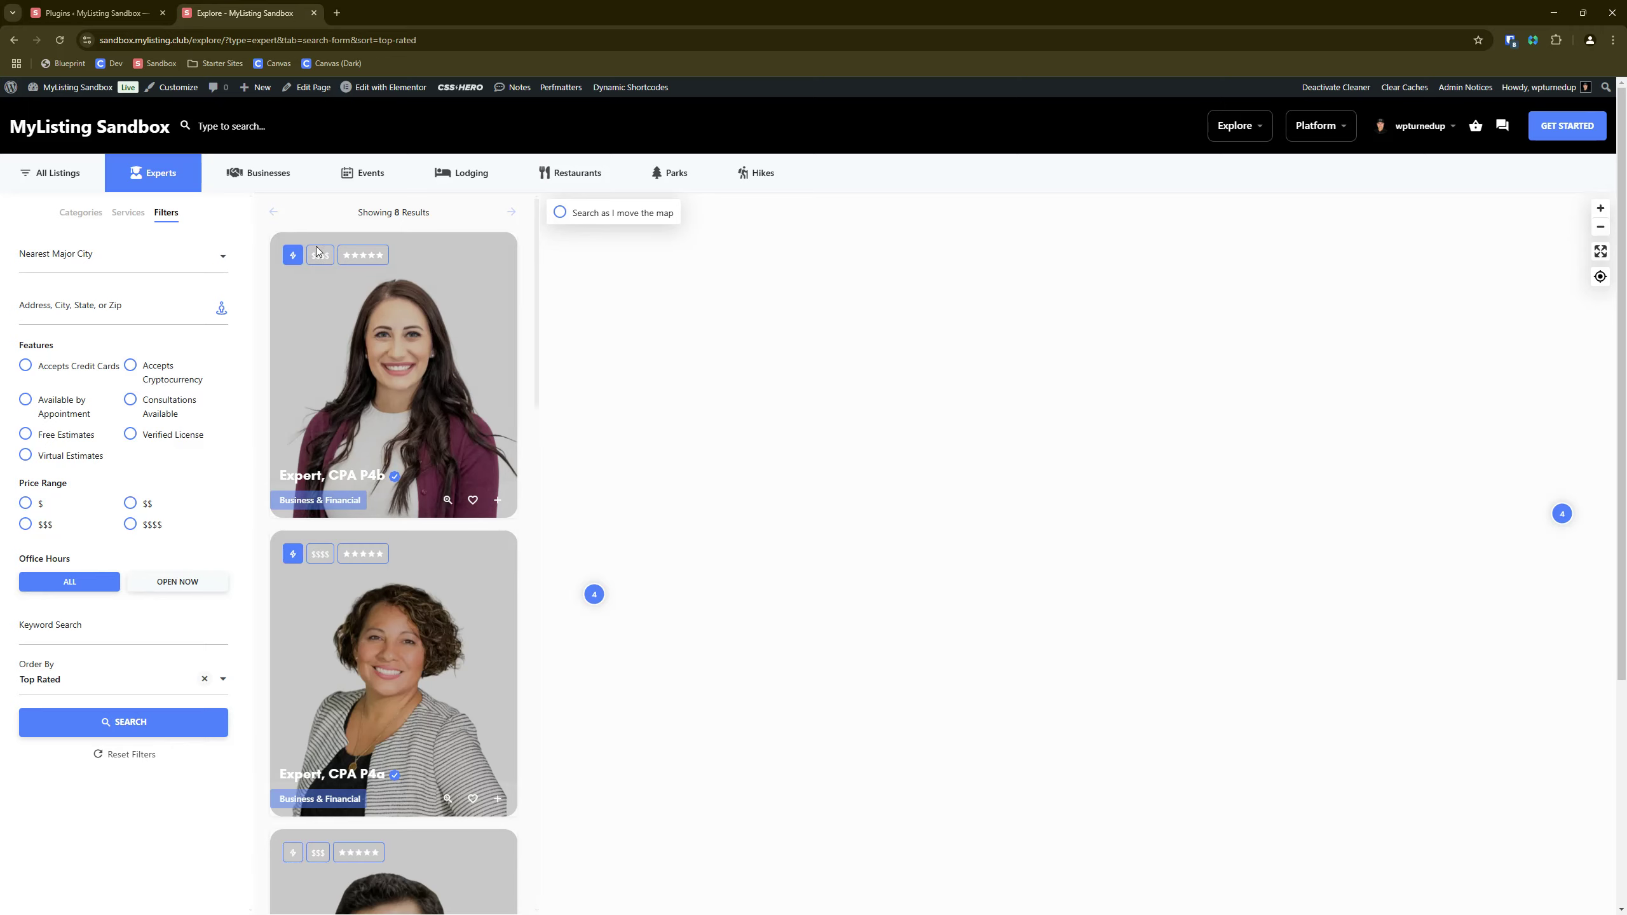
{"action": "left_click", "coordinate": [473, 91]}
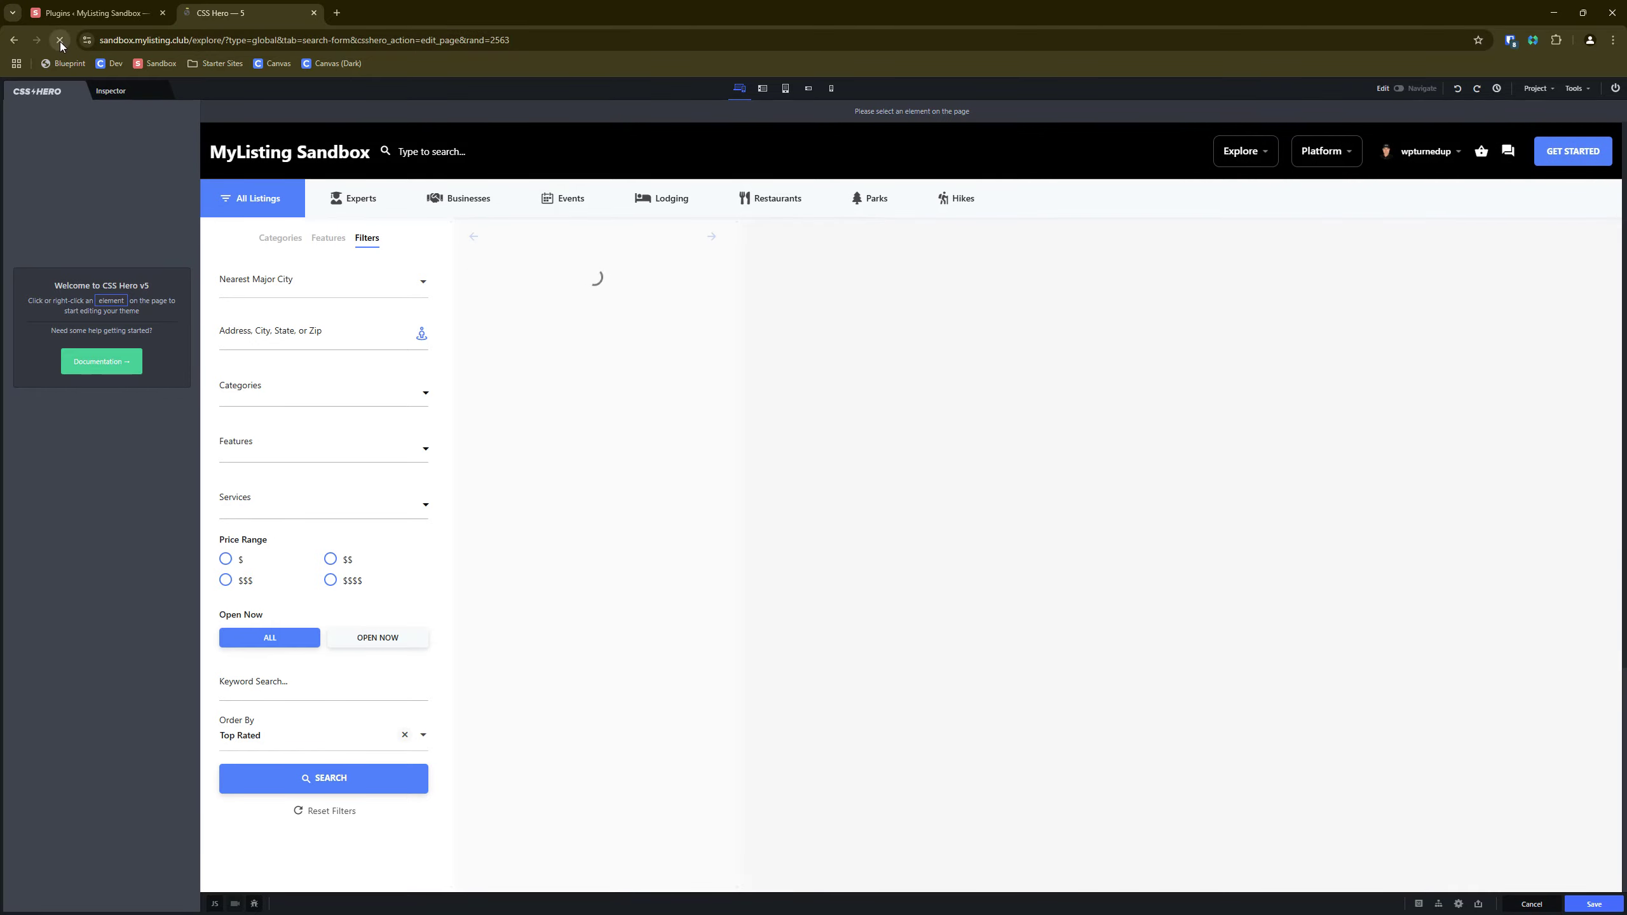
Reload the editor and preview the Explore page at the Tablet Portrait size.
{"action": "left_click", "coordinate": [60, 41]}
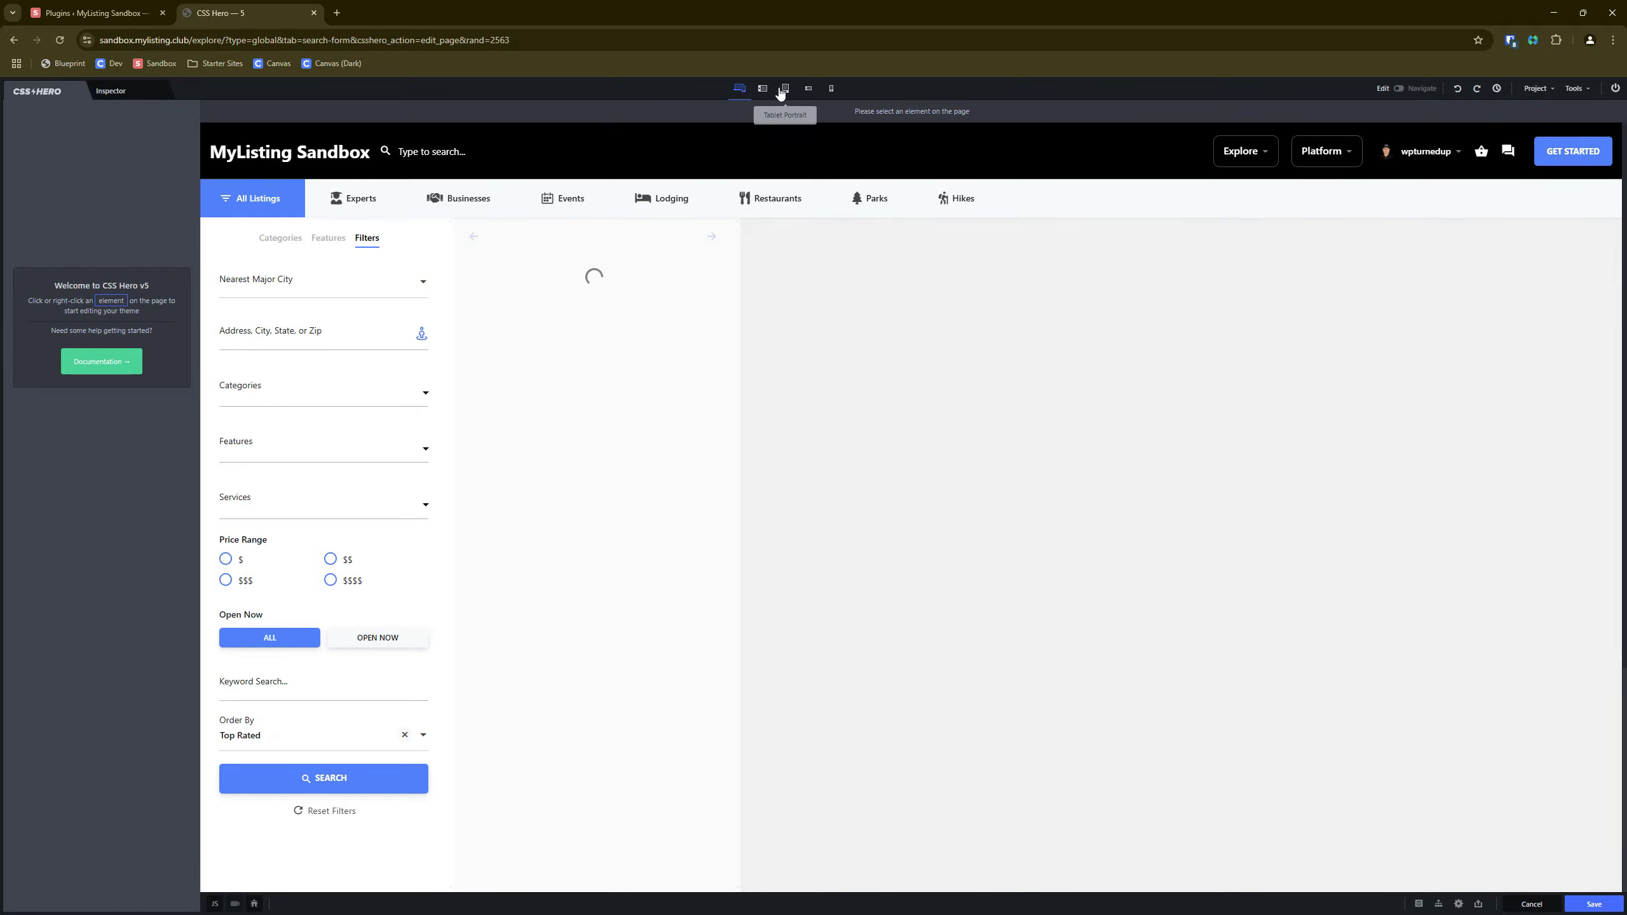
{"action": "left_click", "coordinate": [782, 89]}
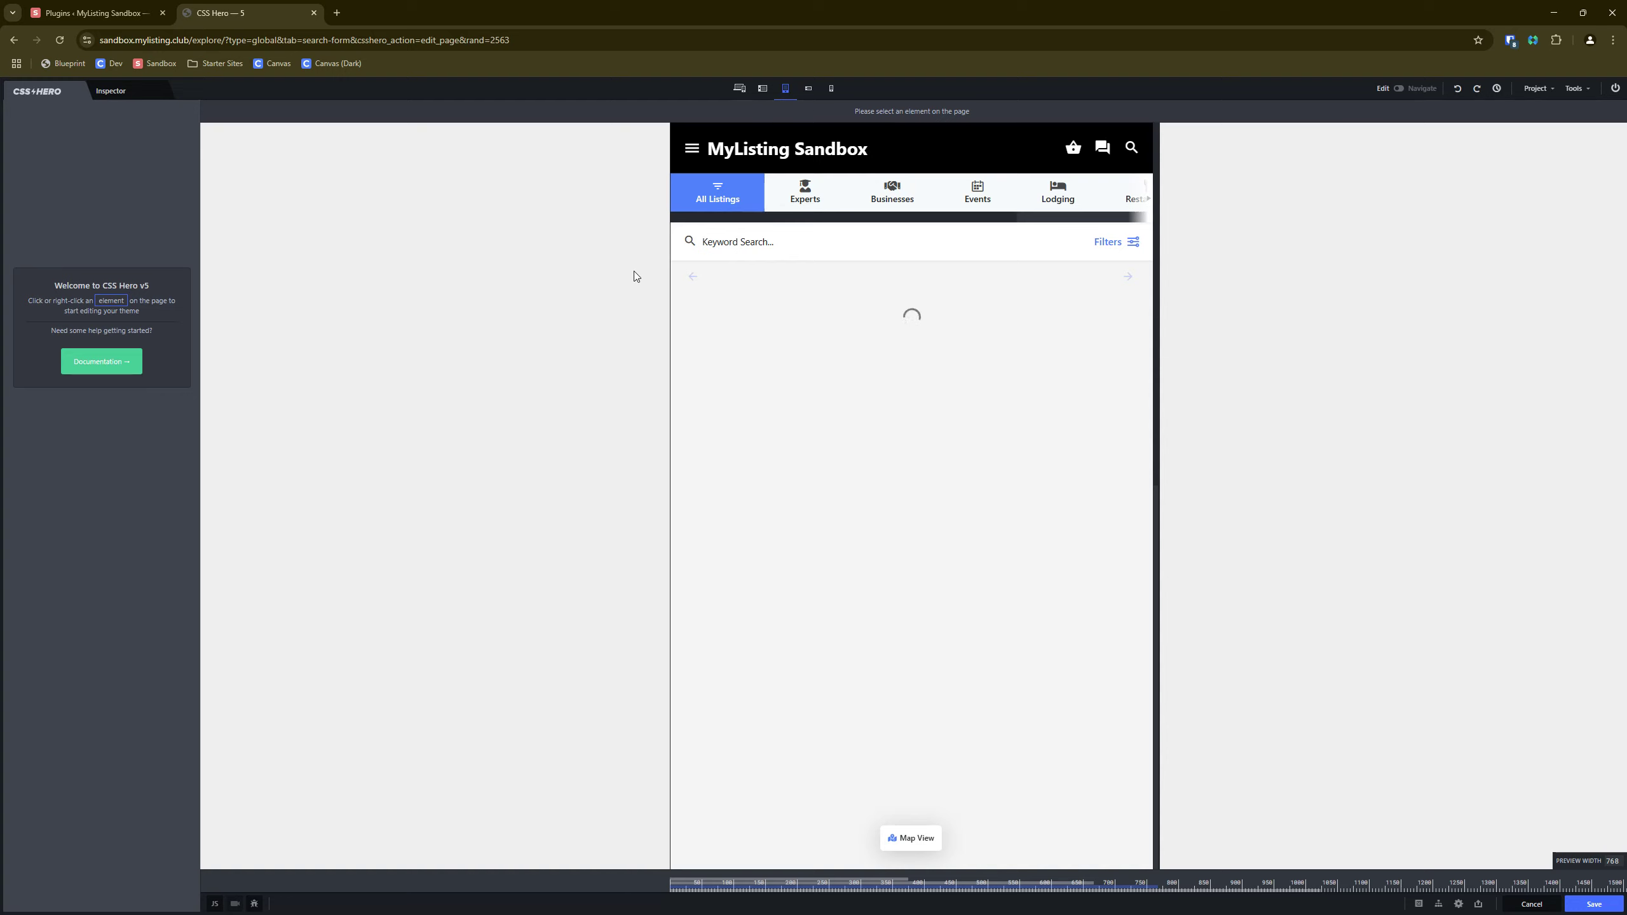
{"action": "key", "text": "ctrl"}
{"action": "key", "text": "ctrl"}
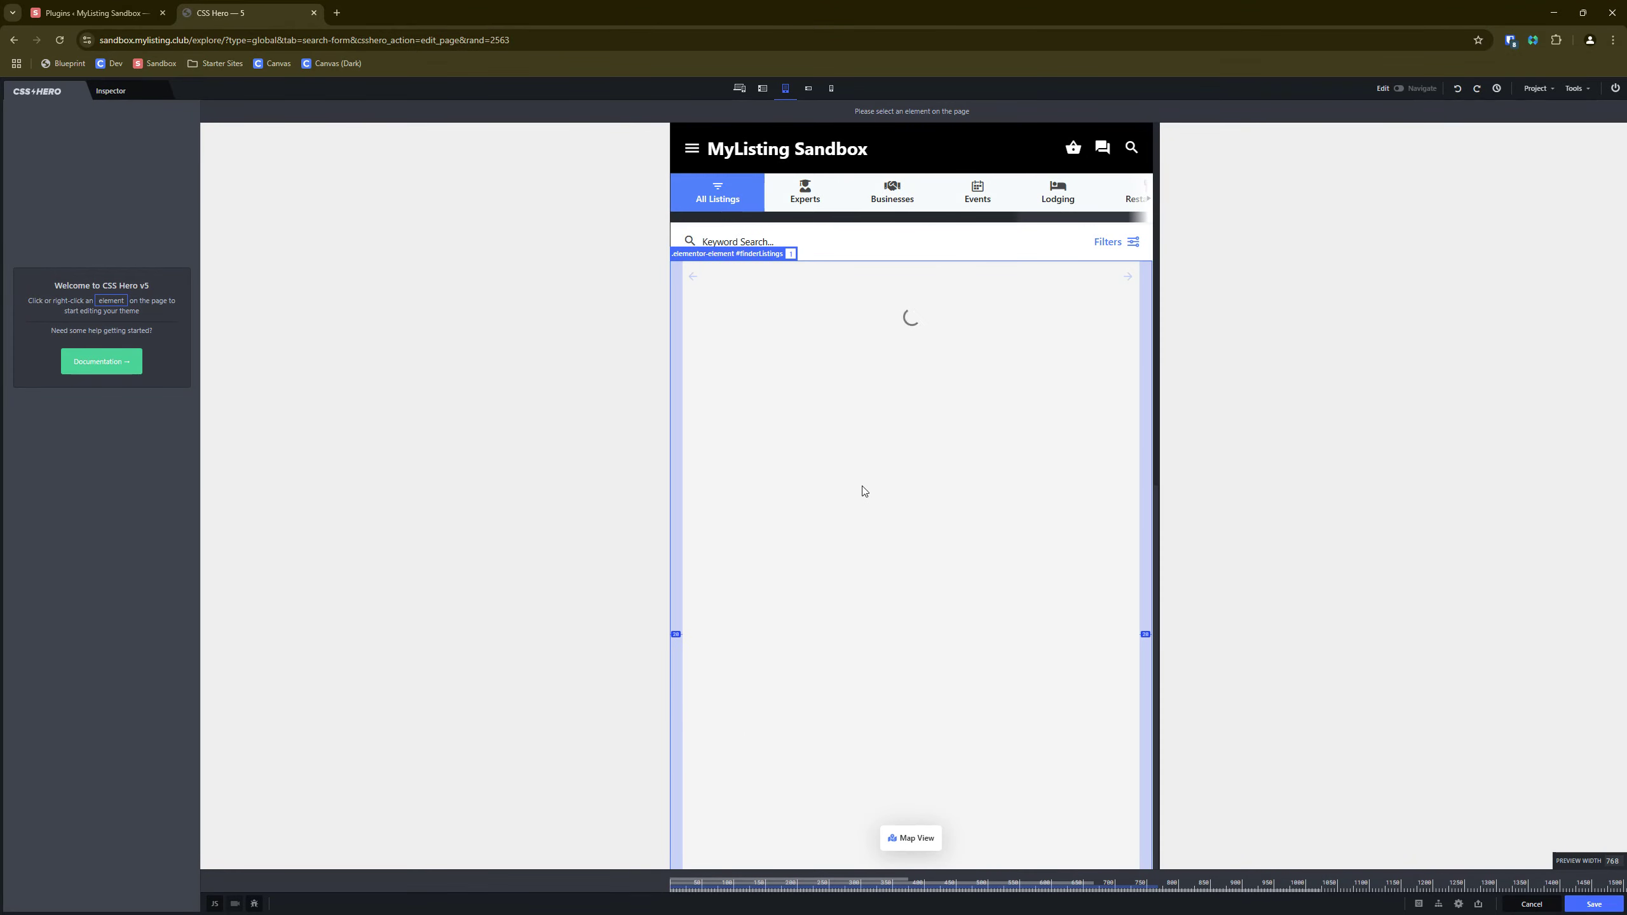
Set the background color of the mobile header's keyword search input to light gray #F3F3F3.
{"action": "left_click", "coordinate": [735, 239]}
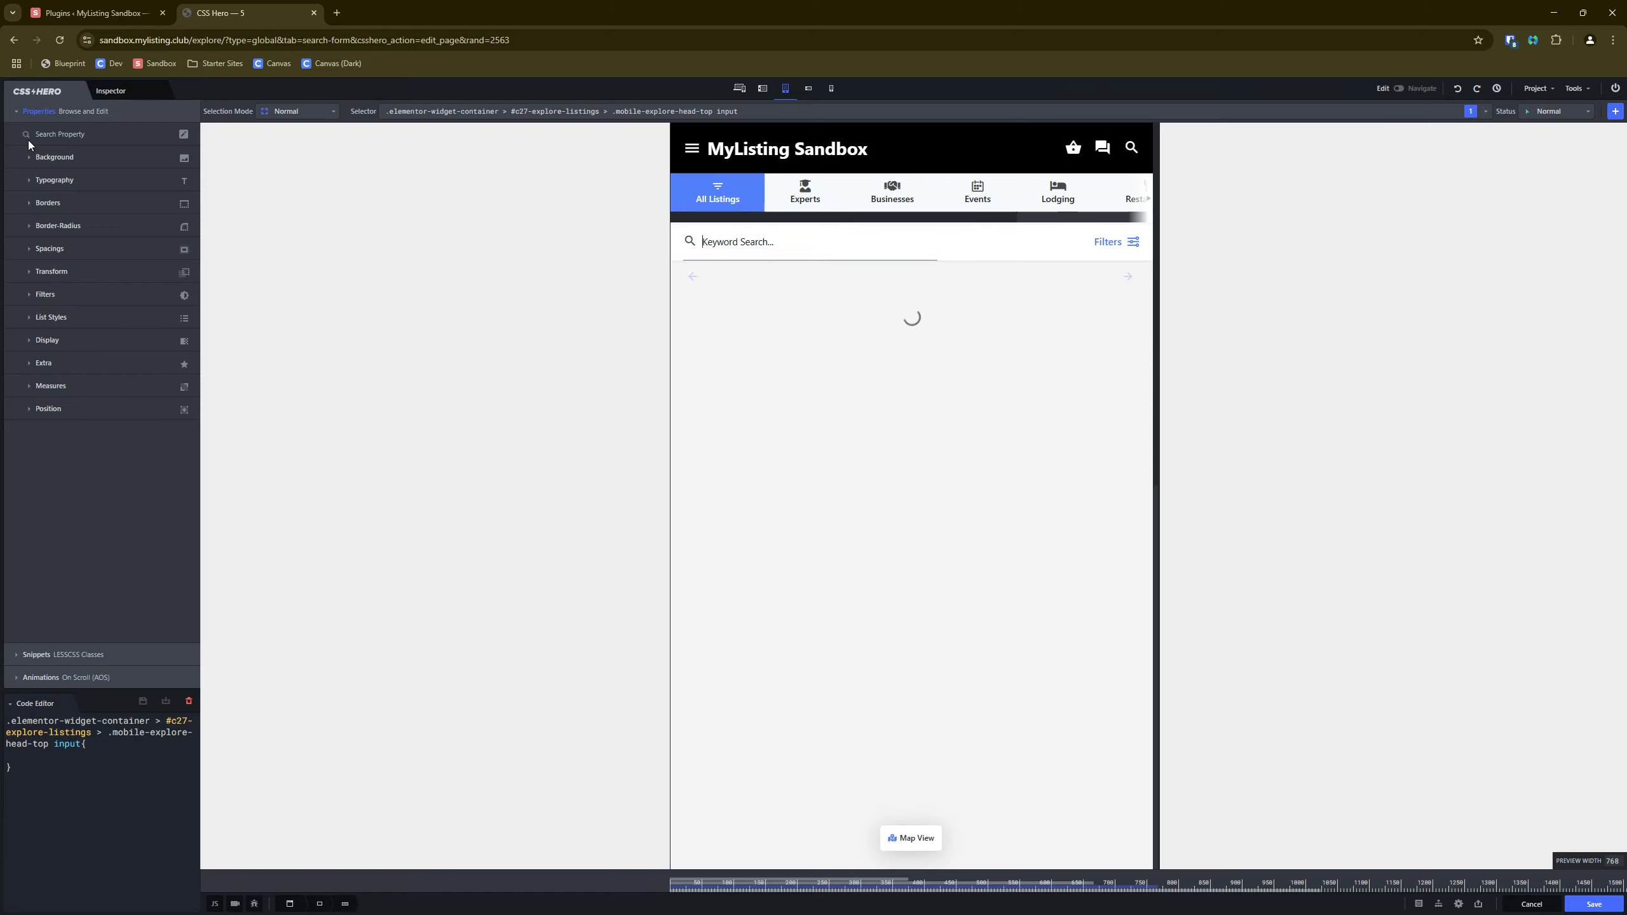
{"action": "key", "text": "ctrl"}
{"action": "key", "text": "ctrl"}
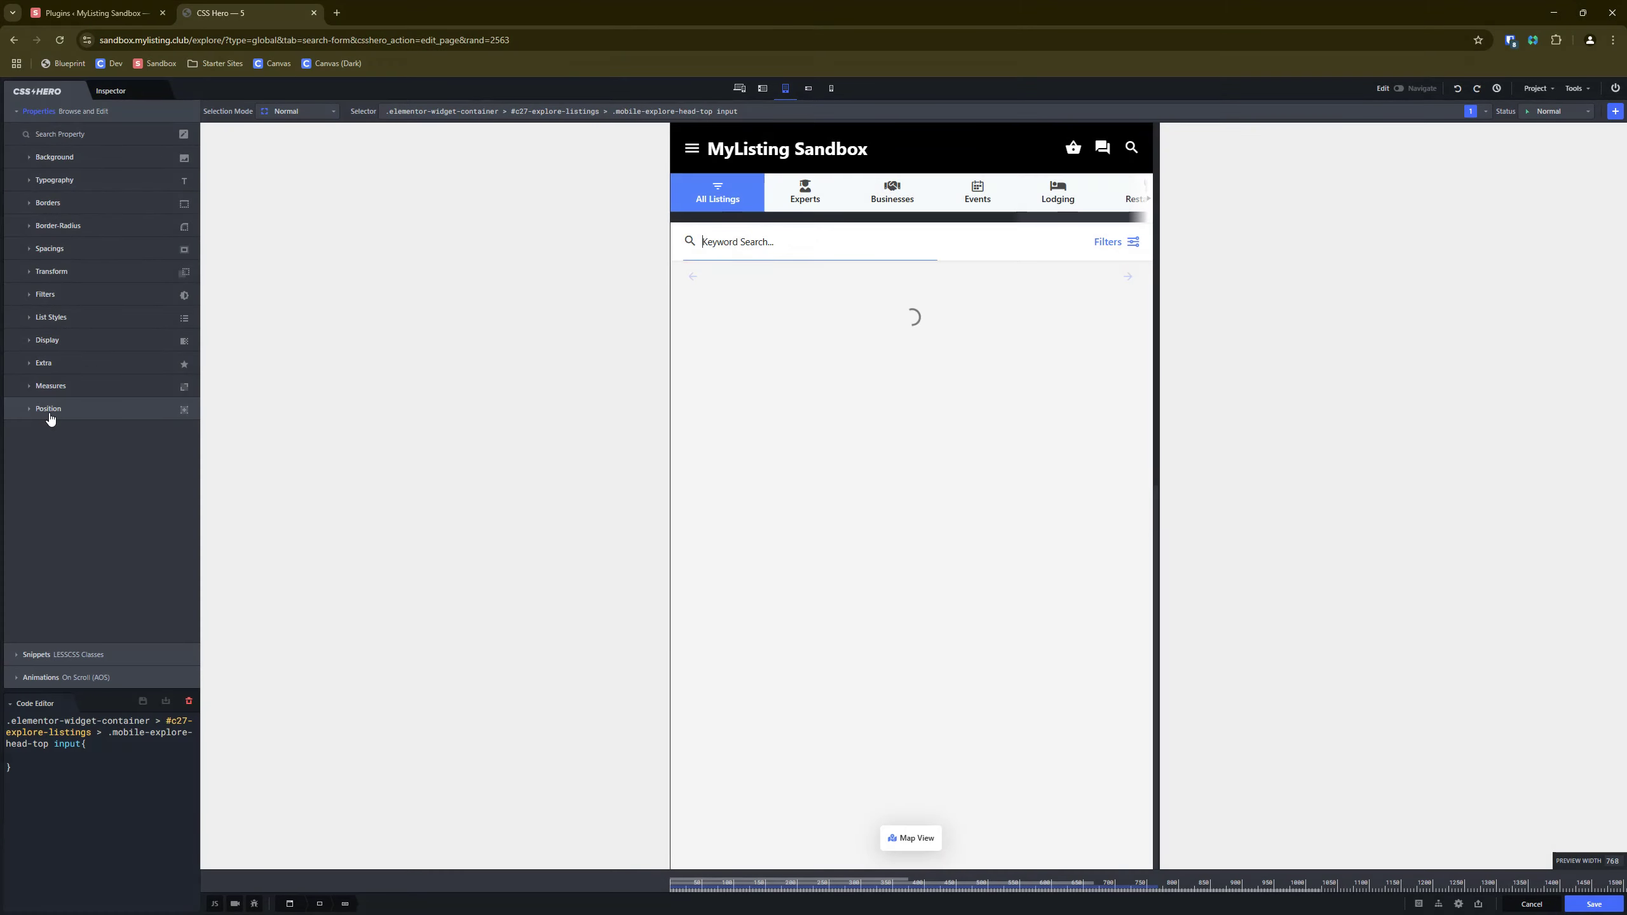
{"action": "left_click", "coordinate": [61, 157]}
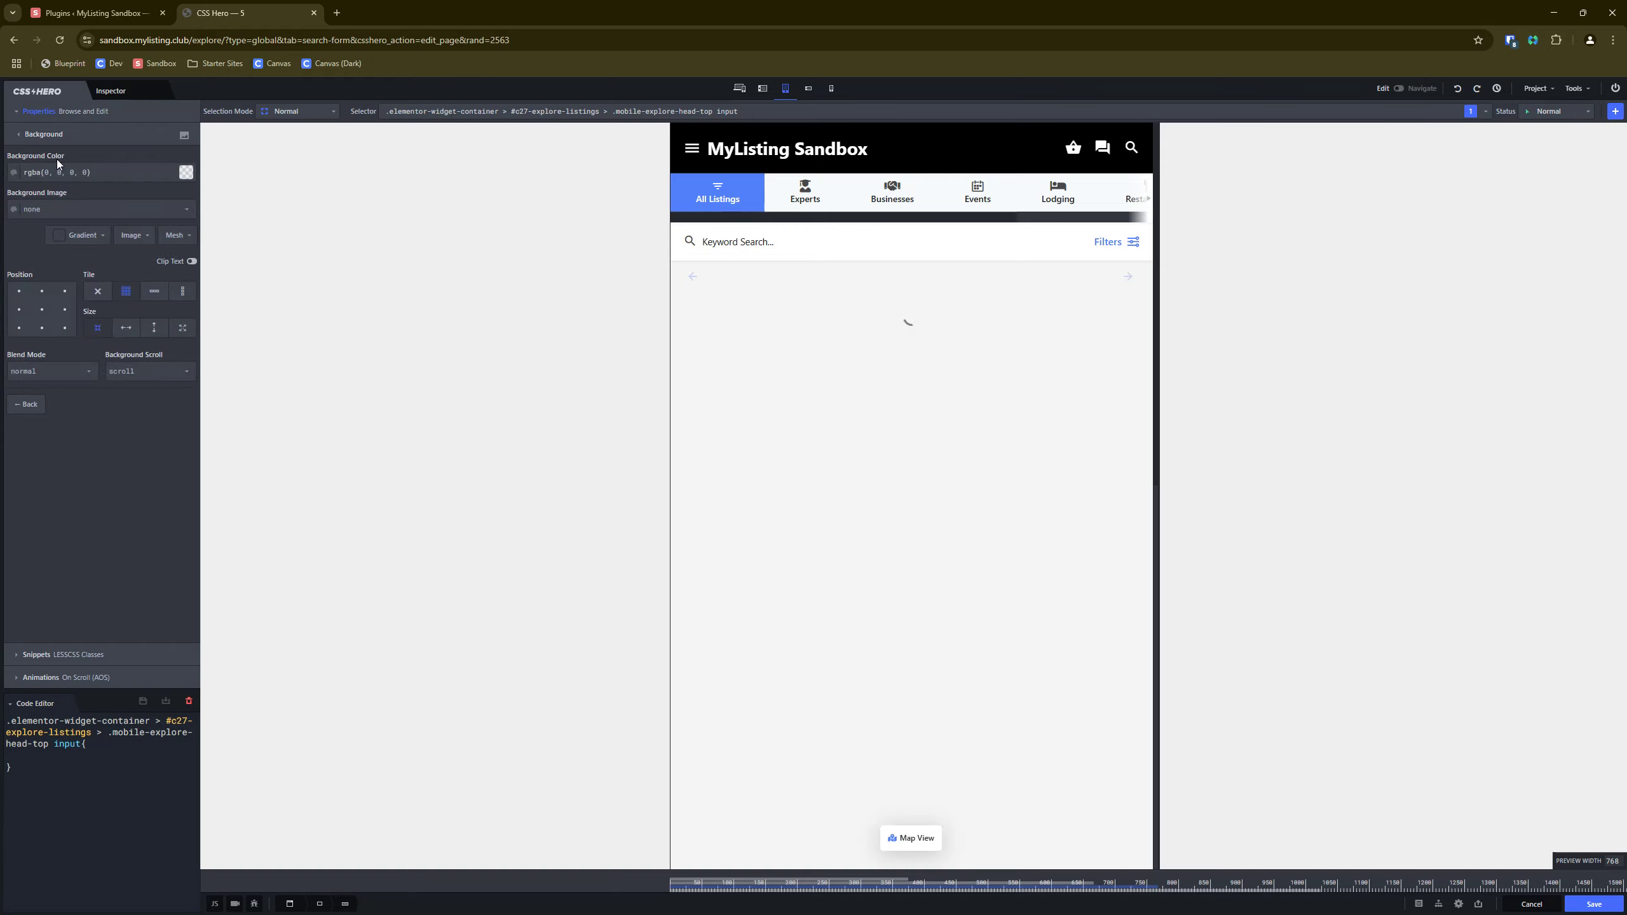
{"action": "key", "text": "ctrl"}
{"action": "key", "text": "ctrl"}
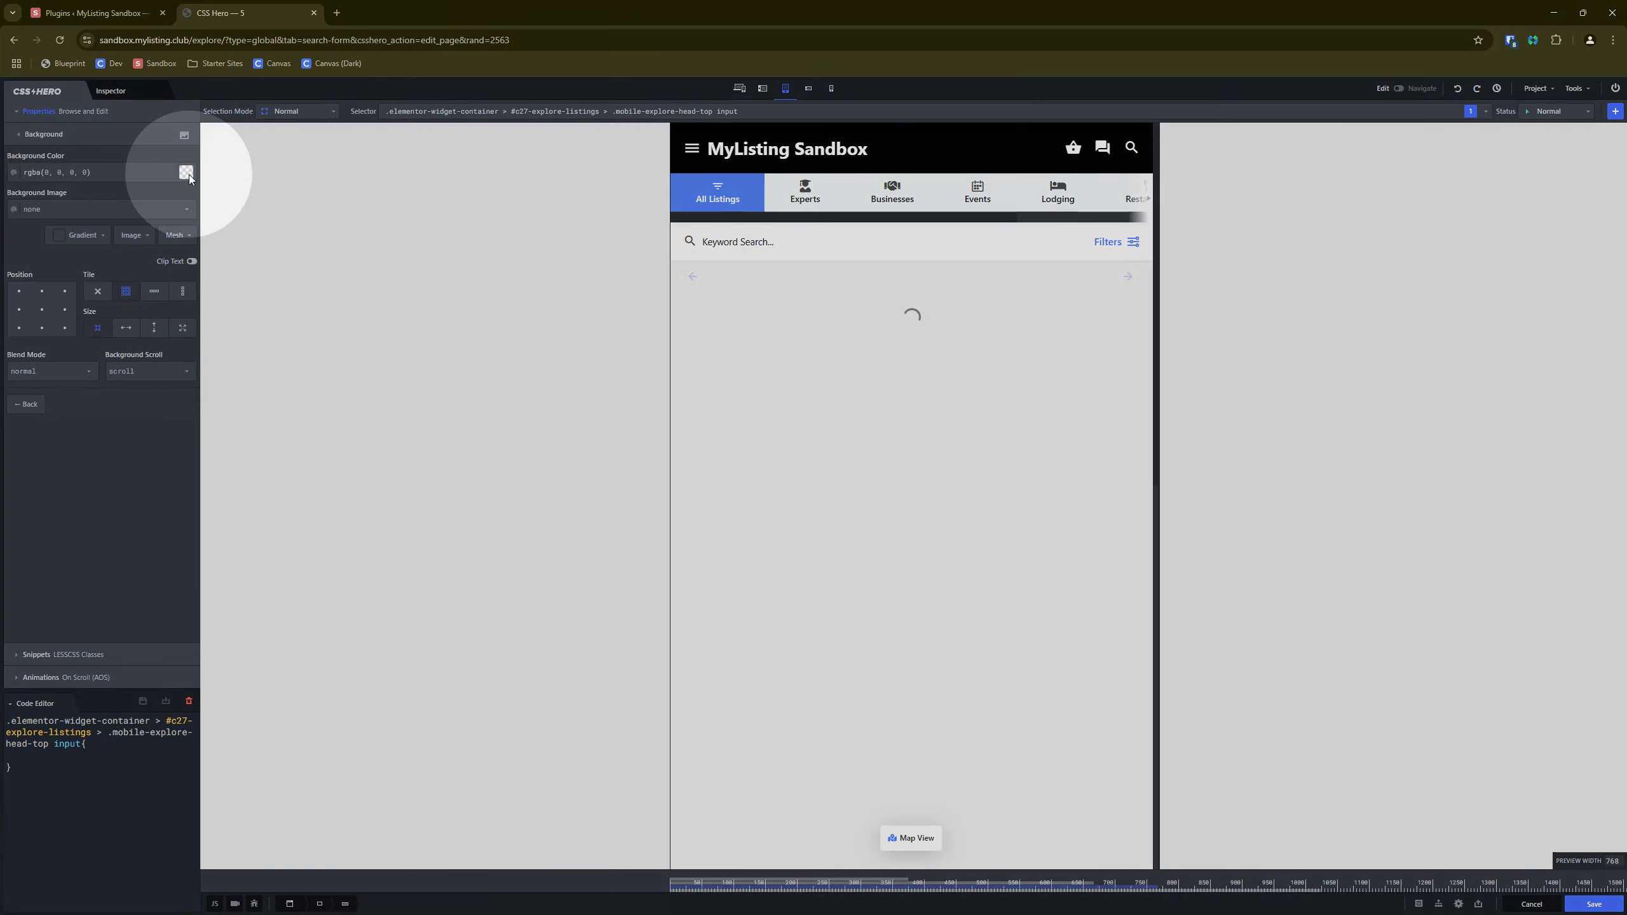
{"action": "left_click", "coordinate": [187, 173]}
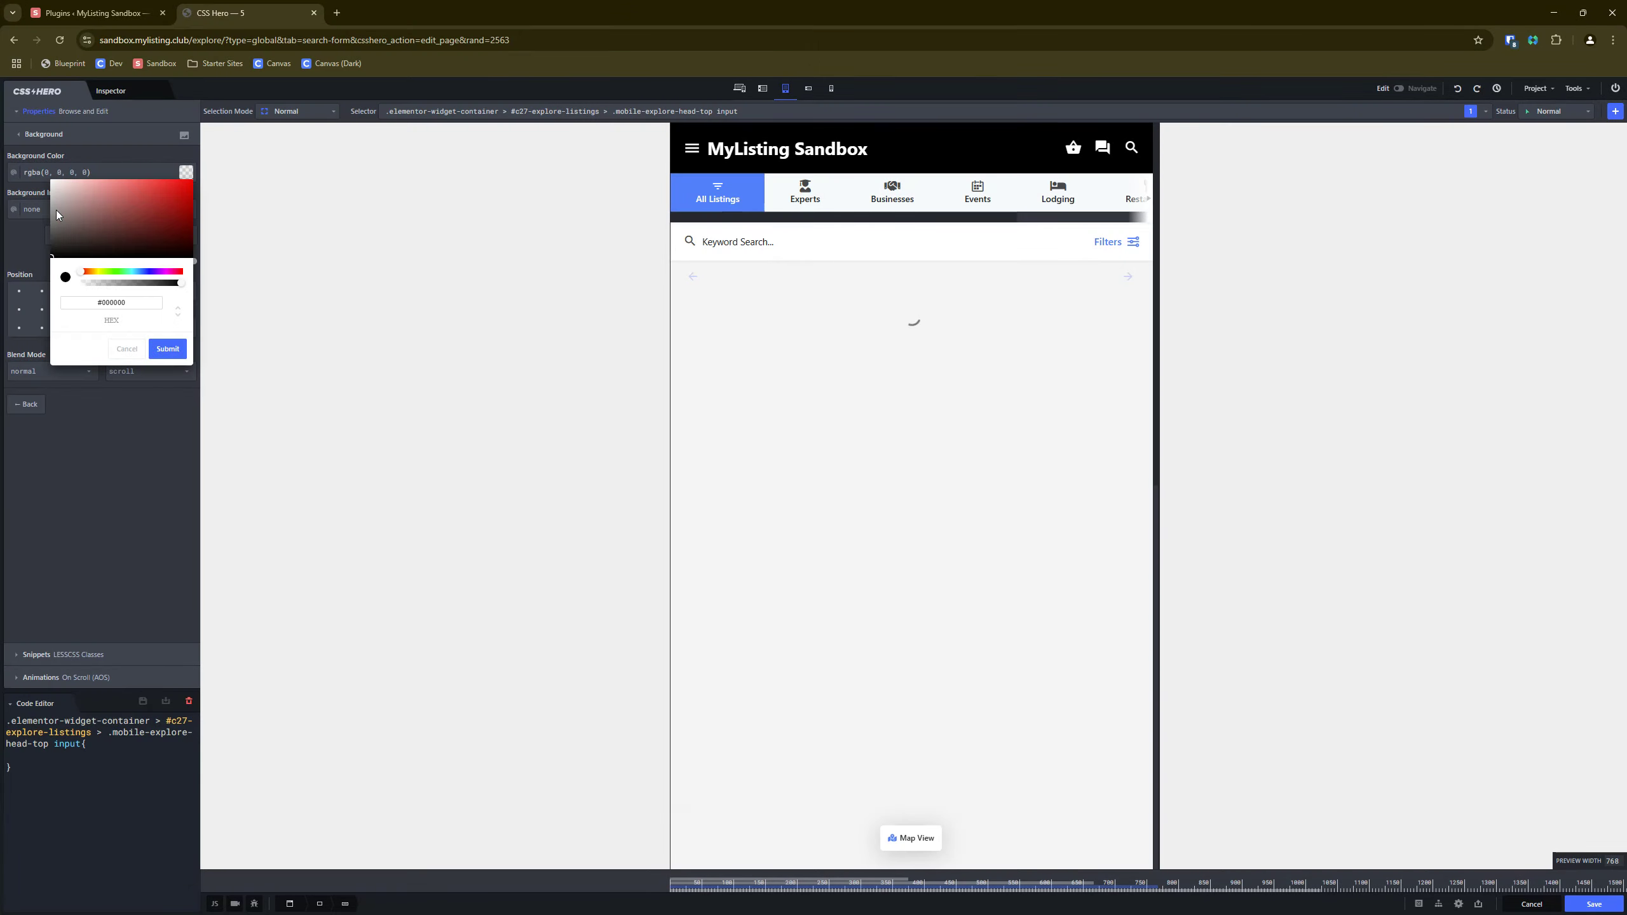
{"action": "left_click_drag", "start_coordinate": [56, 209], "coordinate": [46, 183]}
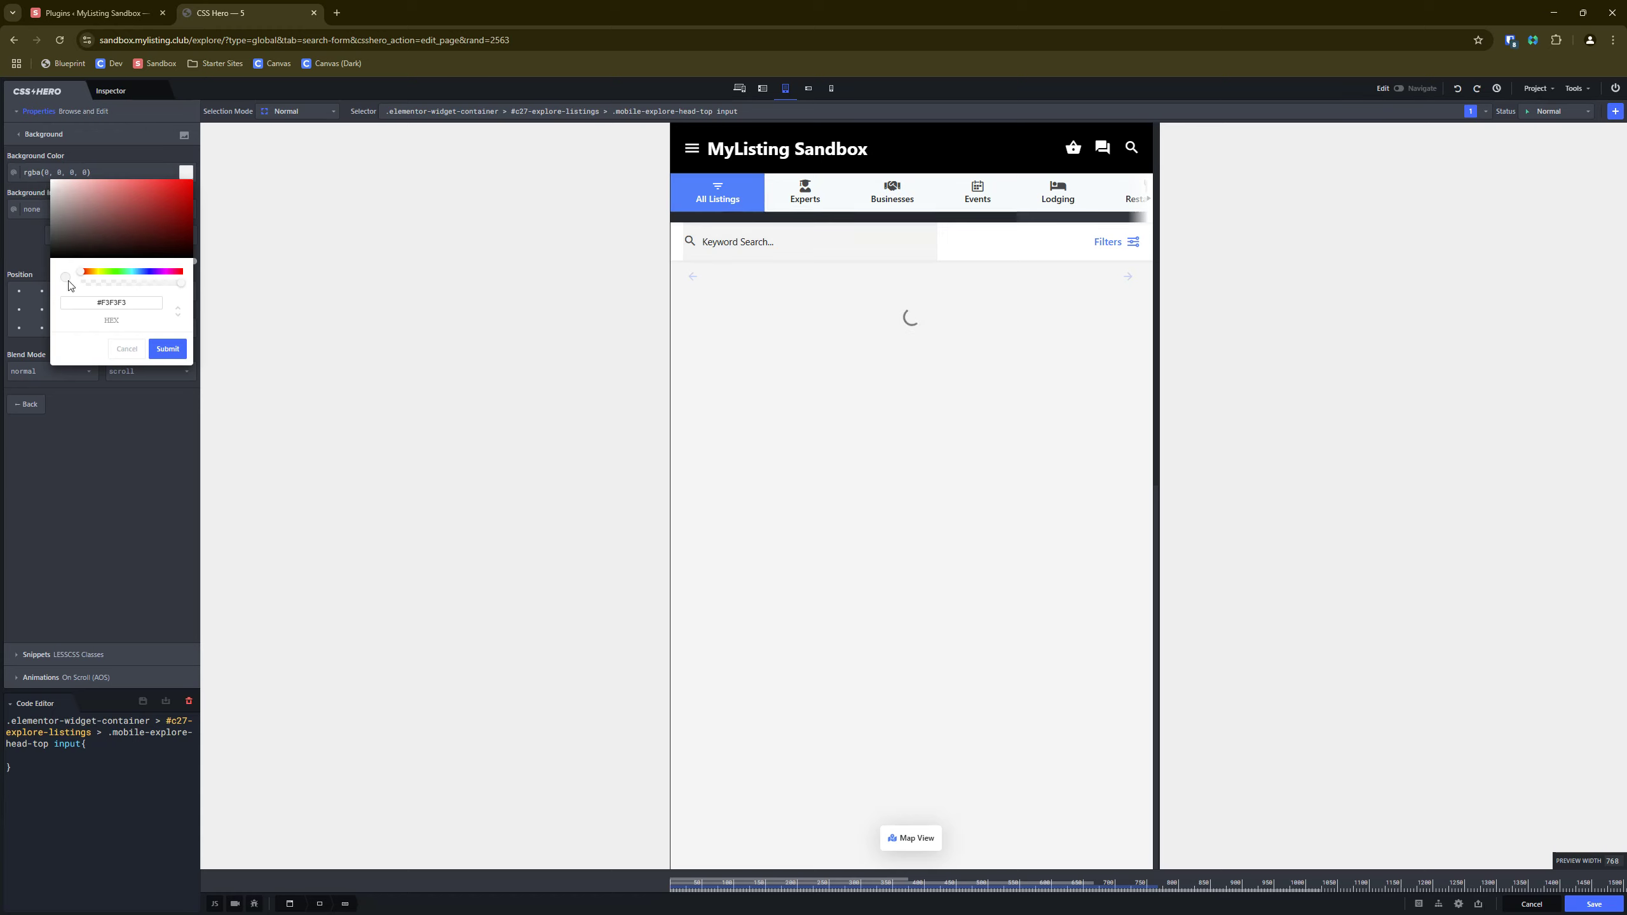
{"action": "left_click", "coordinate": [164, 348]}
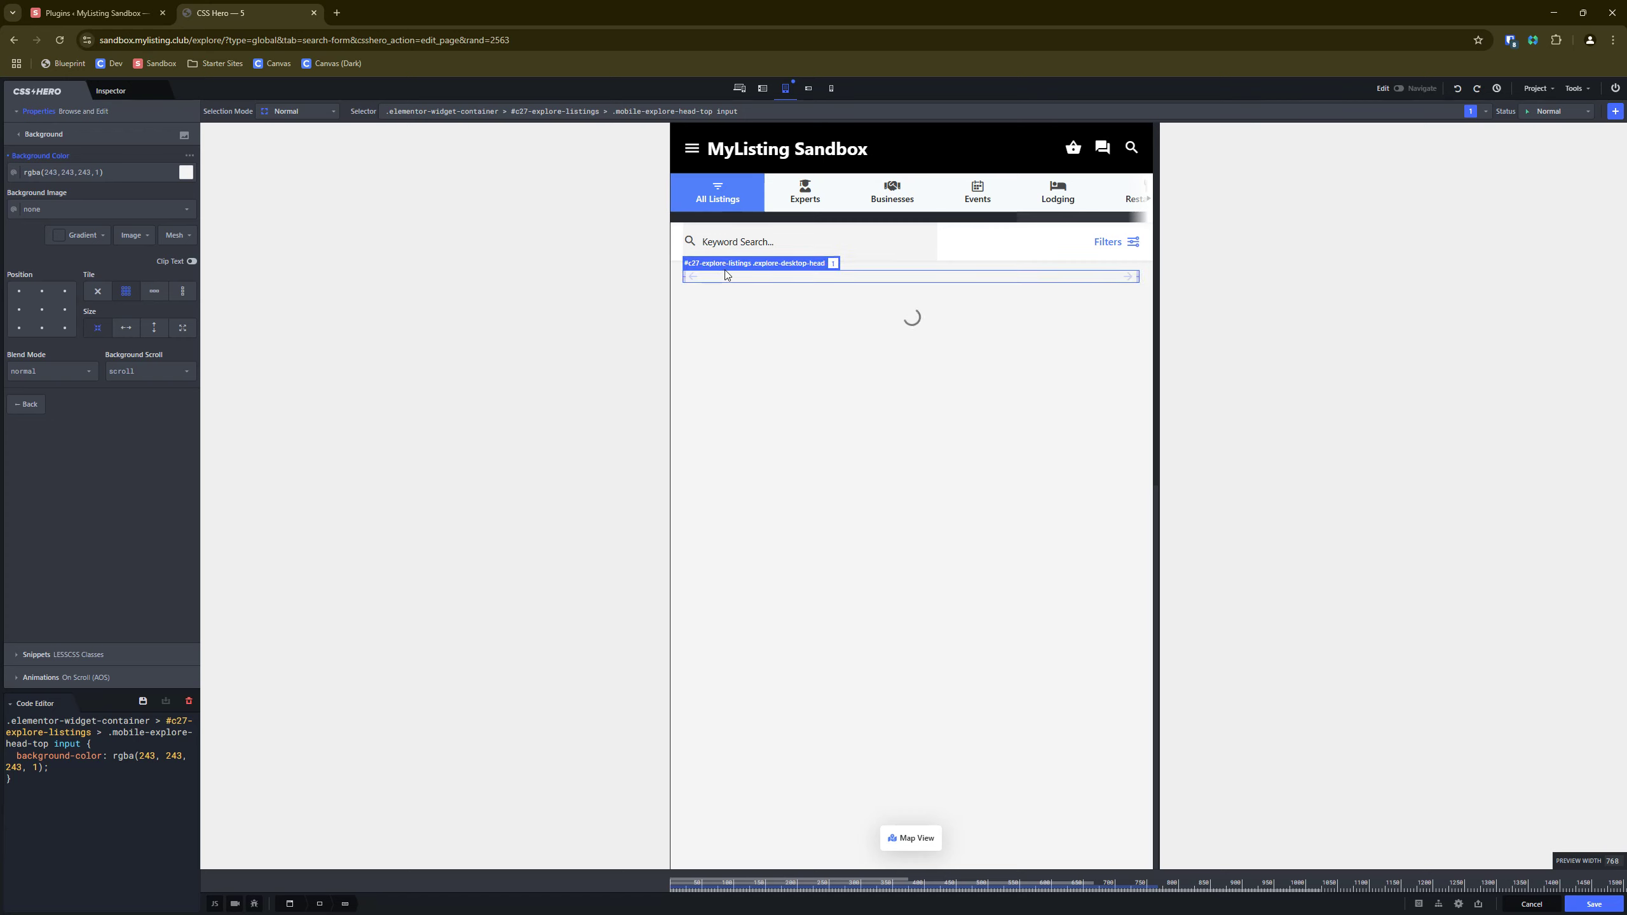
Try to give the search icon beside the keyword input a blue background color.
{"action": "left_click", "coordinate": [690, 243]}
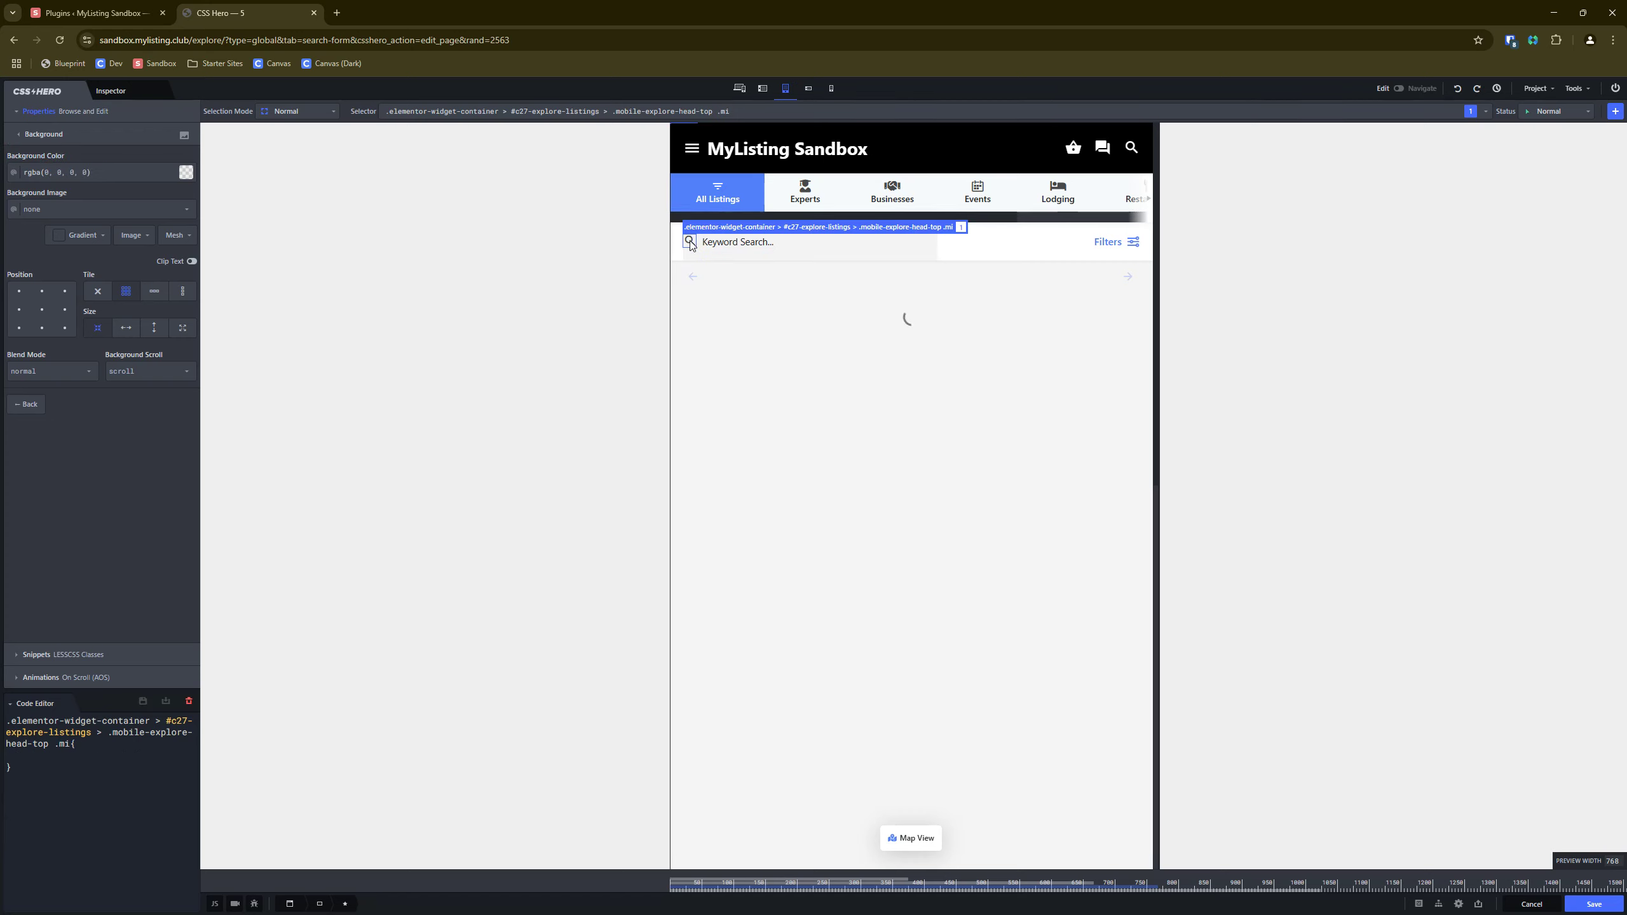
{"action": "left_click", "coordinate": [185, 172]}
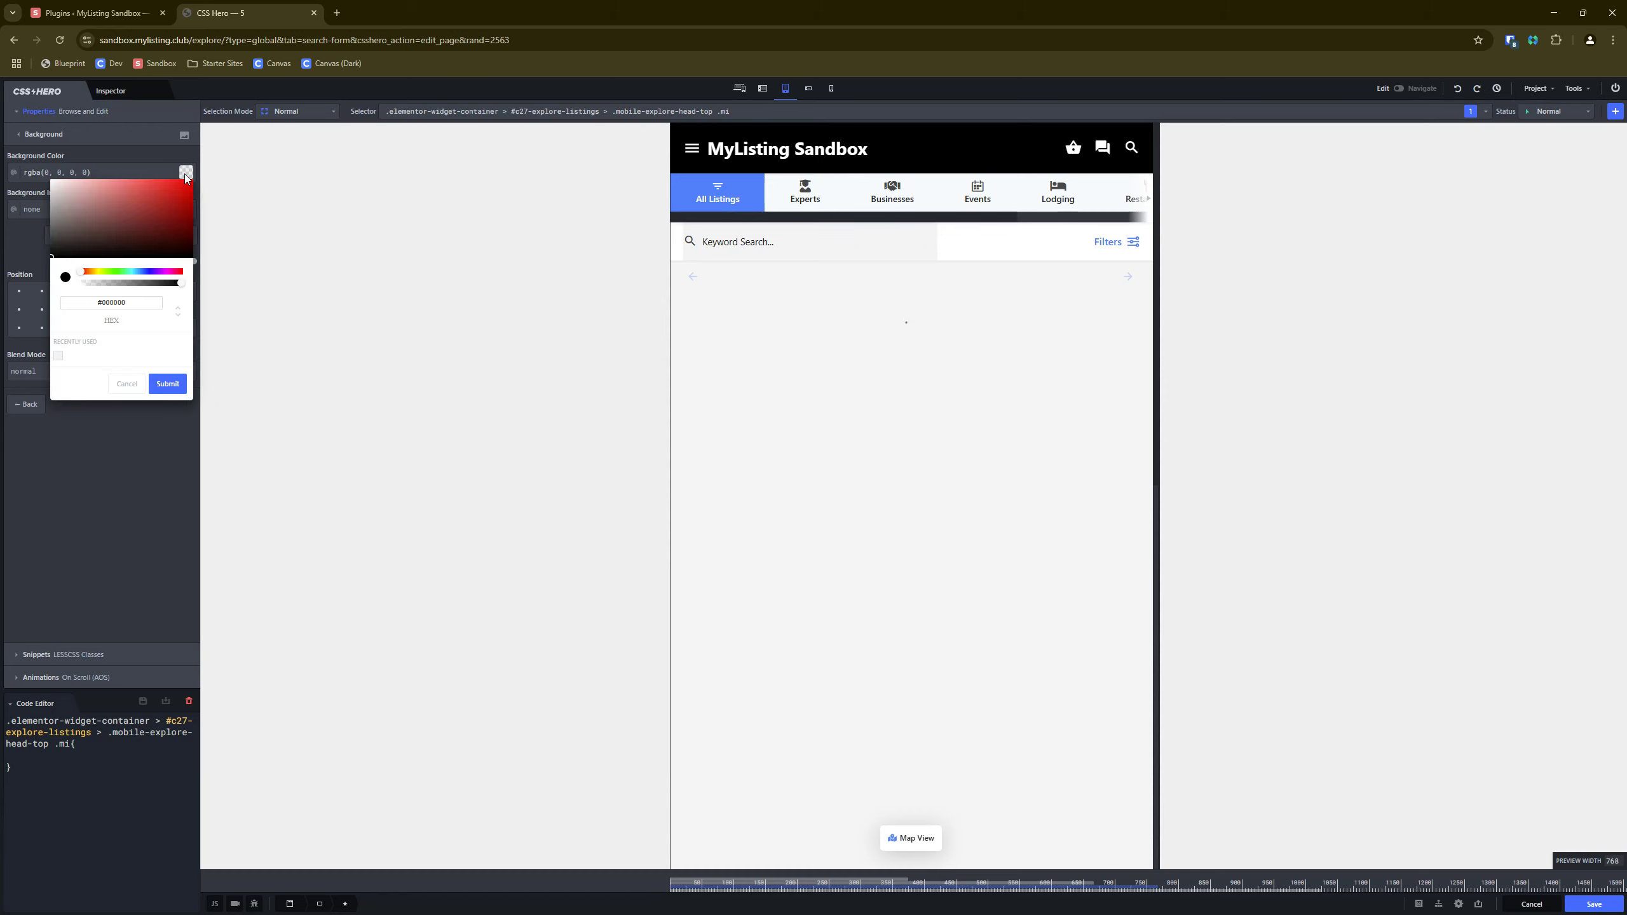
{"action": "left_click", "coordinate": [145, 272]}
{"action": "left_click_drag", "start_coordinate": [146, 272], "coordinate": [142, 272]}
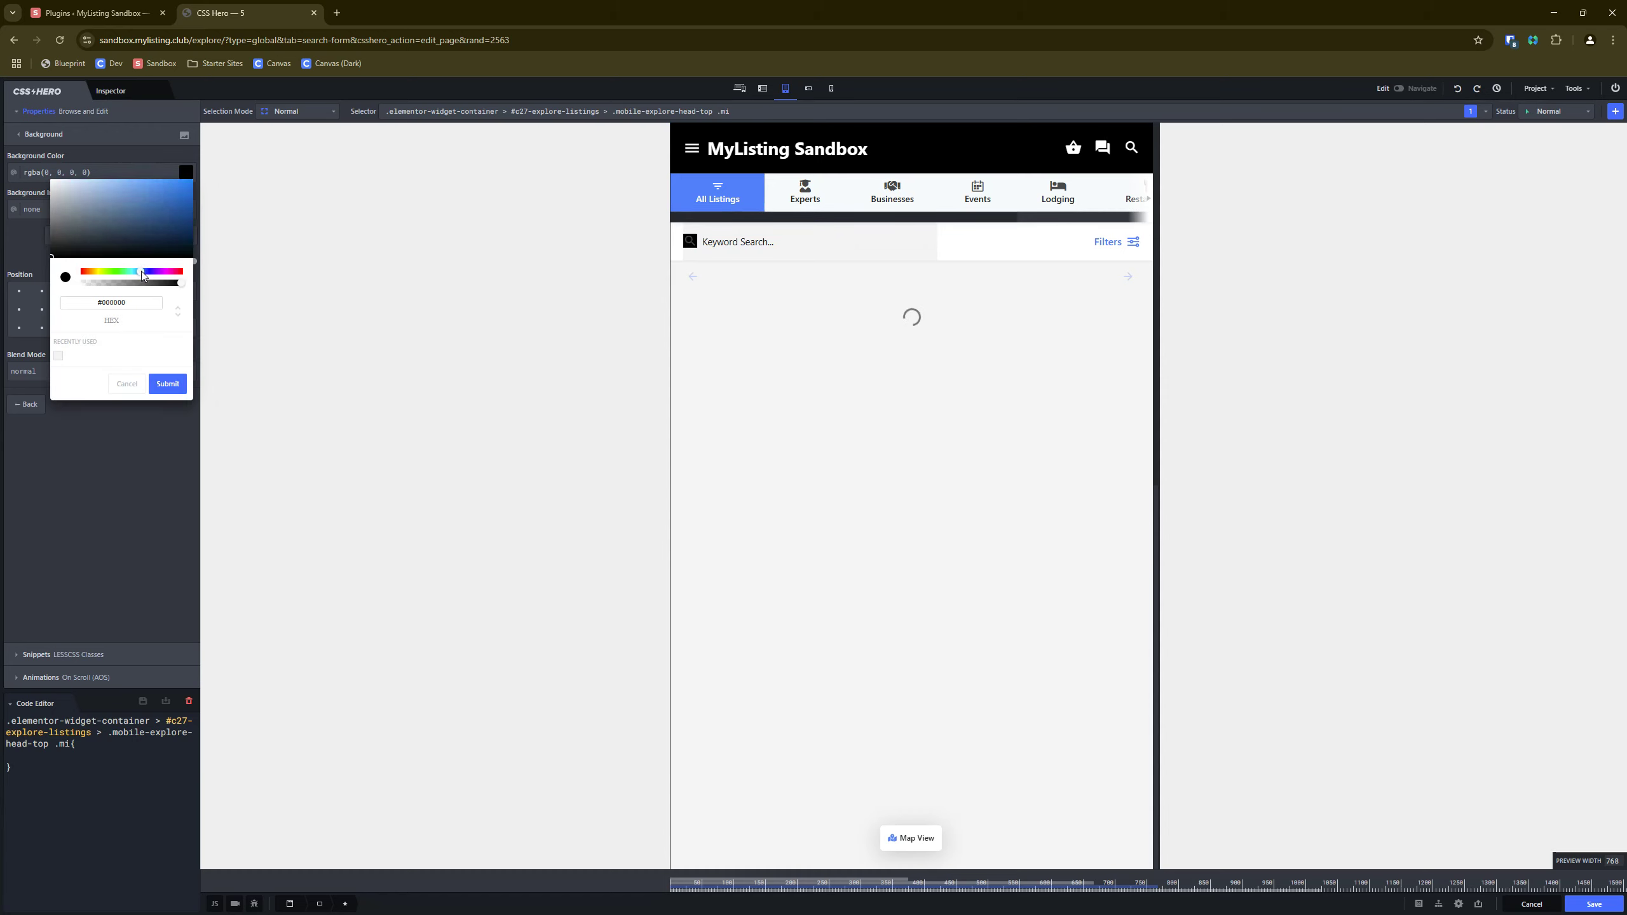
Set the background color of the search icon beside the keyword input to white, rgba(255, 255, 255, 1).
{"action": "left_click", "coordinate": [691, 242]}
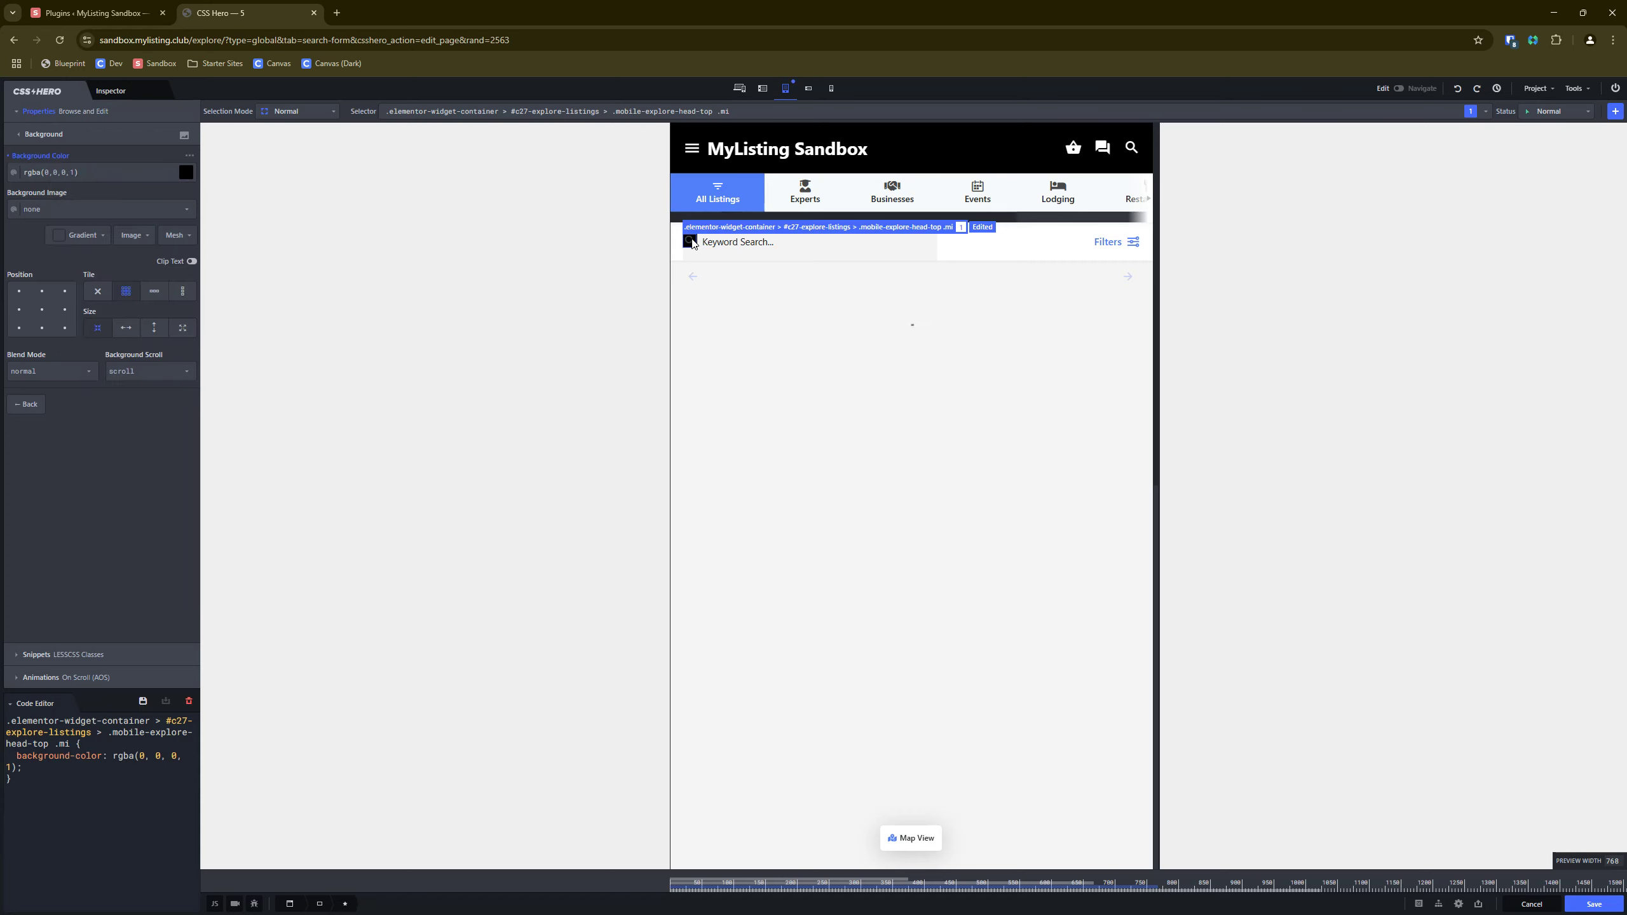
{"action": "left_click", "coordinate": [186, 172]}
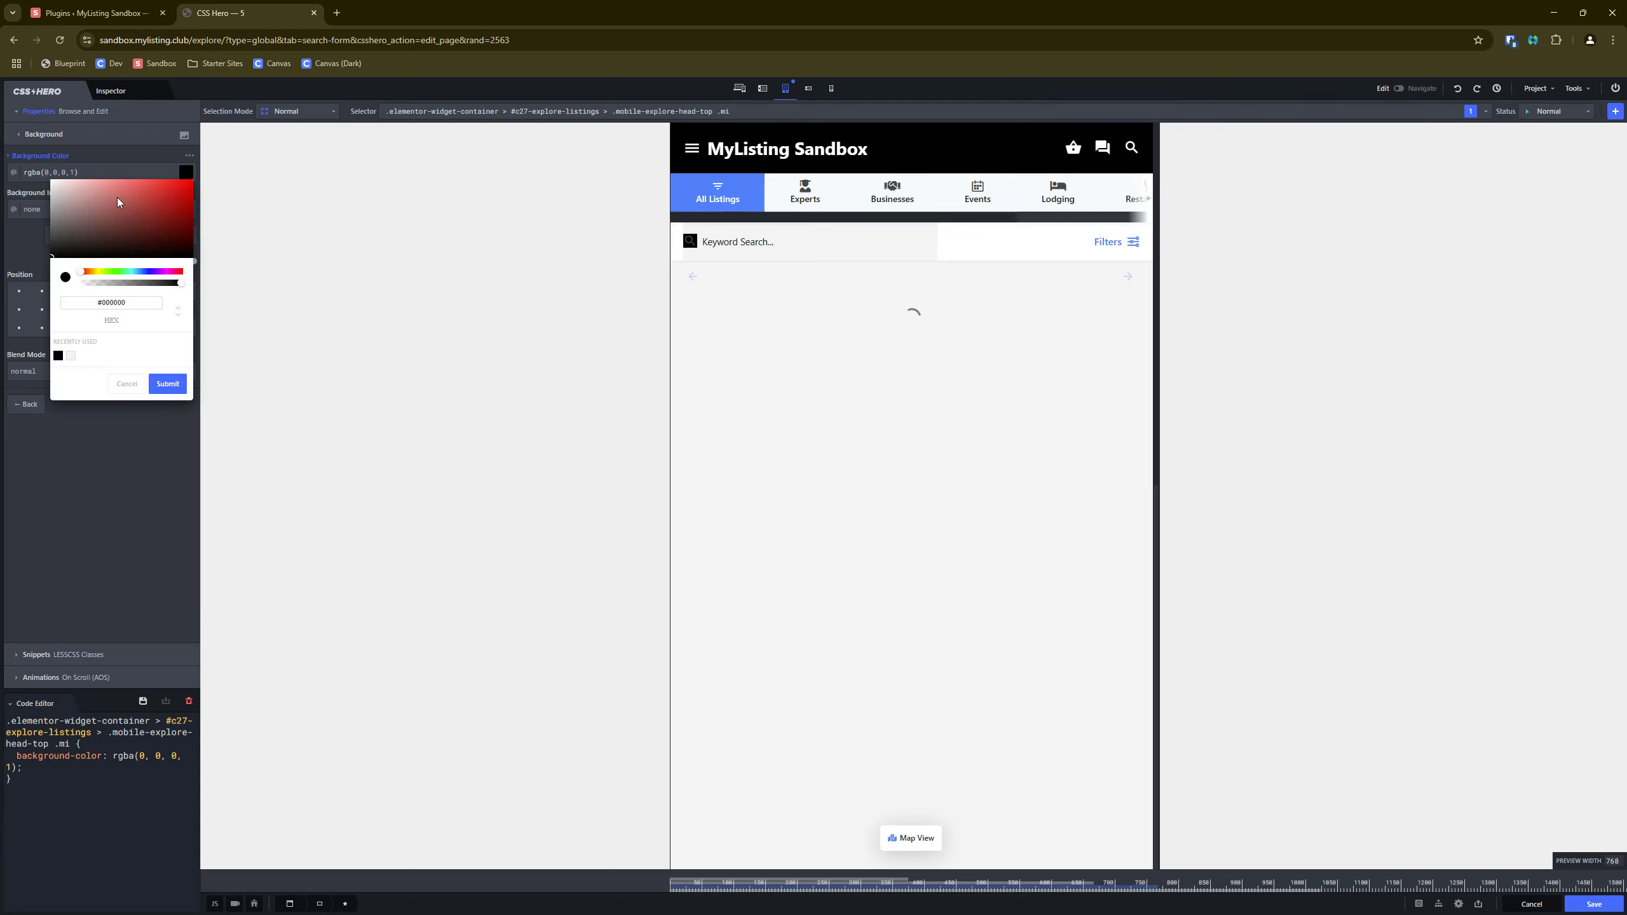
{"action": "left_click_drag", "start_coordinate": [117, 198], "coordinate": [20, 167]}
{"action": "left_click", "coordinate": [96, 495]}
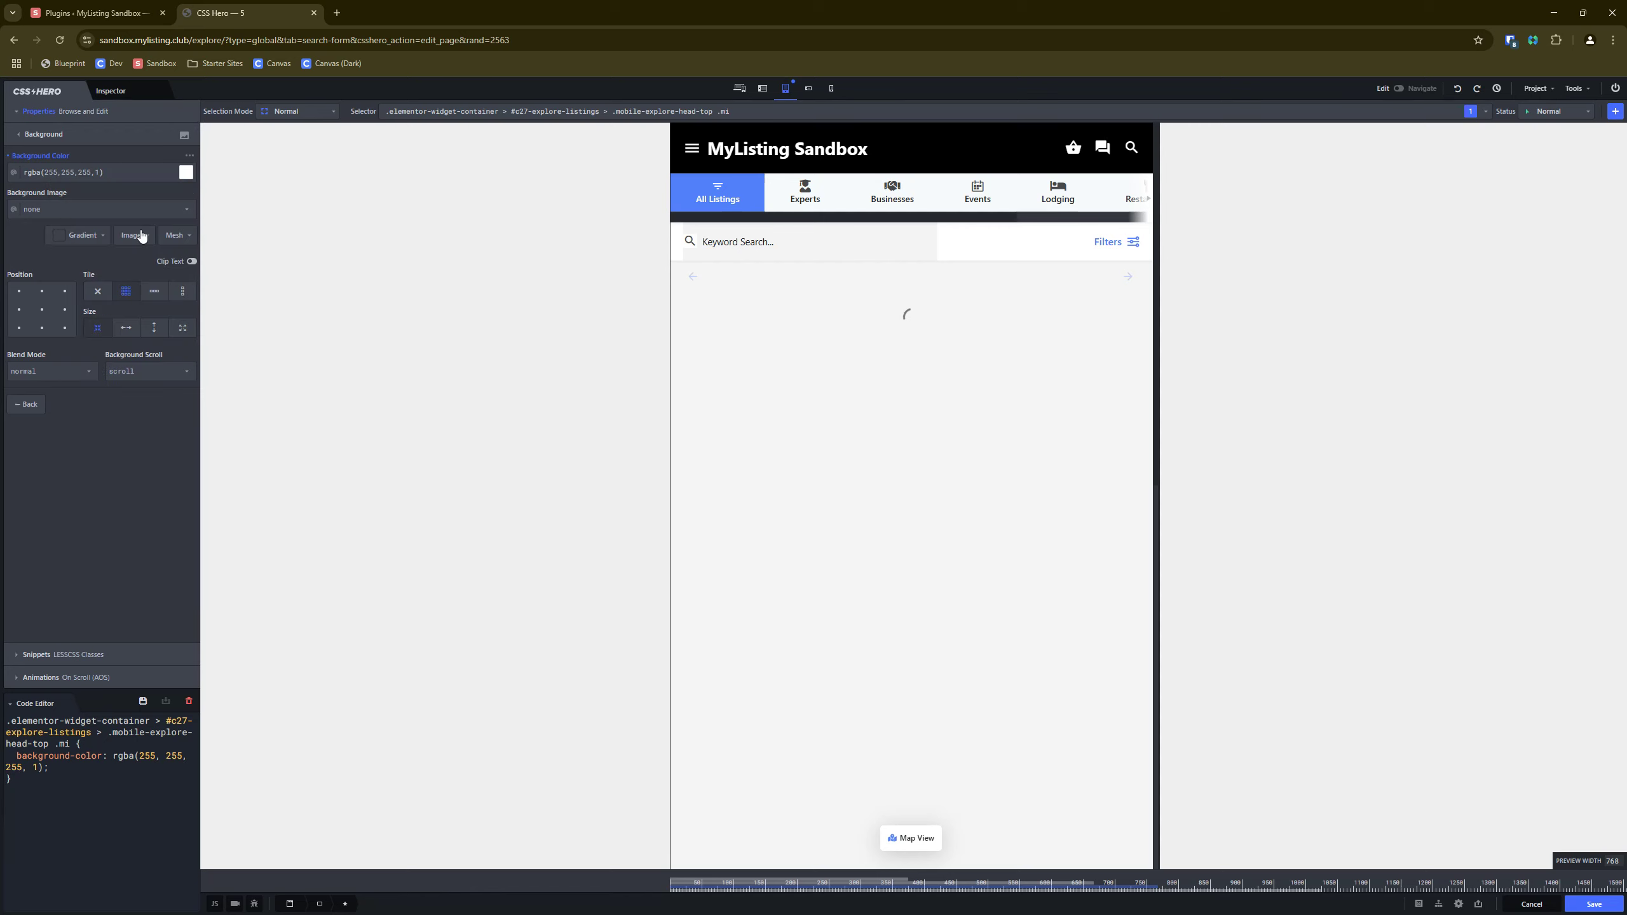
Set the color of the search icon beside the keyword input to blue, rgba(17, 58, 218, 1).
{"action": "left_click", "coordinate": [43, 136]}
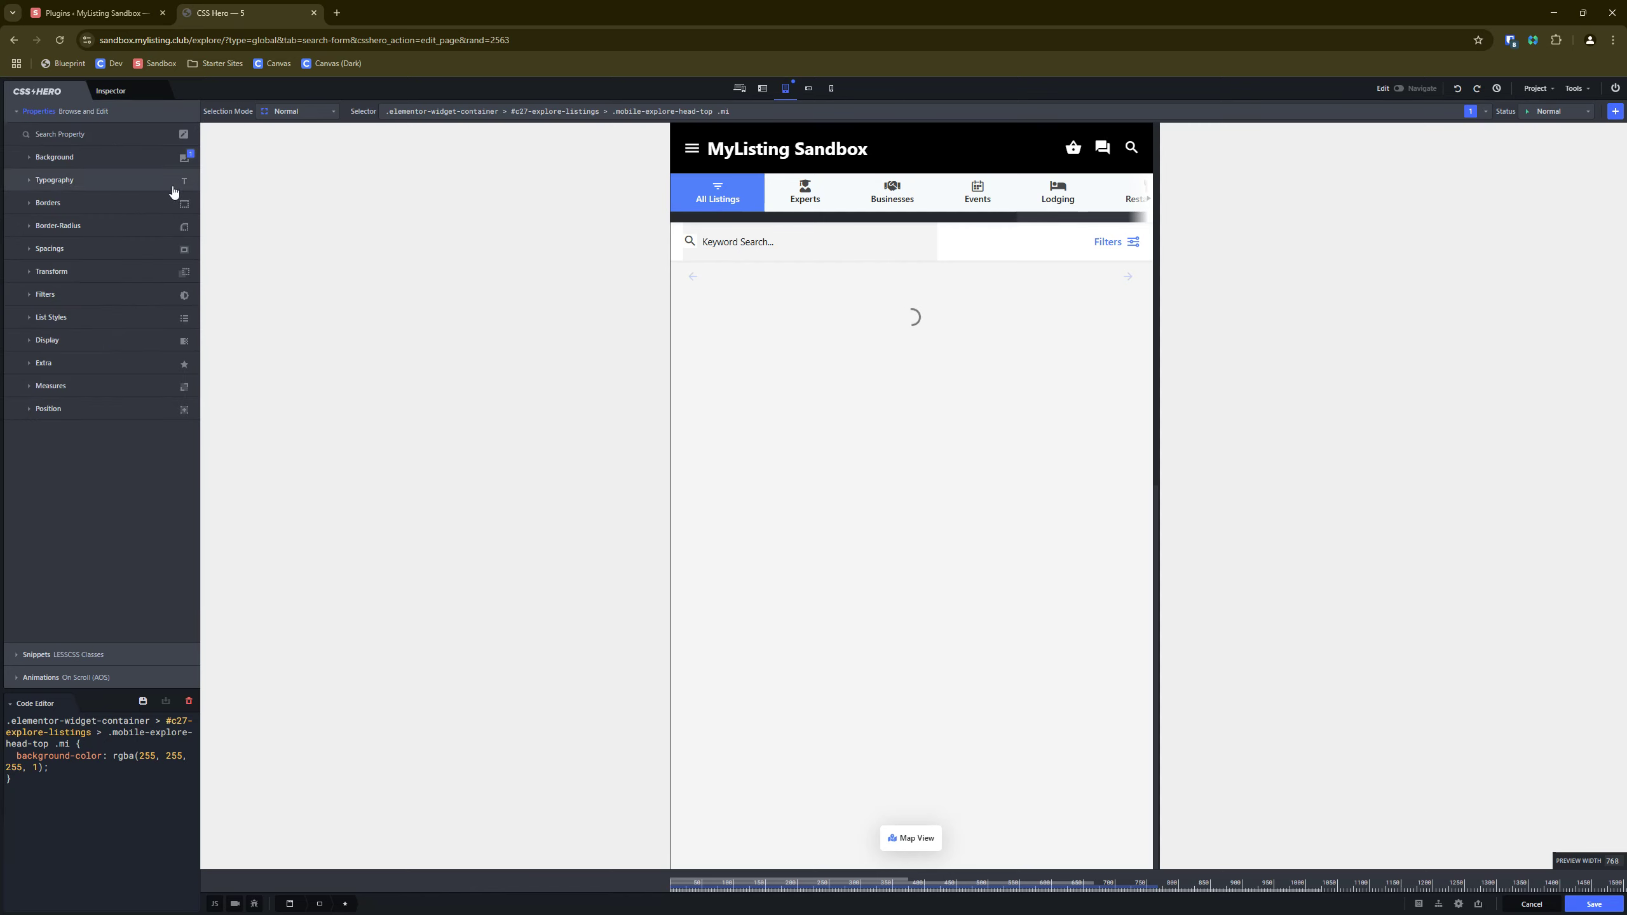
{"action": "left_click", "coordinate": [67, 184]}
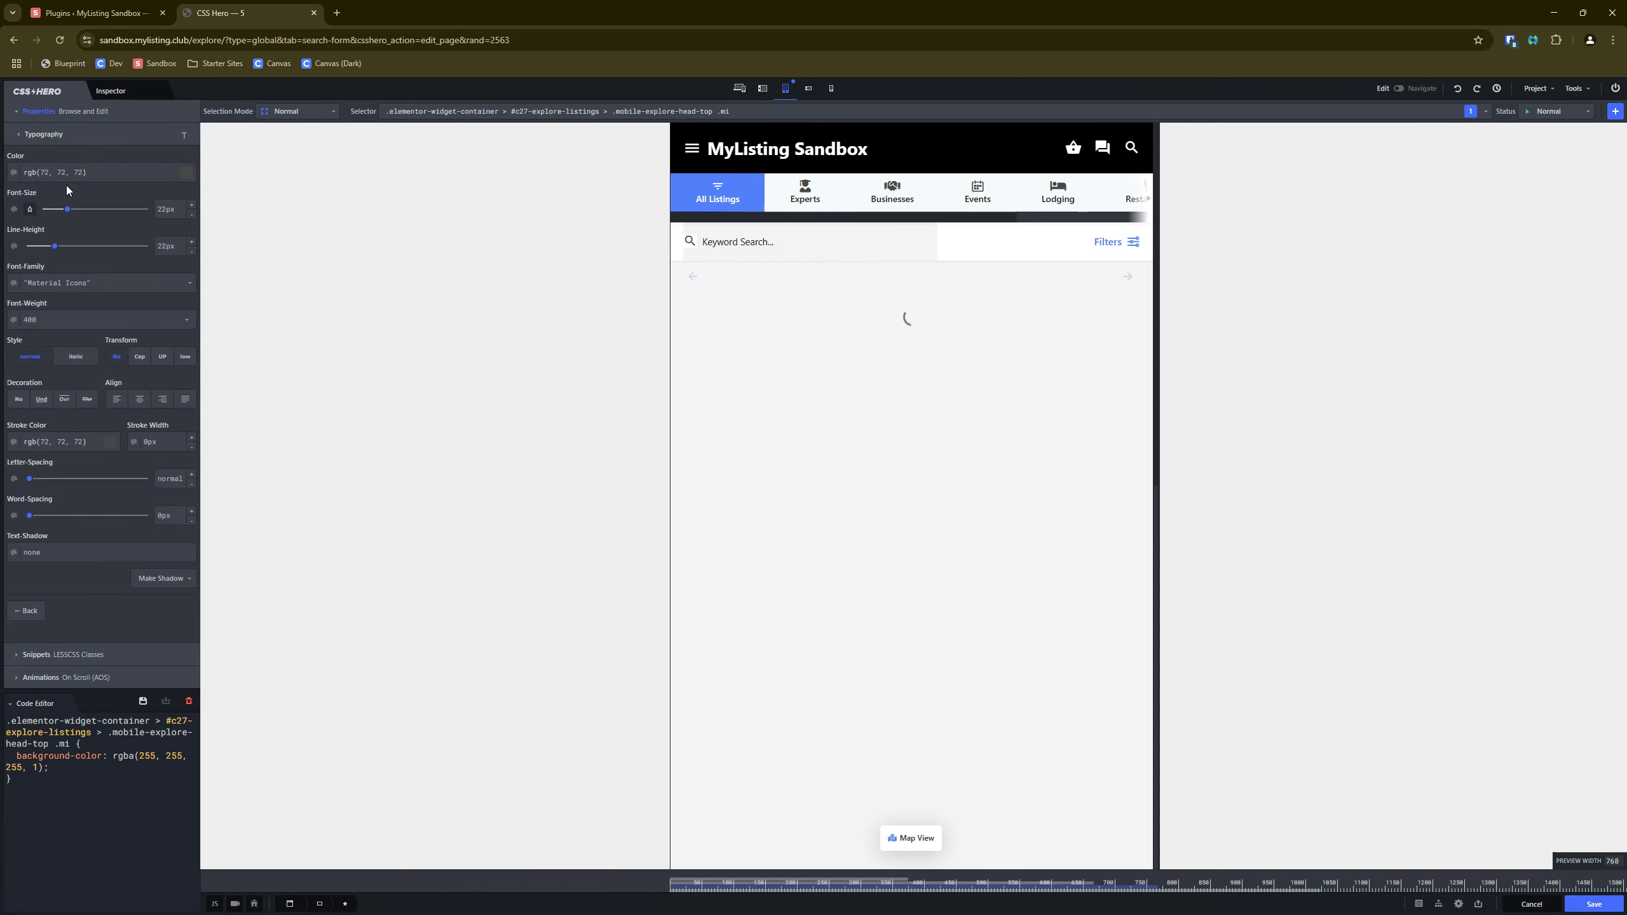
{"action": "left_click", "coordinate": [186, 173]}
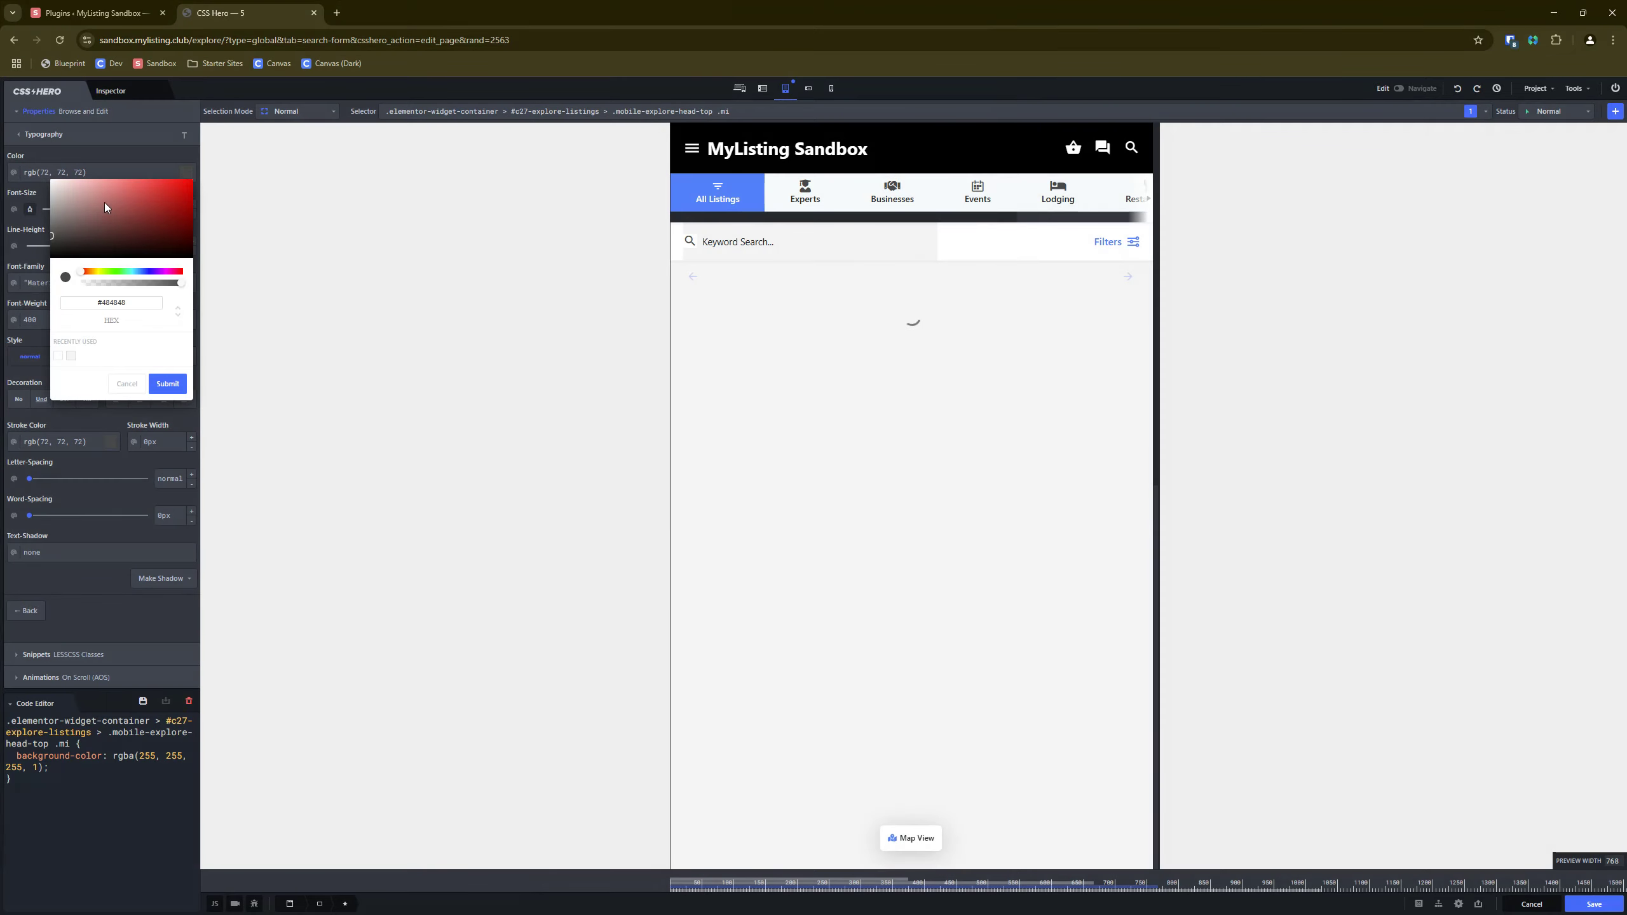
{"action": "left_click_drag", "start_coordinate": [141, 271], "coordinate": [115, 273]}
{"action": "left_click", "coordinate": [145, 273]}
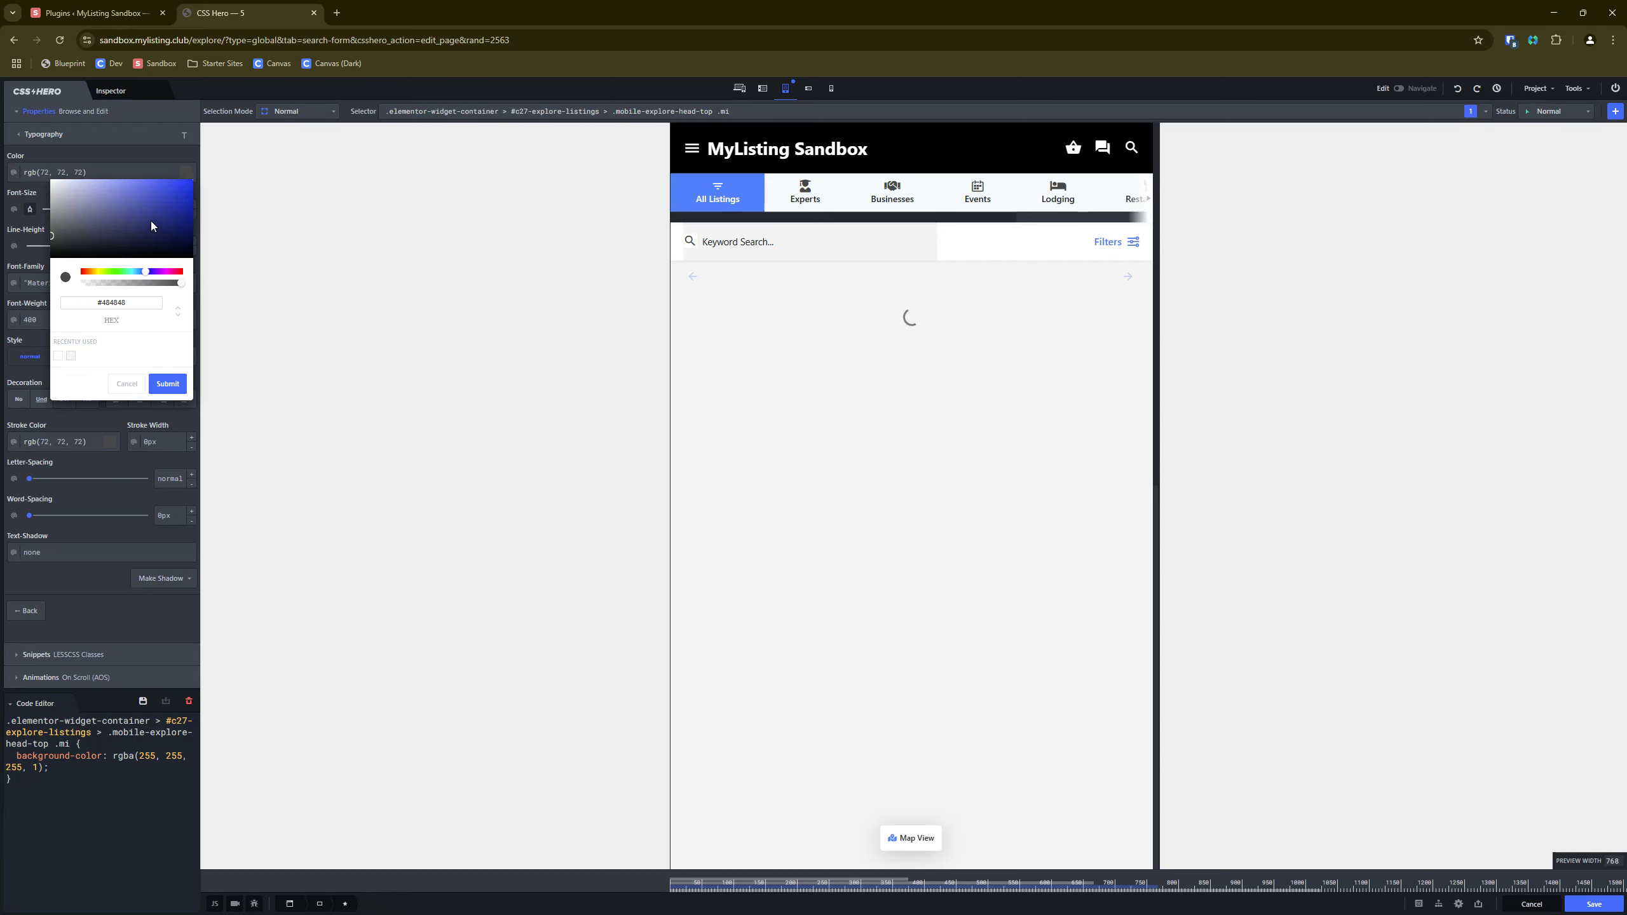
{"action": "left_click", "coordinate": [179, 196]}
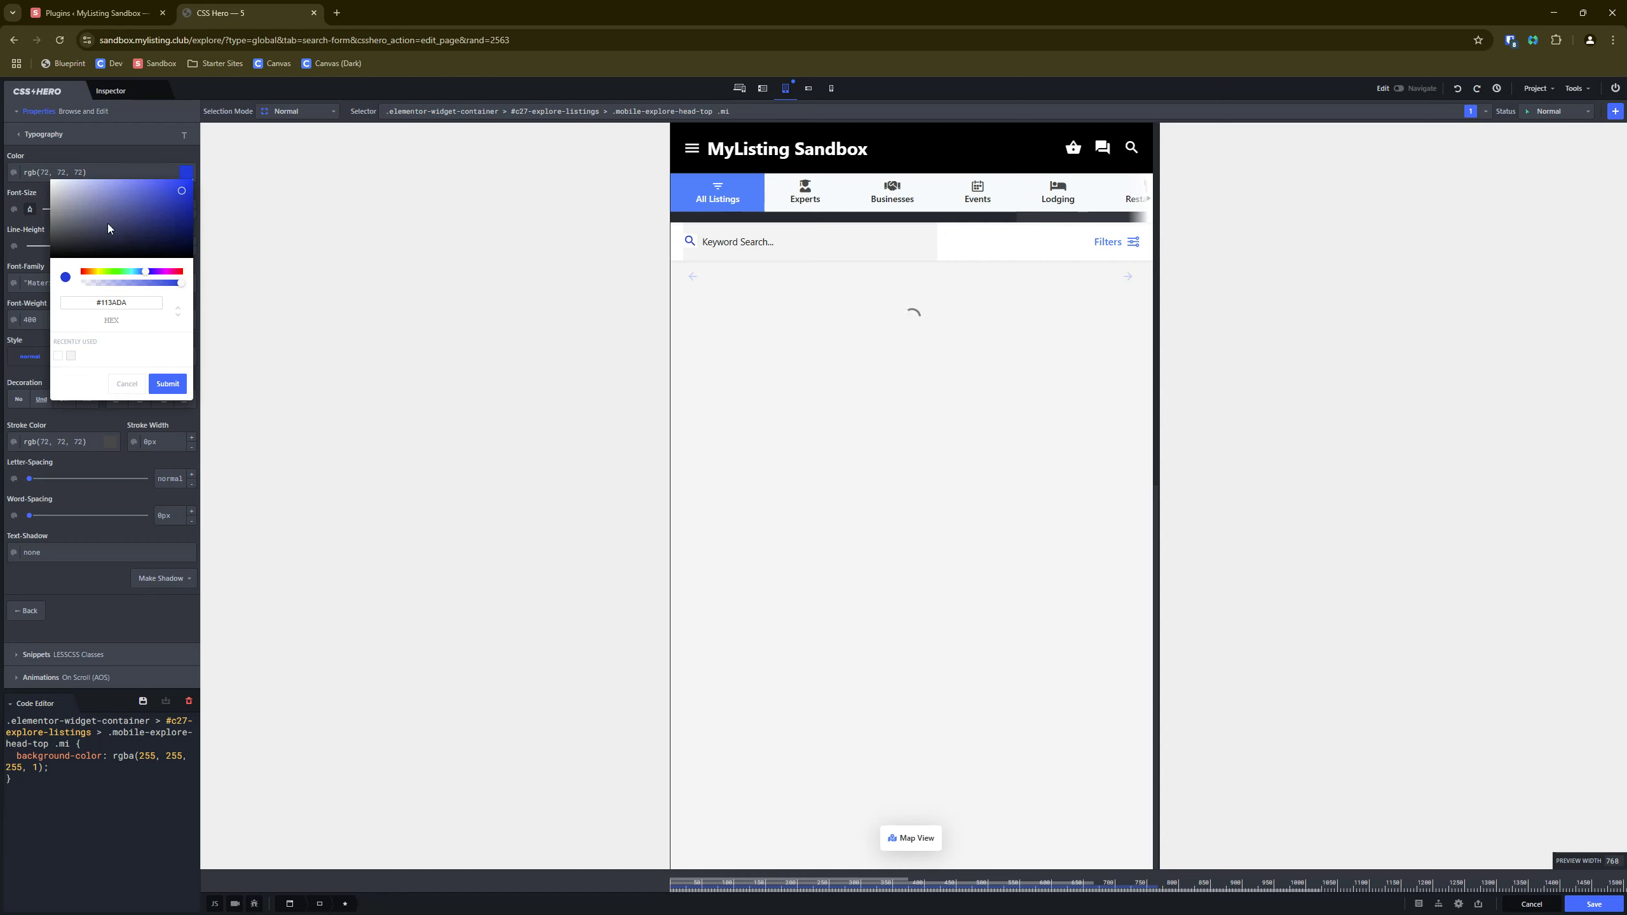
{"action": "key", "text": "ctrl"}
{"action": "key", "text": "ctrl"}
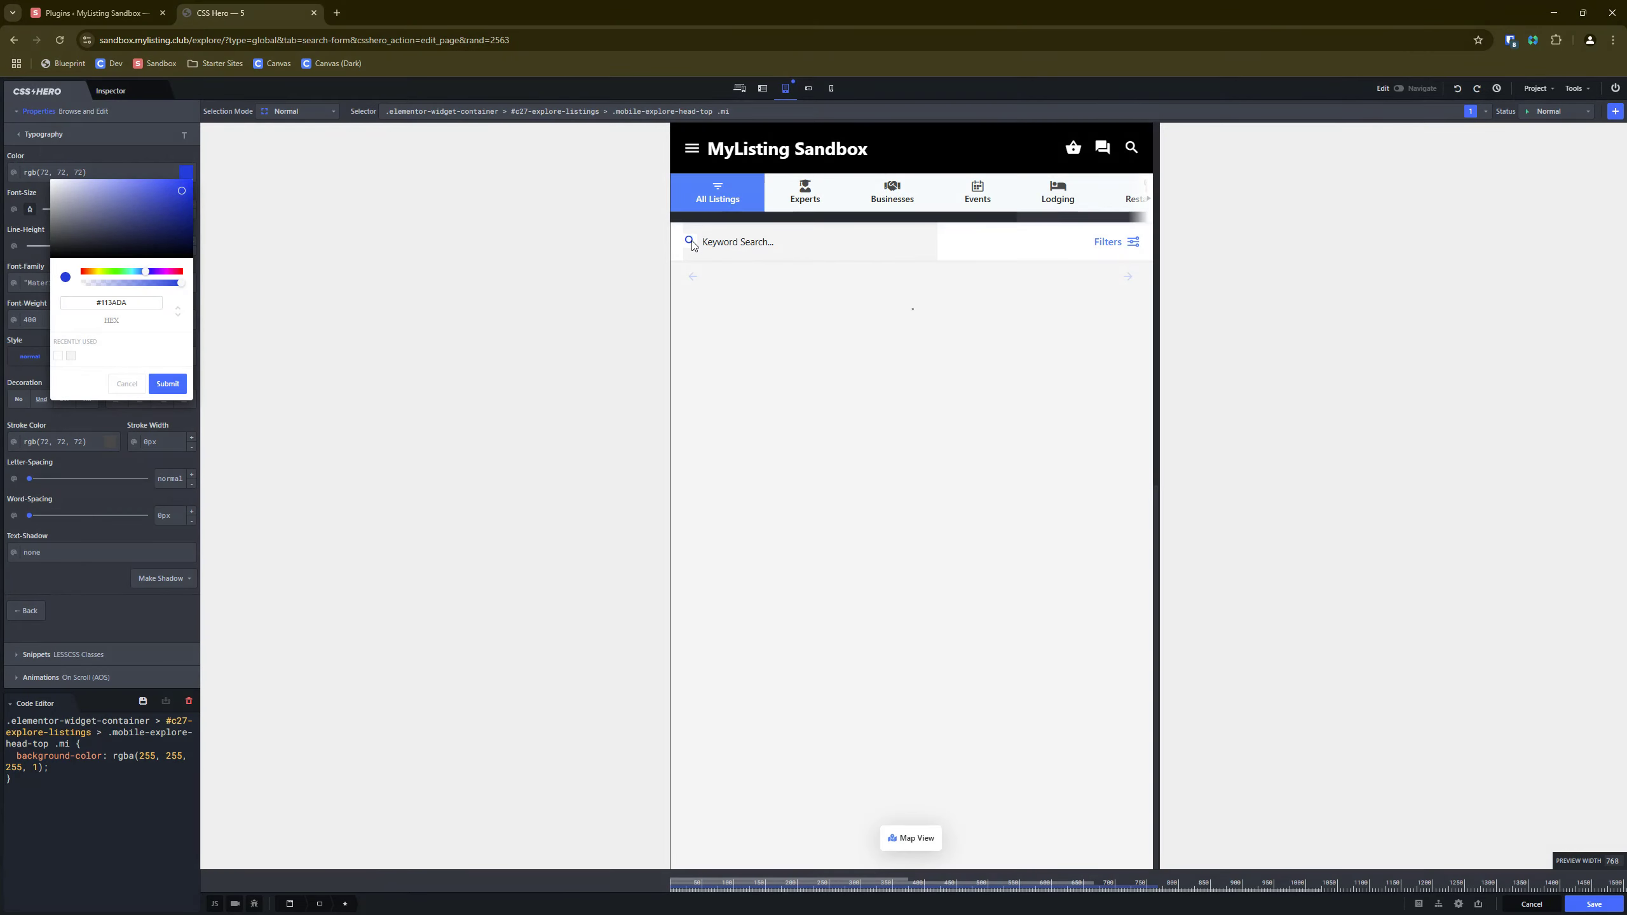
{"action": "left_click", "coordinate": [691, 245]}
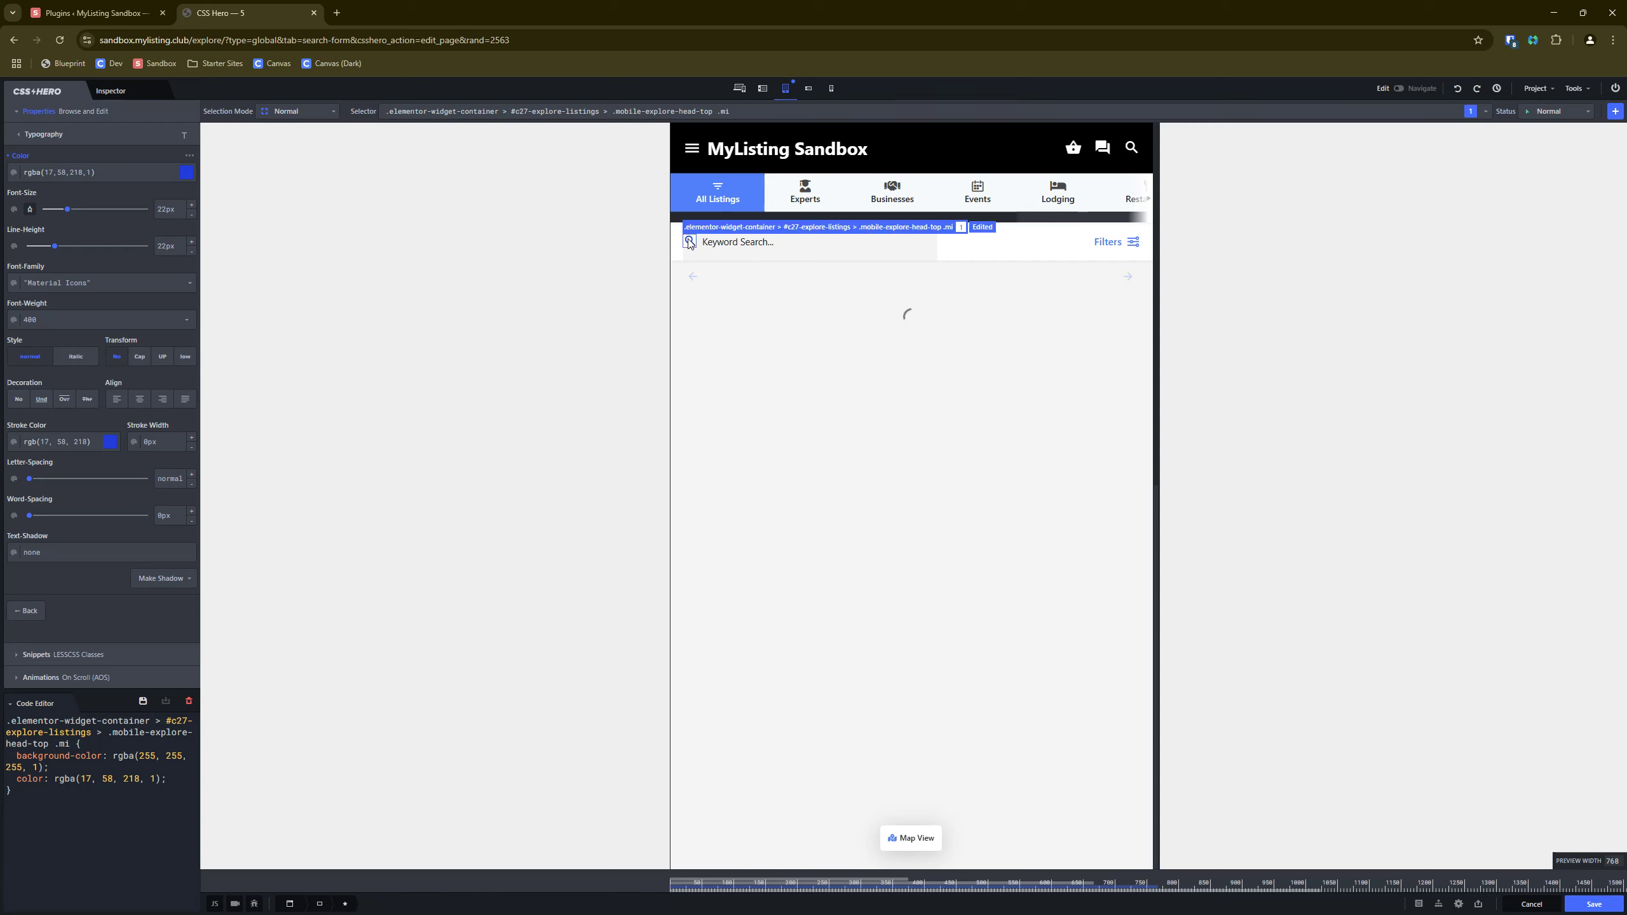
Make the search icon's background color fully transparent, rgba(255, 255, 255, 0).
{"action": "left_click", "coordinate": [38, 136]}
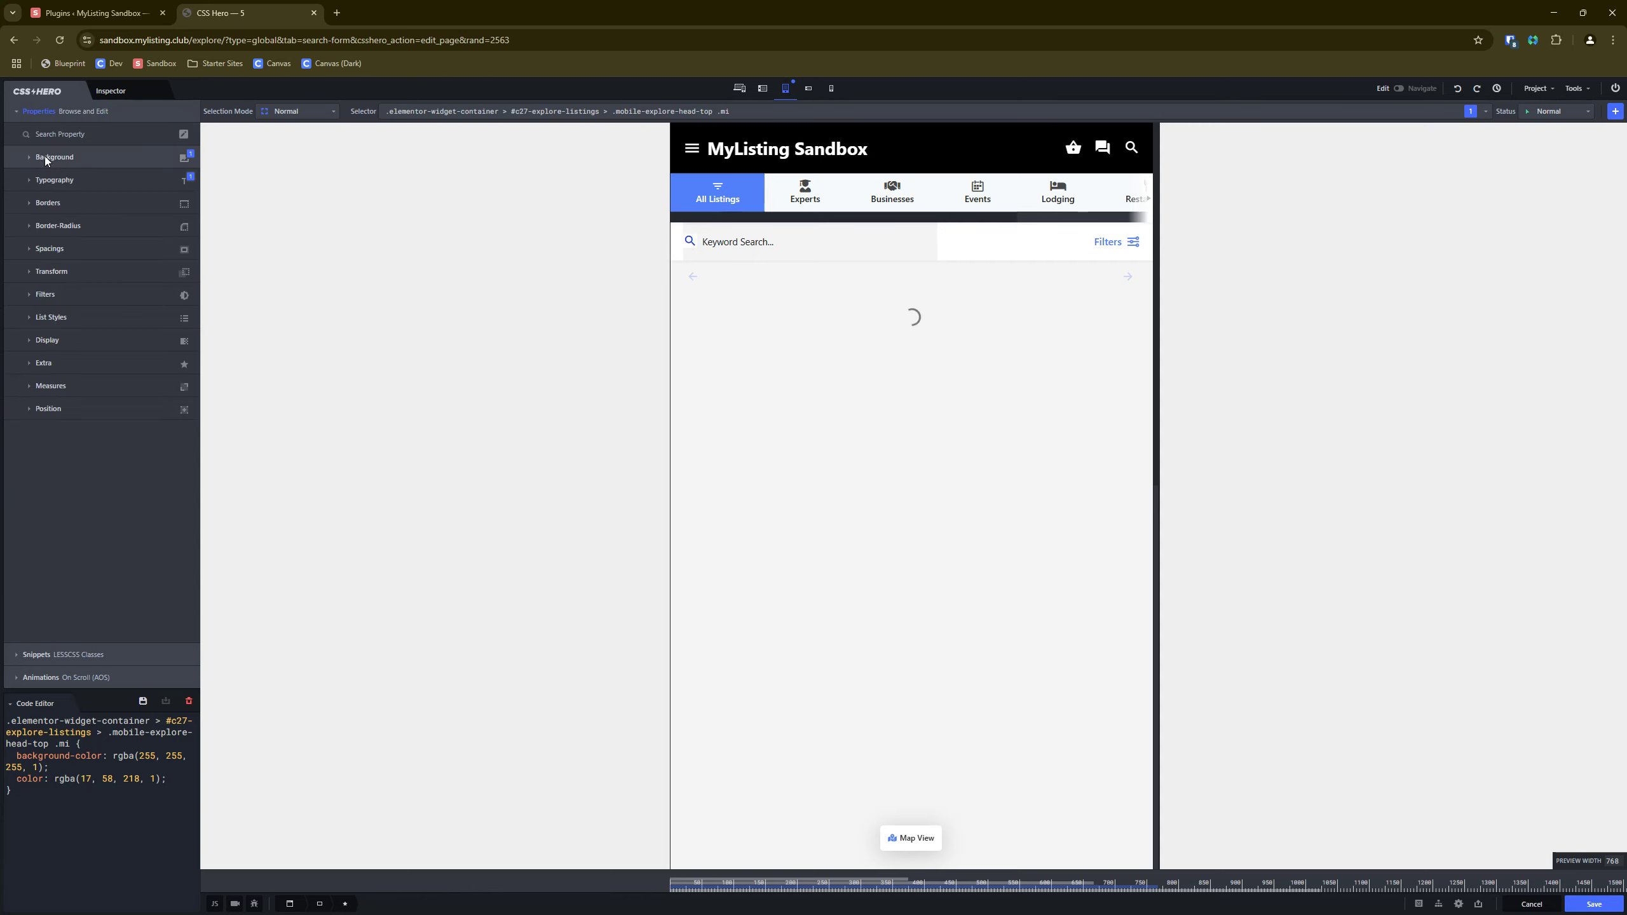
{"action": "left_click", "coordinate": [45, 159]}
{"action": "left_click", "coordinate": [186, 172]}
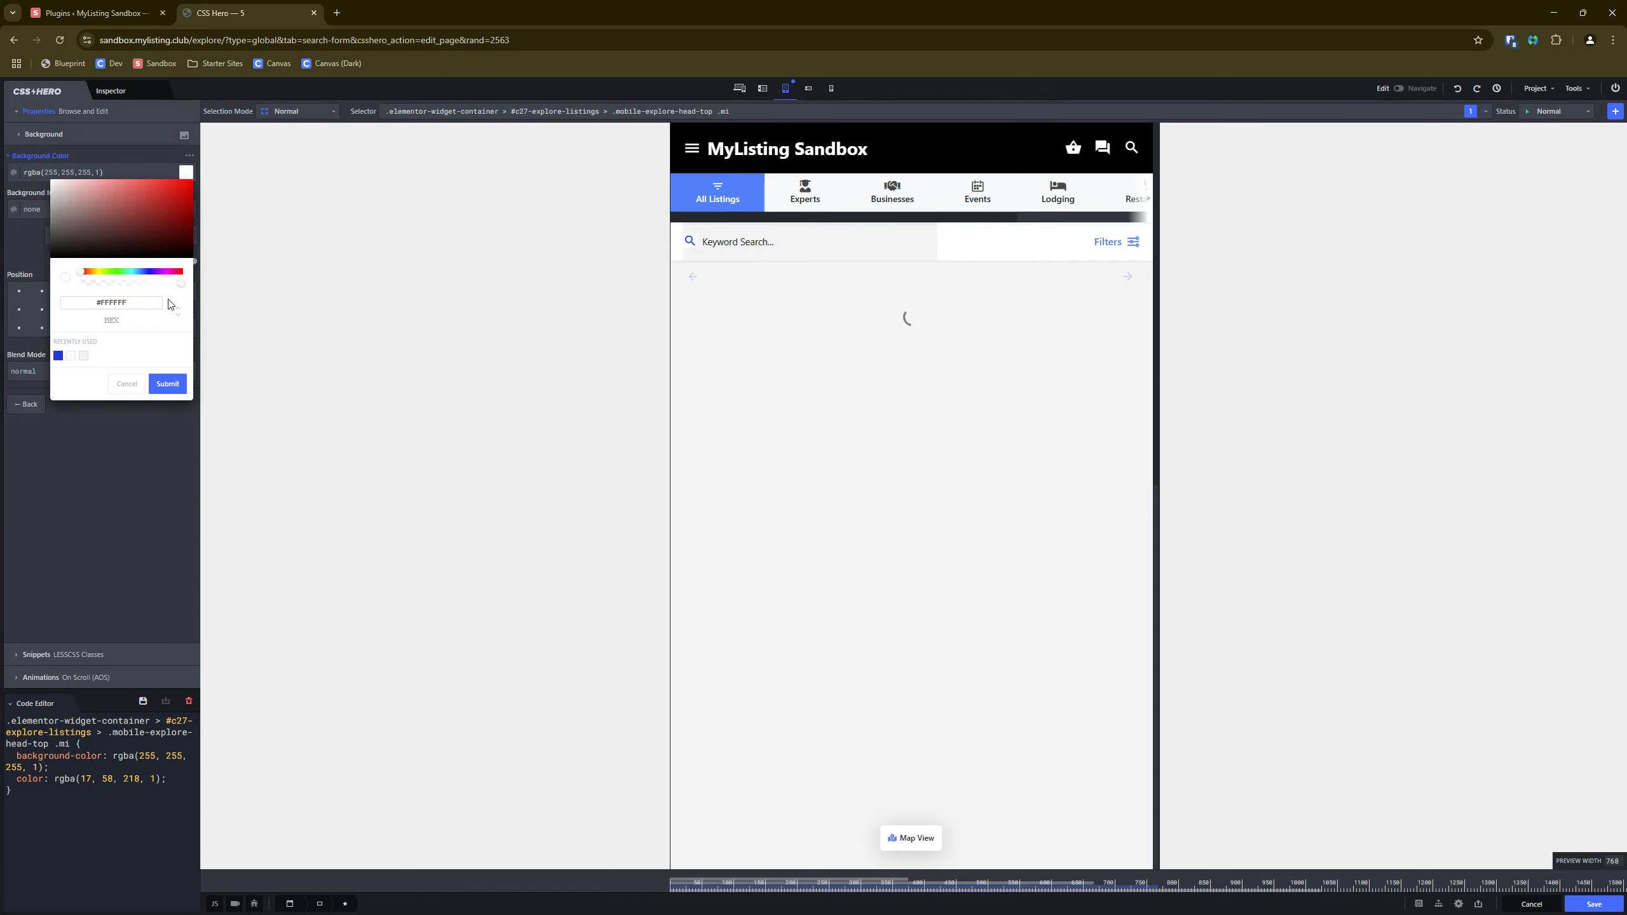
{"action": "left_click_drag", "start_coordinate": [182, 283], "coordinate": [55, 285]}
{"action": "left_click", "coordinate": [168, 384]}
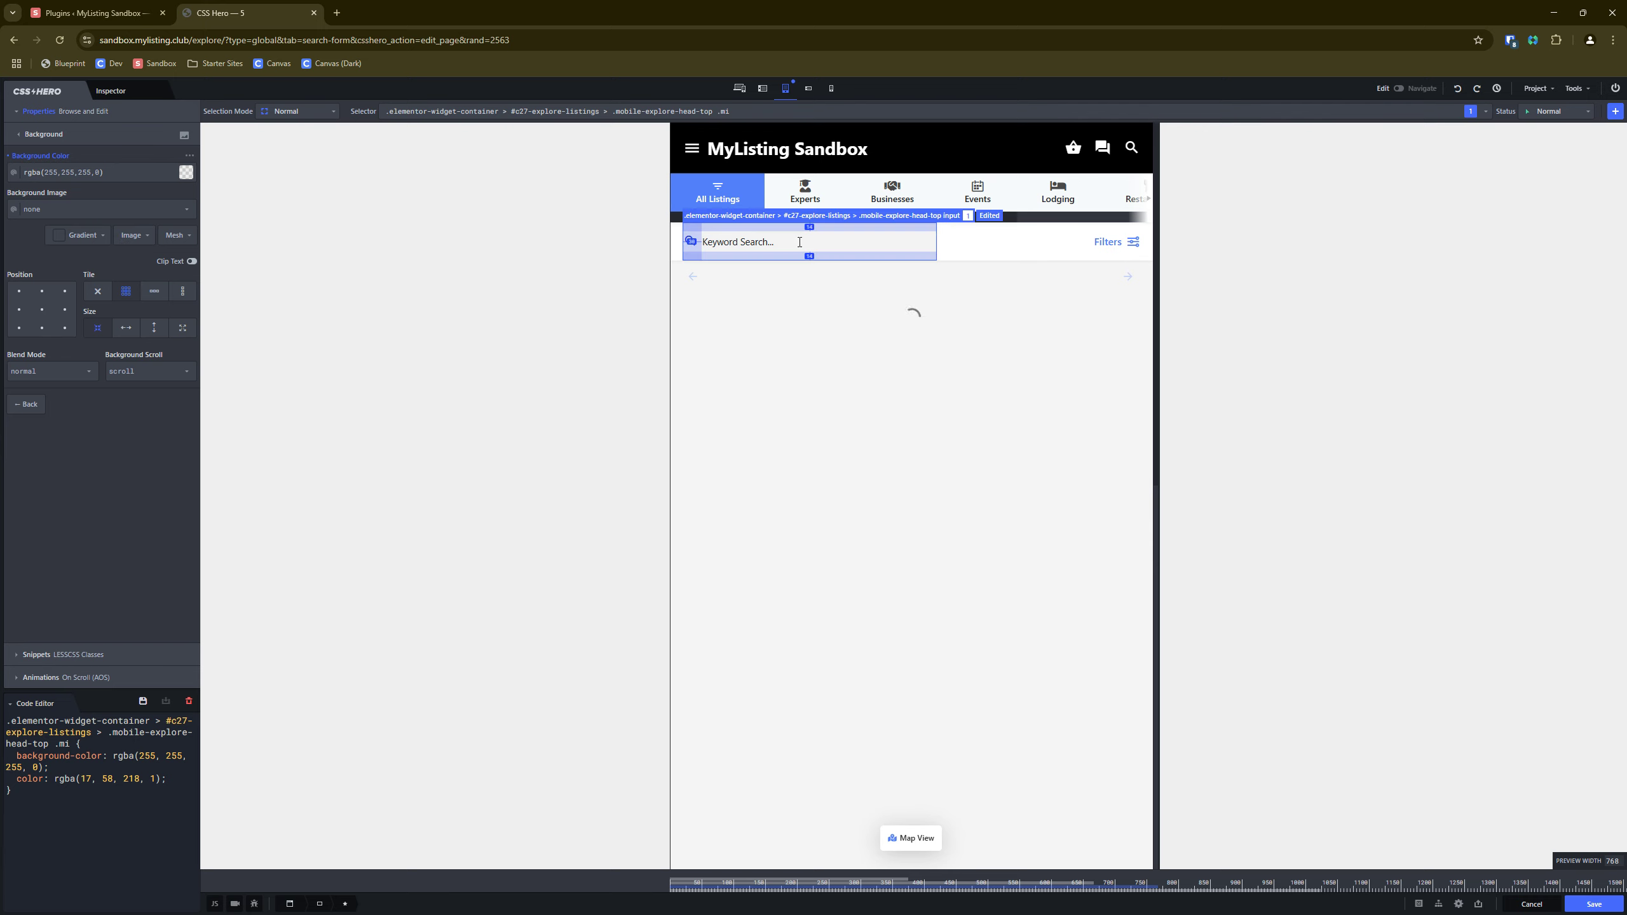
{"action": "left_click", "coordinate": [187, 210]}
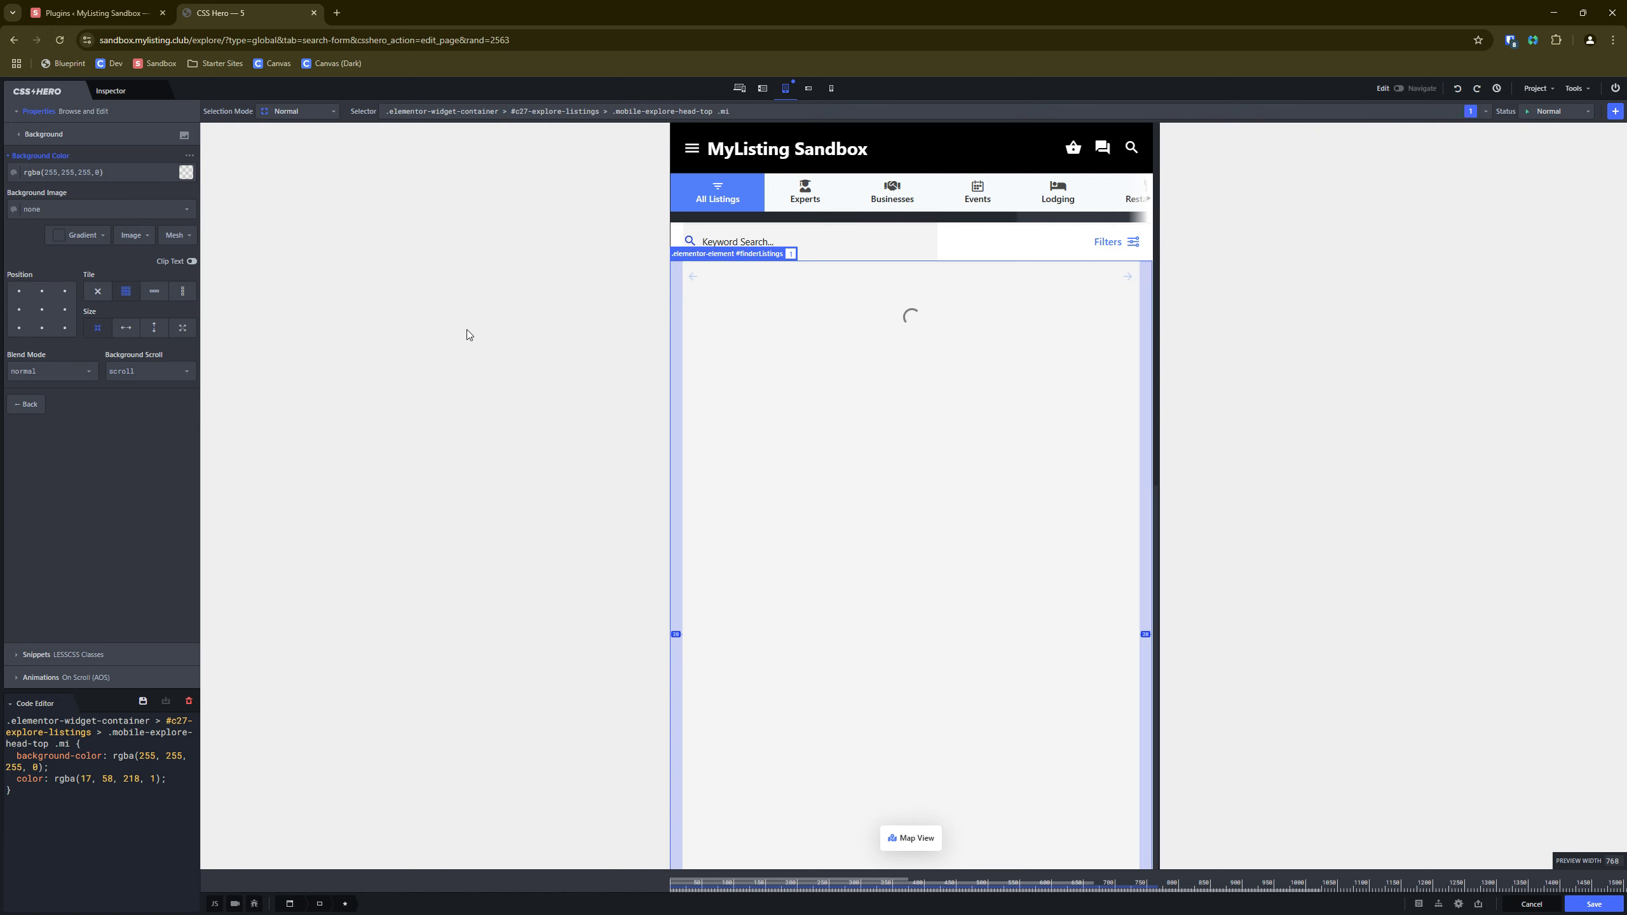
{"action": "key", "text": "ctrl"}
{"action": "key", "text": "ctrl"}
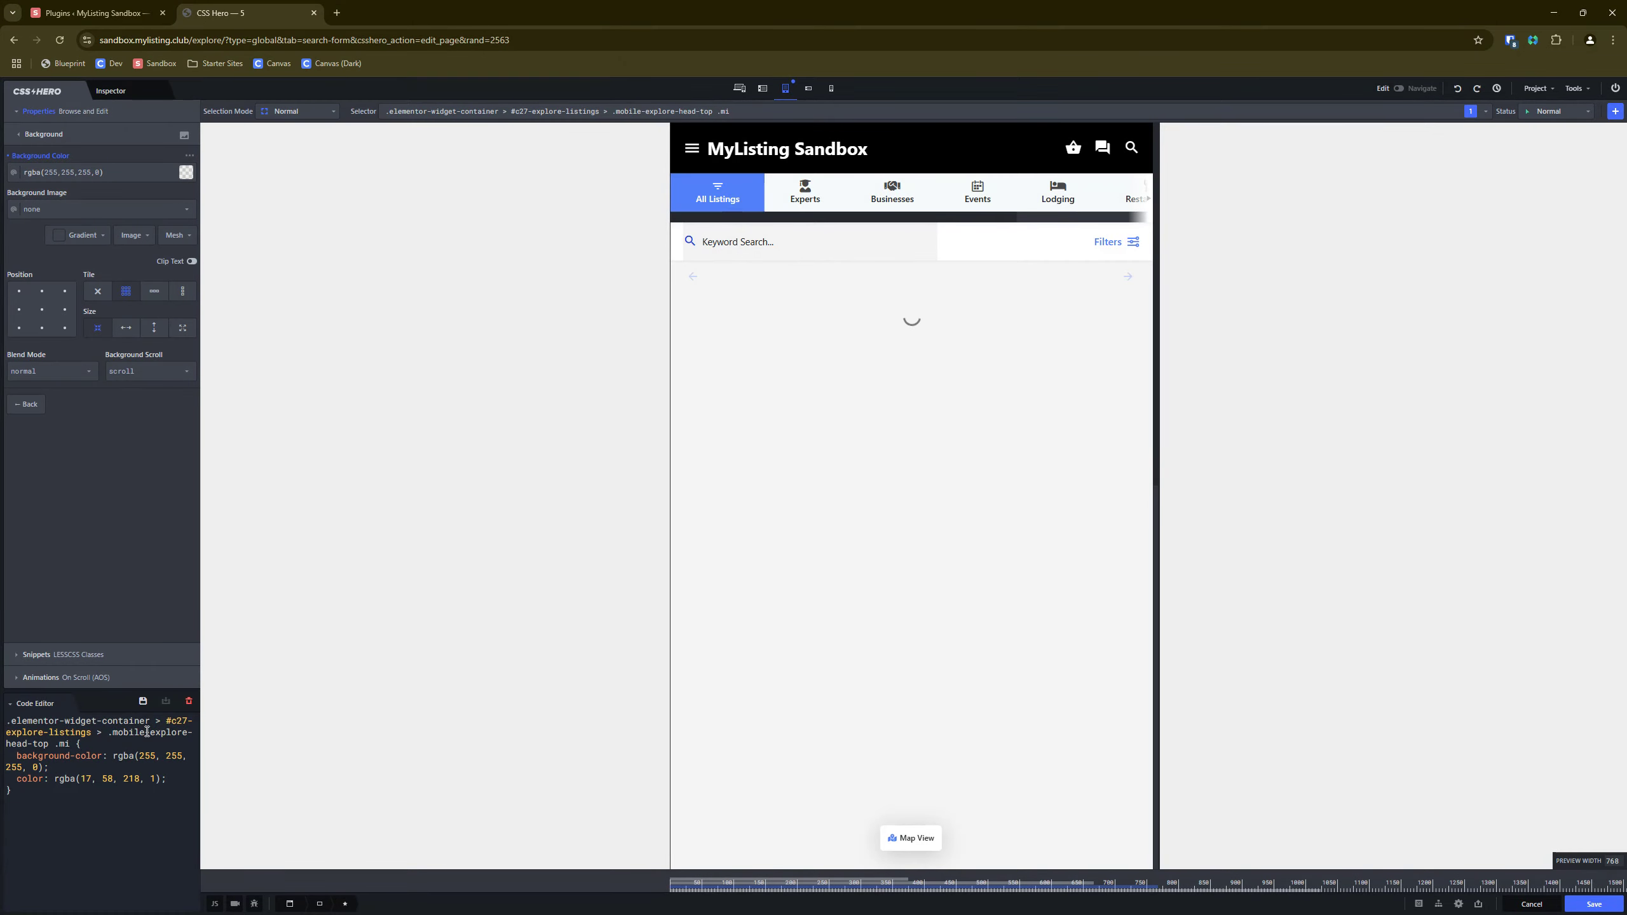
{"action": "left_click", "coordinate": [146, 772]}
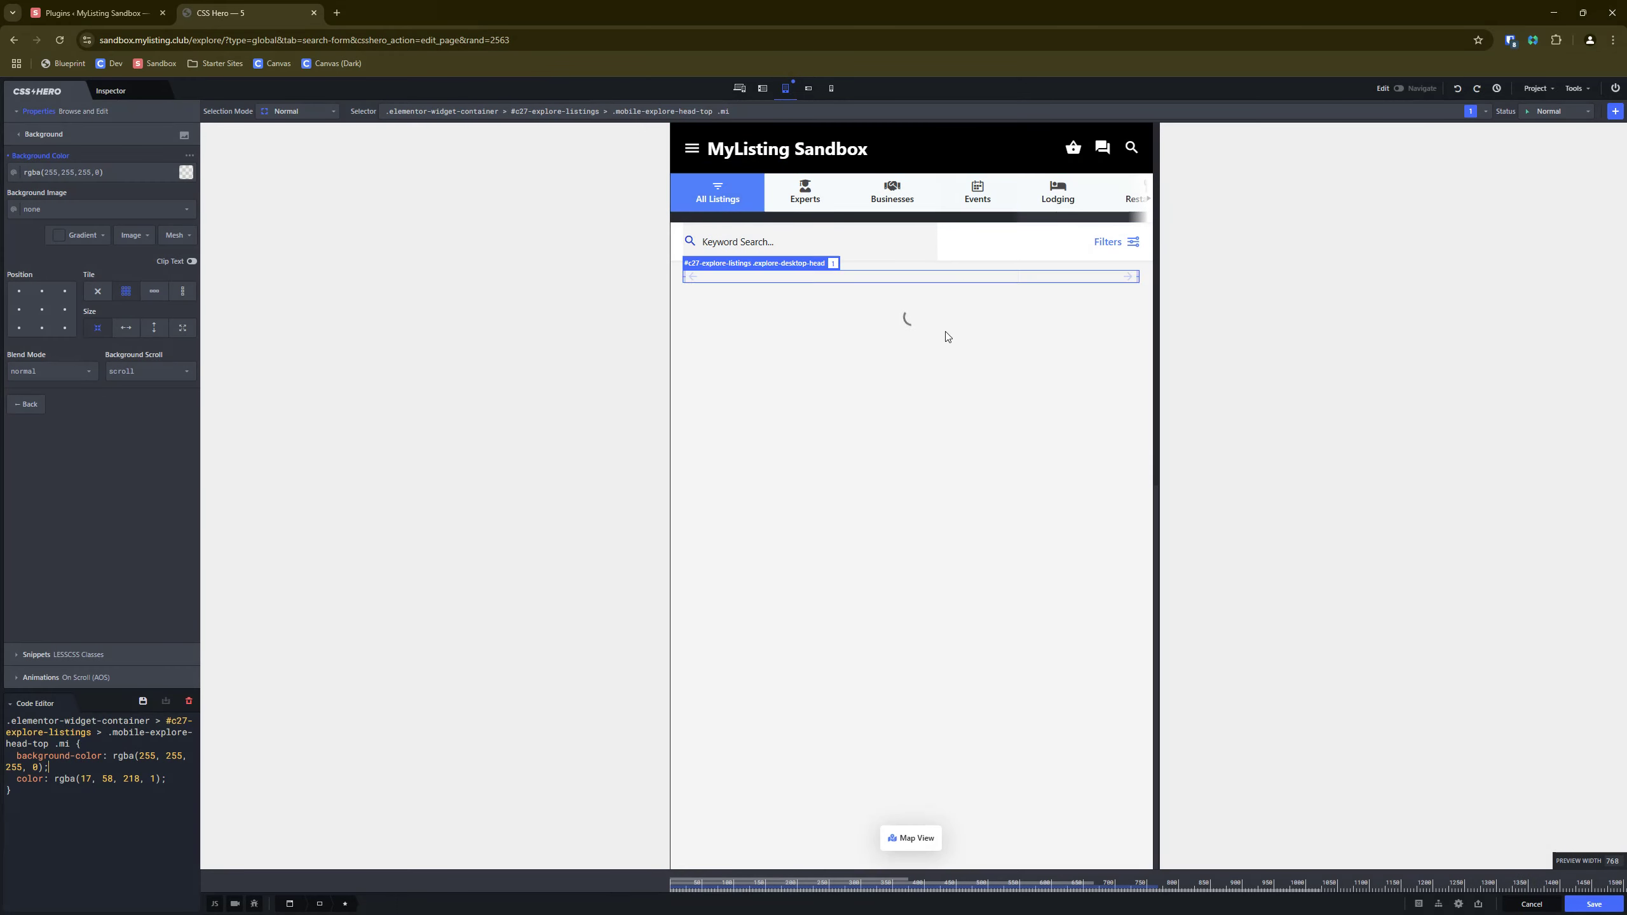
{"action": "left_click", "coordinate": [1295, 855]}
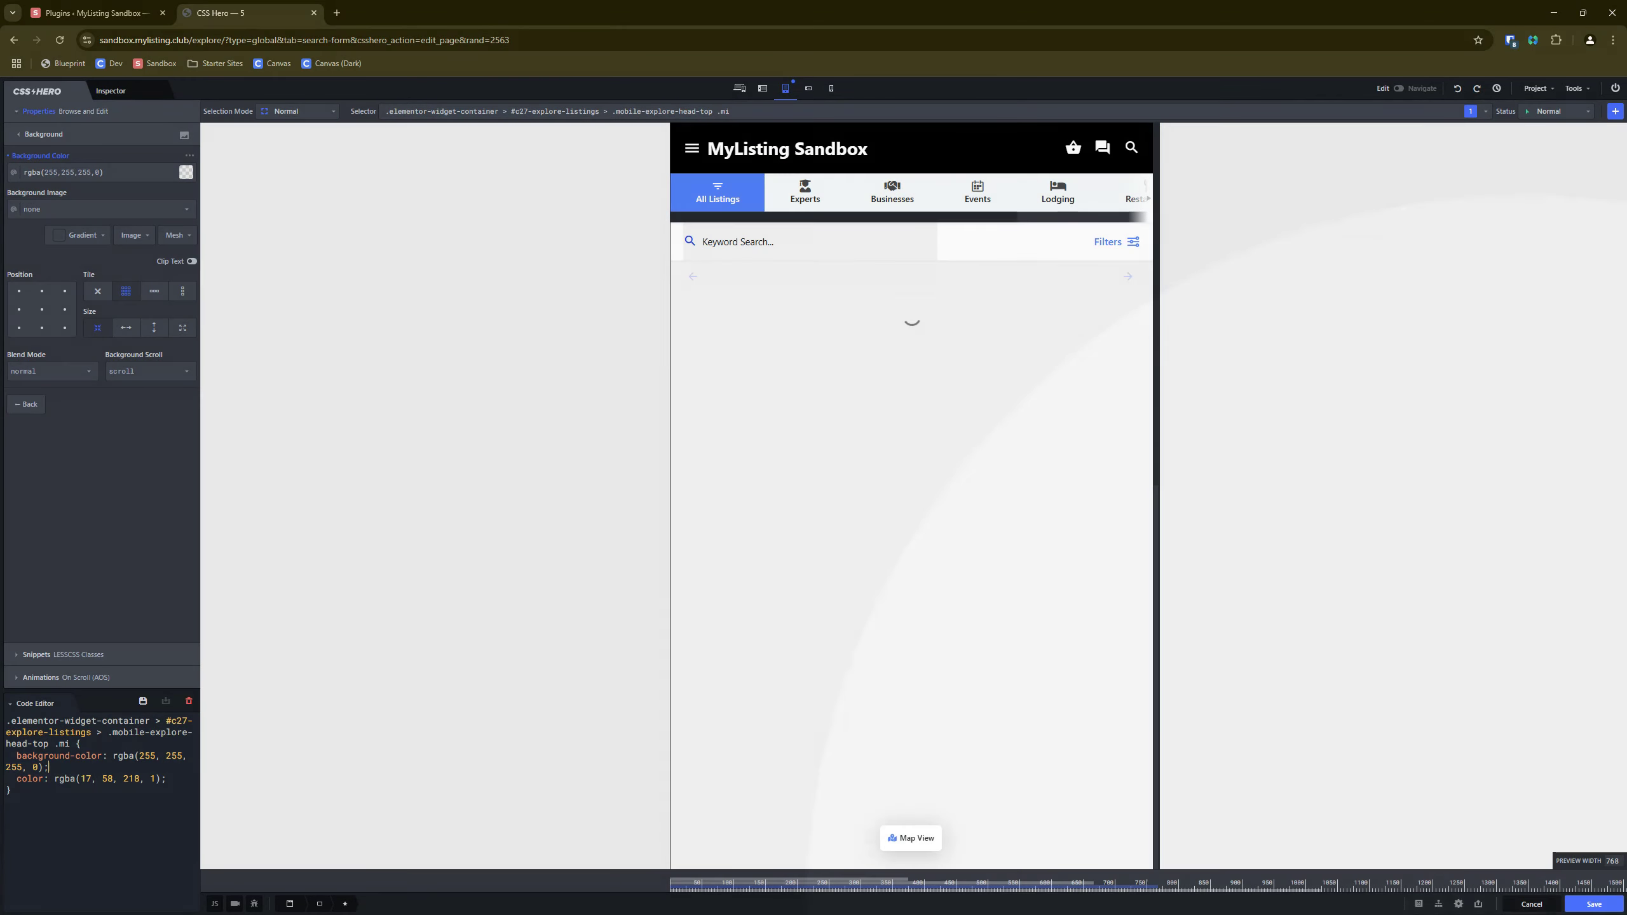
Save the style changes, open the Explore page's Filters form in Navigate mode, and return to Edit mode.
{"action": "left_click", "coordinate": [1582, 904]}
{"action": "left_click", "coordinate": [1401, 90]}
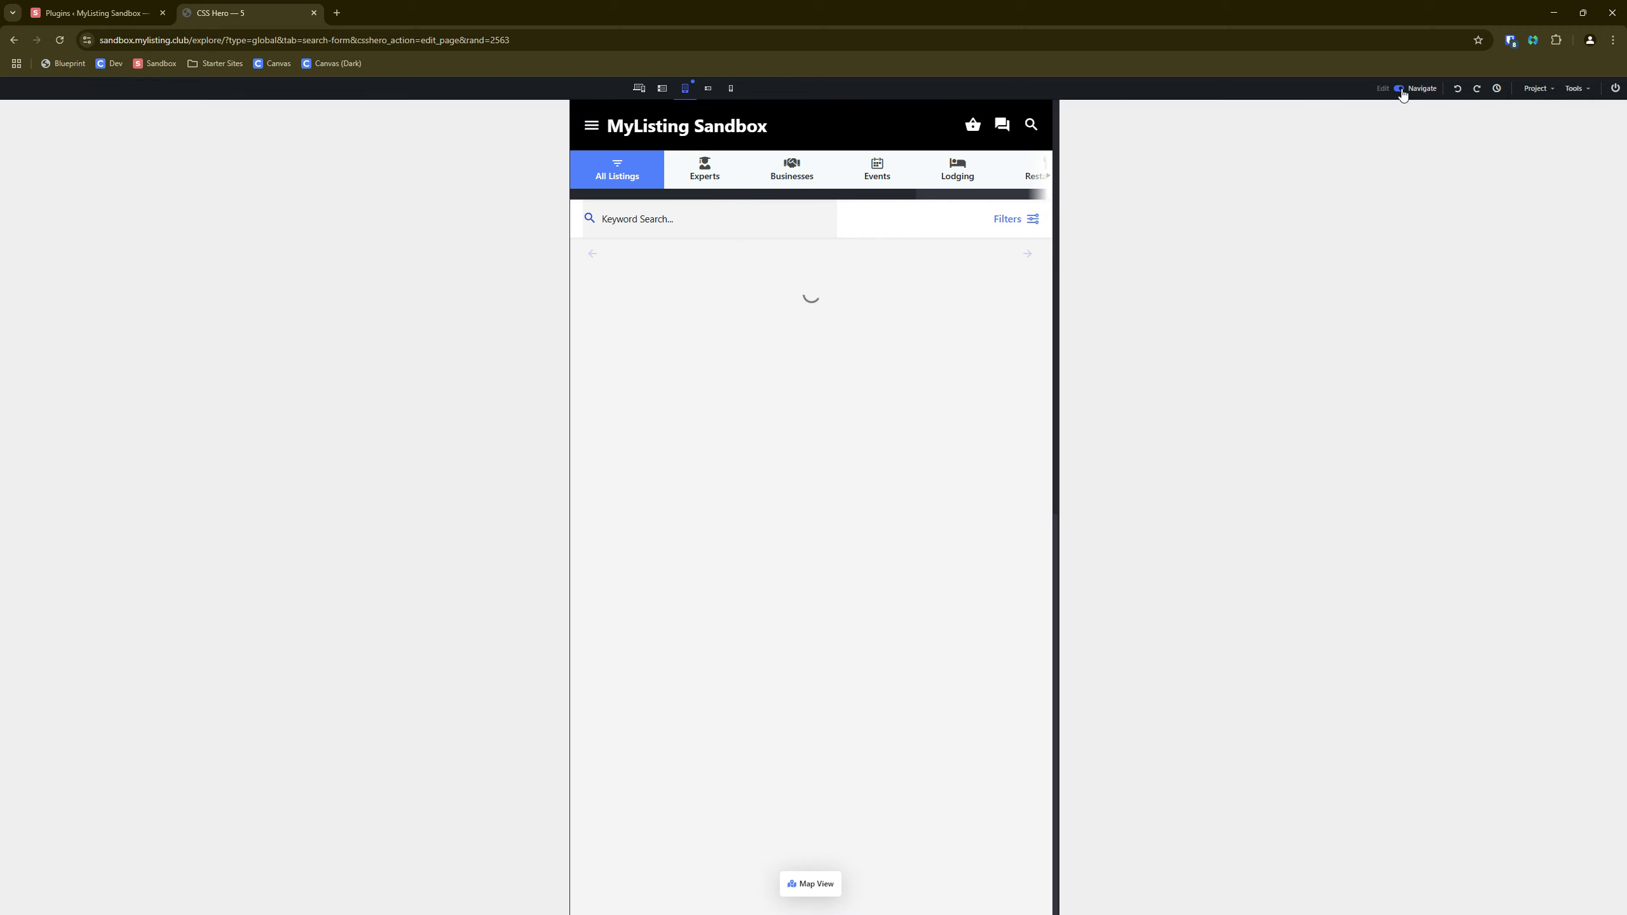
{"action": "left_click", "coordinate": [1012, 228]}
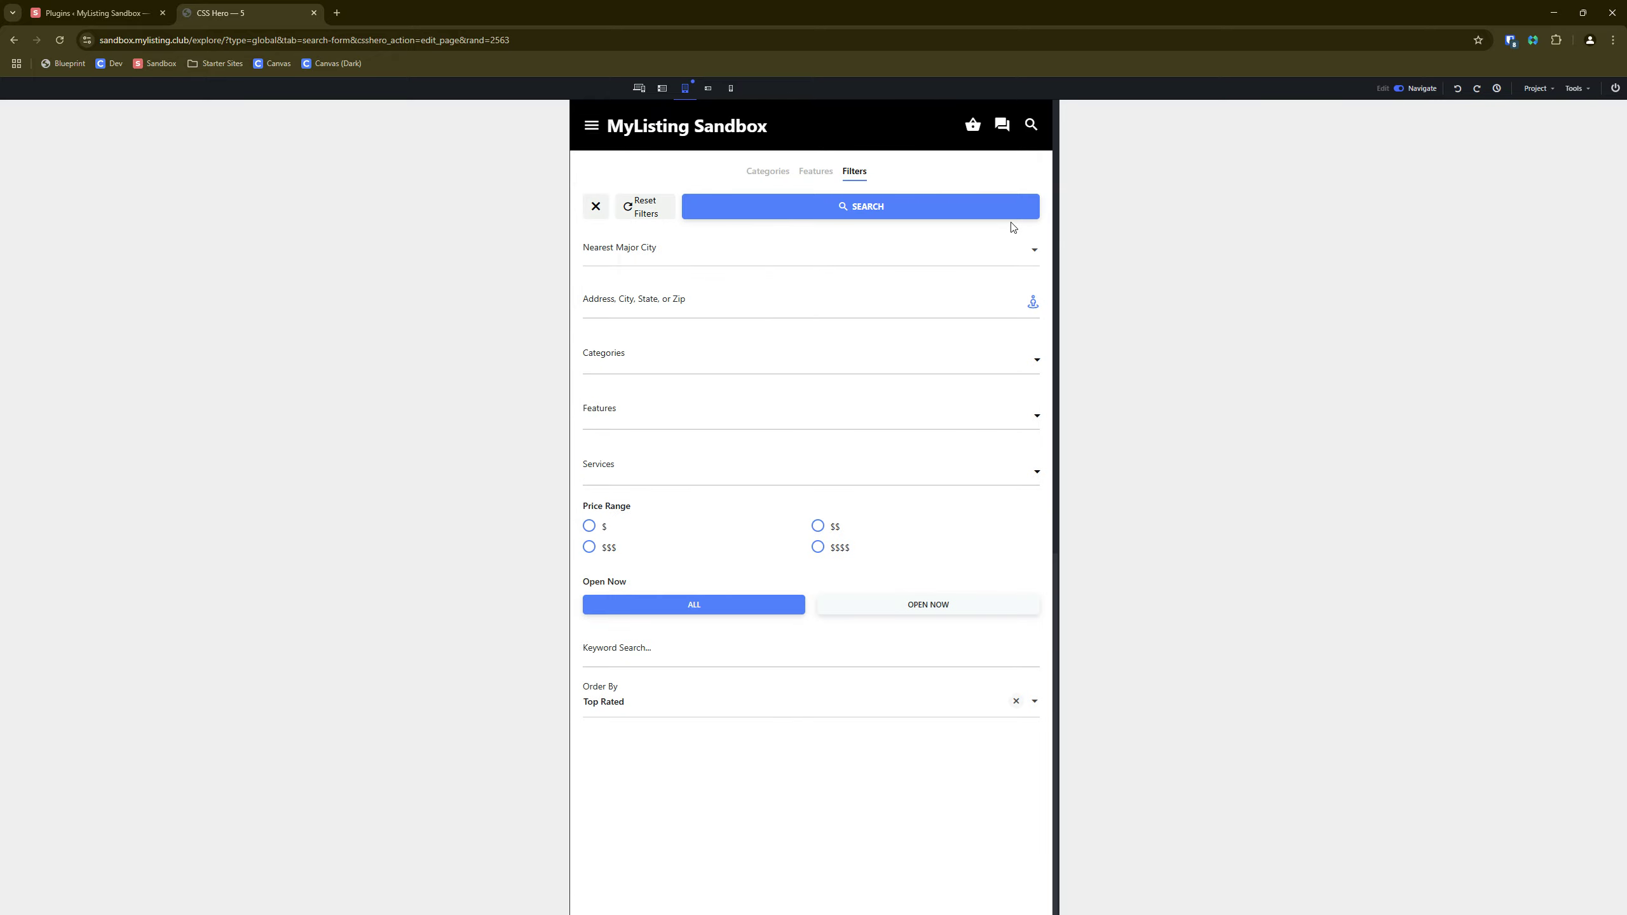
{"action": "left_click", "coordinate": [1401, 89]}
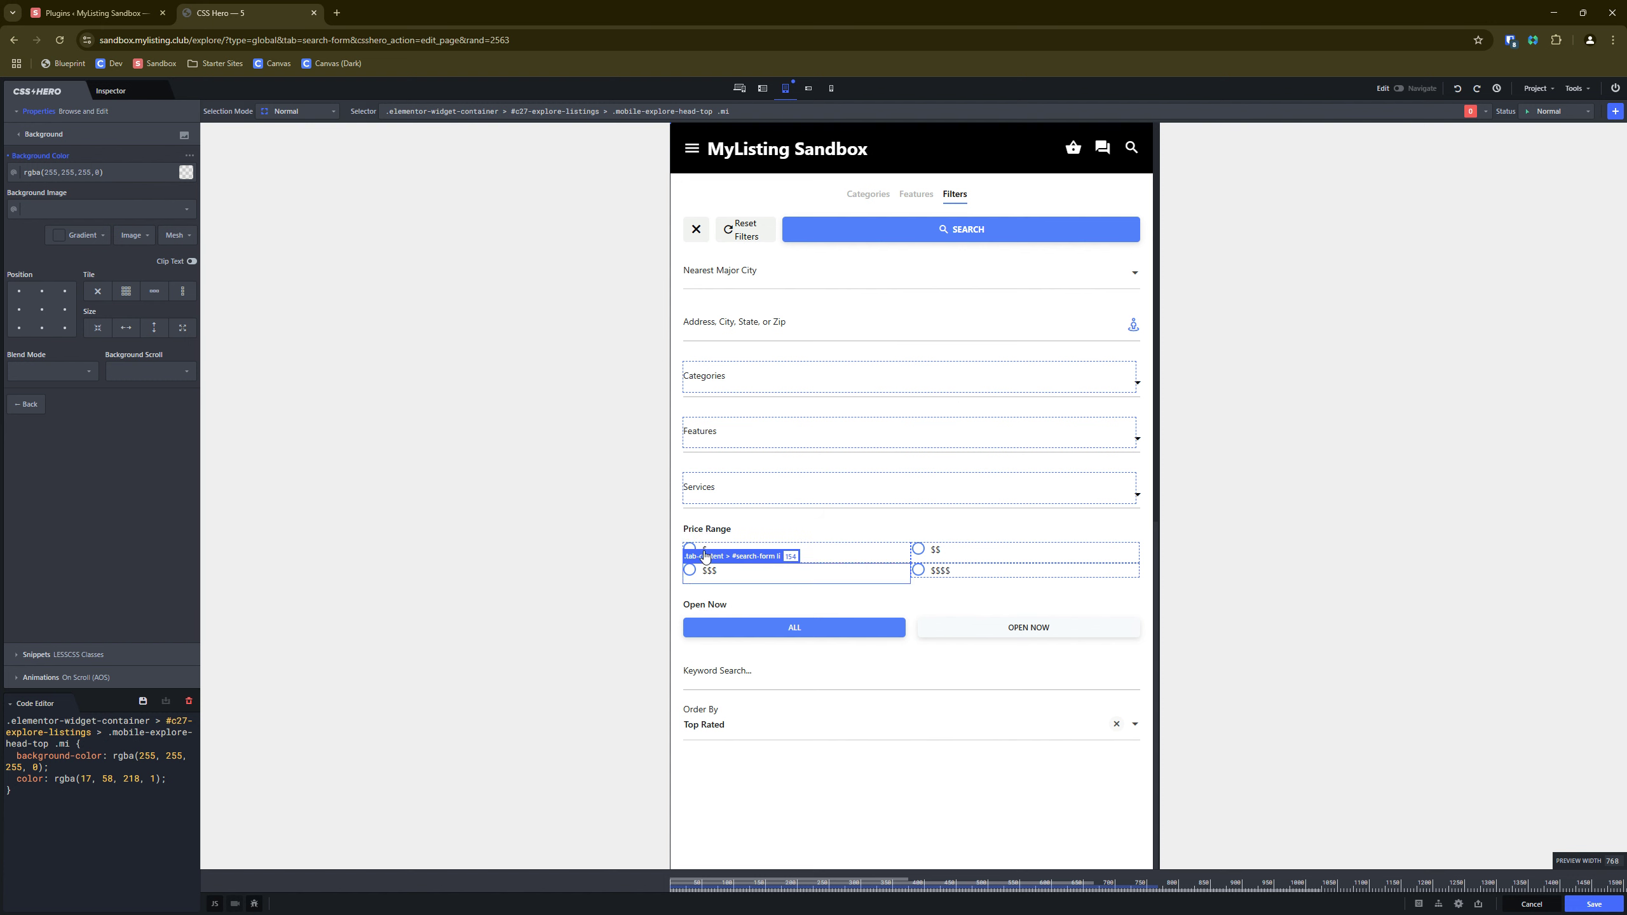
Try to give the Price Range options a blue text color through the .tab-content > #search-form li selector.
{"action": "left_click", "coordinate": [705, 553]}
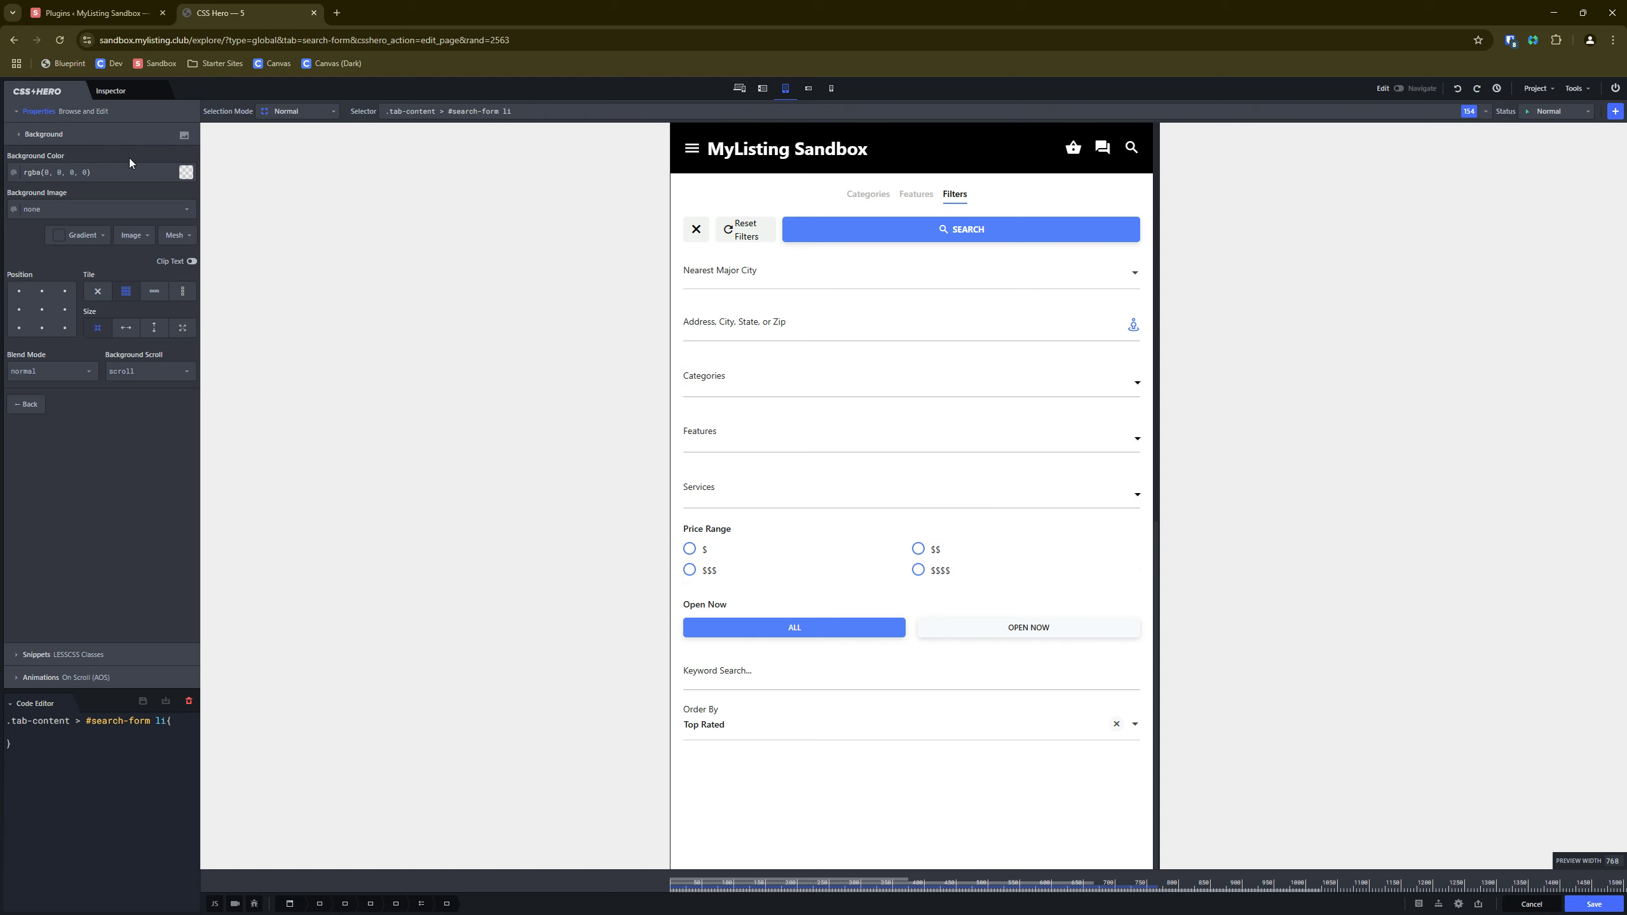
{"action": "left_click", "coordinate": [86, 138]}
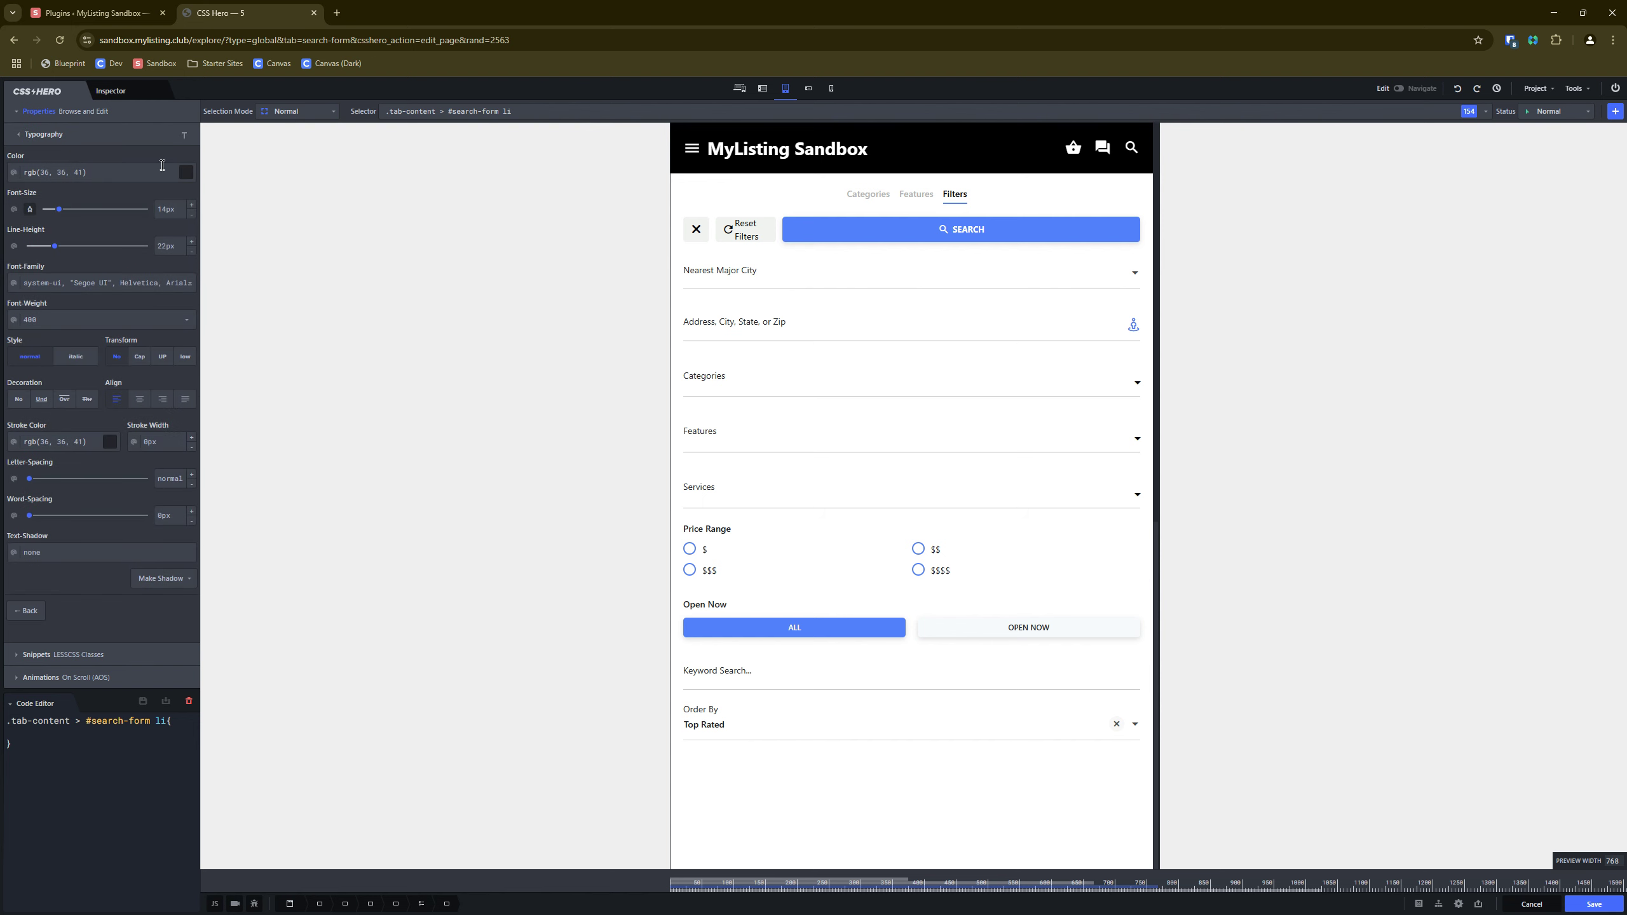
{"action": "left_click", "coordinate": [186, 173]}
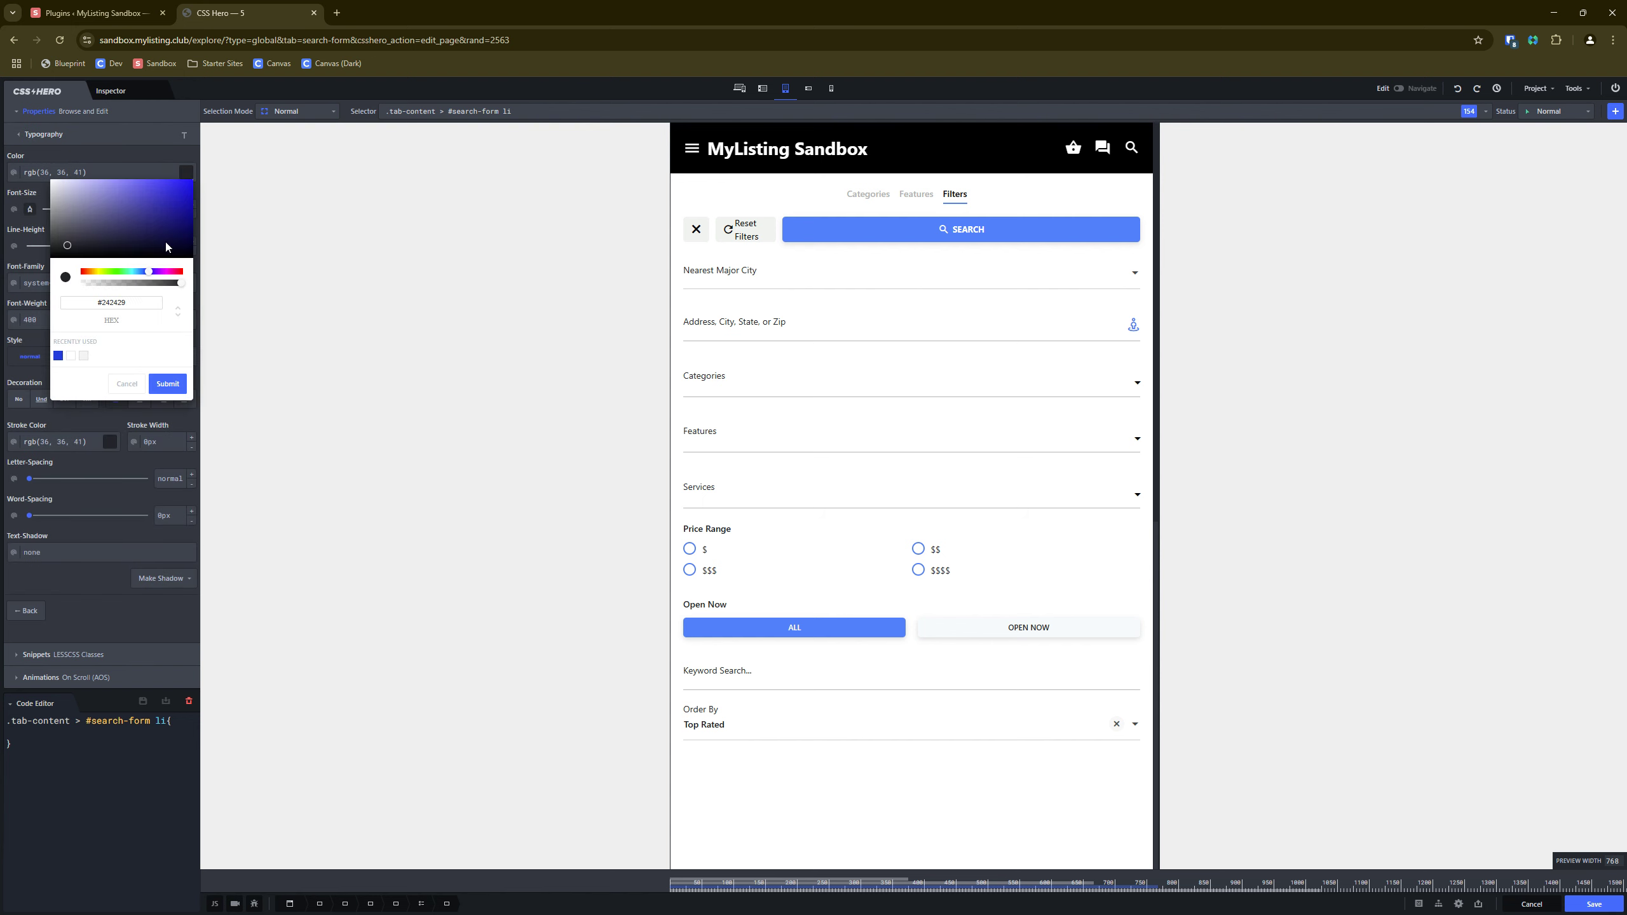
{"action": "left_click", "coordinate": [164, 207]}
{"action": "left_click", "coordinate": [167, 383]}
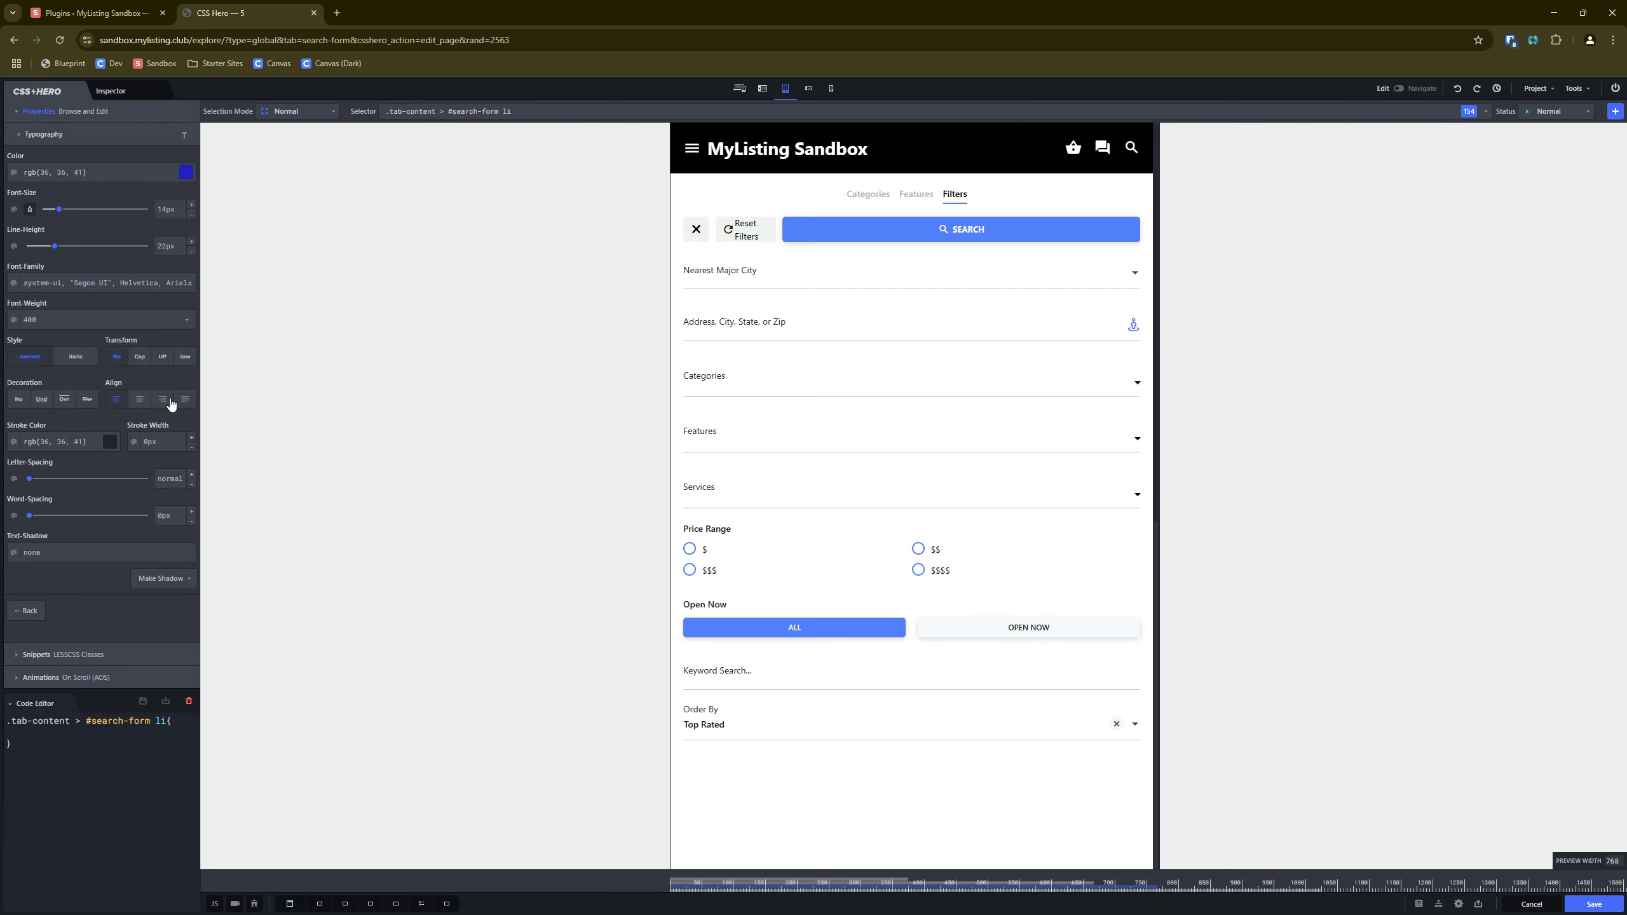
Target the first Price Range option through the alternative LABEL selector and set its text color to red, rgba(255, 46, 0, 1).
{"action": "right_click", "coordinate": [697, 554]}
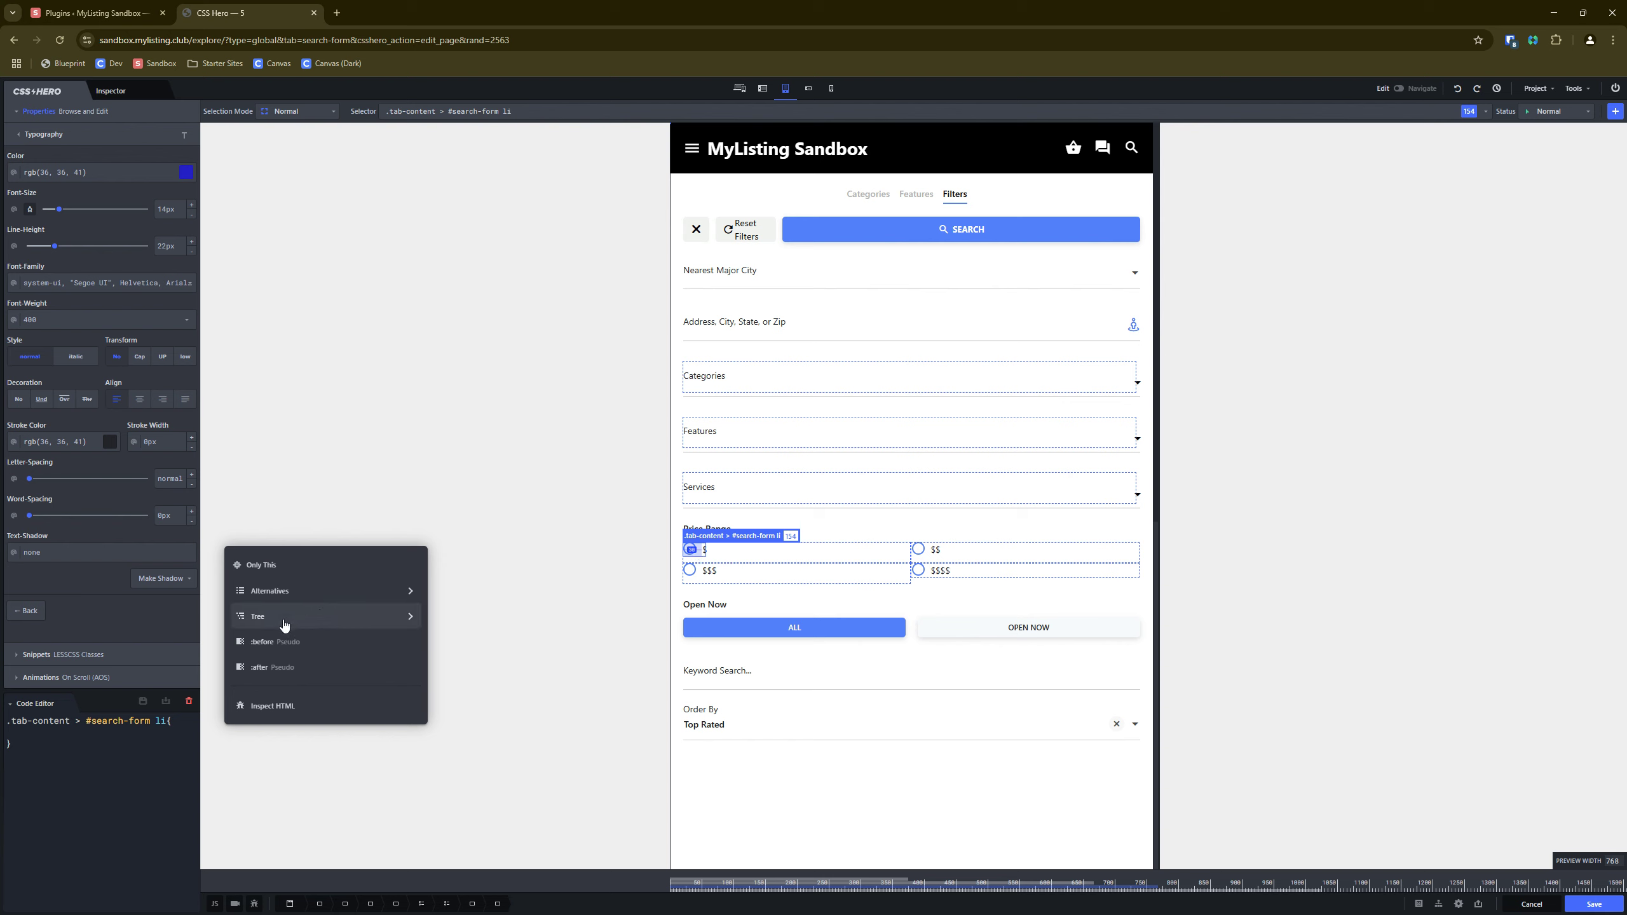
{"action": "mouse_move", "coordinate": [284, 625]}
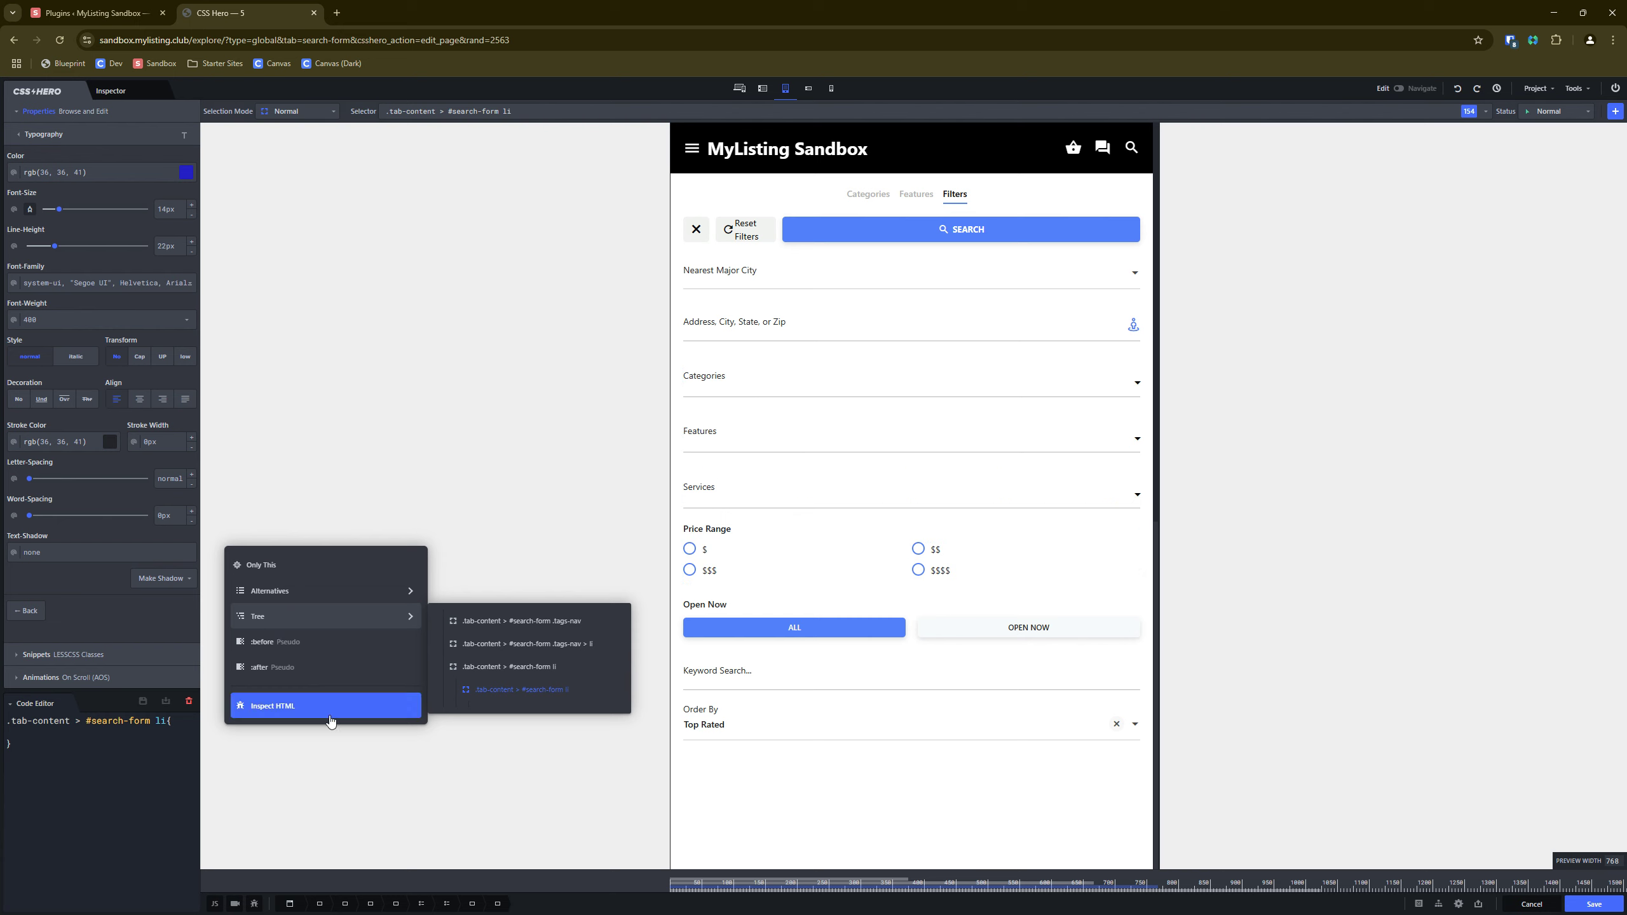
{"action": "left_click", "coordinate": [275, 592]}
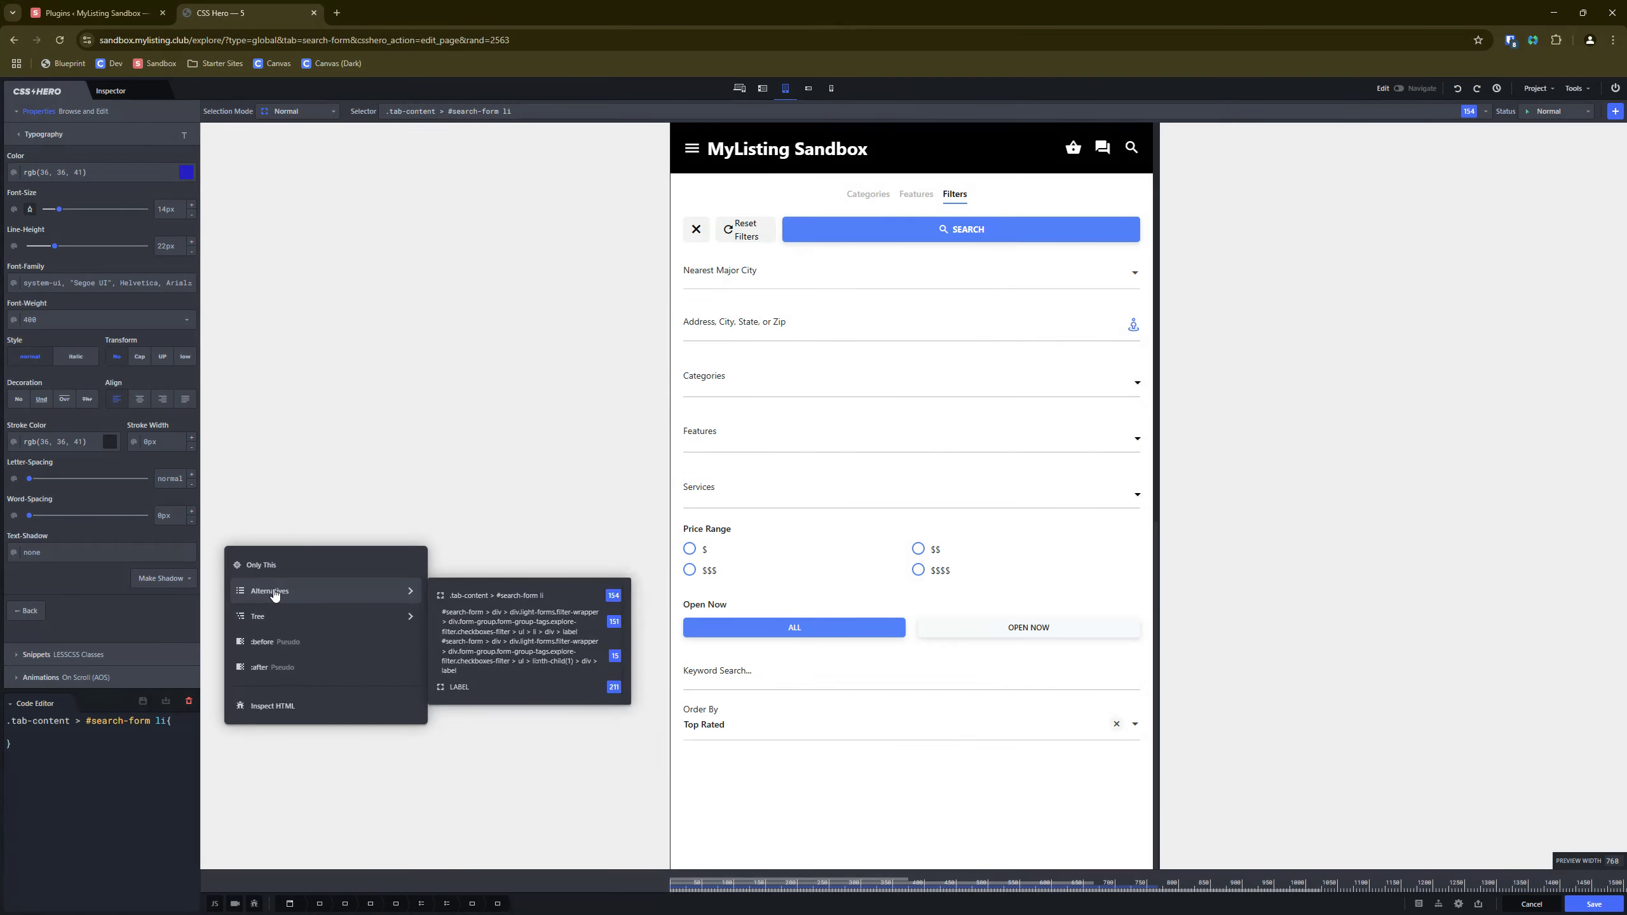
{"action": "left_click", "coordinate": [473, 688]}
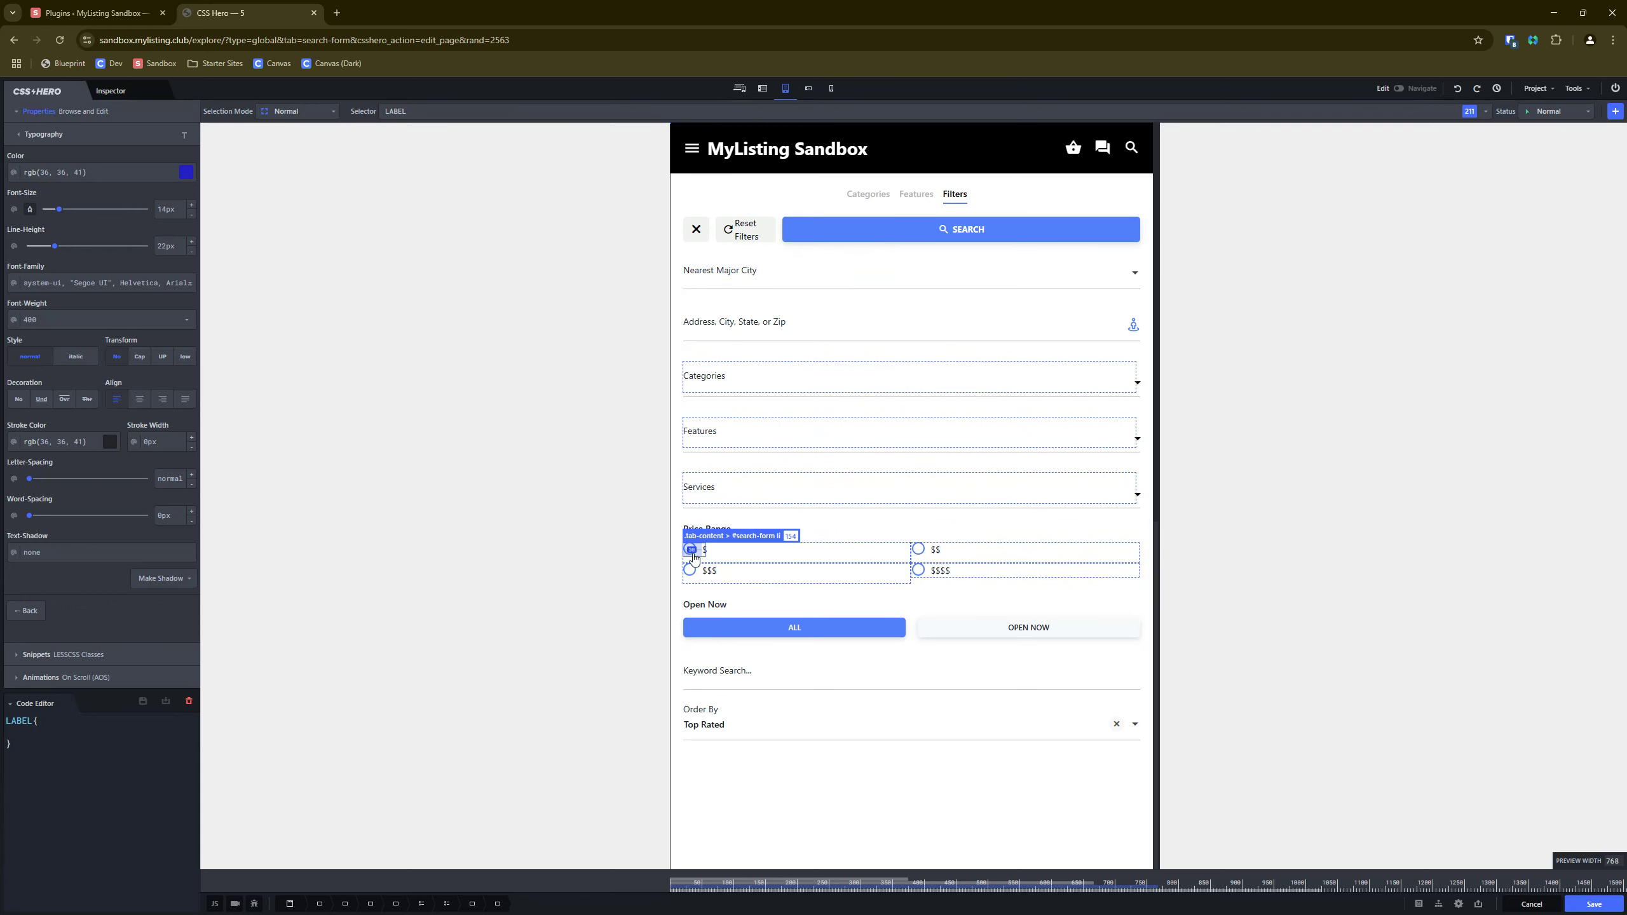
{"action": "left_click", "coordinate": [78, 136]}
{"action": "left_click", "coordinate": [89, 185]}
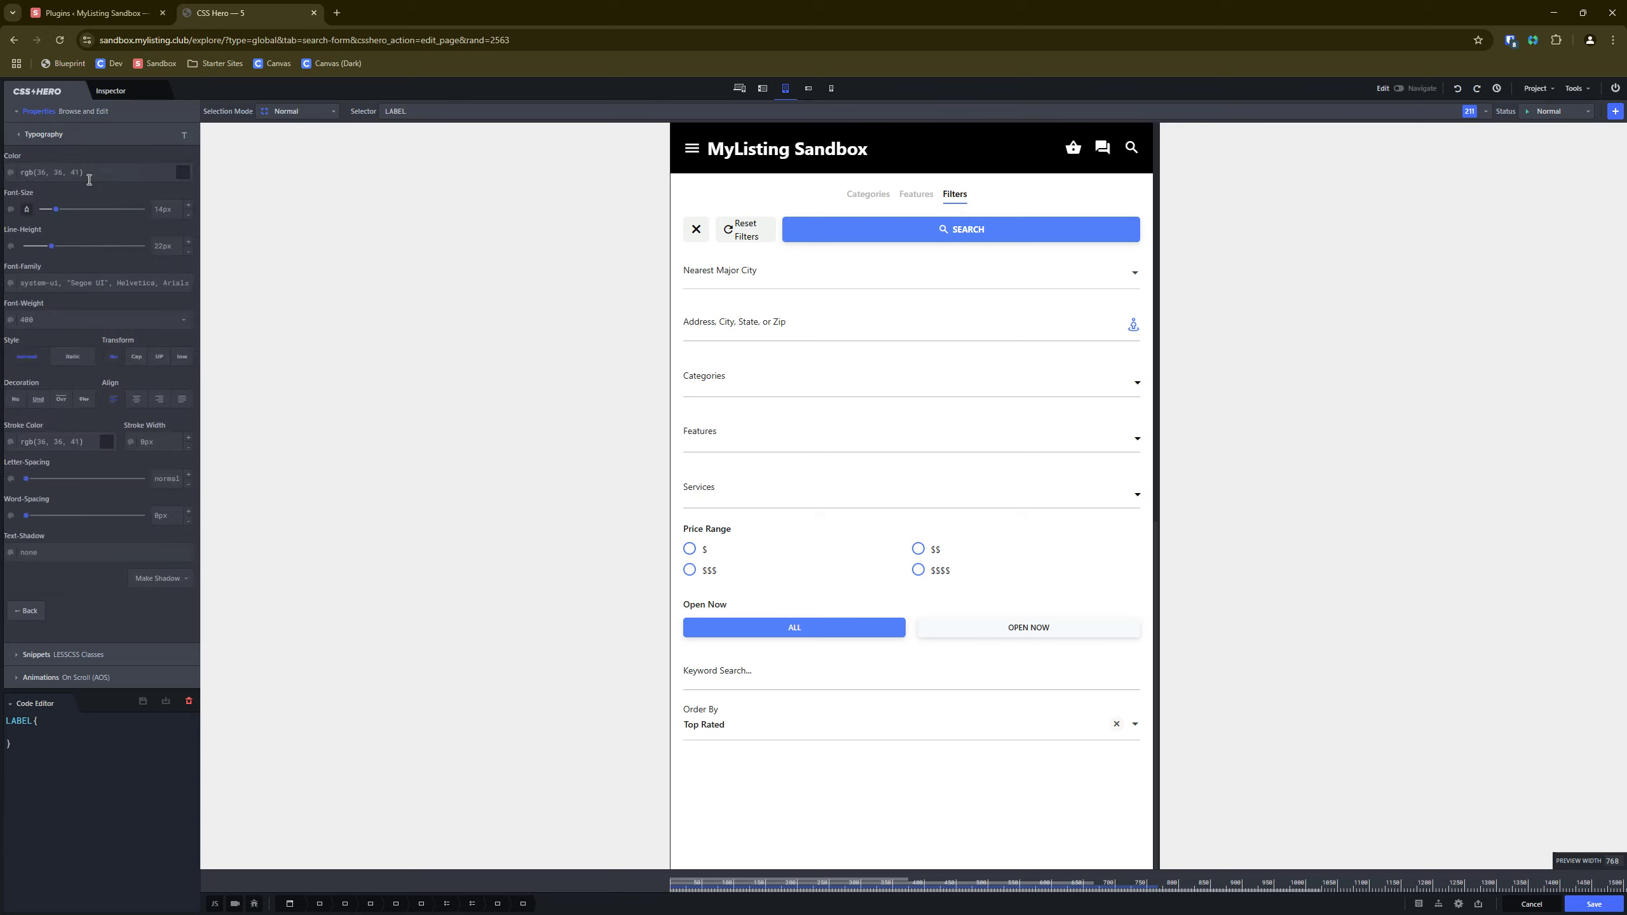
{"action": "left_click", "coordinate": [185, 174]}
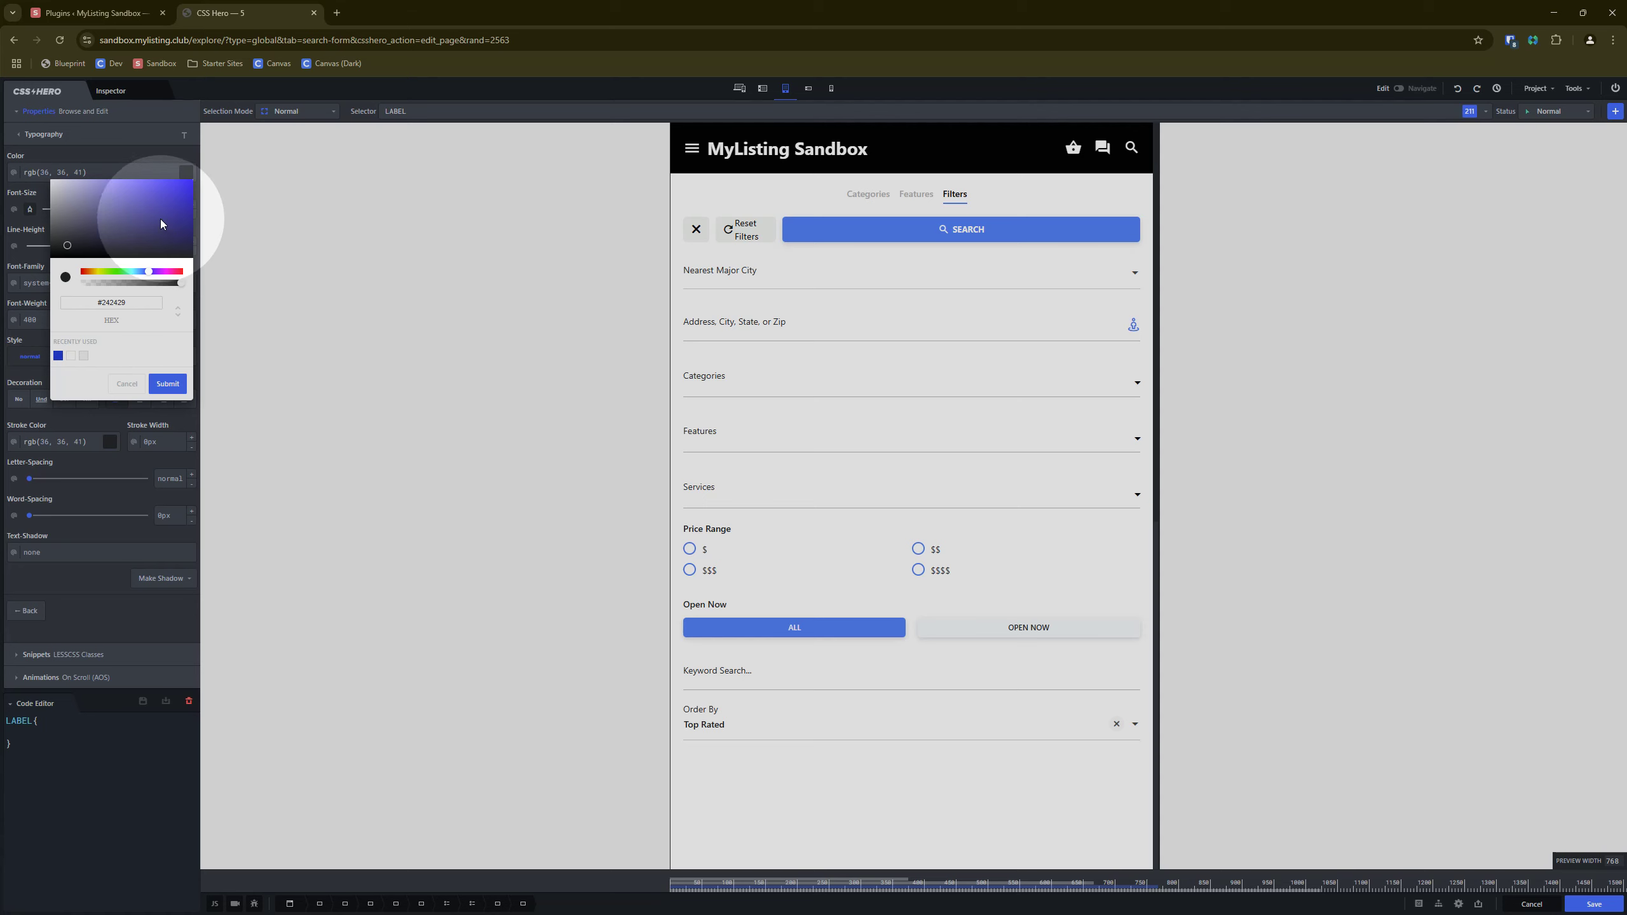
{"action": "left_click_drag", "start_coordinate": [147, 271], "coordinate": [171, 182]}
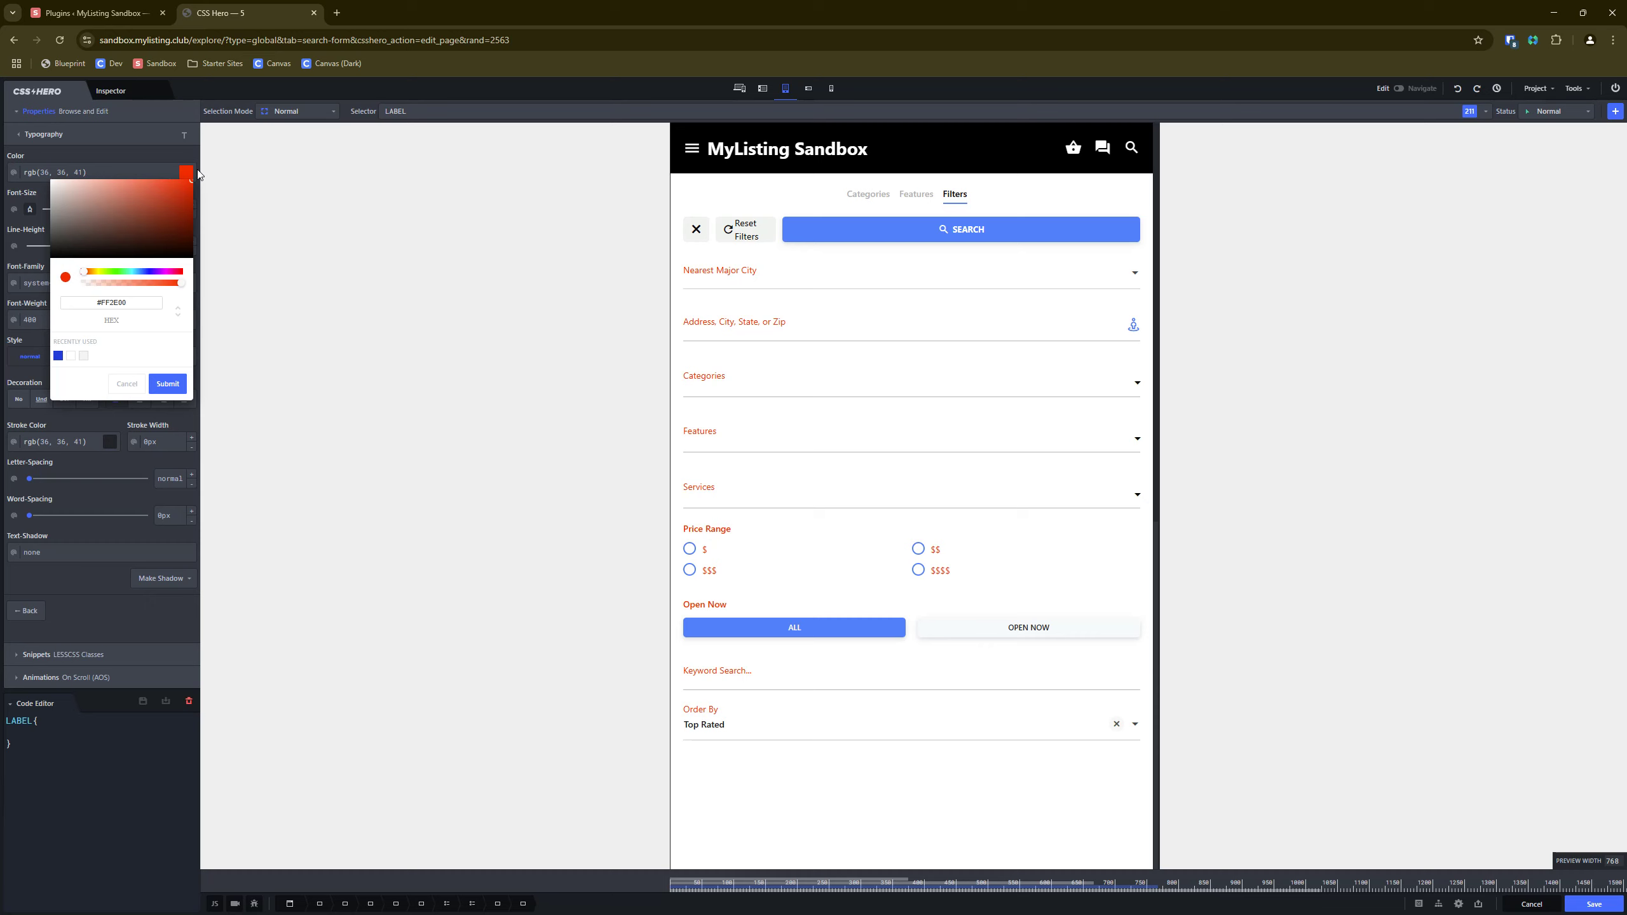
{"action": "left_click", "coordinate": [168, 384]}
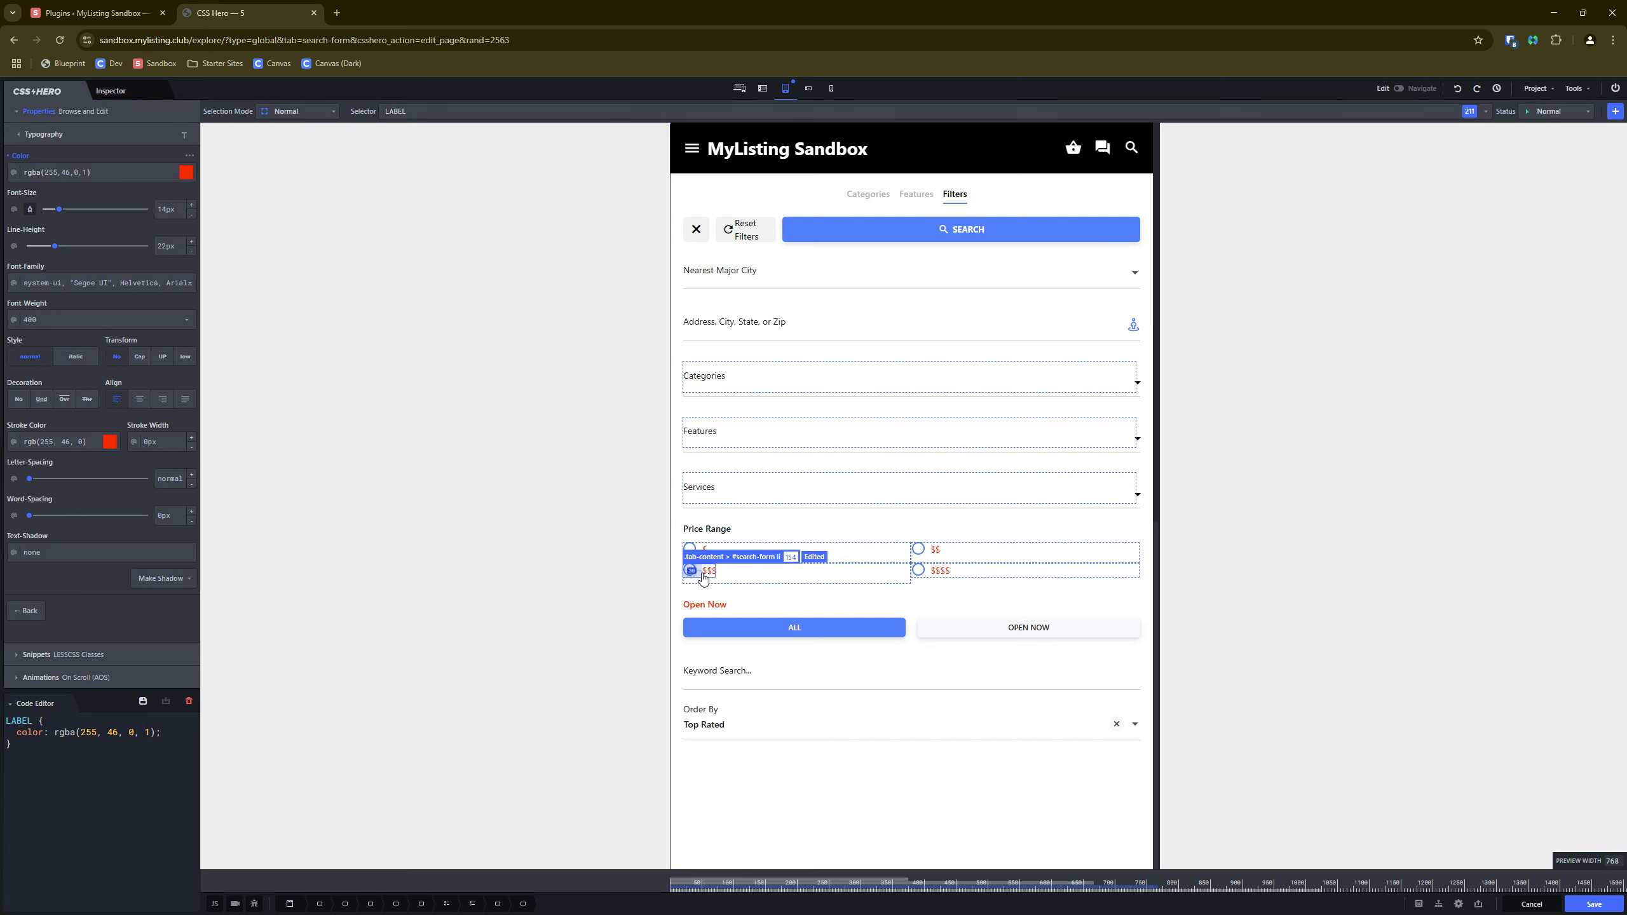
Set the text color of the Open Now filter's label to green, rgba(20, 241, 9, 1).
{"action": "left_click", "coordinate": [716, 608]}
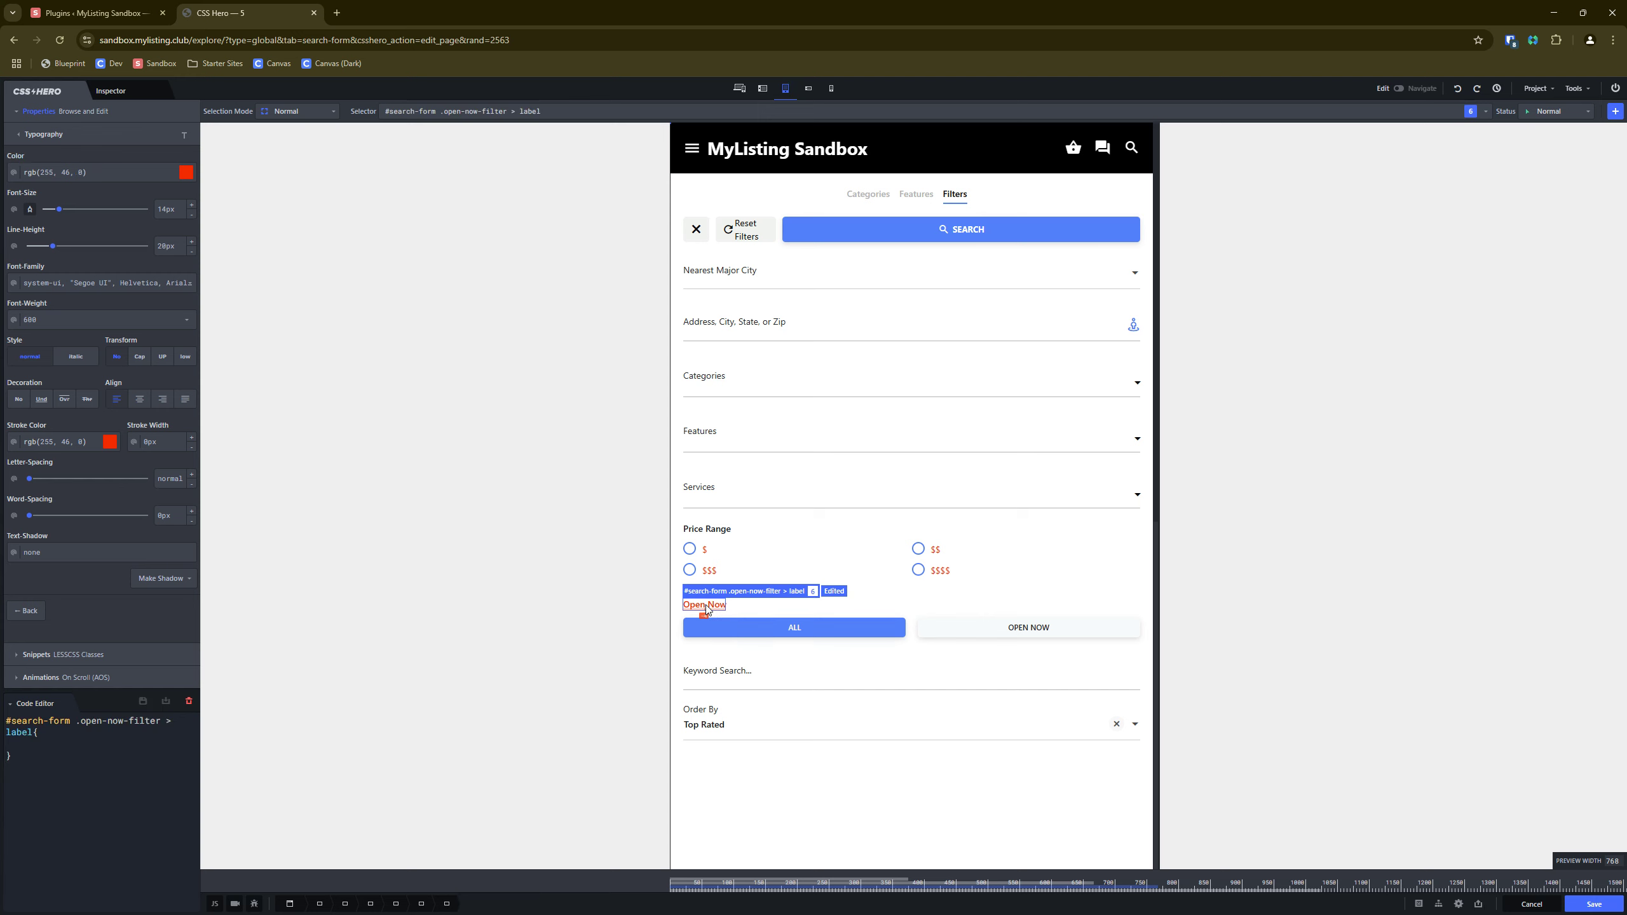
{"action": "left_click", "coordinate": [46, 135]}
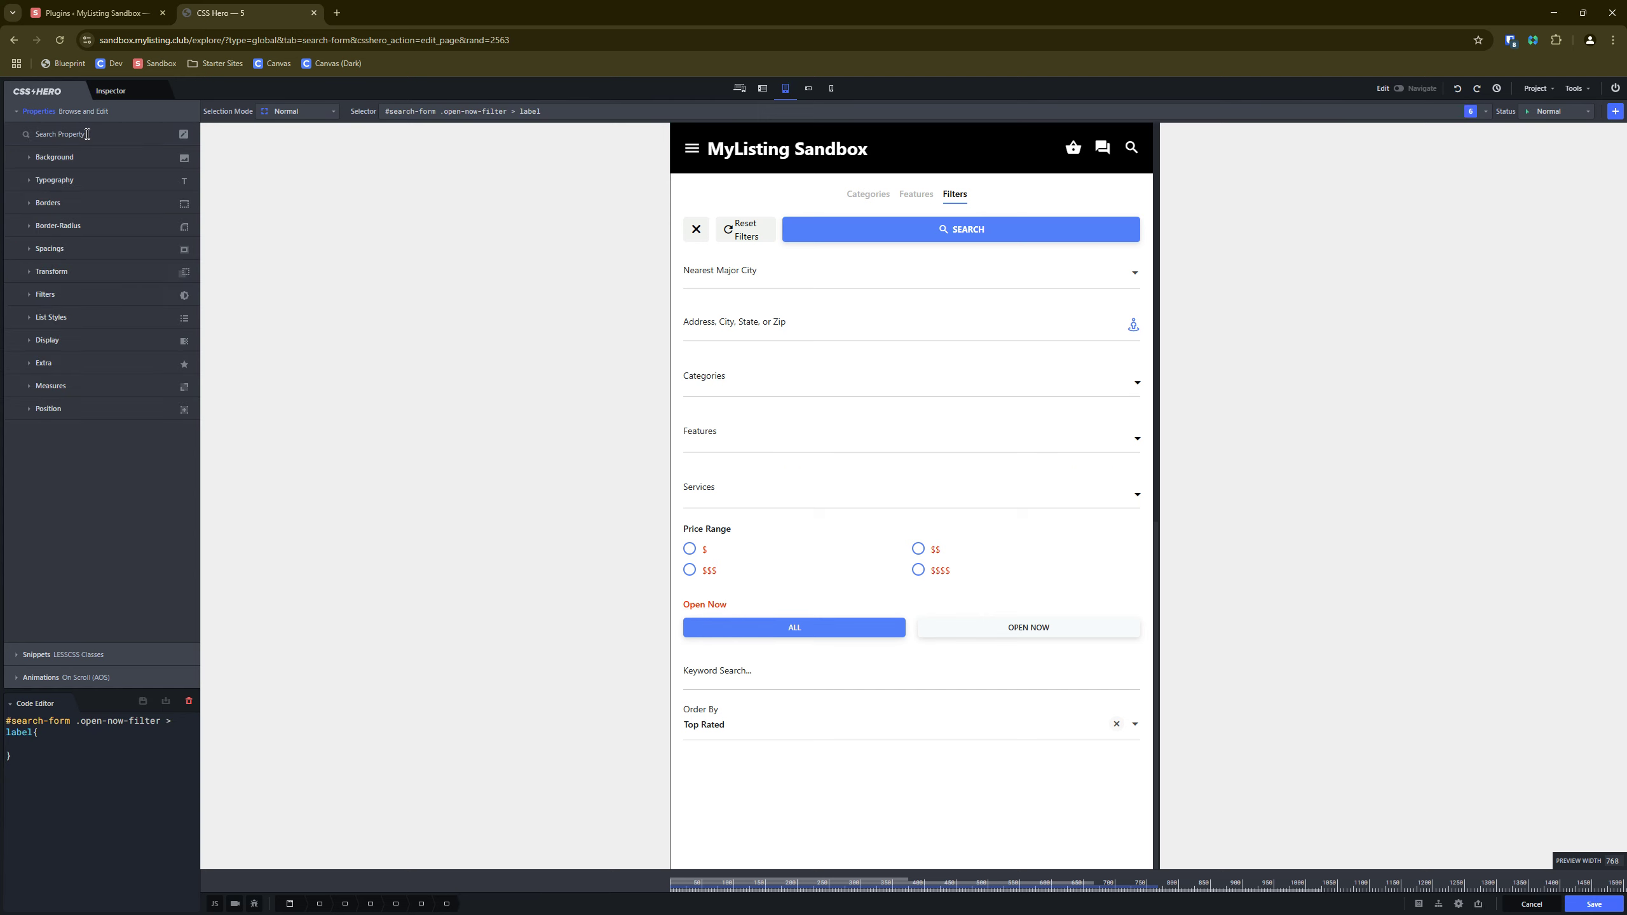
{"action": "left_click", "coordinate": [87, 183]}
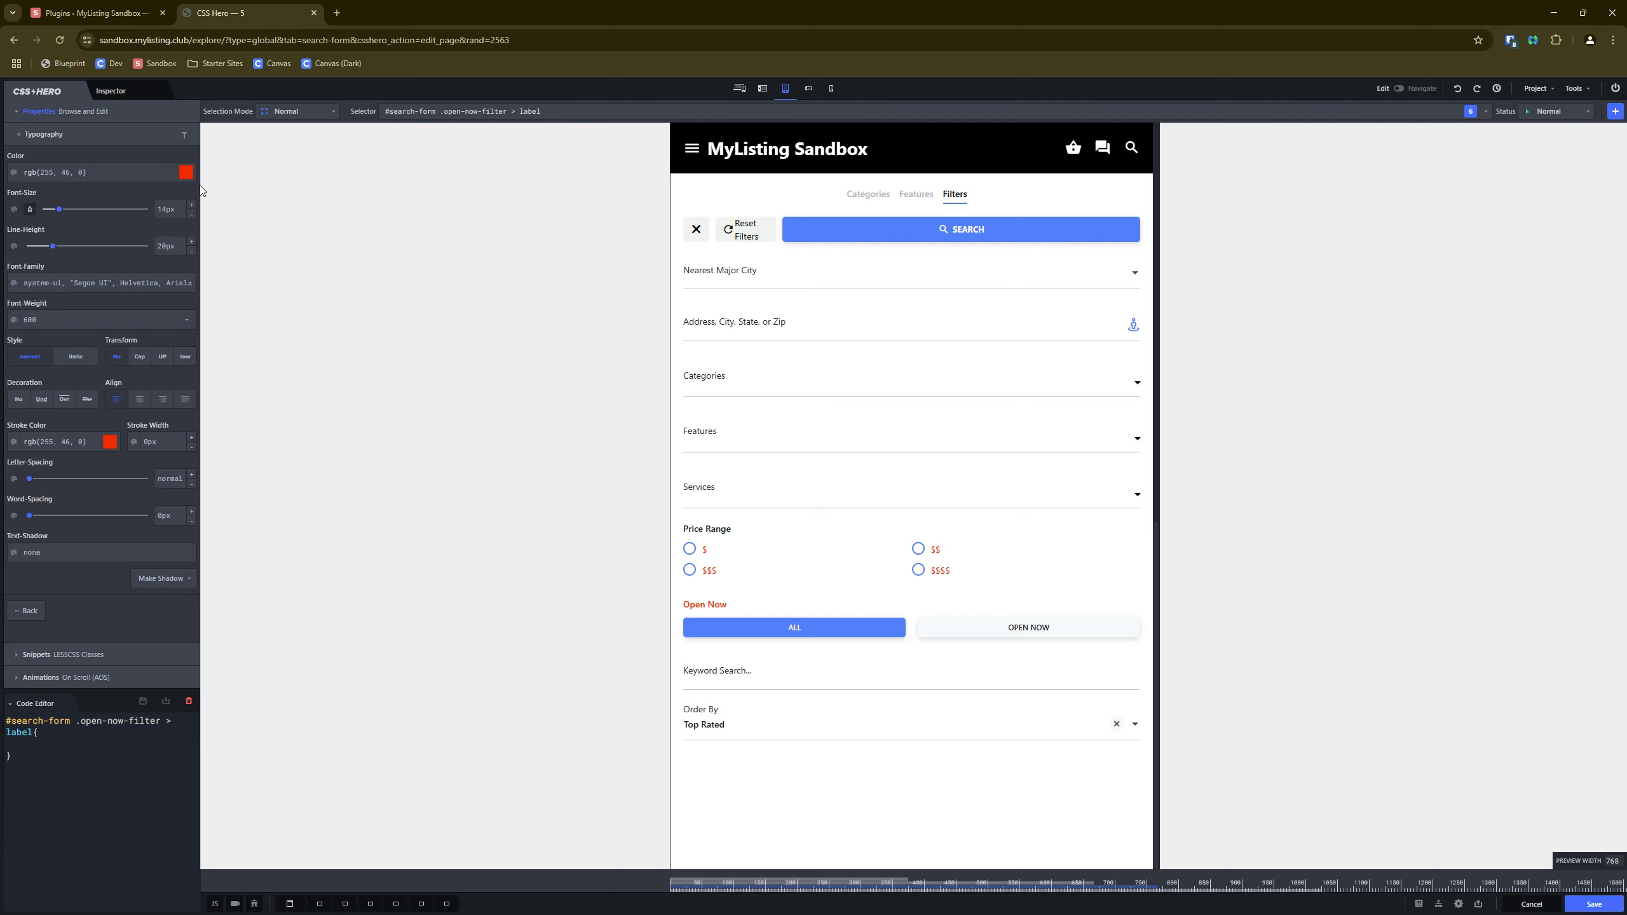
{"action": "left_click", "coordinate": [187, 172]}
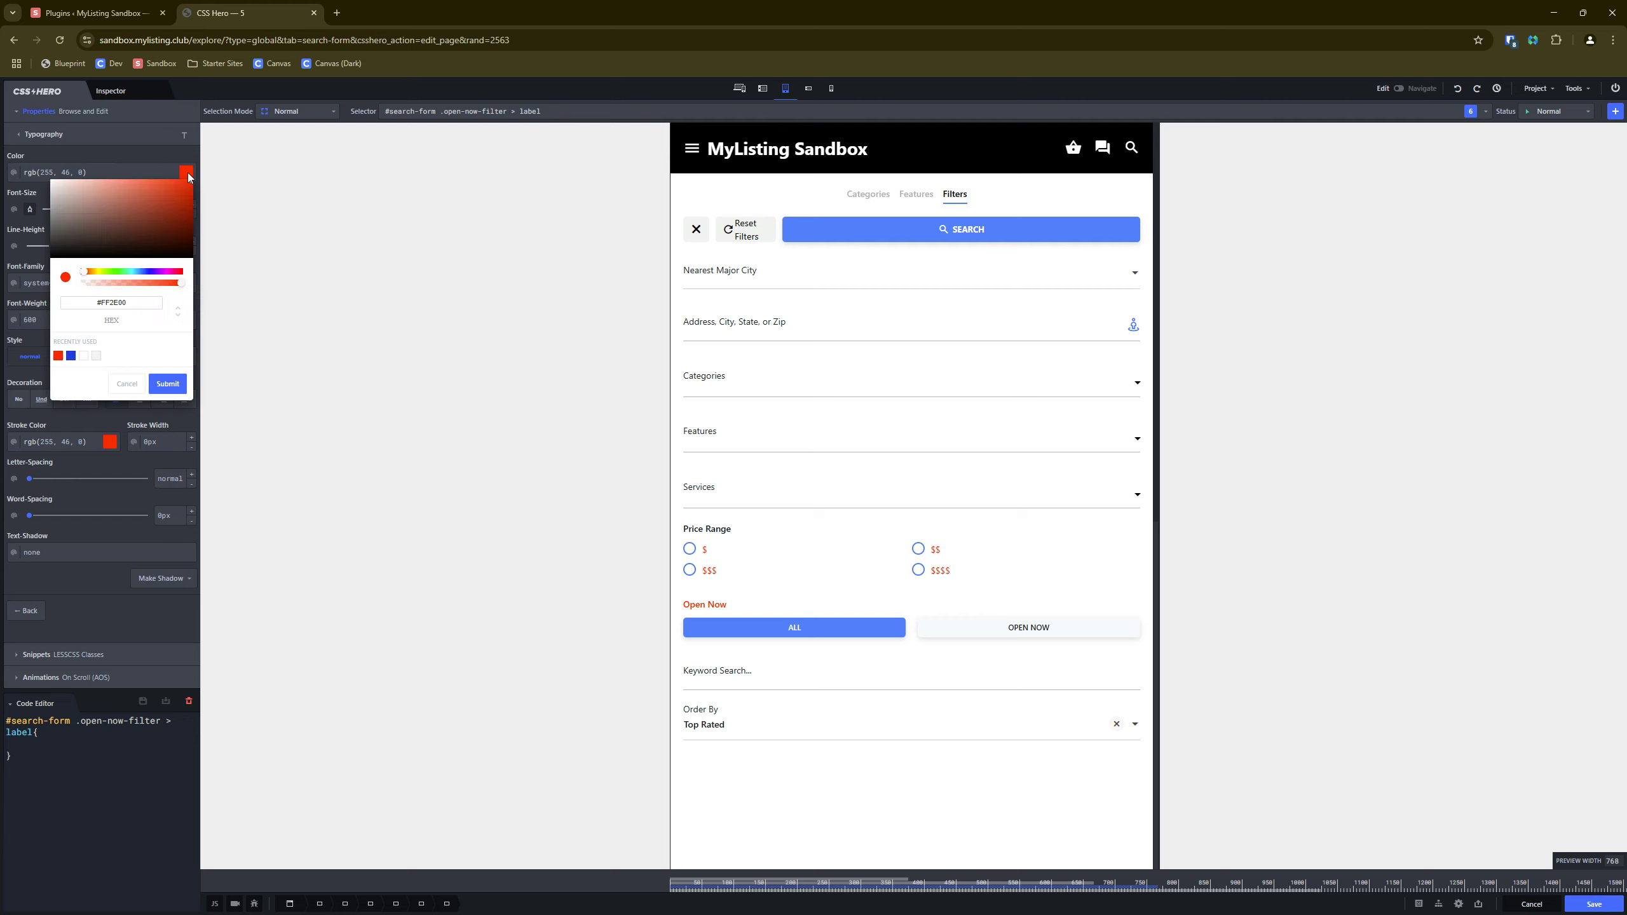
{"action": "left_click", "coordinate": [142, 272]}
{"action": "left_click", "coordinate": [112, 272]}
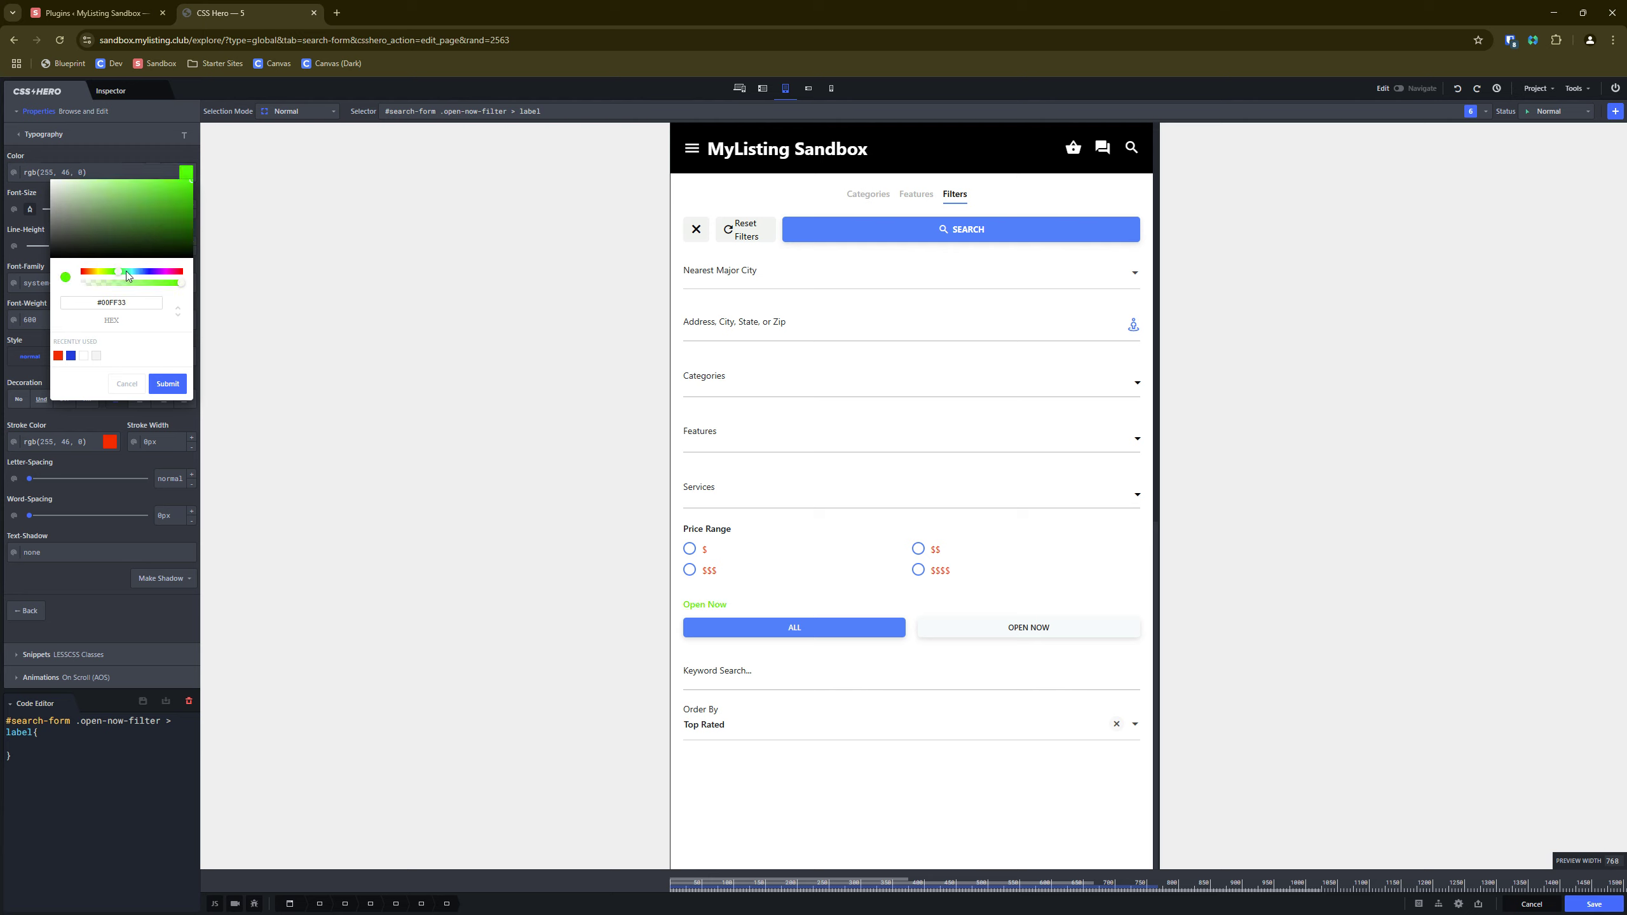
{"action": "left_click_drag", "start_coordinate": [126, 271], "coordinate": [188, 183]}
{"action": "left_click", "coordinate": [143, 228]}
{"action": "left_click", "coordinate": [168, 384]}
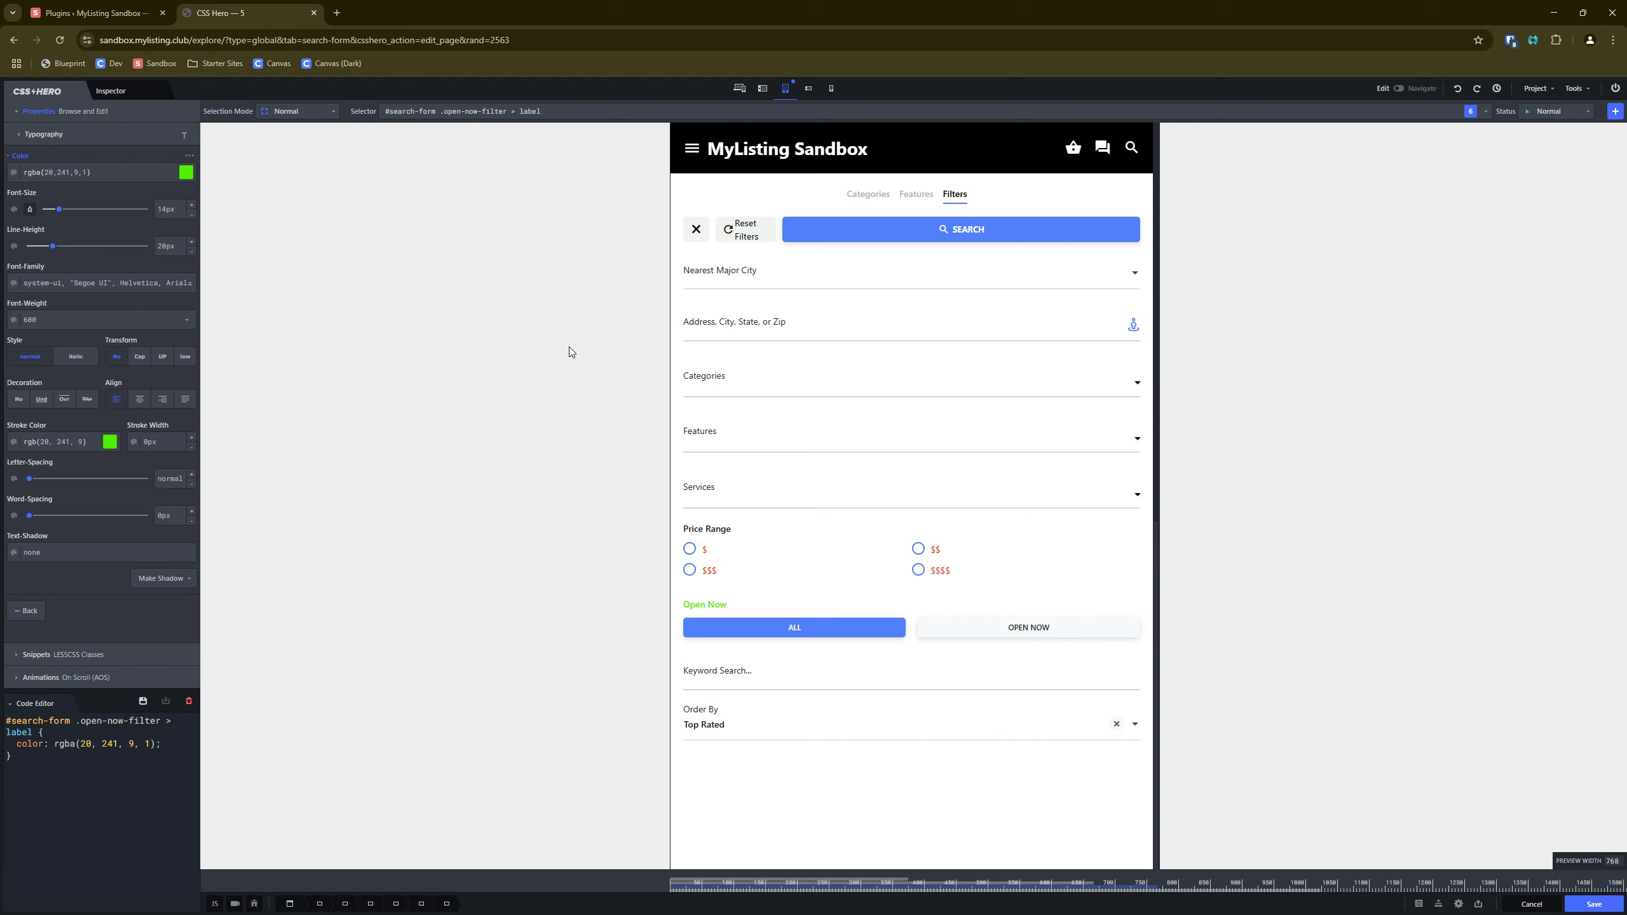
Save the Open Now label's style change and return to the full list of style property groups.
{"action": "left_click", "coordinate": [1591, 905]}
{"action": "left_click", "coordinate": [1592, 906]}
{"action": "left_click", "coordinate": [18, 134]}
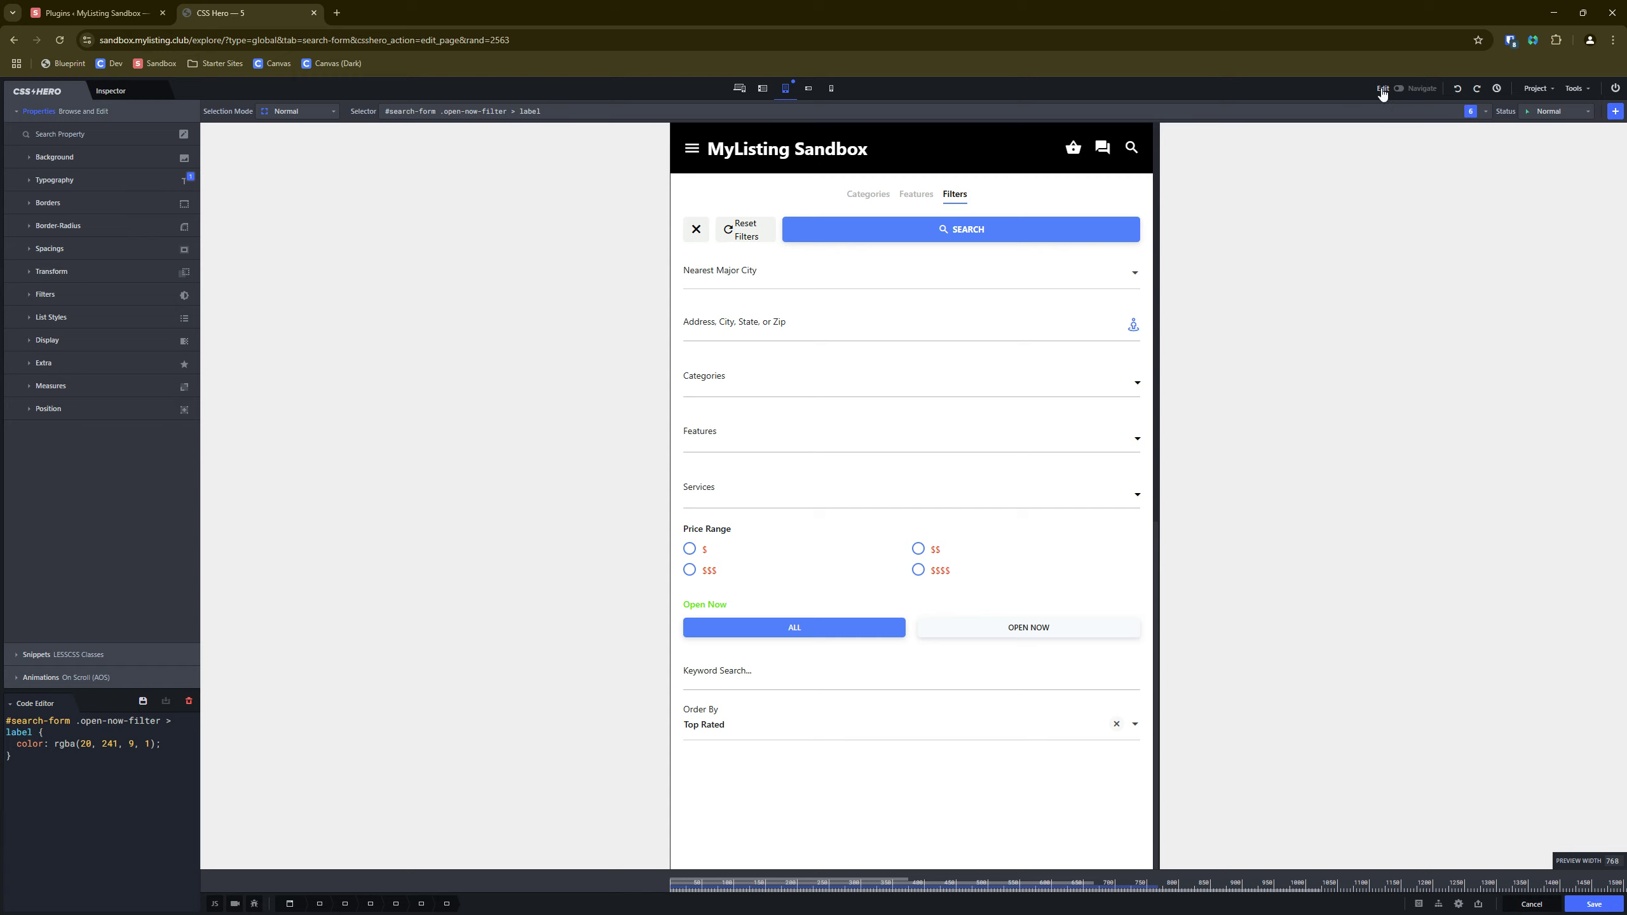
{"action": "left_click", "coordinate": [1541, 89]}
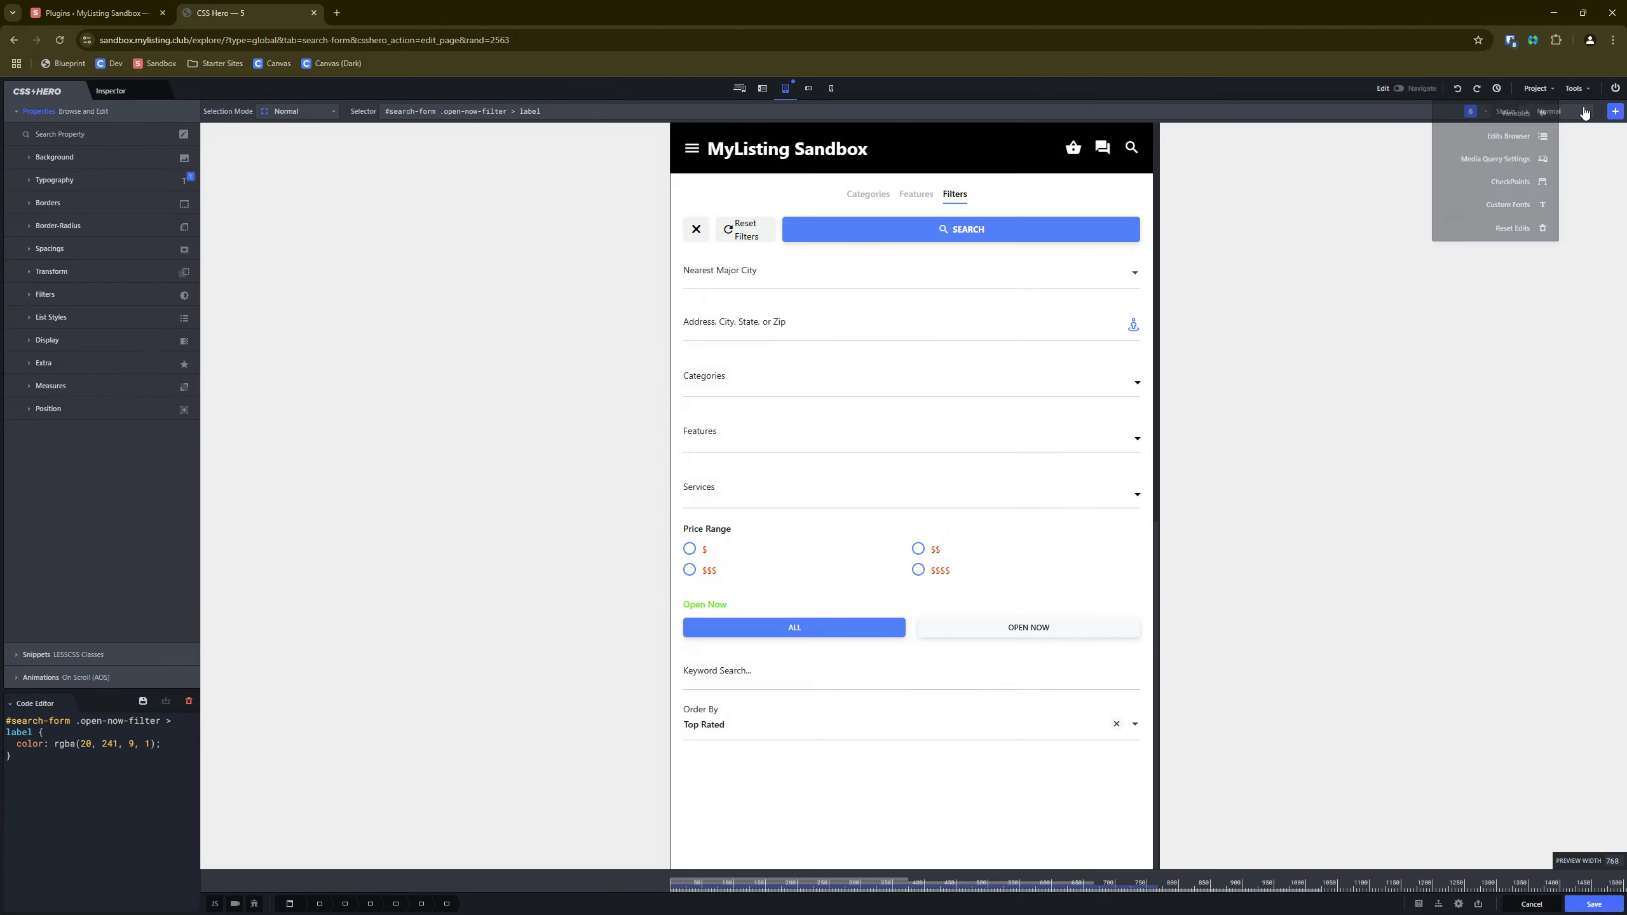
{"action": "left_click", "coordinate": [1577, 89]}
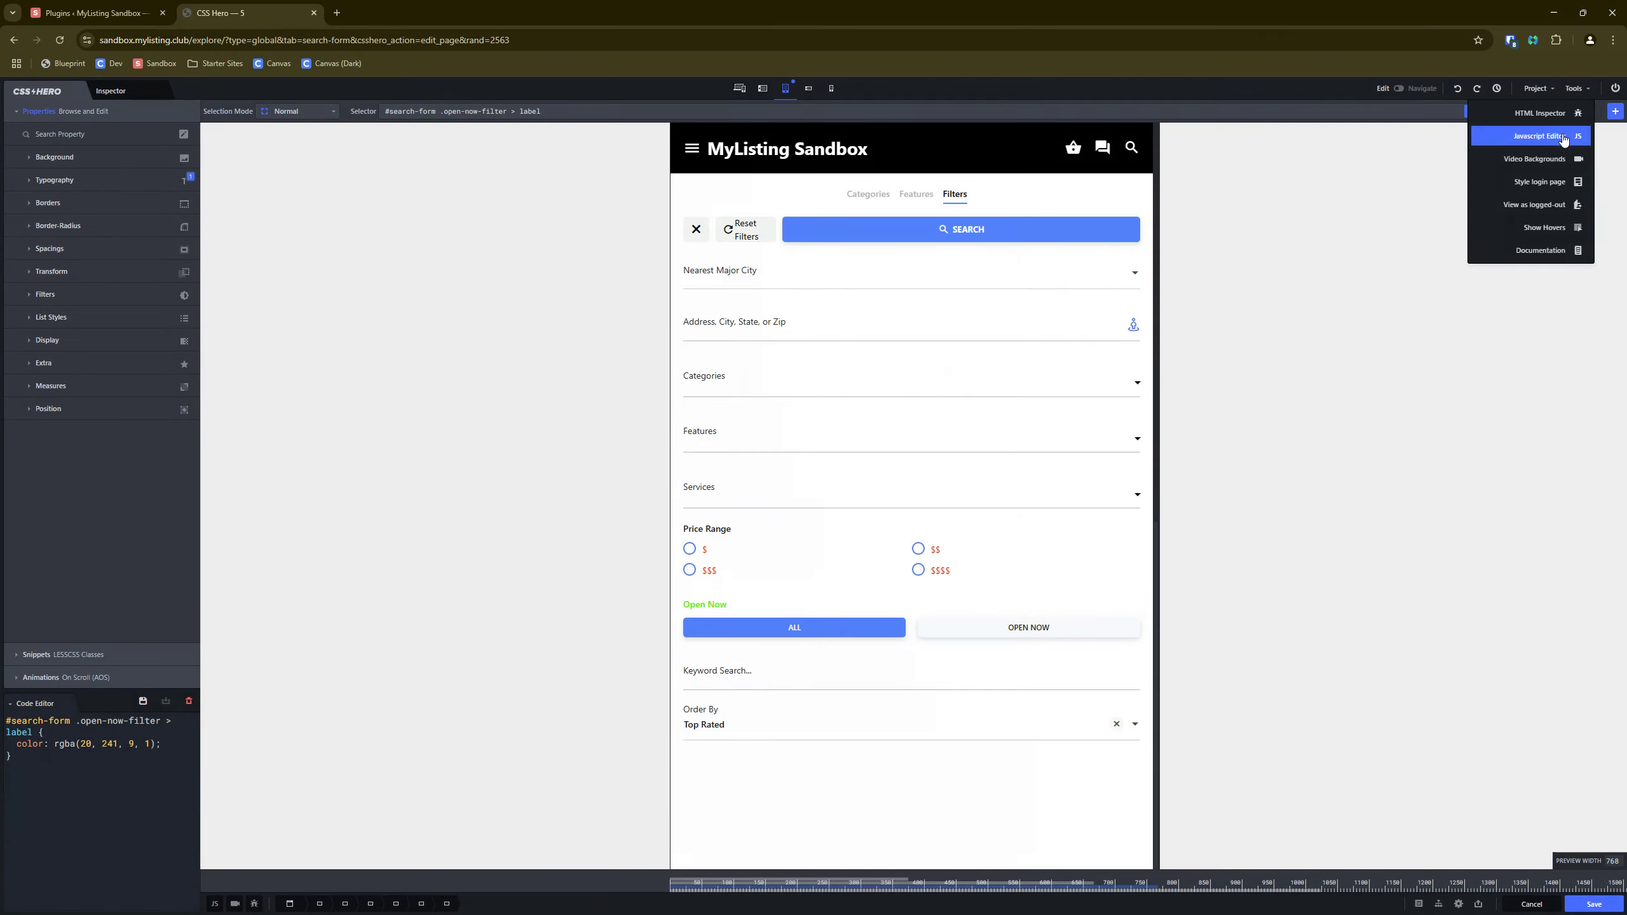
{"action": "key", "text": "ctrl"}
{"action": "key", "text": "ctrl"}
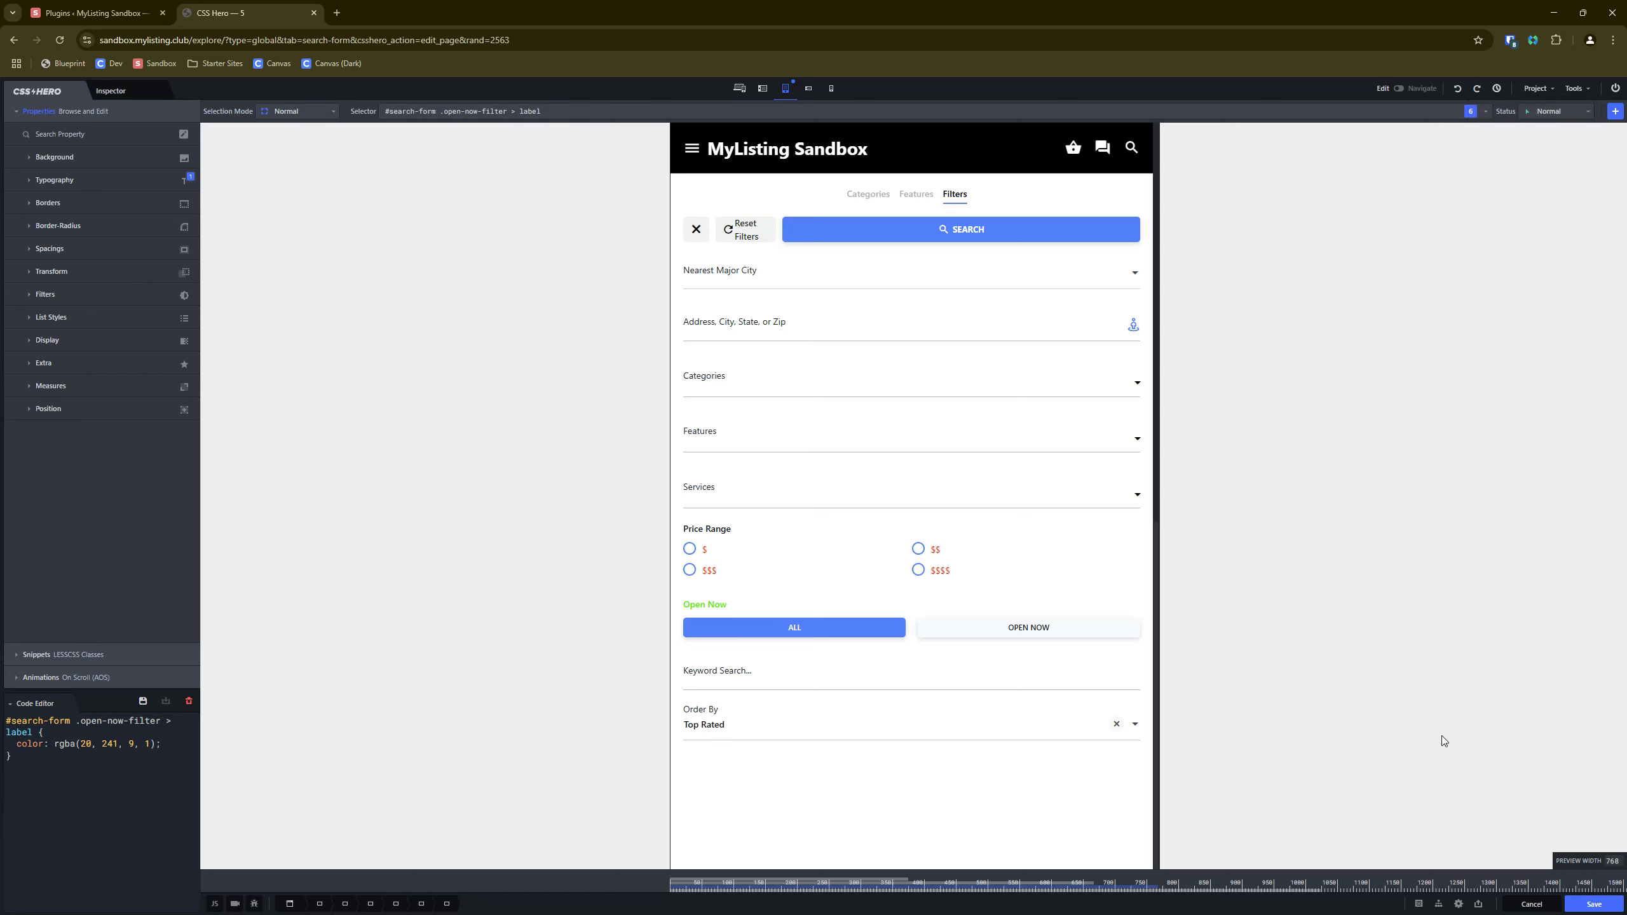
Browse the site overview's page previews across to the product and template pages, and close the overview.
{"action": "mouse_move", "coordinate": [1420, 904]}
{"action": "left_click", "coordinate": [1439, 905]}
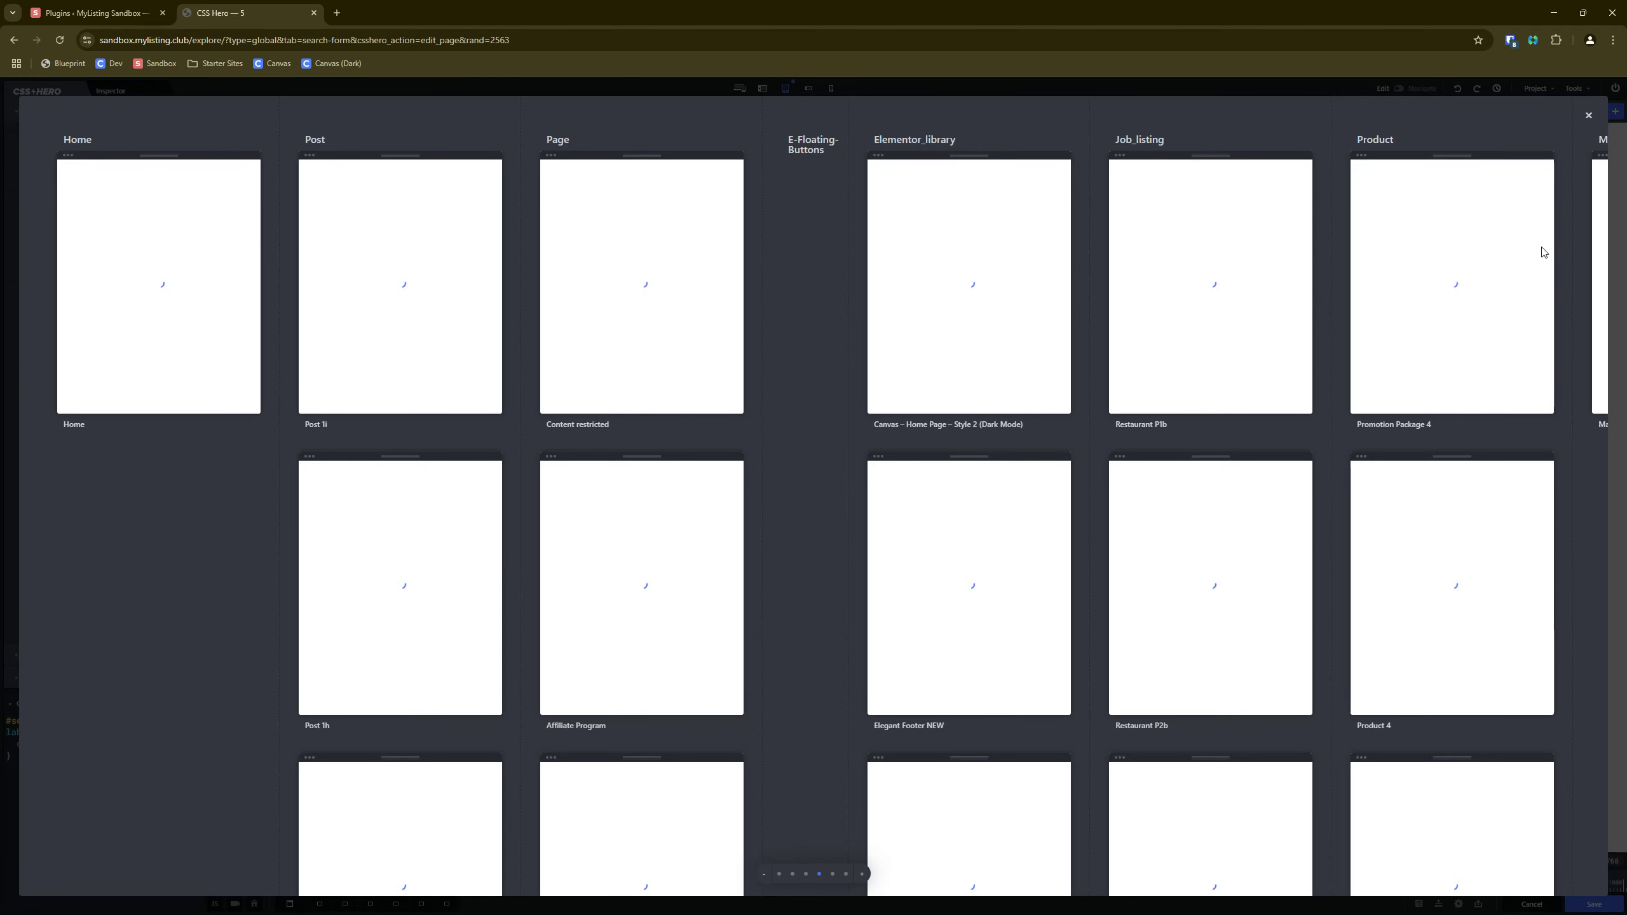
{"action": "scroll", "coordinate": [817, 442], "scroll_direction": "right", "scroll_amount": 5}
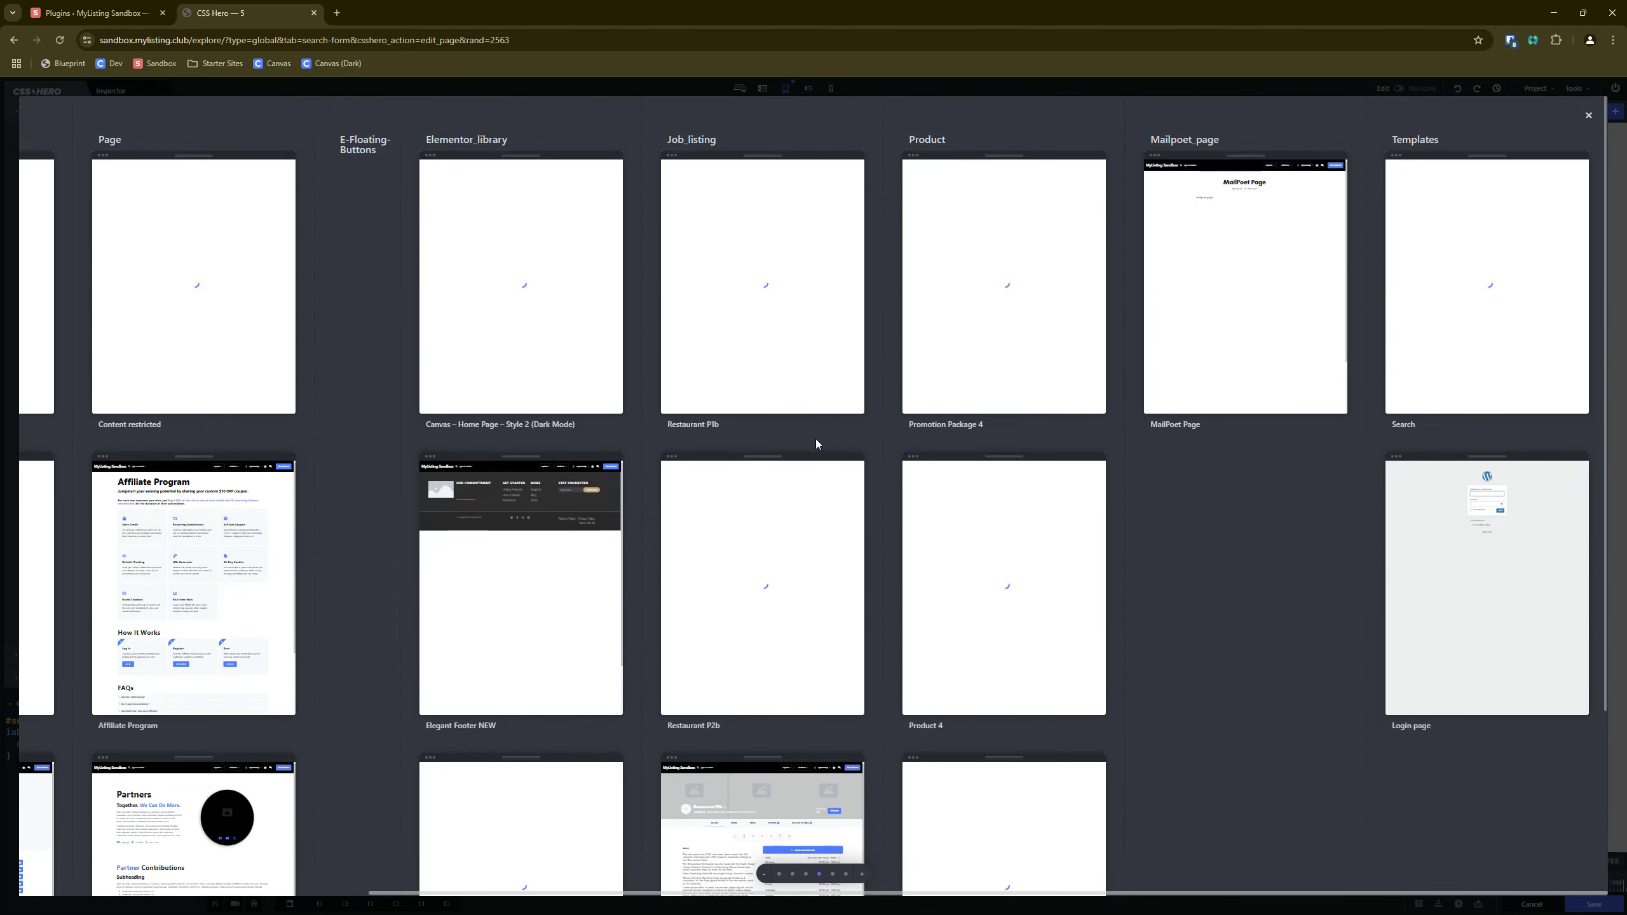
{"action": "scroll", "coordinate": [816, 439], "scroll_direction": "down", "scroll_amount": 3}
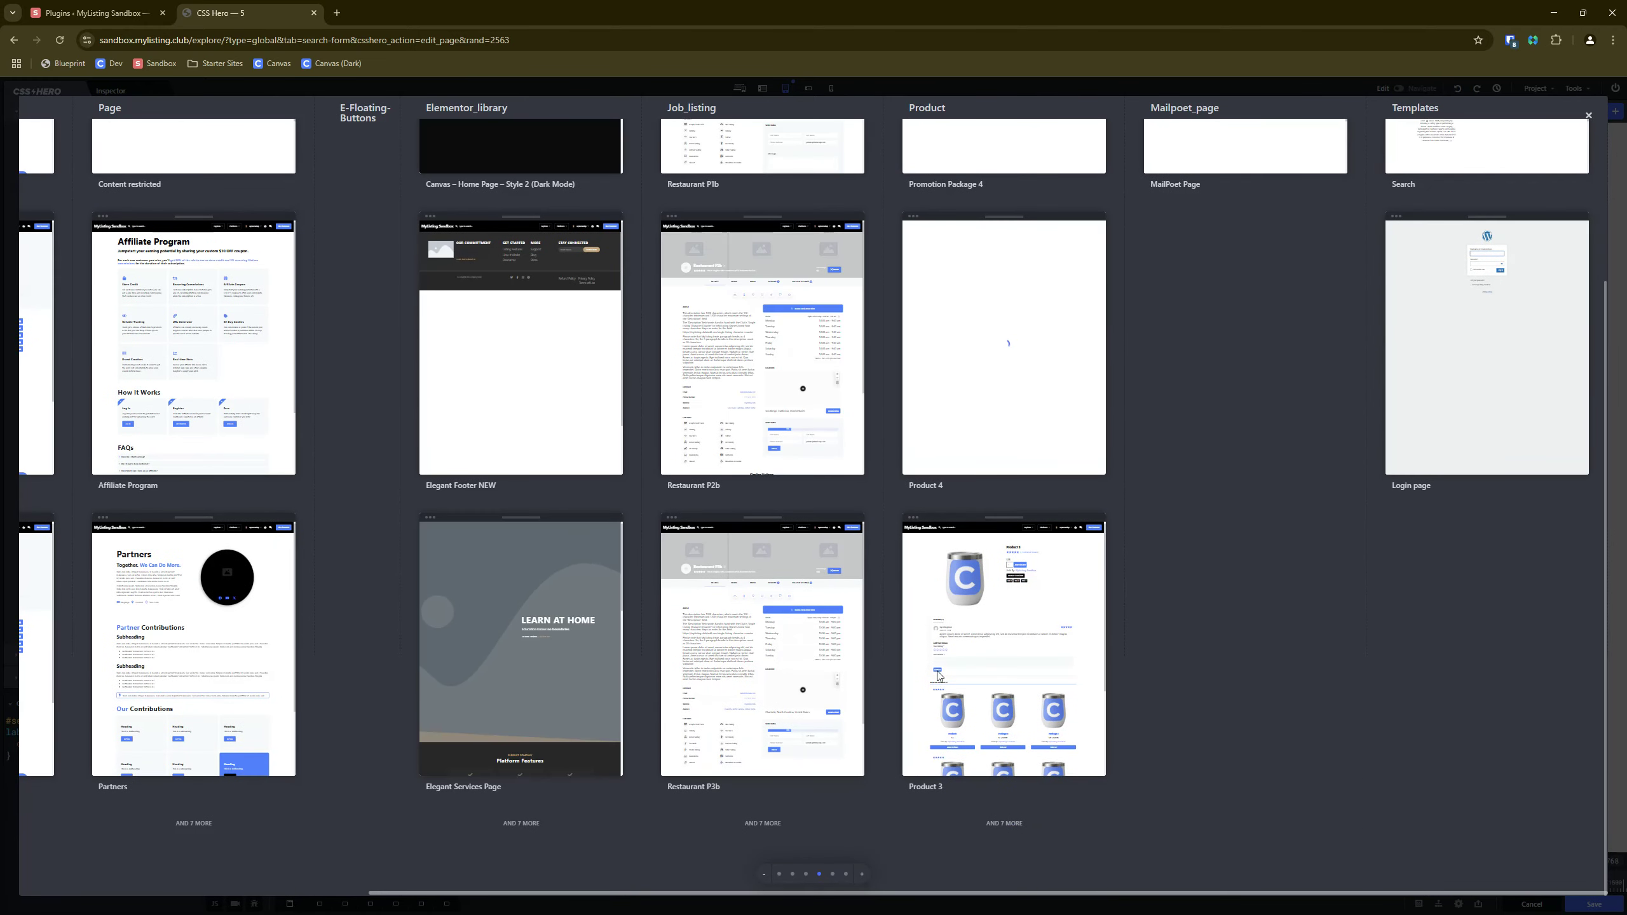
{"action": "mouse_move", "coordinate": [946, 338]}
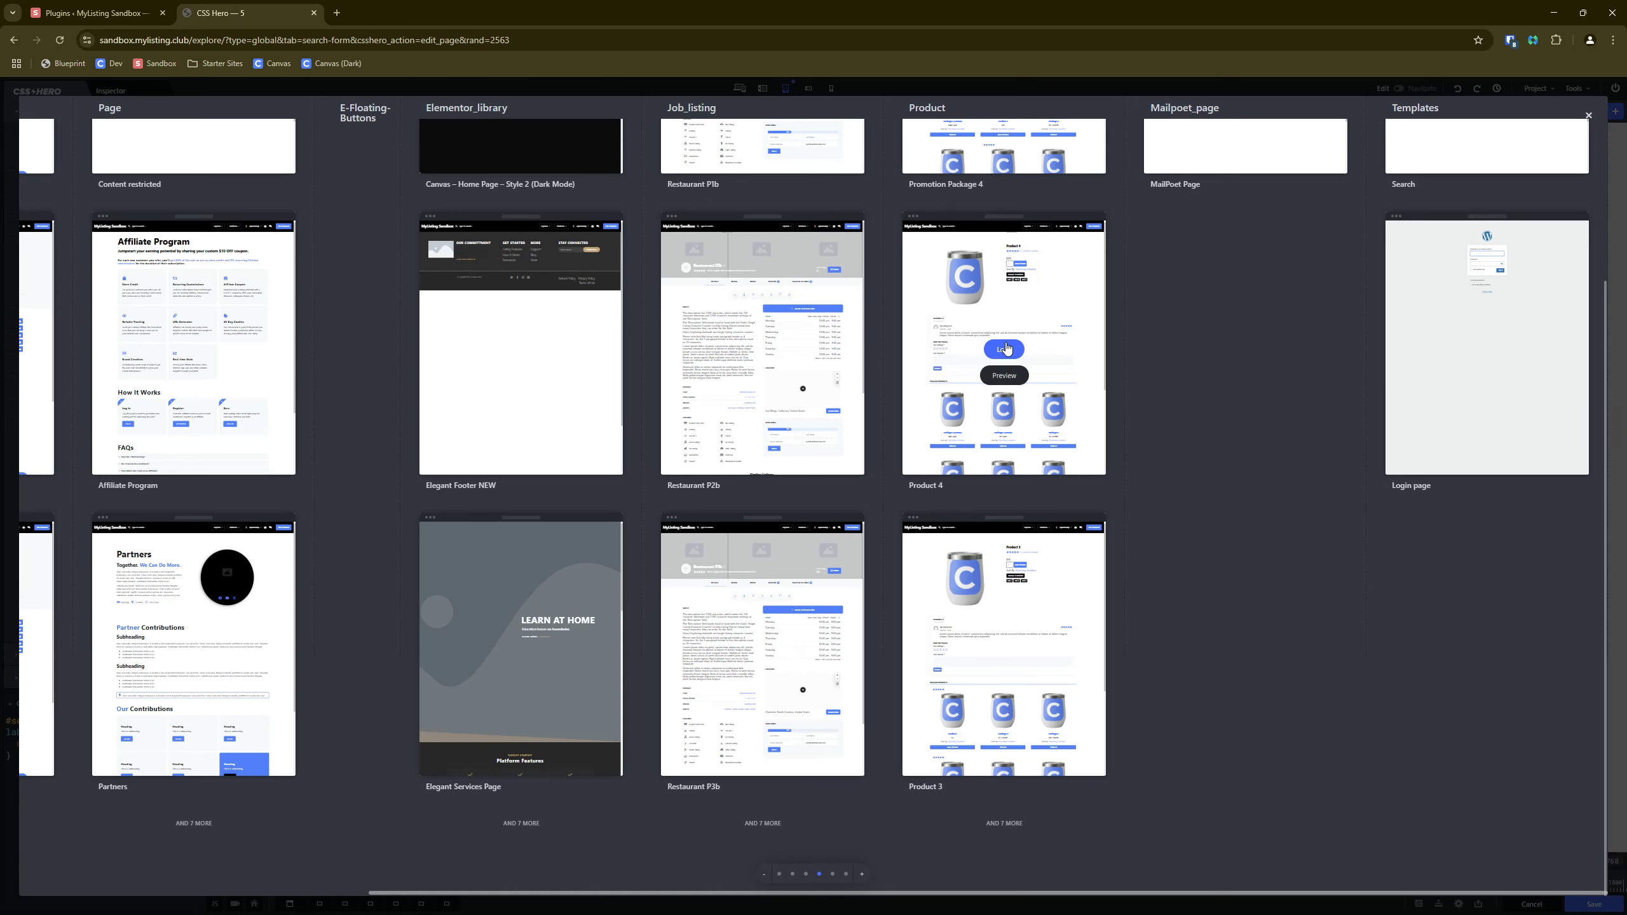
{"action": "key", "text": "ctrl"}
{"action": "key", "text": "ctrl"}
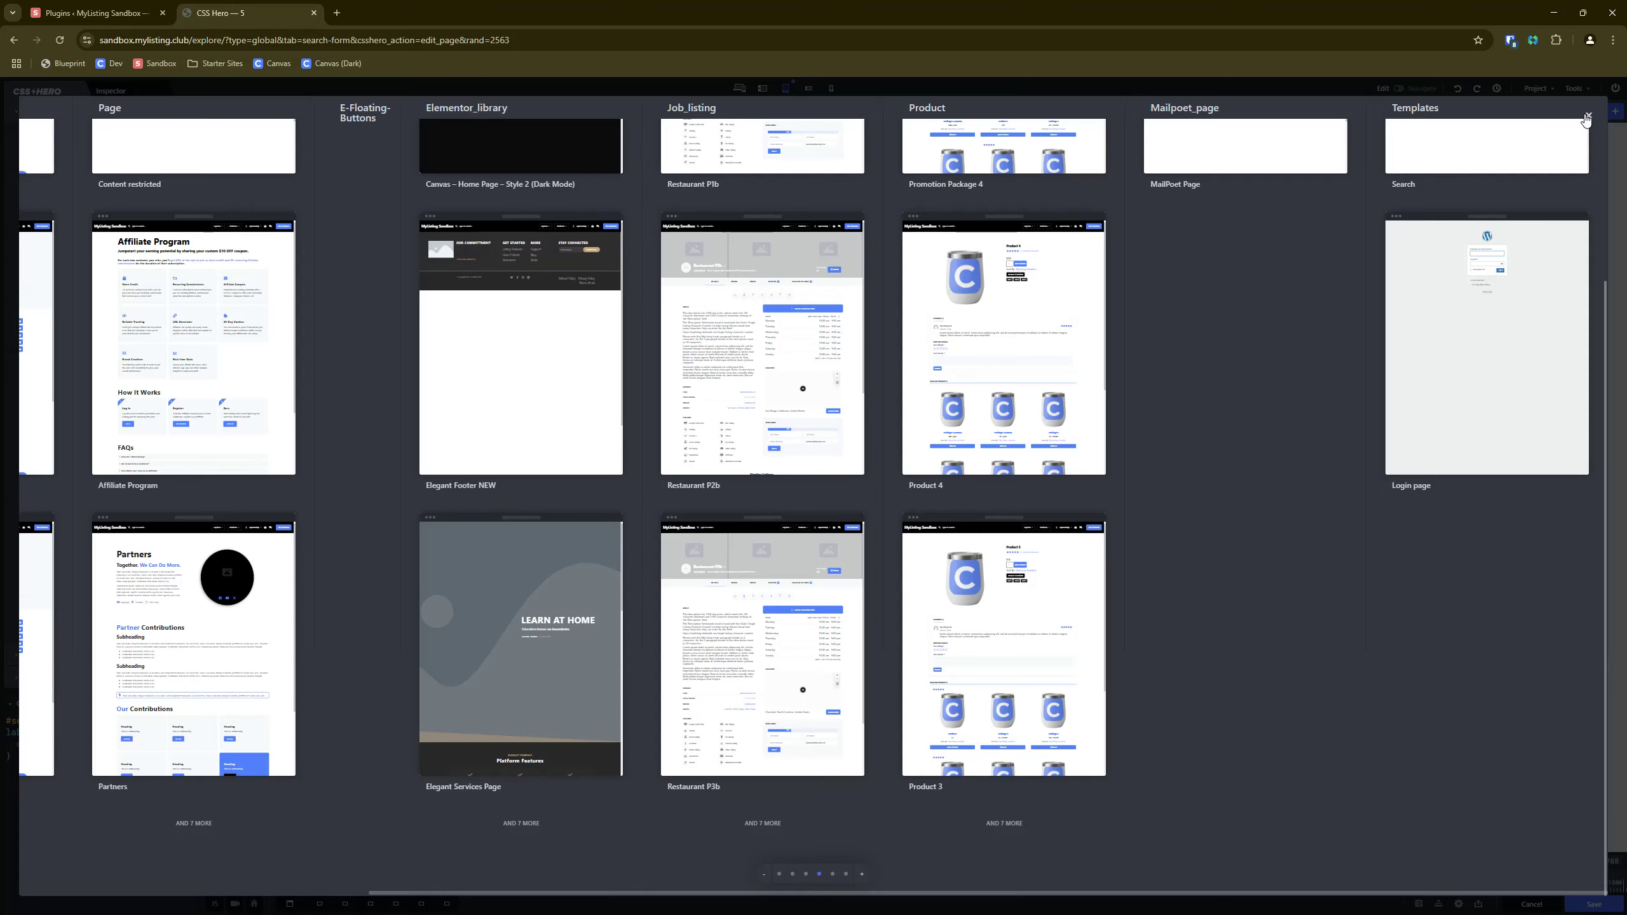
{"action": "left_click", "coordinate": [1590, 117]}
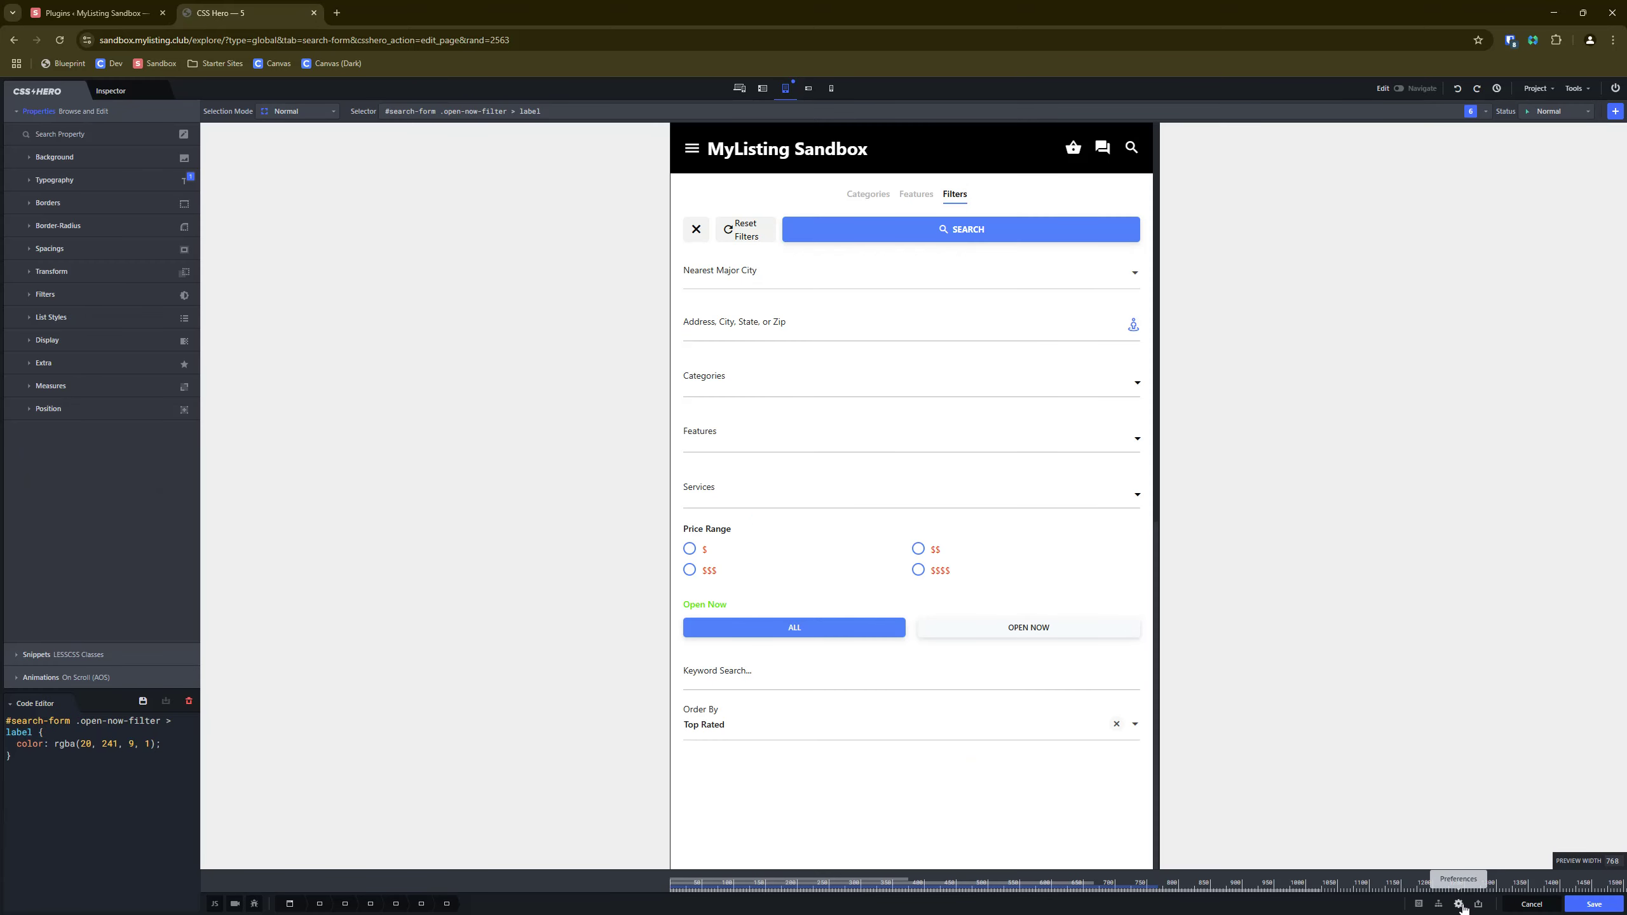
Open the editor preferences and look over the available editor themes, keeping the dark theme.
{"action": "left_click", "coordinate": [1460, 904]}
{"action": "left_click", "coordinate": [1460, 905]}
{"action": "left_click", "coordinate": [1460, 904]}
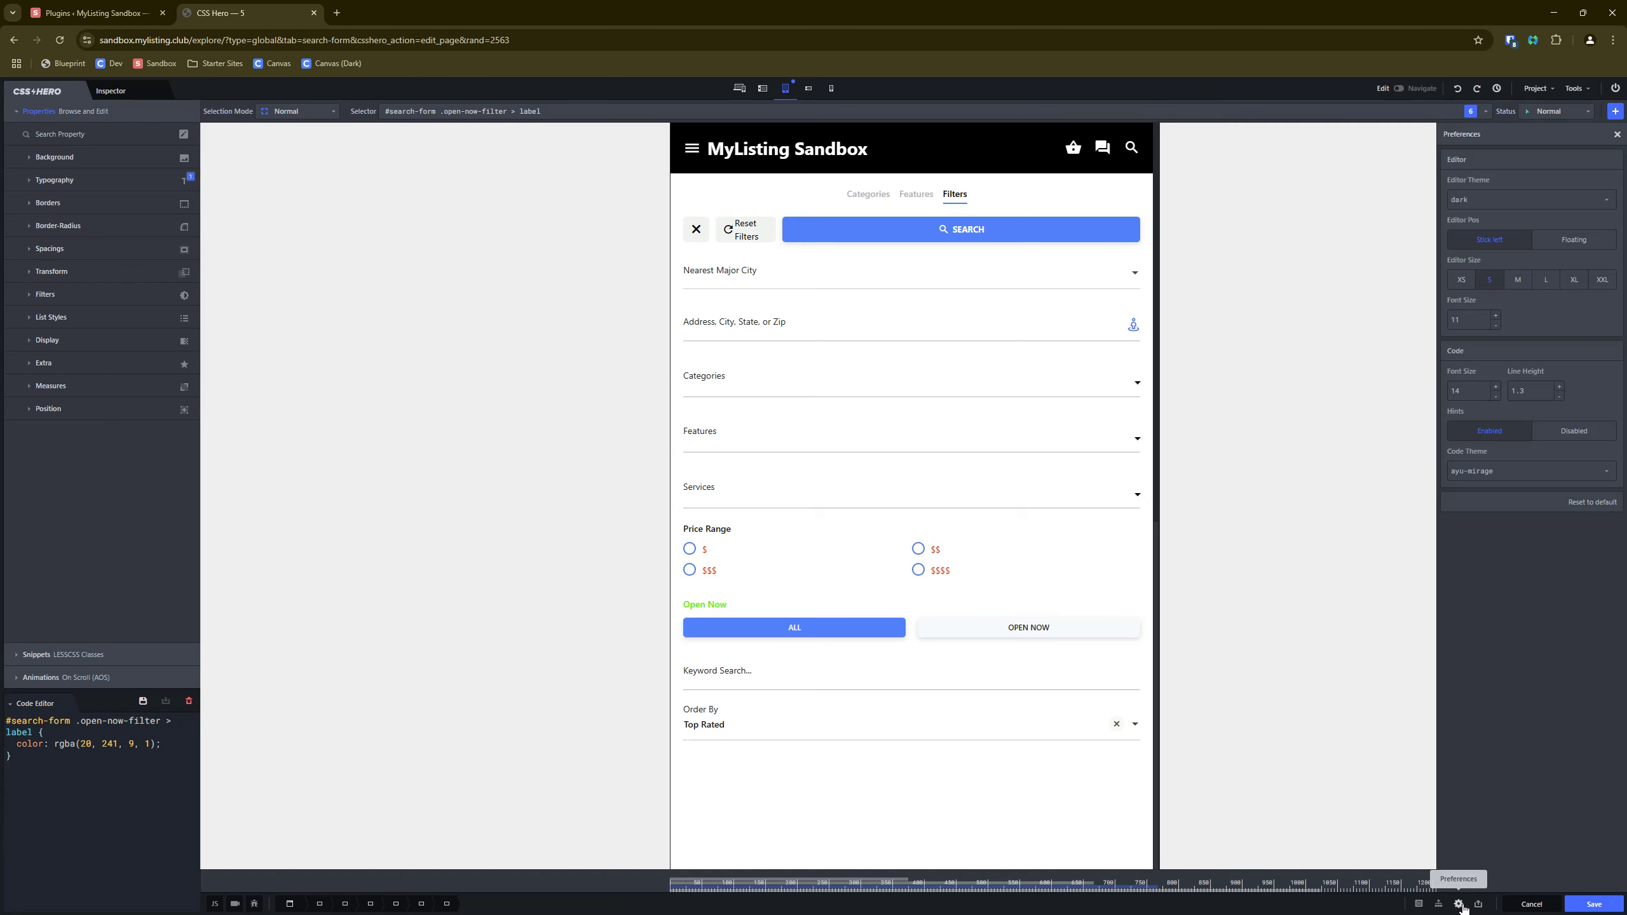
{"action": "left_click", "coordinate": [1468, 200]}
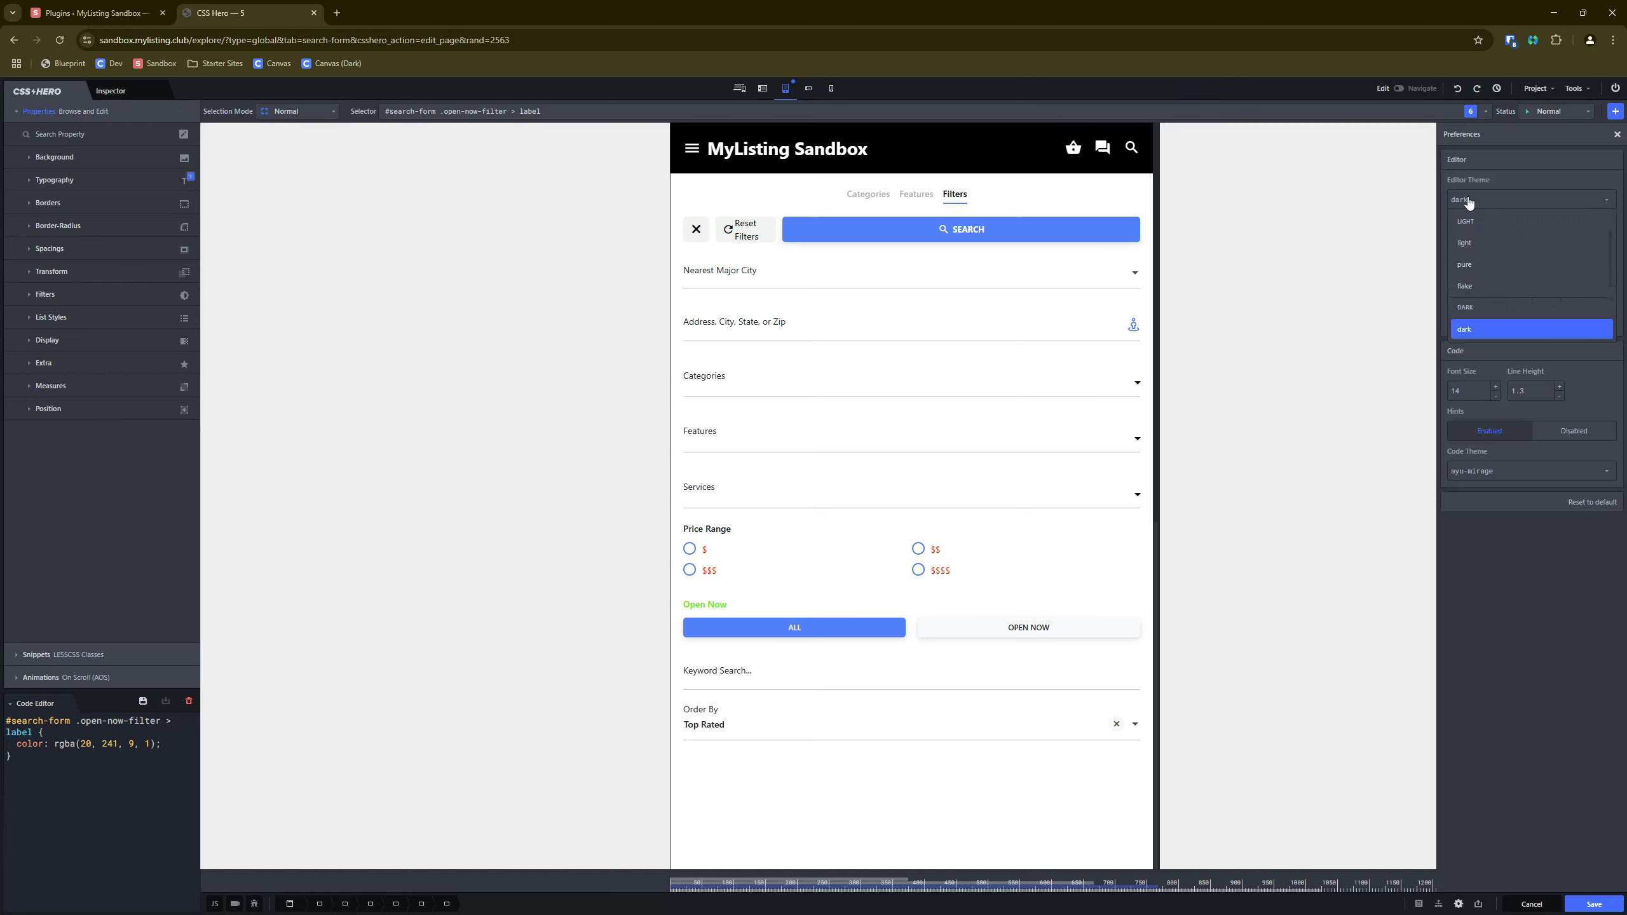
{"action": "left_click", "coordinate": [1468, 201]}
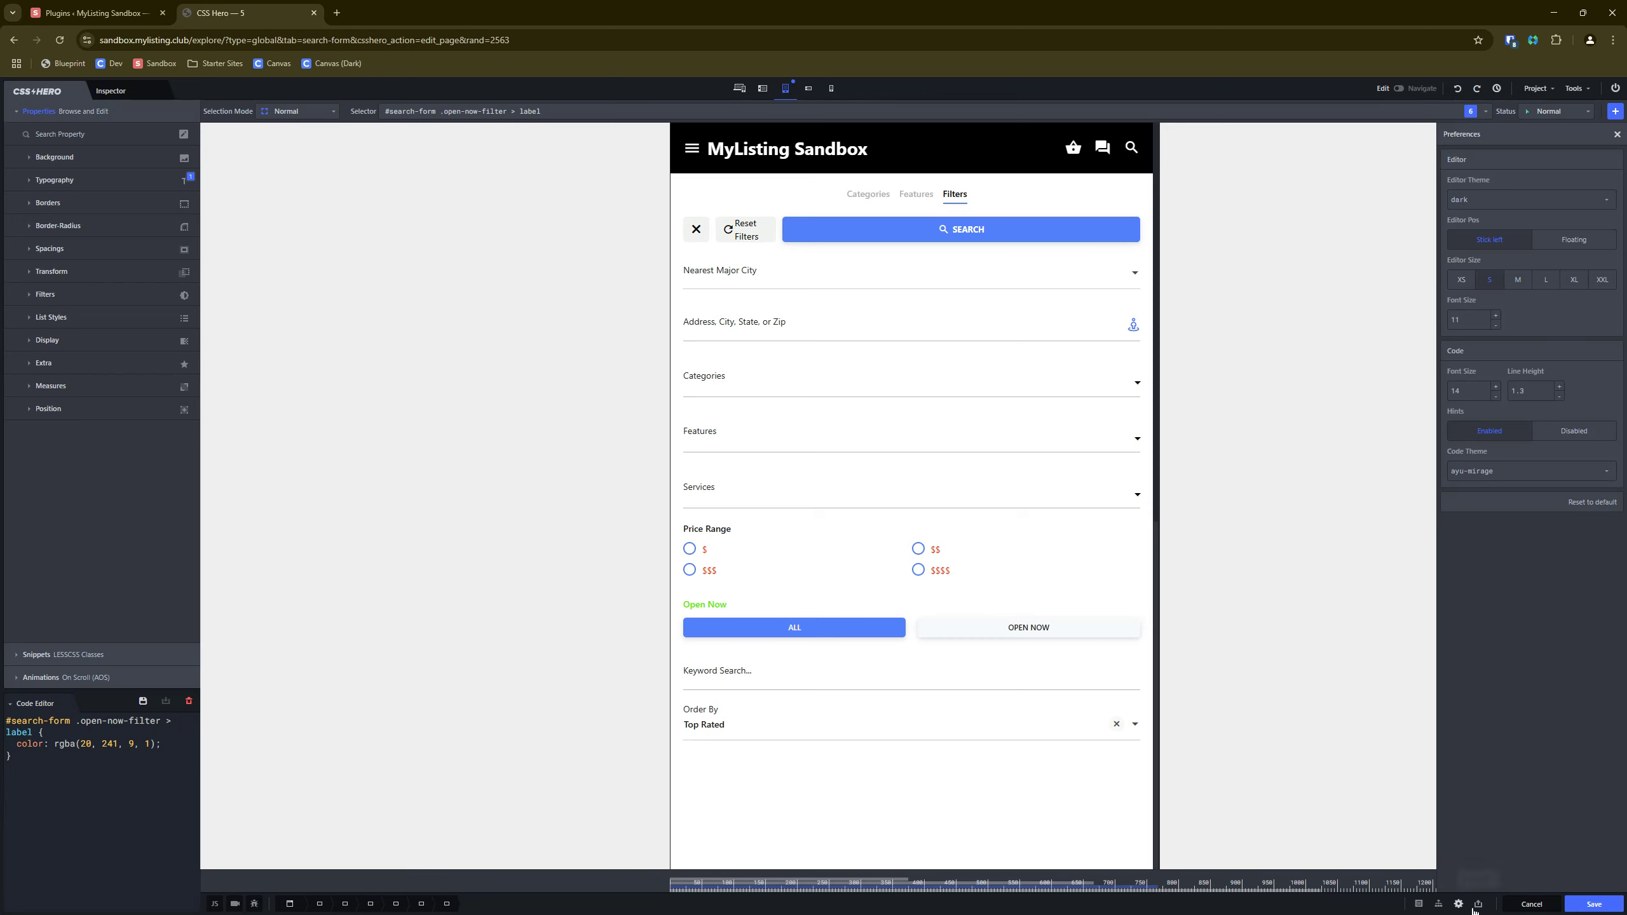
{"action": "left_click", "coordinate": [1479, 906]}
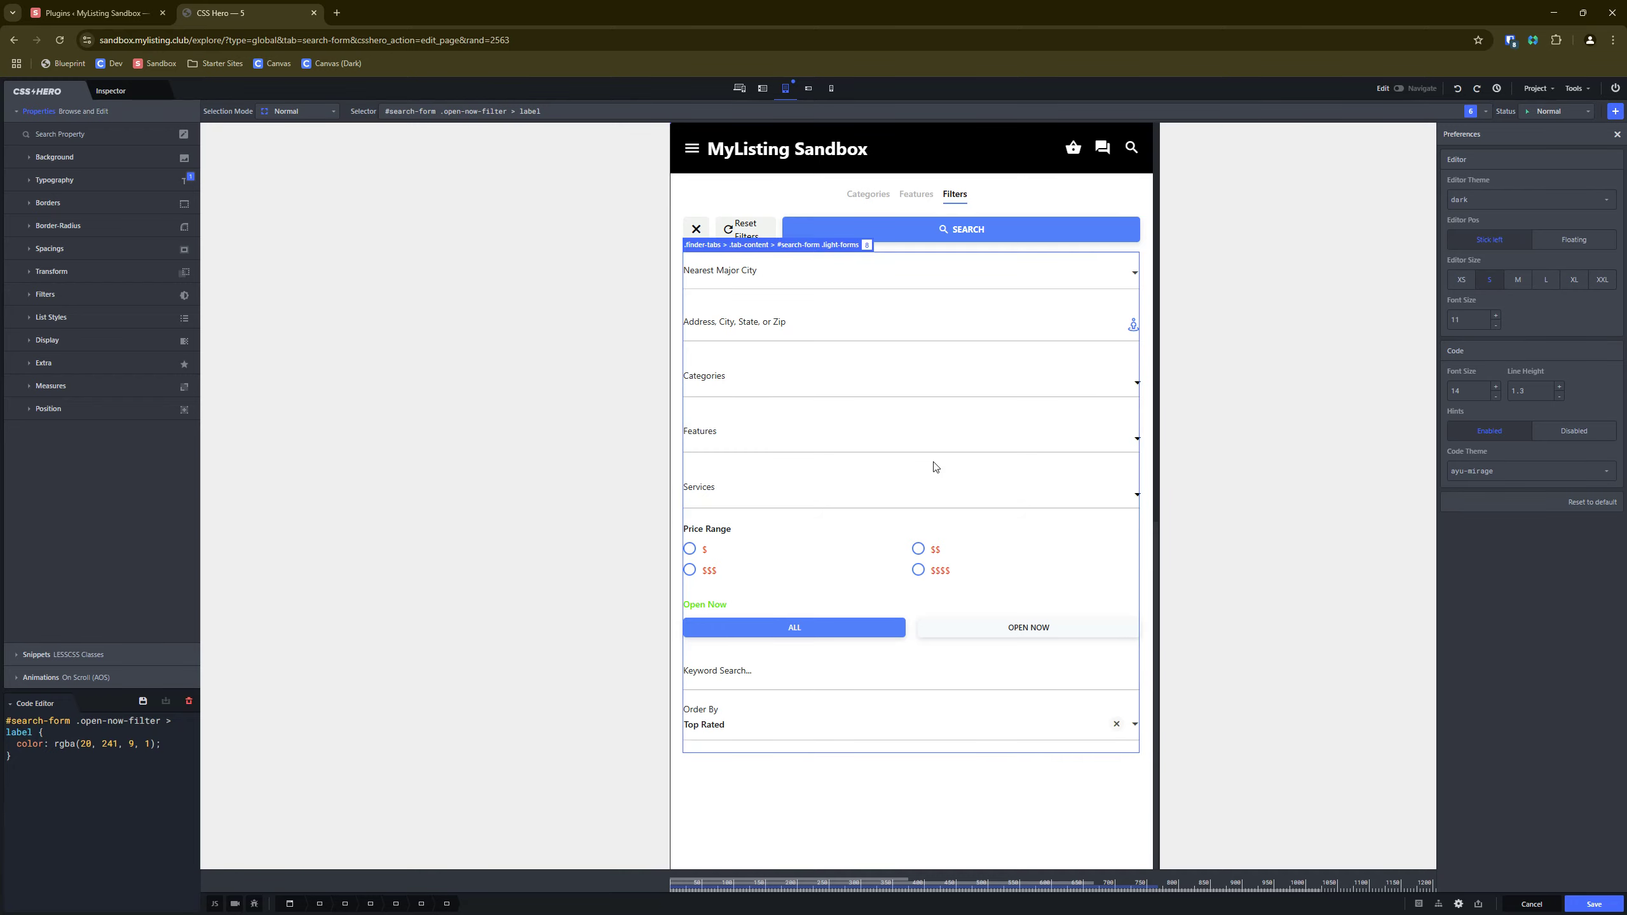
Switch to the WordPress admin, open WPCodeBox 2, and look over the snippets in the CSS (Light Mode) folder.
{"action": "left_click", "coordinate": [96, 13]}
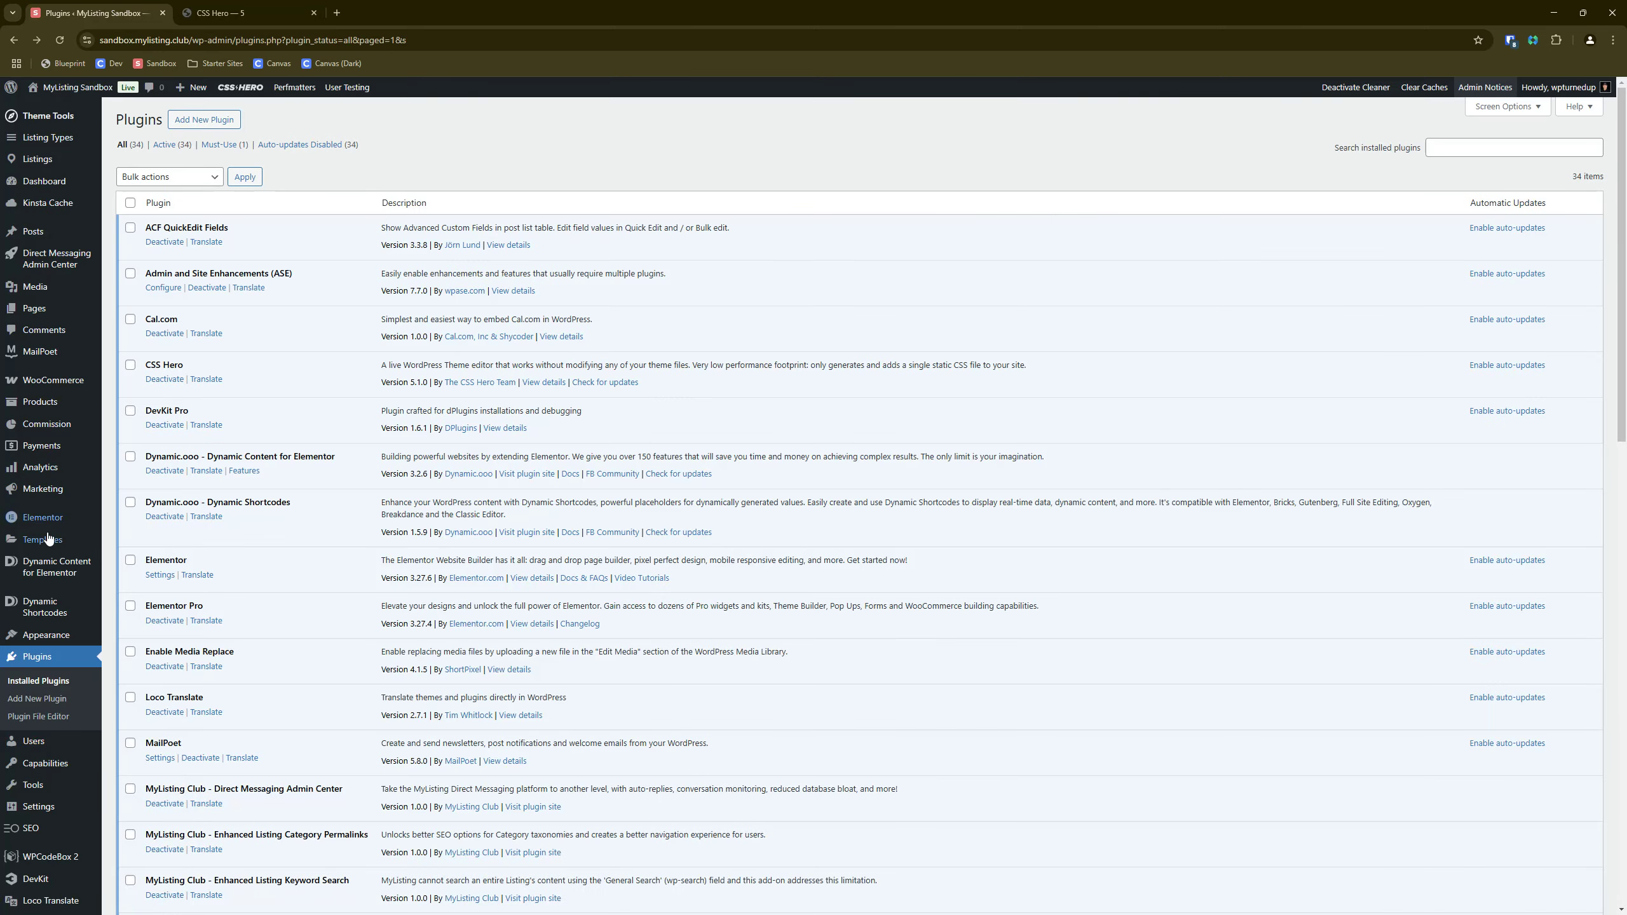
{"action": "scroll", "coordinate": [46, 702], "scroll_direction": "down", "scroll_amount": 5}
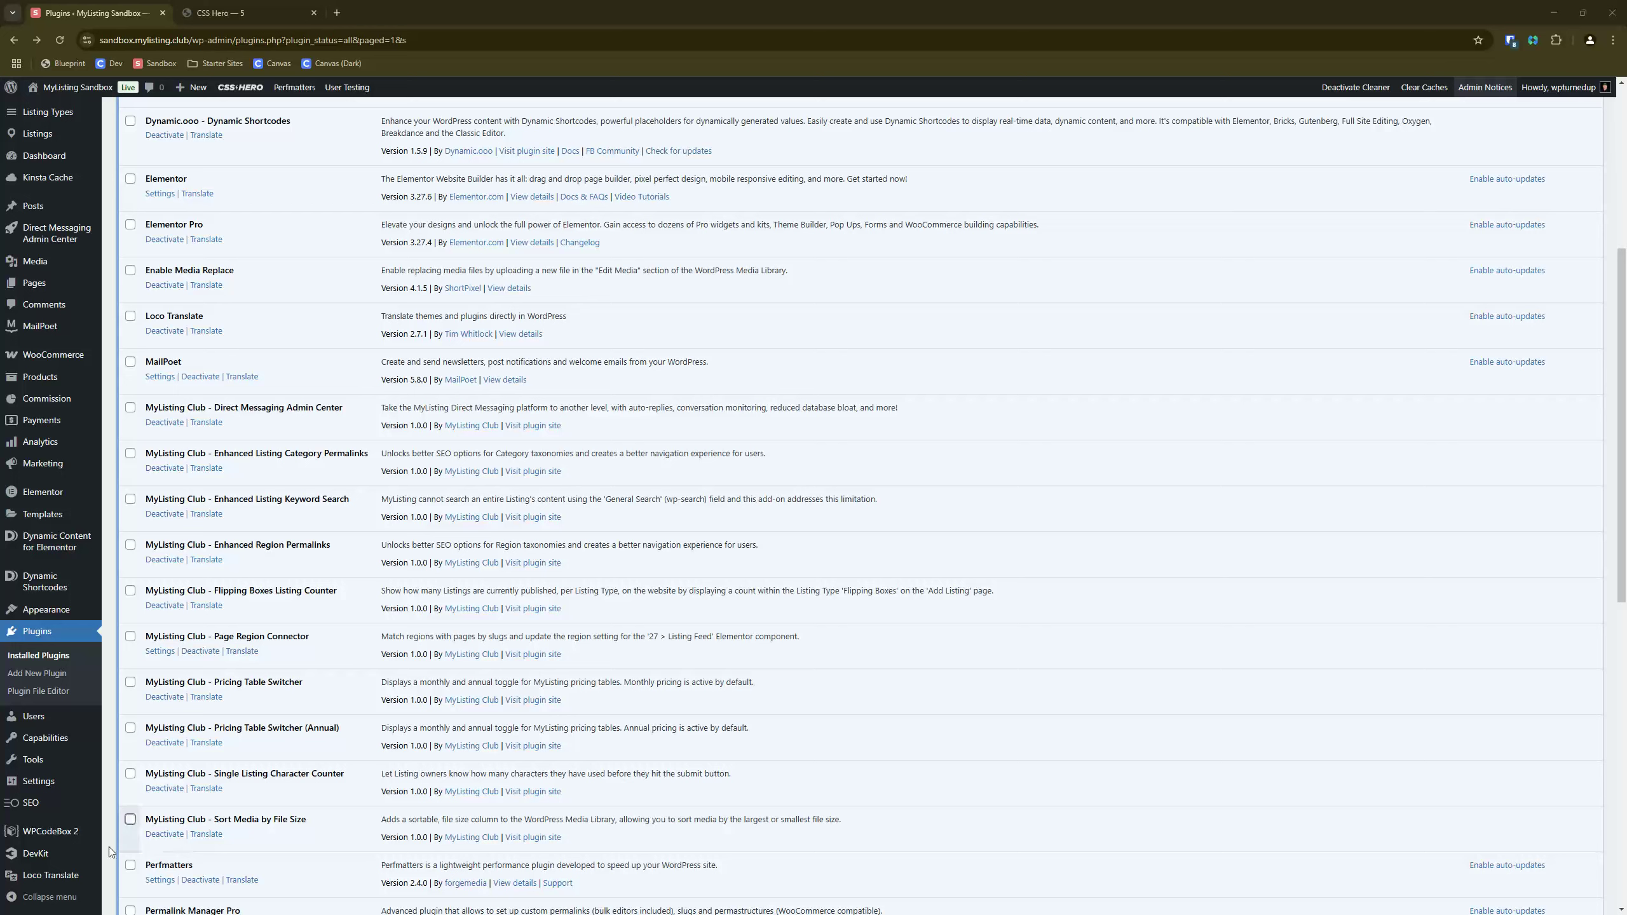
{"action": "left_click", "coordinate": [54, 833]}
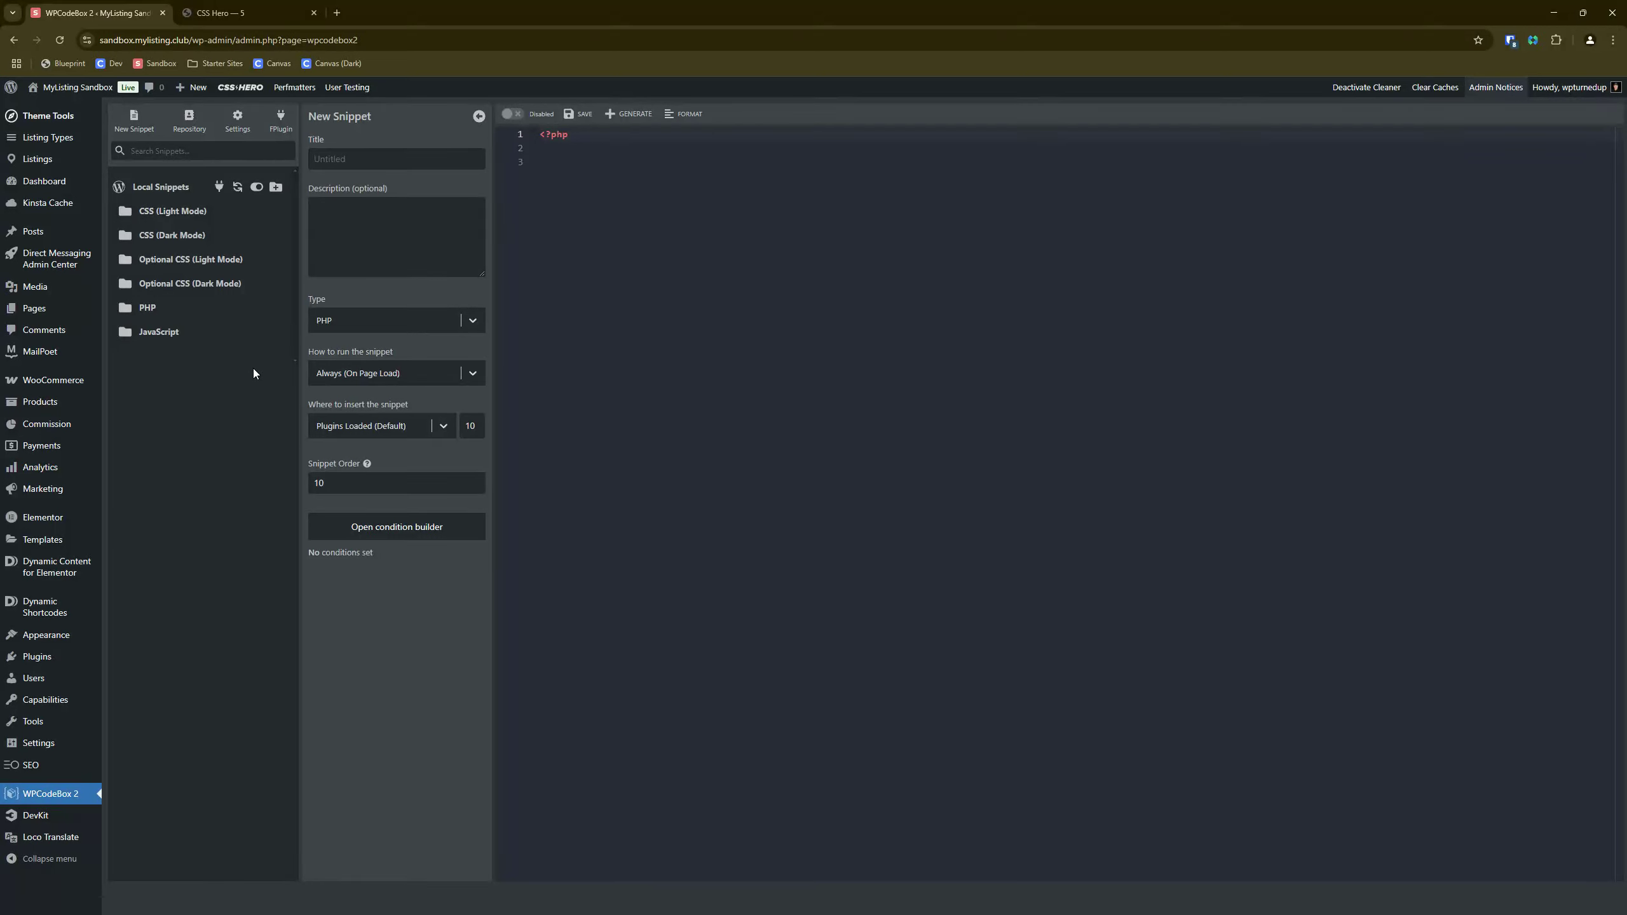
{"action": "left_click", "coordinate": [167, 219]}
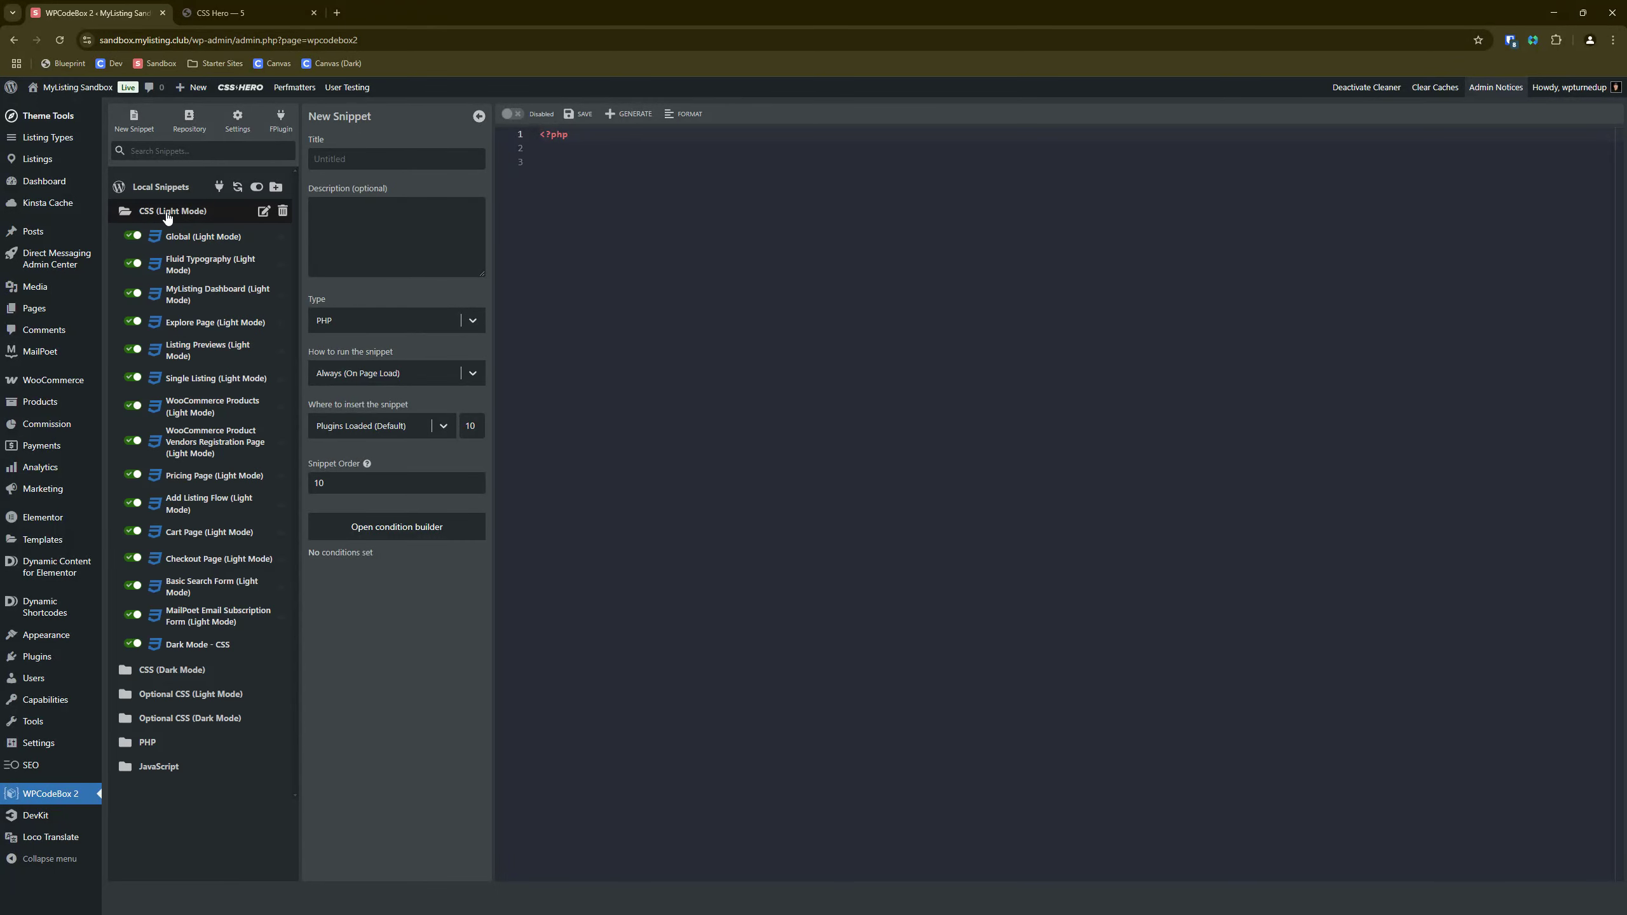
{"action": "left_click", "coordinate": [168, 219]}
Switch back to CSS Hero and select the color declaration in the Open Now label's code rule.
{"action": "left_click", "coordinate": [224, 8]}
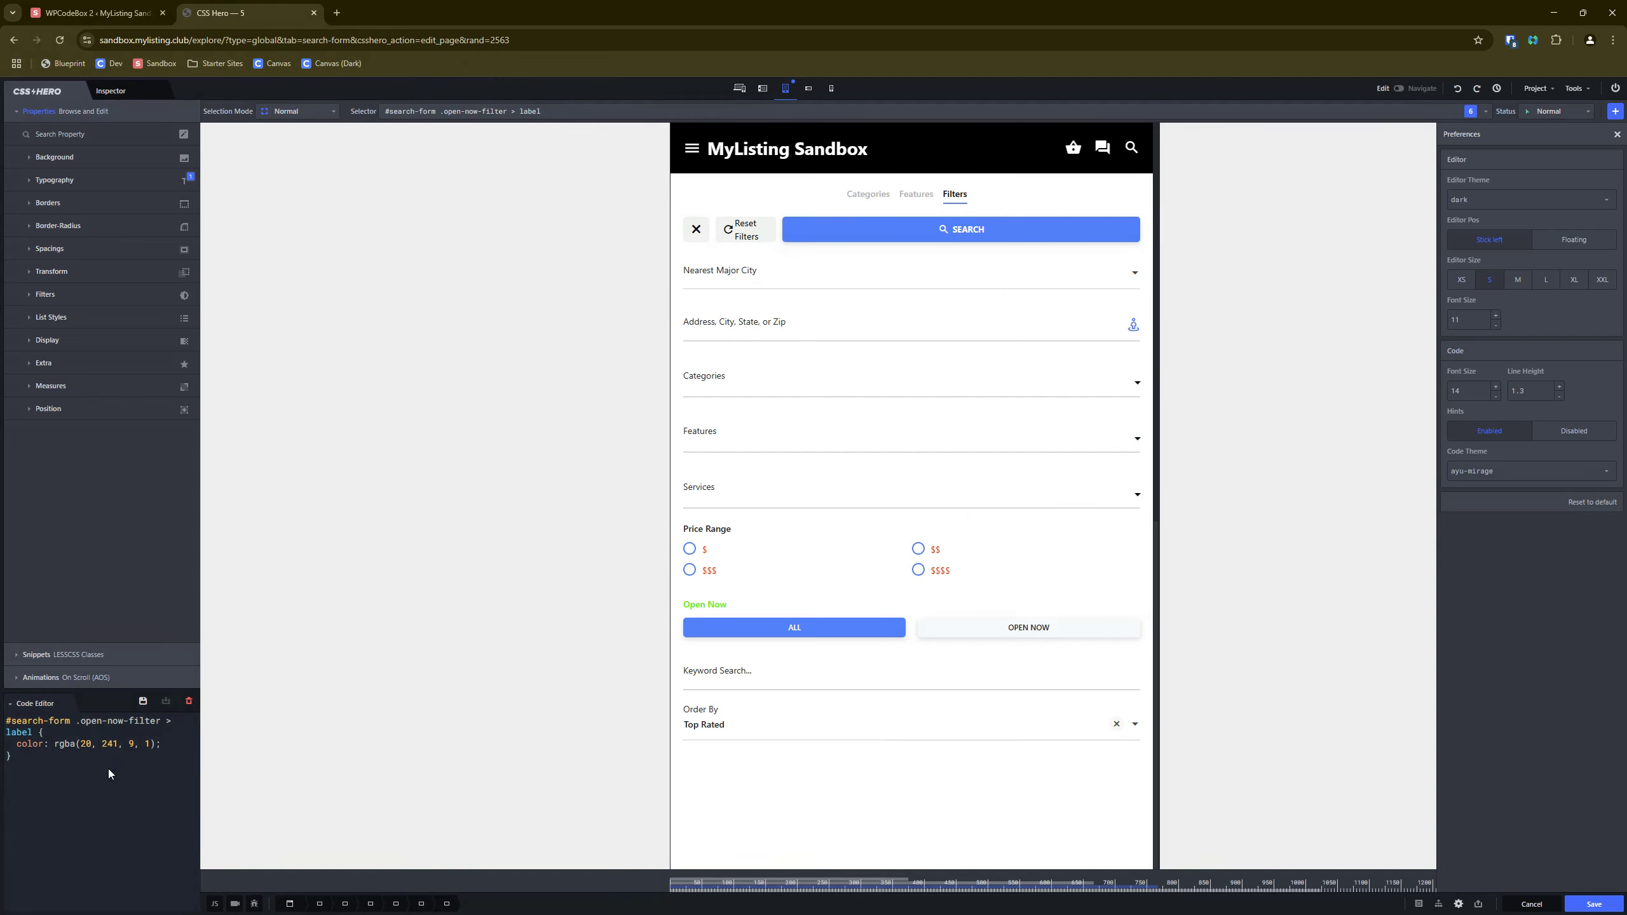
{"action": "left_click_drag", "start_coordinate": [163, 743], "coordinate": [6, 744]}
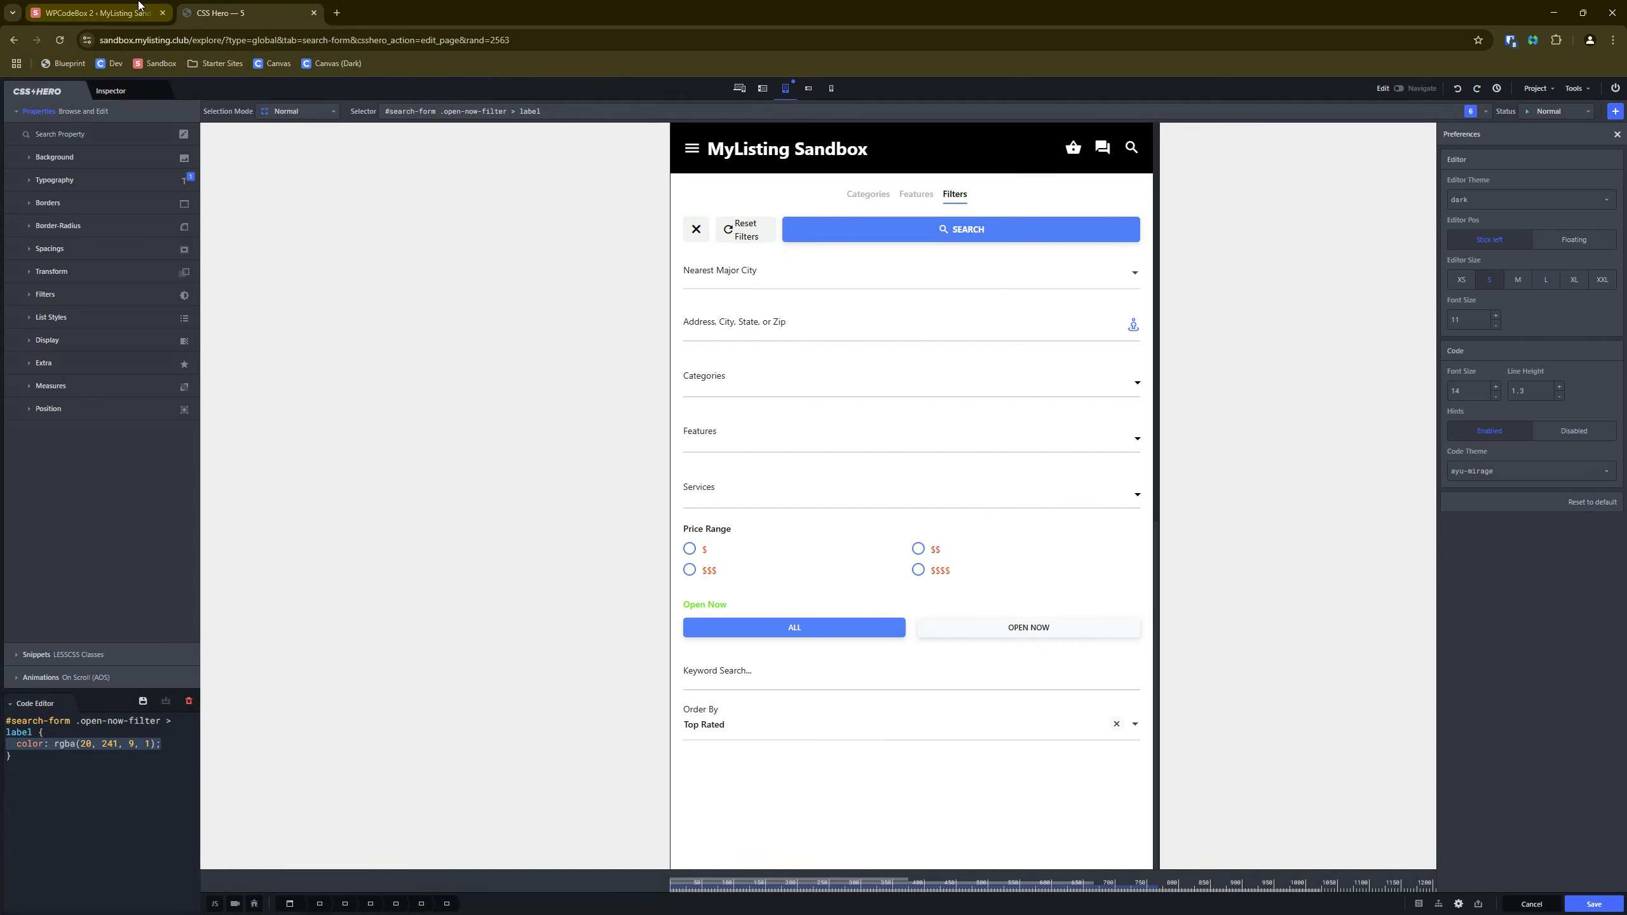
{"action": "left_click", "coordinate": [142, 7]}
{"action": "left_click", "coordinate": [218, 13]}
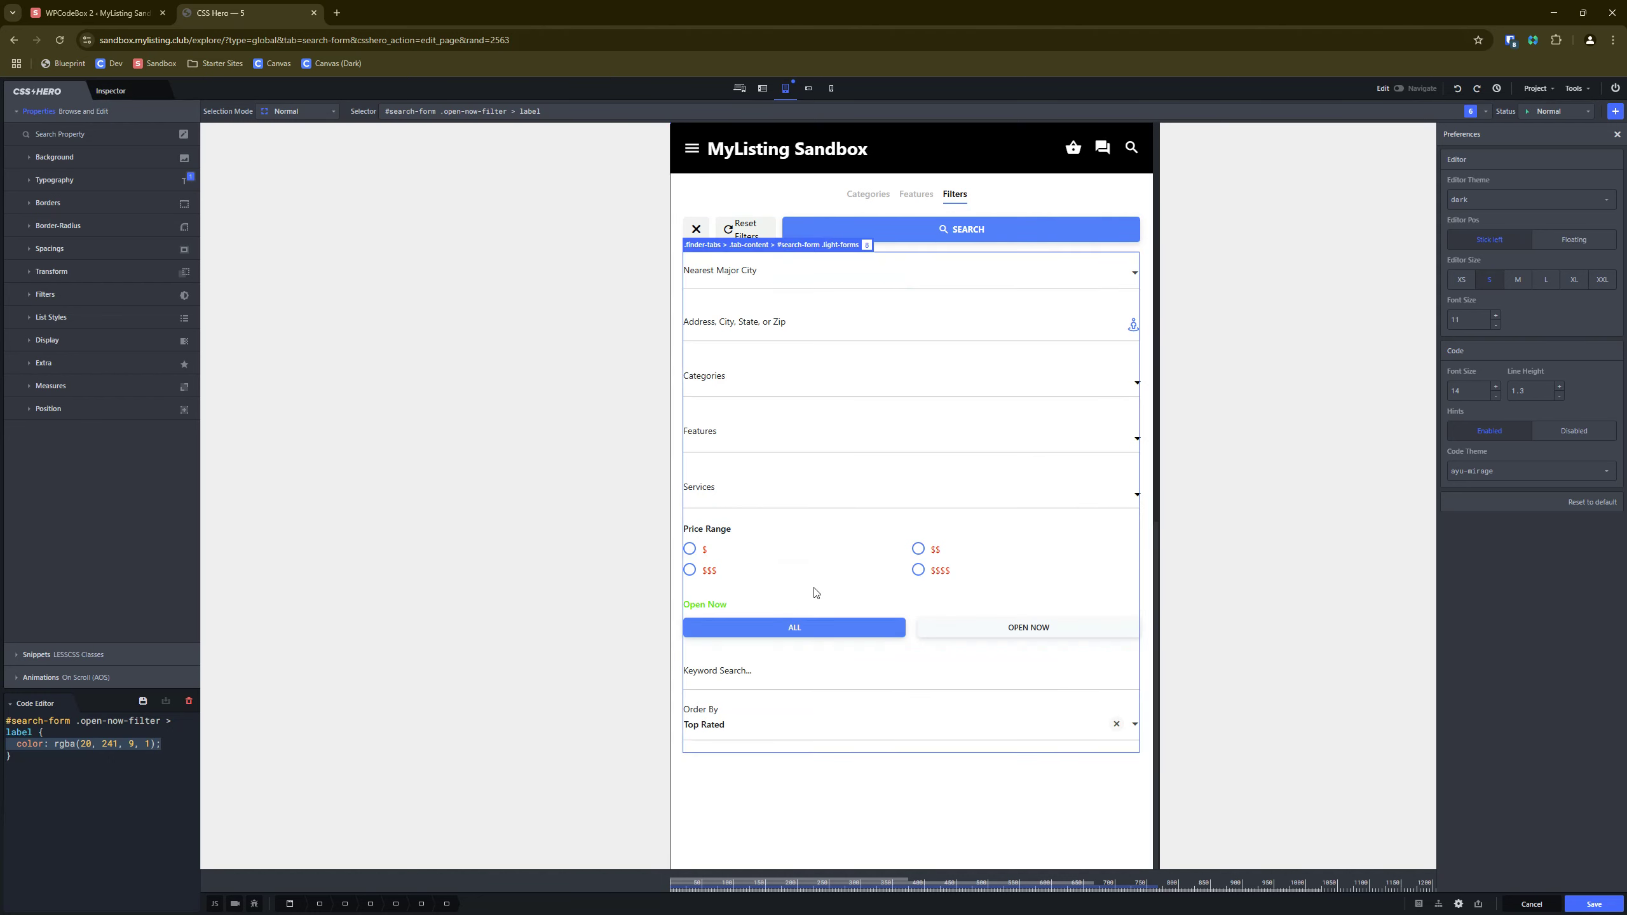
Switch to WPCodeBox 2 and open the Explore Page (Light Mode) snippet from the CSS (Light Mode) folder.
{"action": "left_click", "coordinate": [142, 9]}
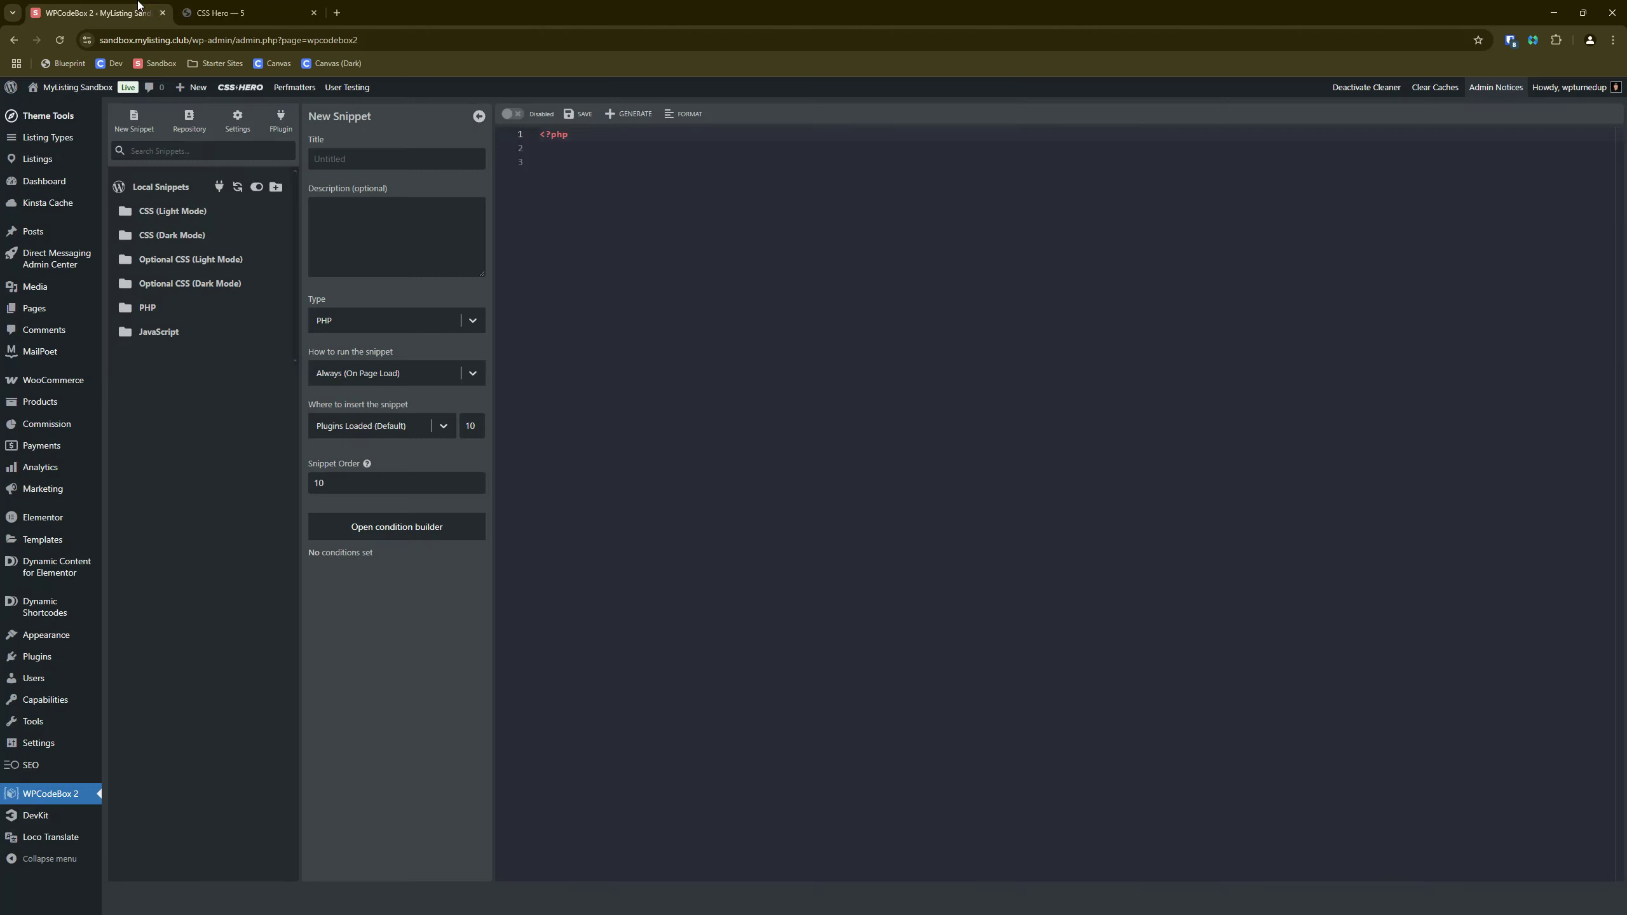
{"action": "left_click", "coordinate": [192, 214]}
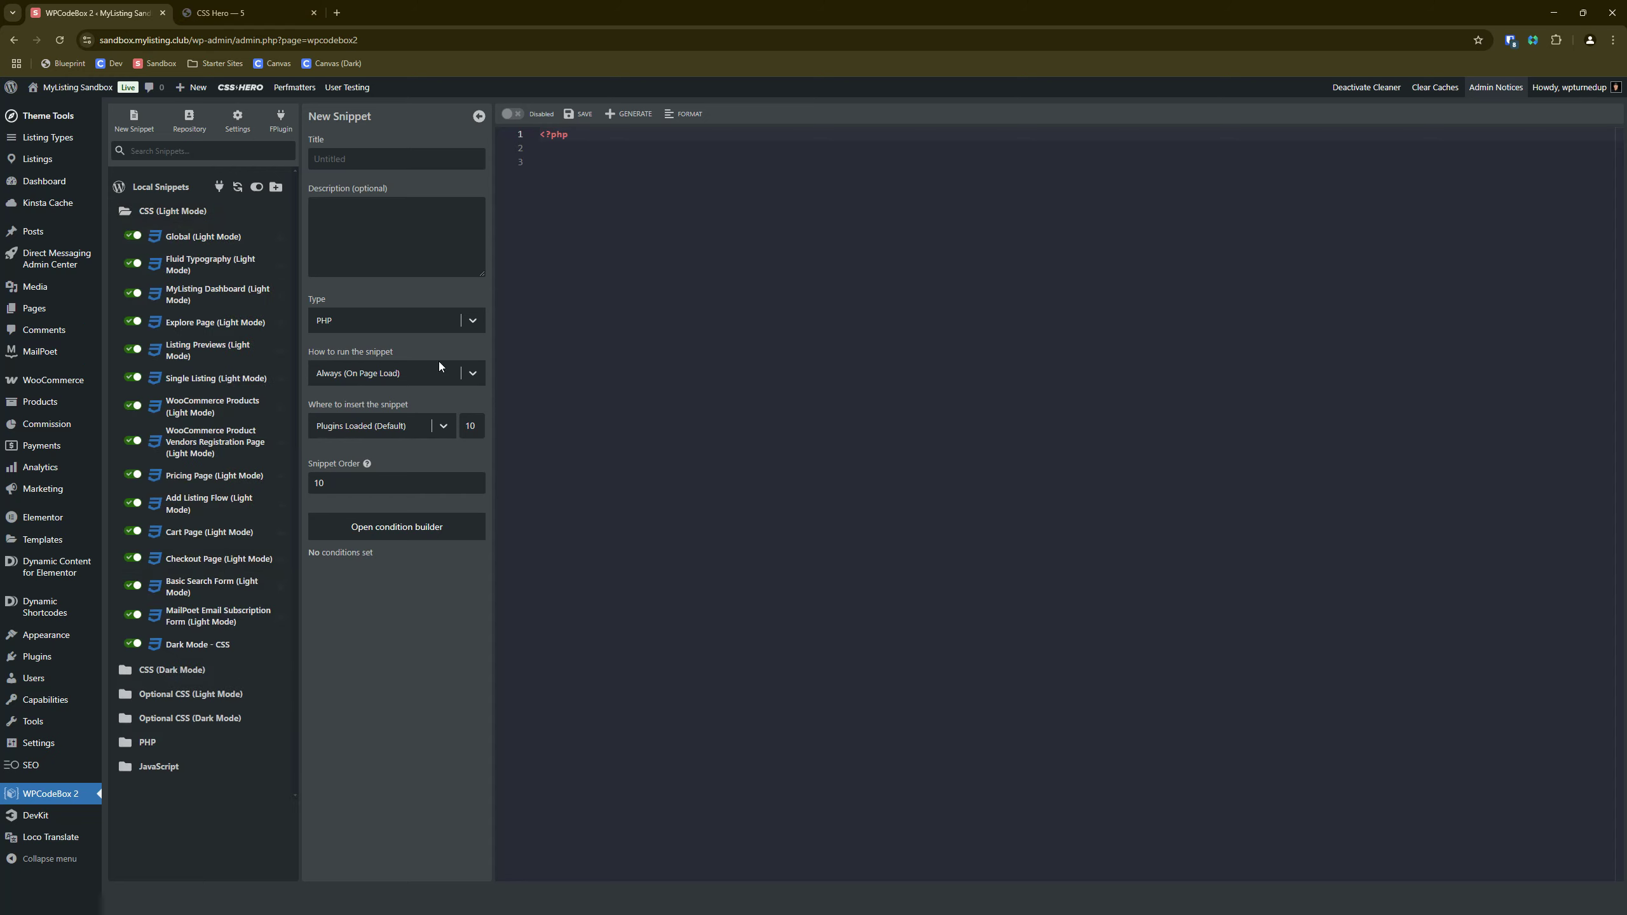
{"action": "left_click", "coordinate": [198, 327]}
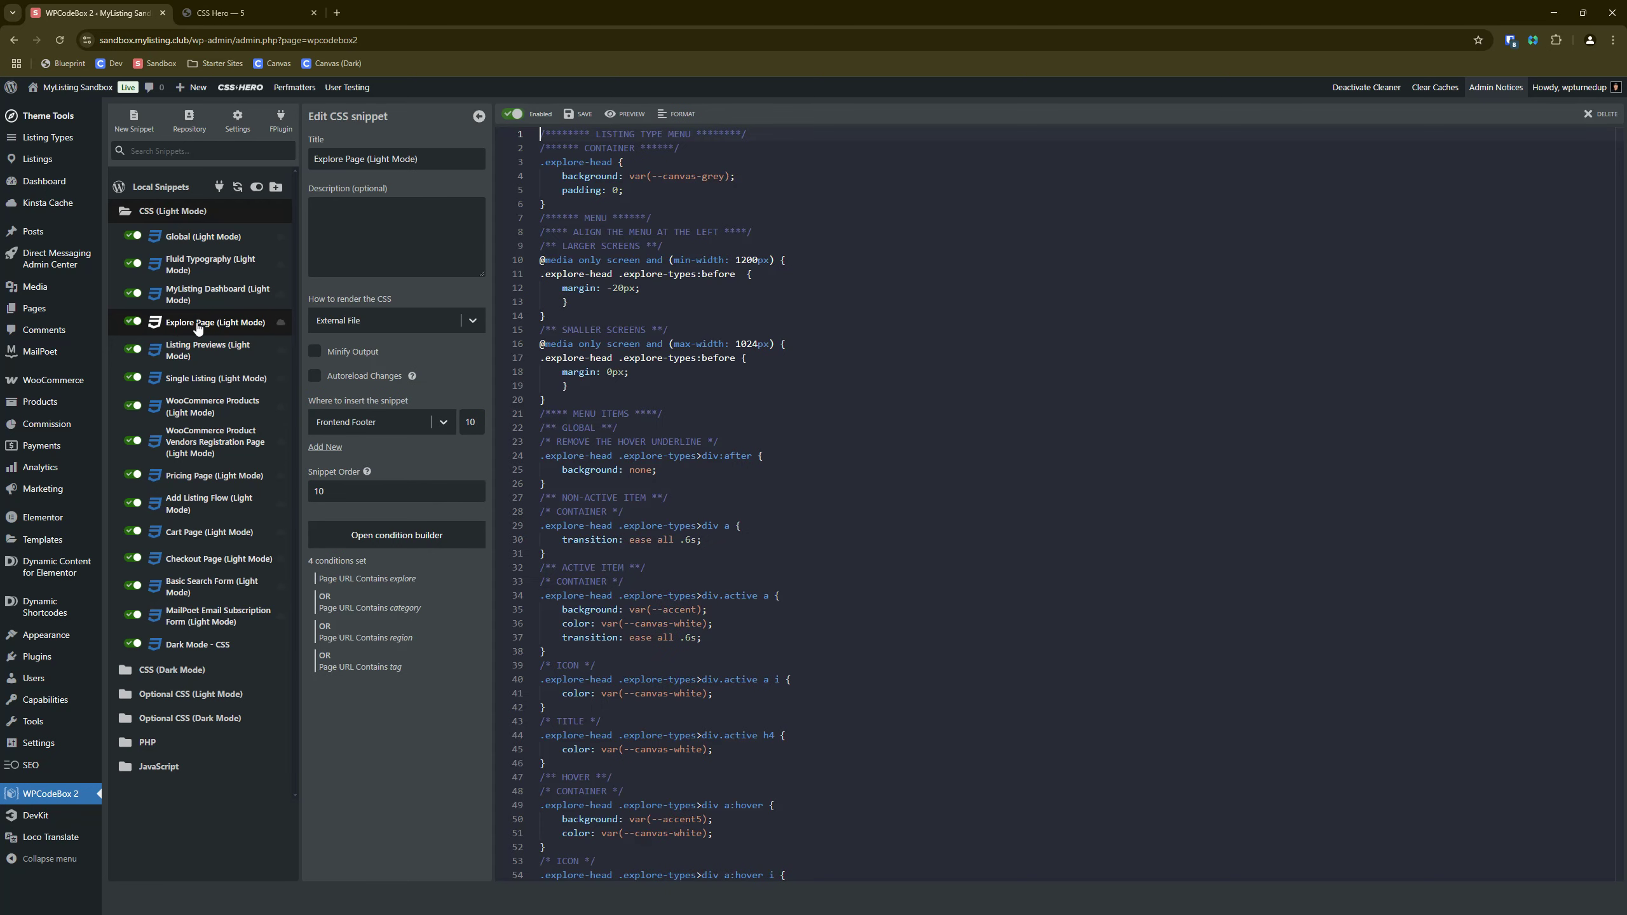
{"action": "left_click", "coordinate": [1103, 513]}
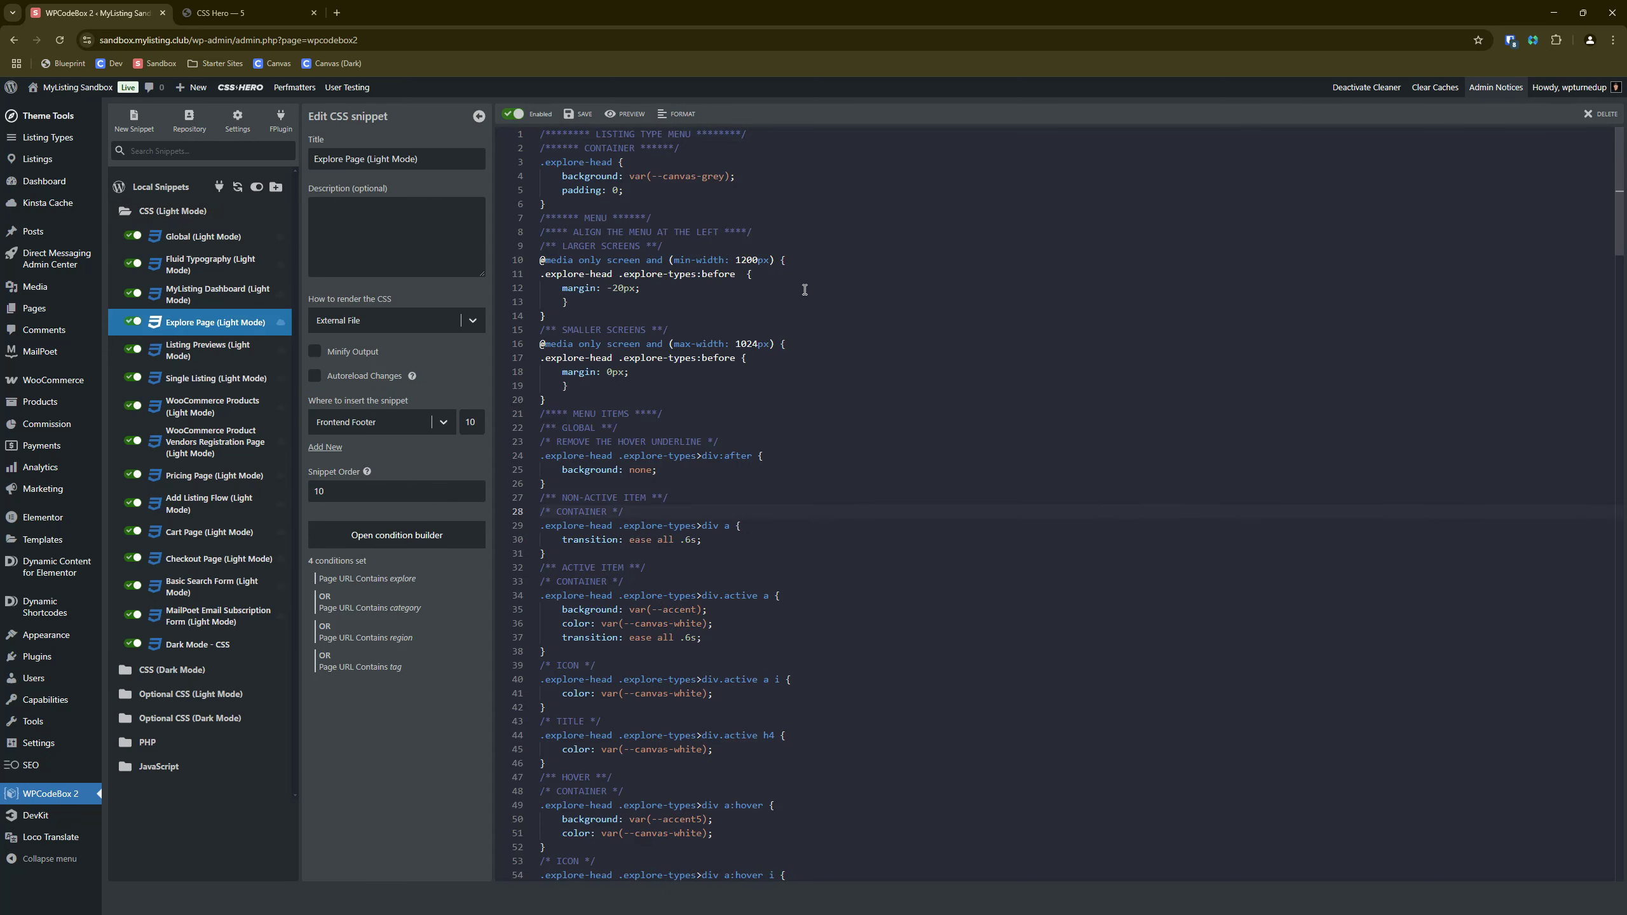
Return to CSS Hero, review all of the generated CSS in the Inspector, and go back to the visual properties.
{"action": "left_click", "coordinate": [262, 9]}
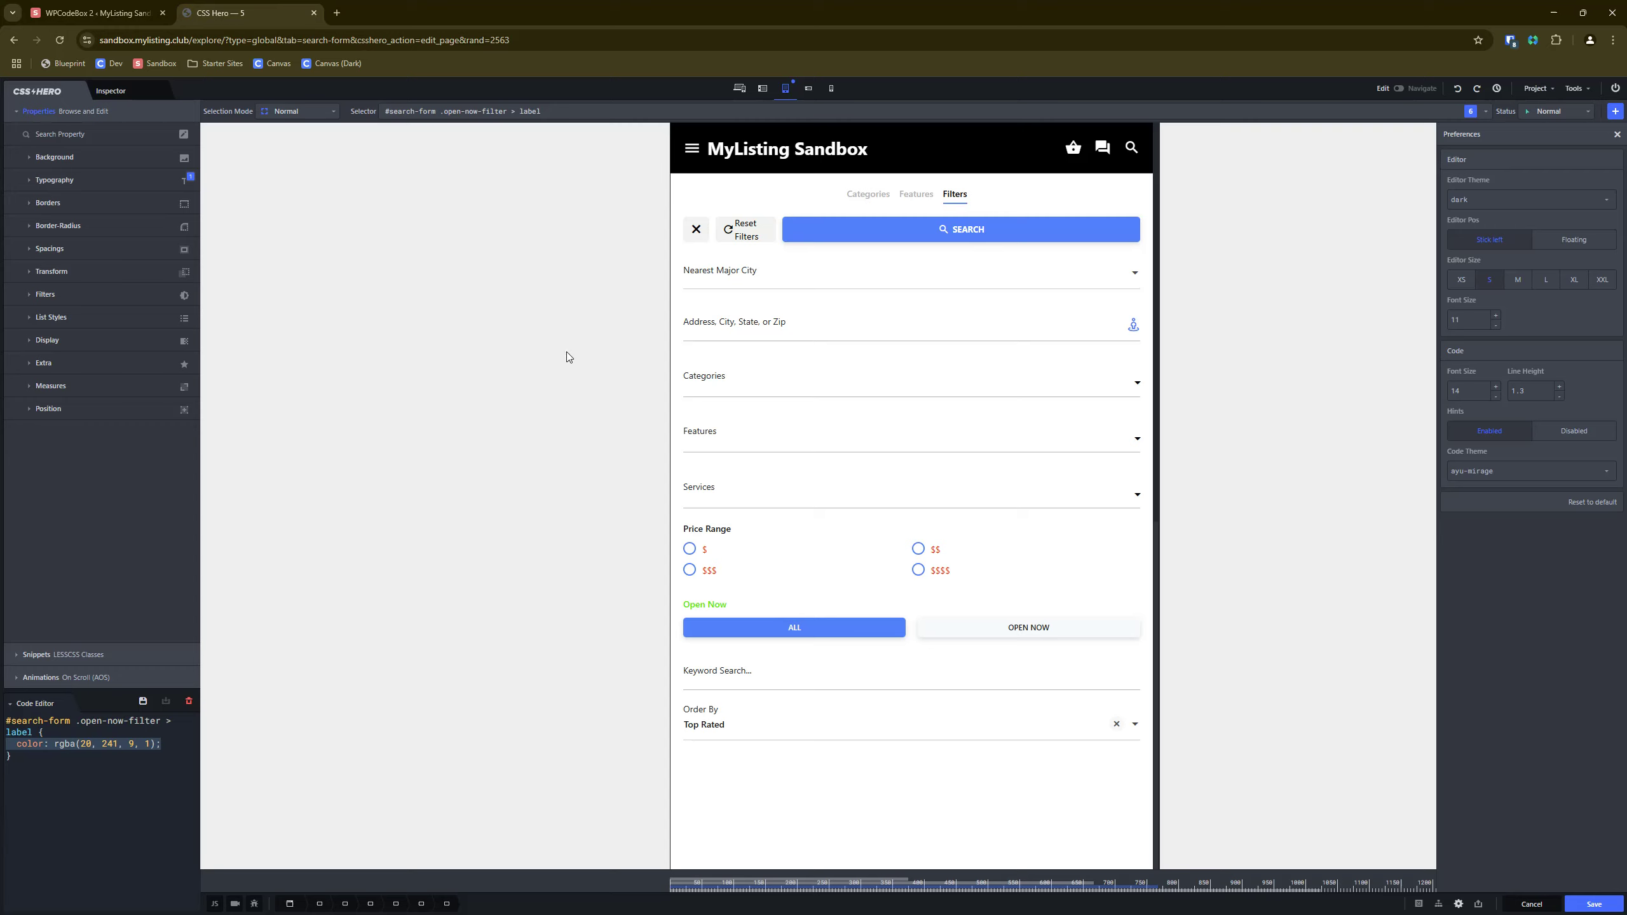
{"action": "left_click", "coordinate": [60, 93]}
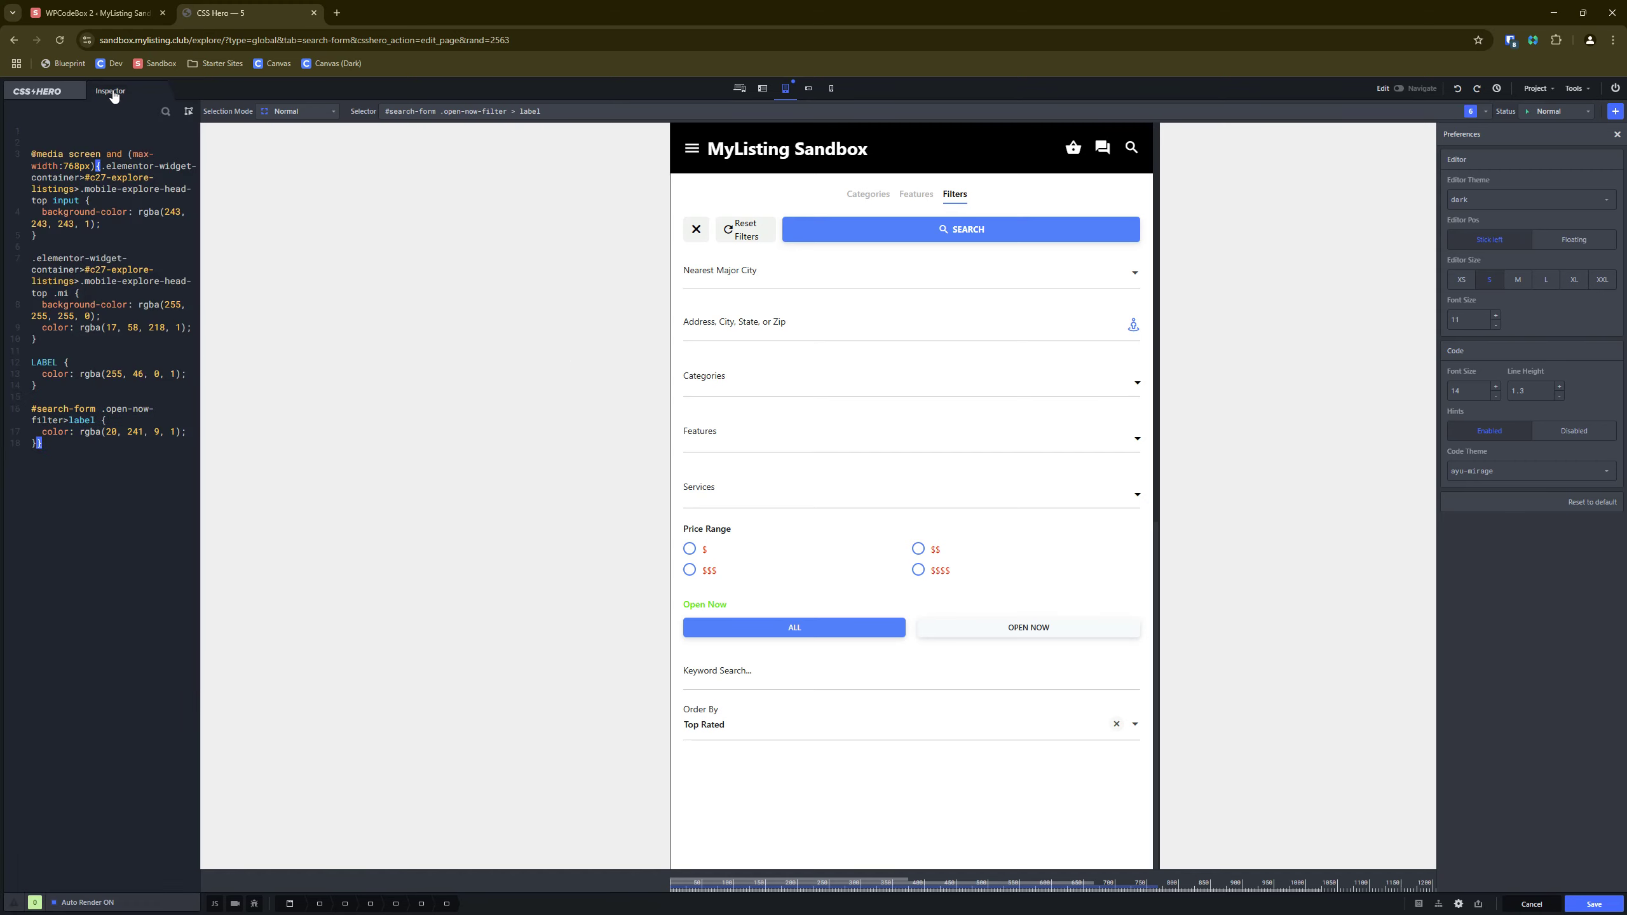
{"action": "left_click", "coordinate": [59, 93]}
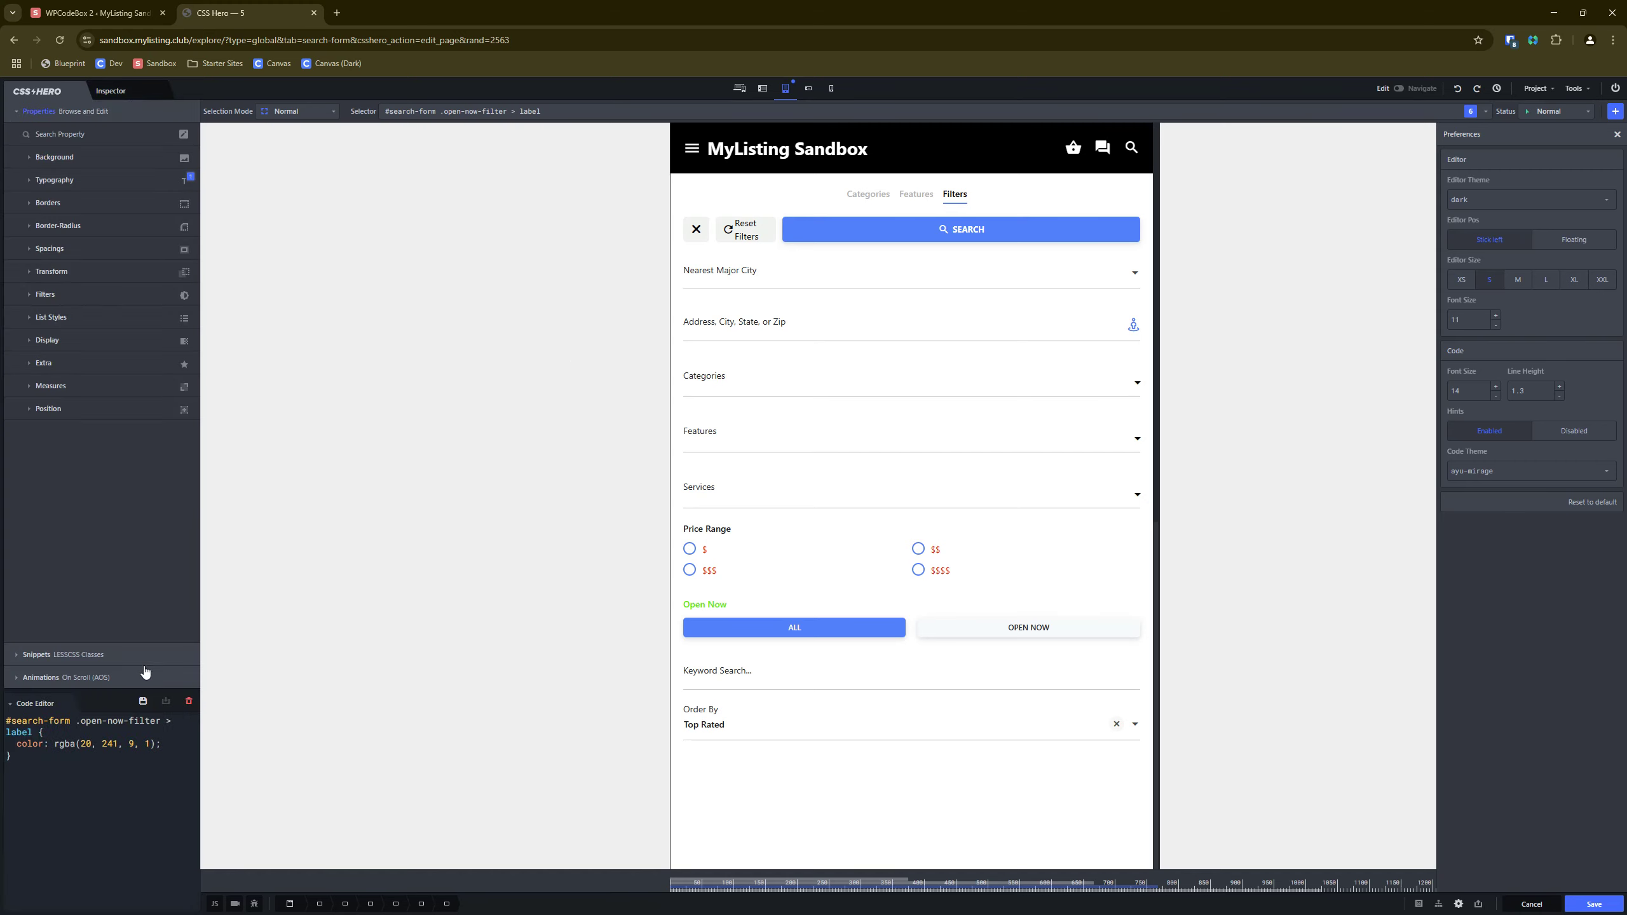
Look over the LESSCSS Classes snippet categories and the option to store the current rule as a snippet.
{"action": "left_click", "coordinate": [119, 660]}
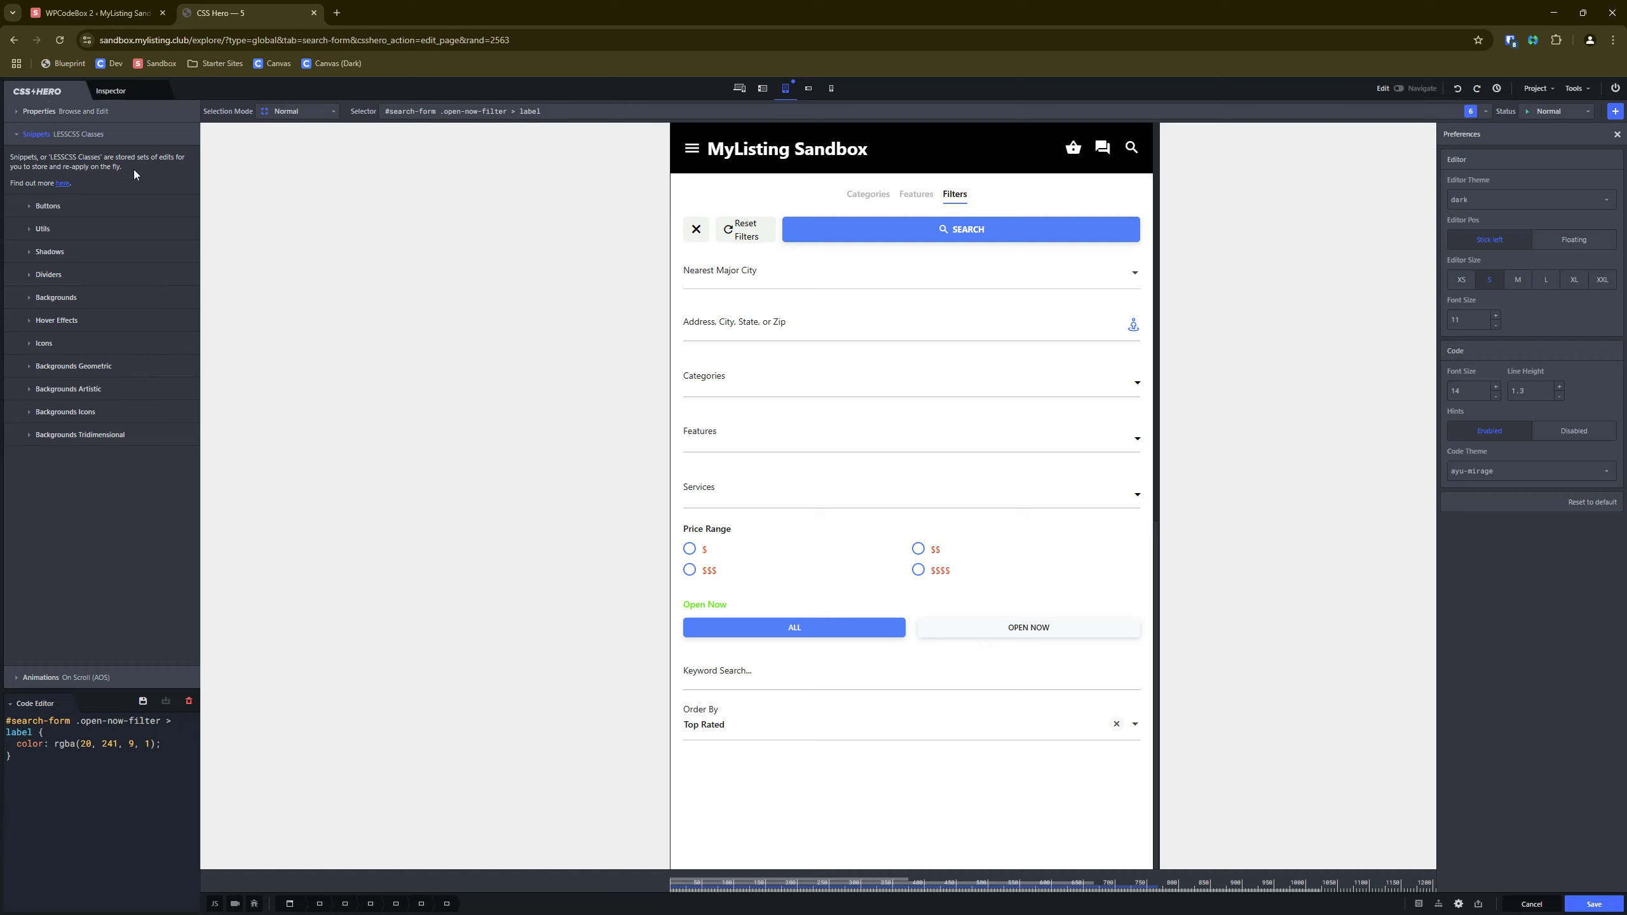
{"action": "left_click", "coordinate": [131, 140]}
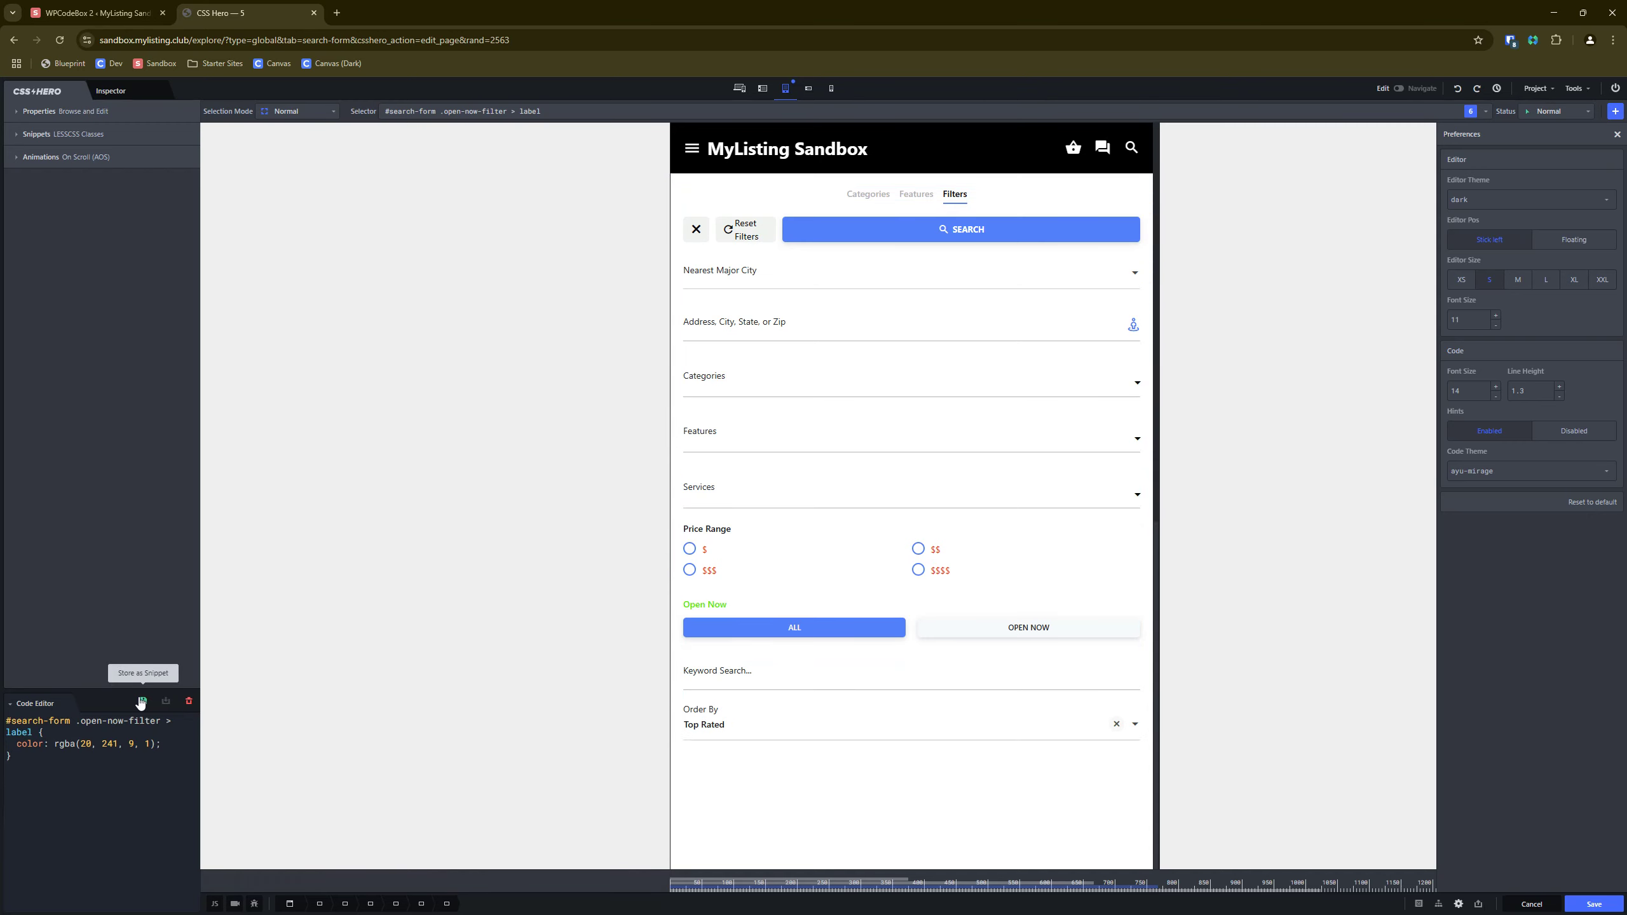
{"action": "left_click", "coordinate": [142, 702]}
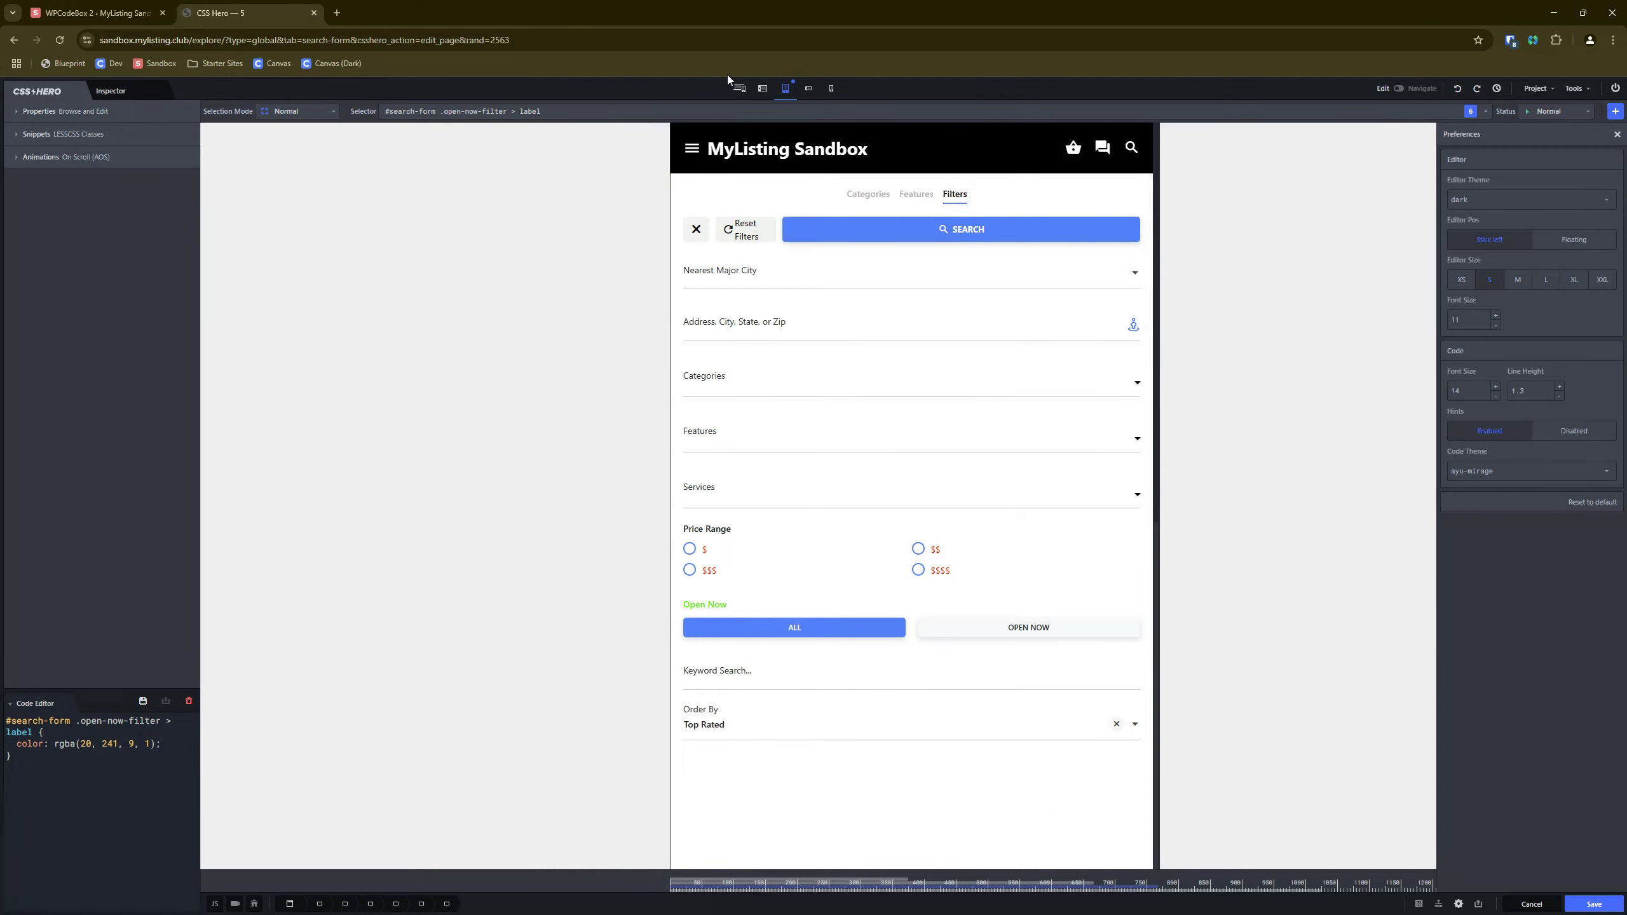
Preview the Explore page's filter form through the device views, ending with the narrowest mobile view.
{"action": "left_click", "coordinate": [739, 88]}
{"action": "left_click", "coordinate": [762, 89]}
{"action": "left_click", "coordinate": [786, 89]}
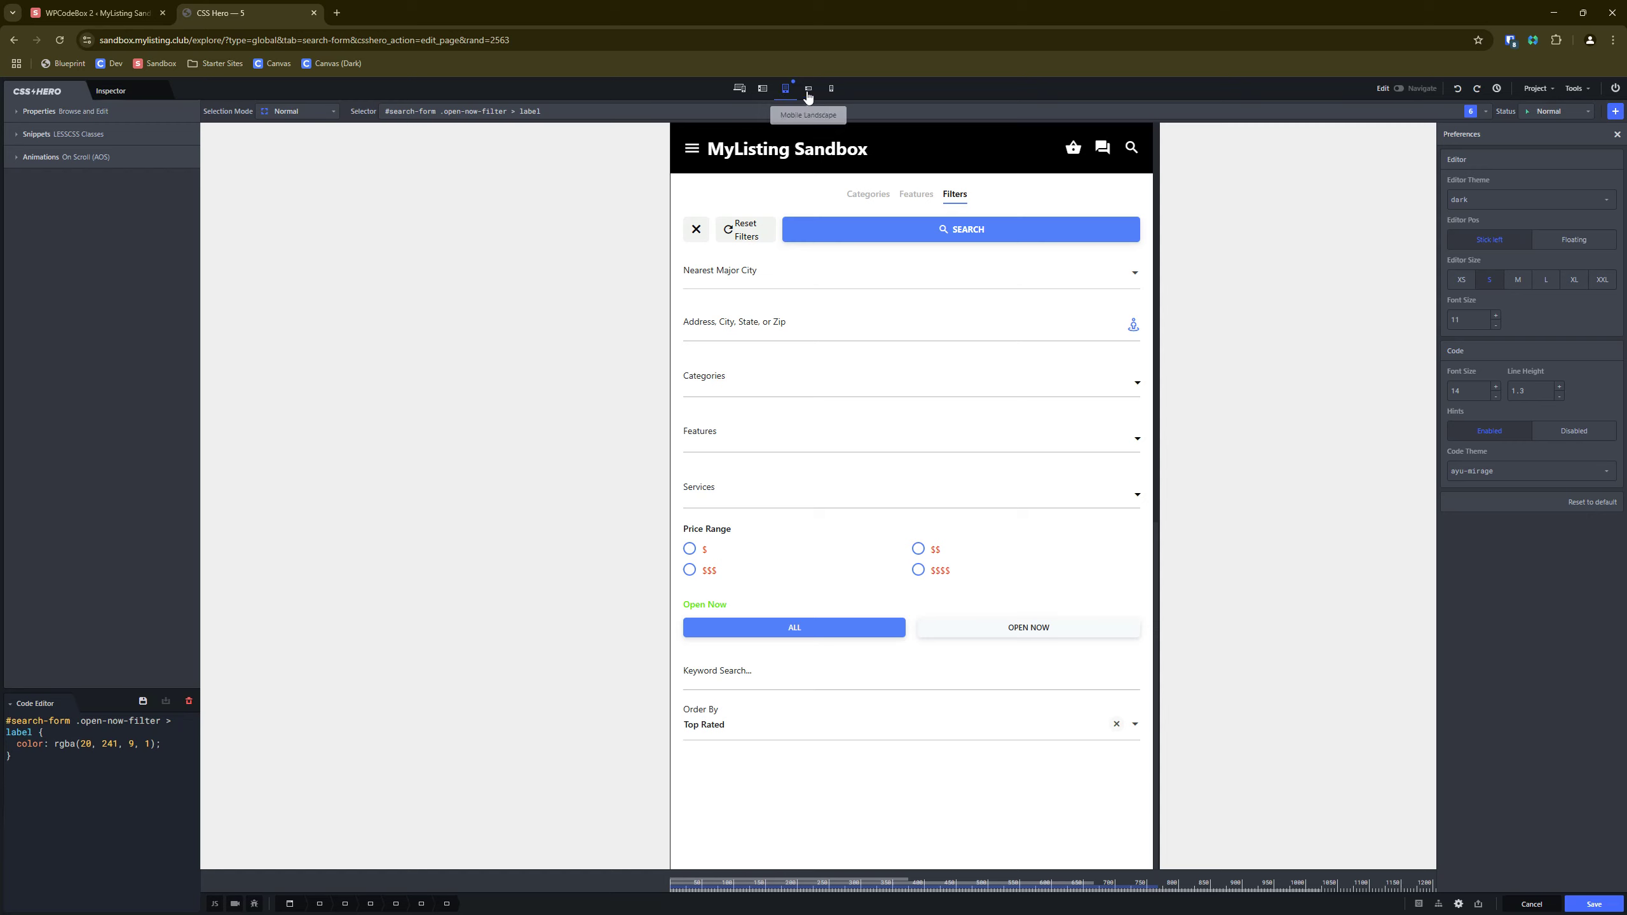
{"action": "left_click", "coordinate": [809, 90]}
{"action": "left_click", "coordinate": [831, 91]}
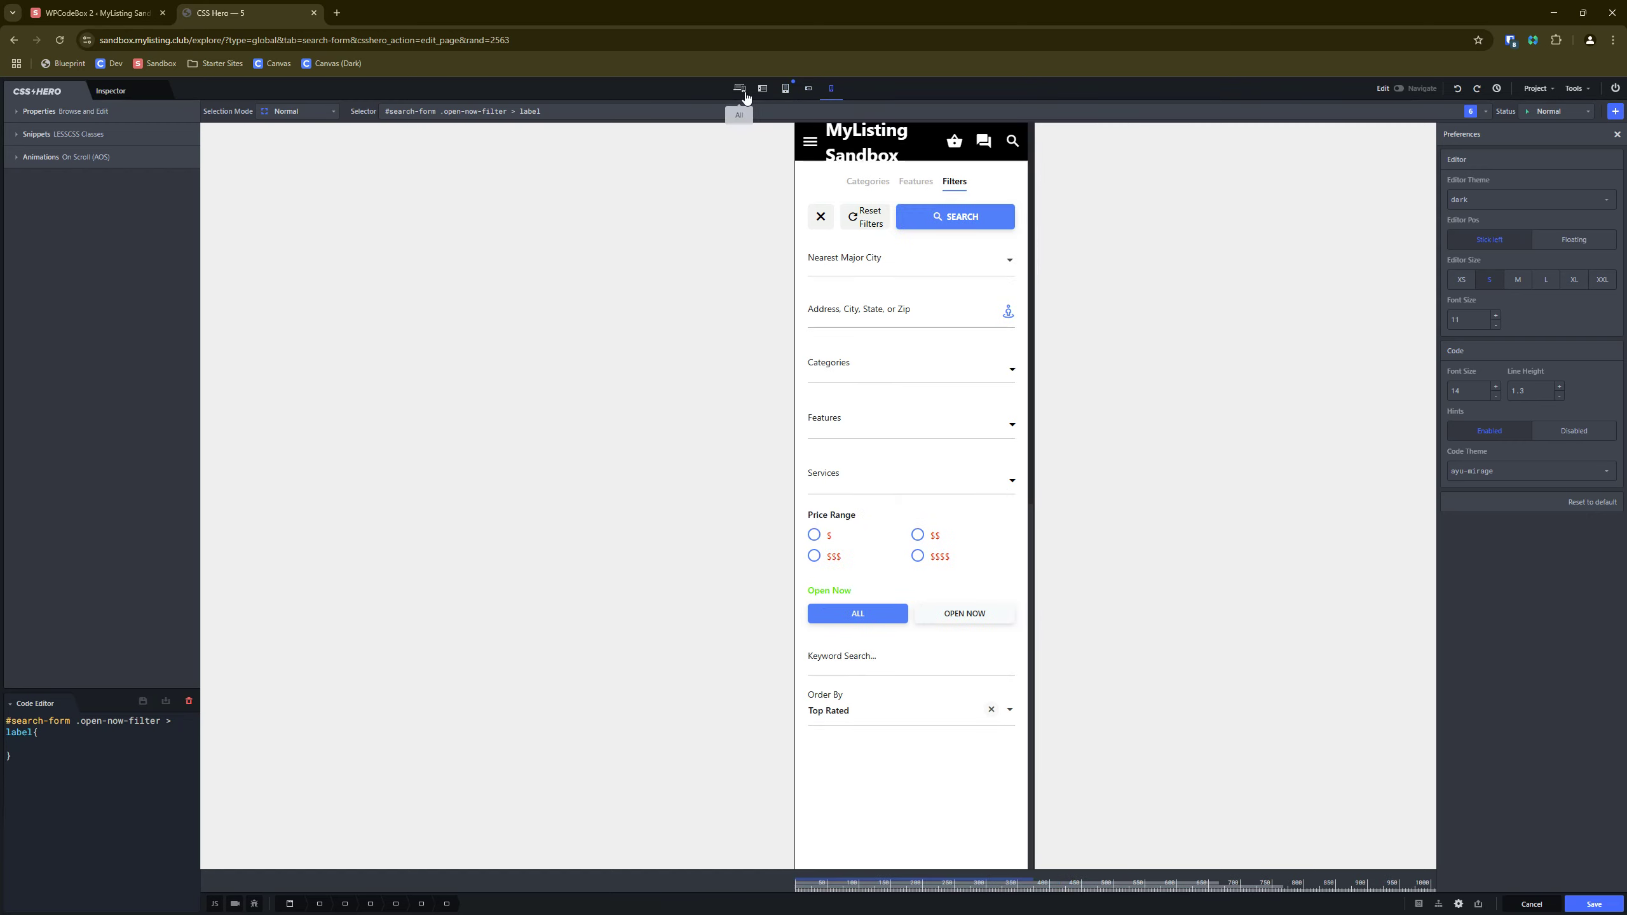
Return the preview to the view for all devices and show the available selection modes.
{"action": "left_click", "coordinate": [744, 94]}
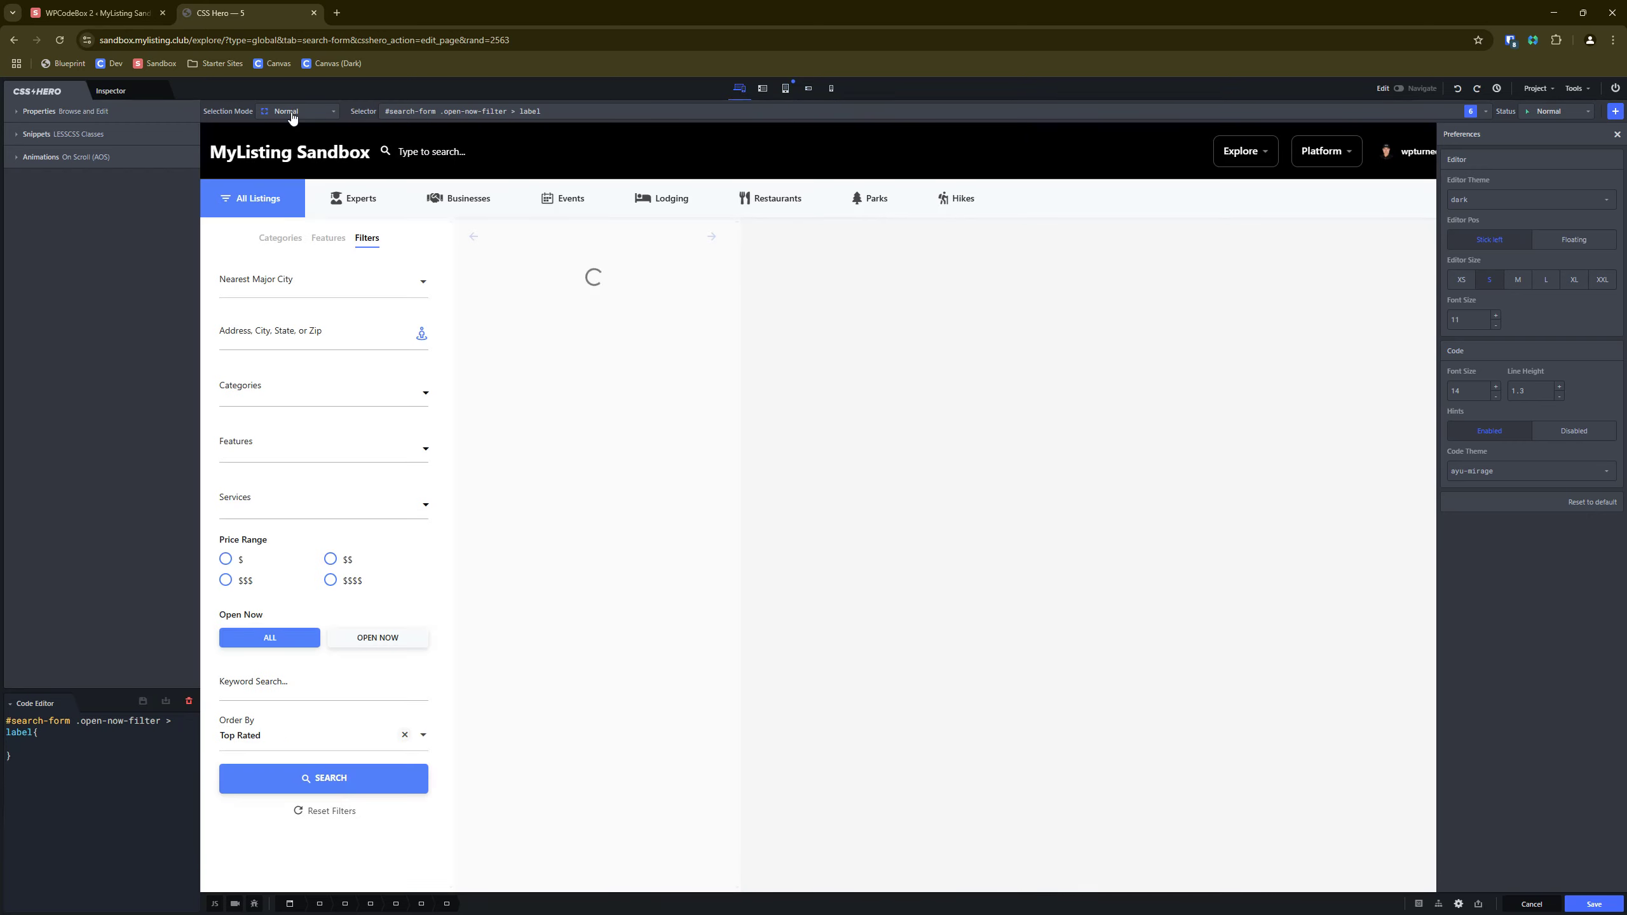
{"action": "left_click", "coordinate": [291, 112]}
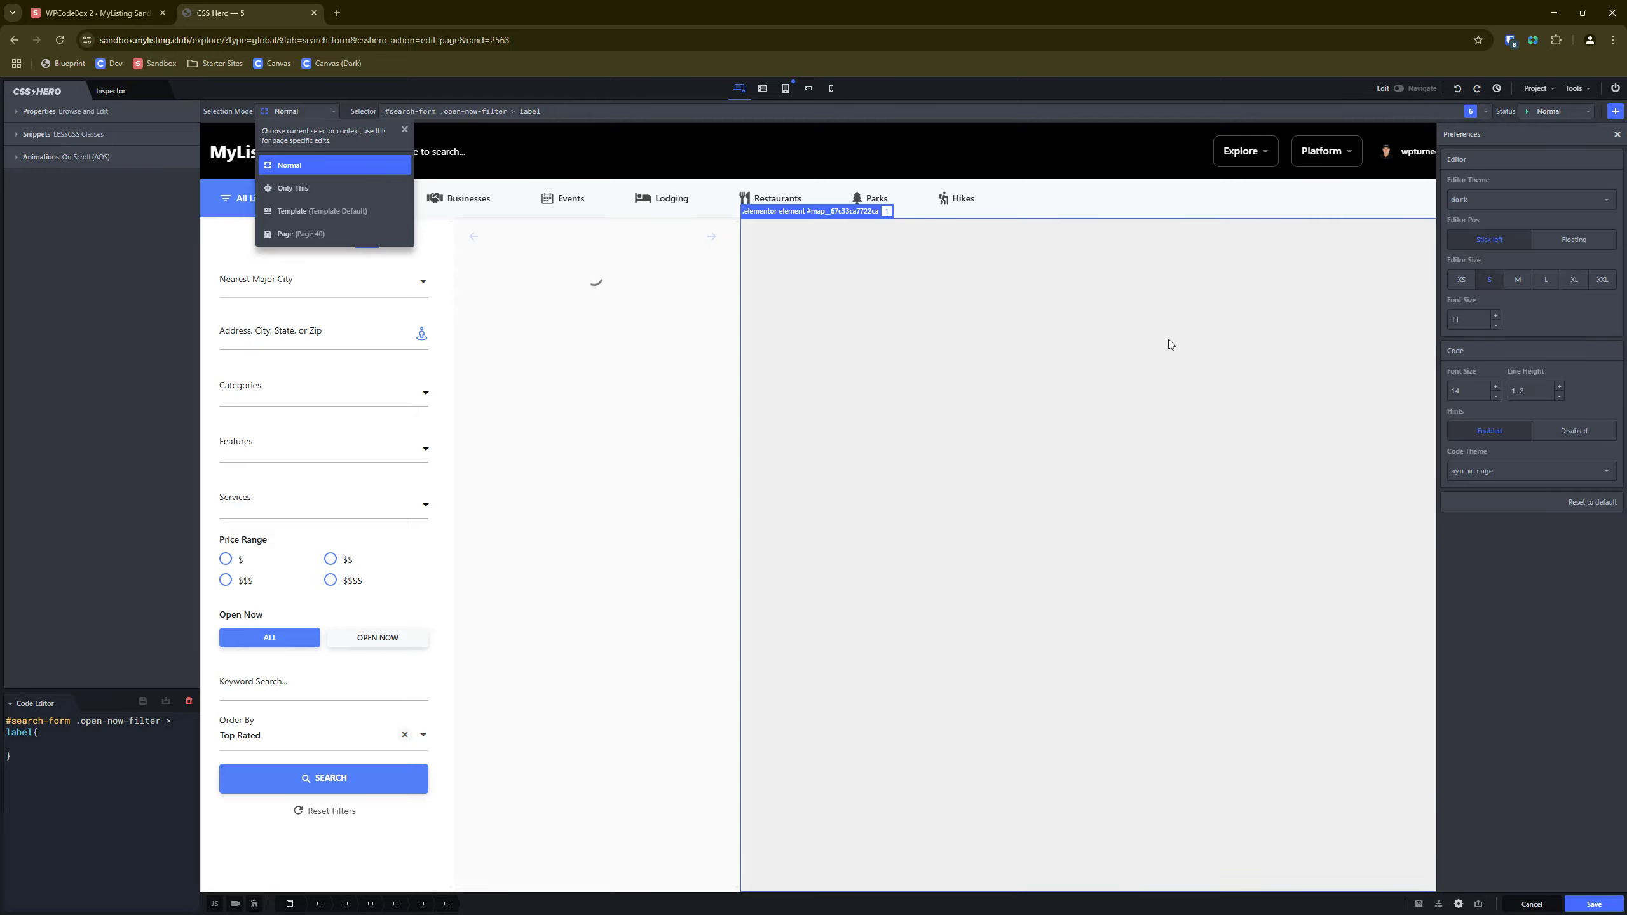
Switch the editor to navigation mode and go to the site's home page, down to the Featured Experts section.
{"action": "left_click", "coordinate": [1169, 344]}
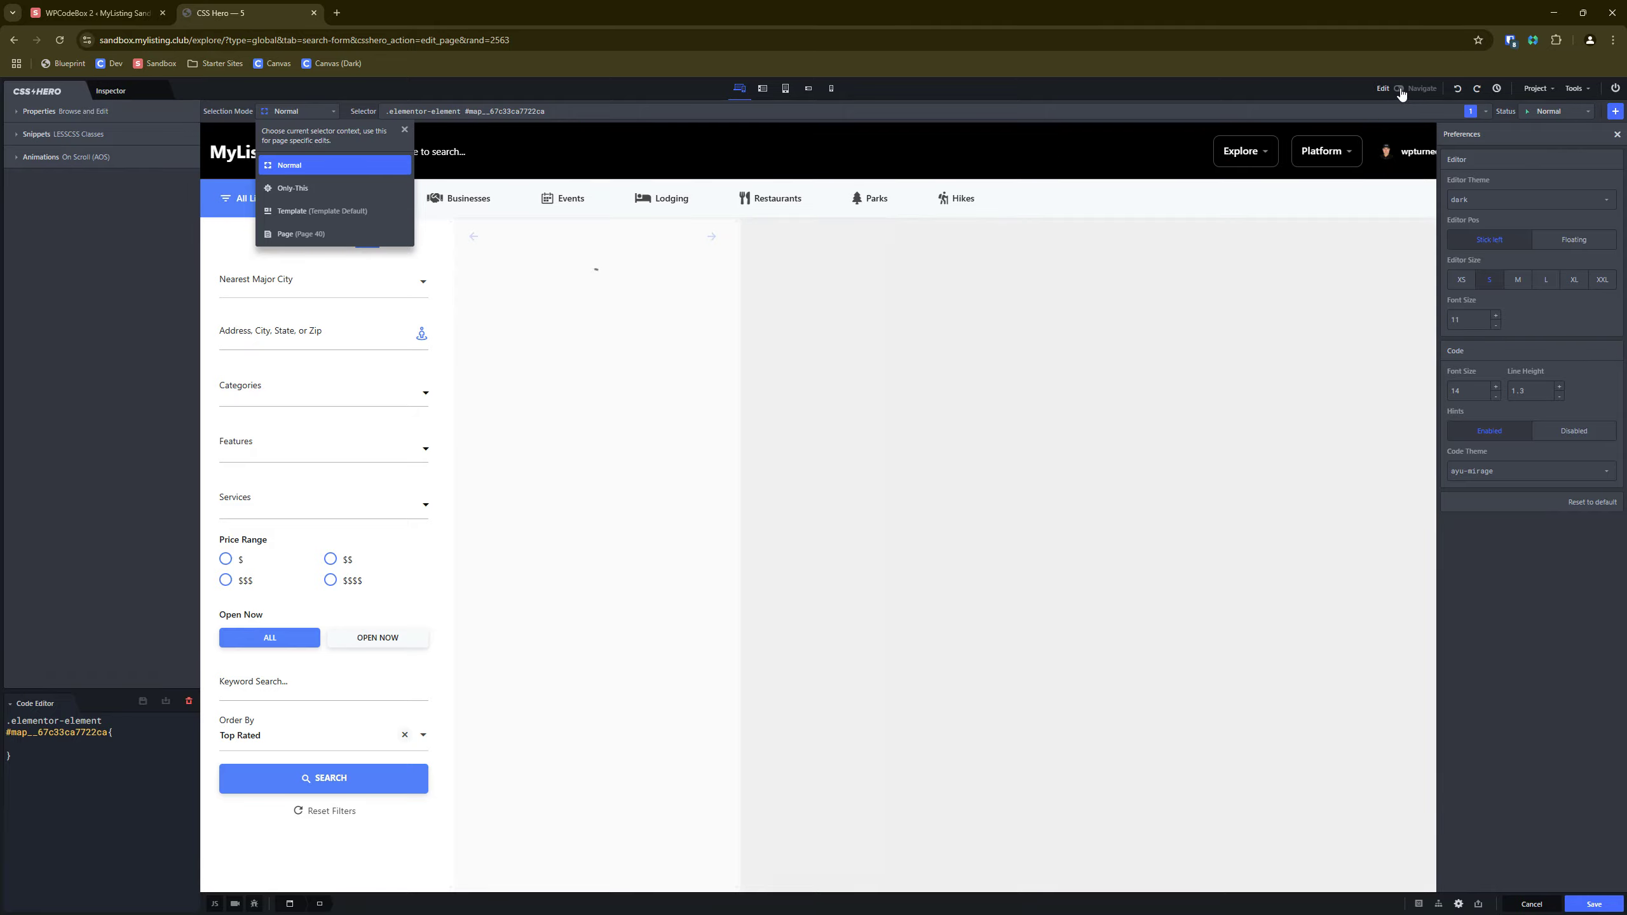
{"action": "left_click", "coordinate": [1401, 93]}
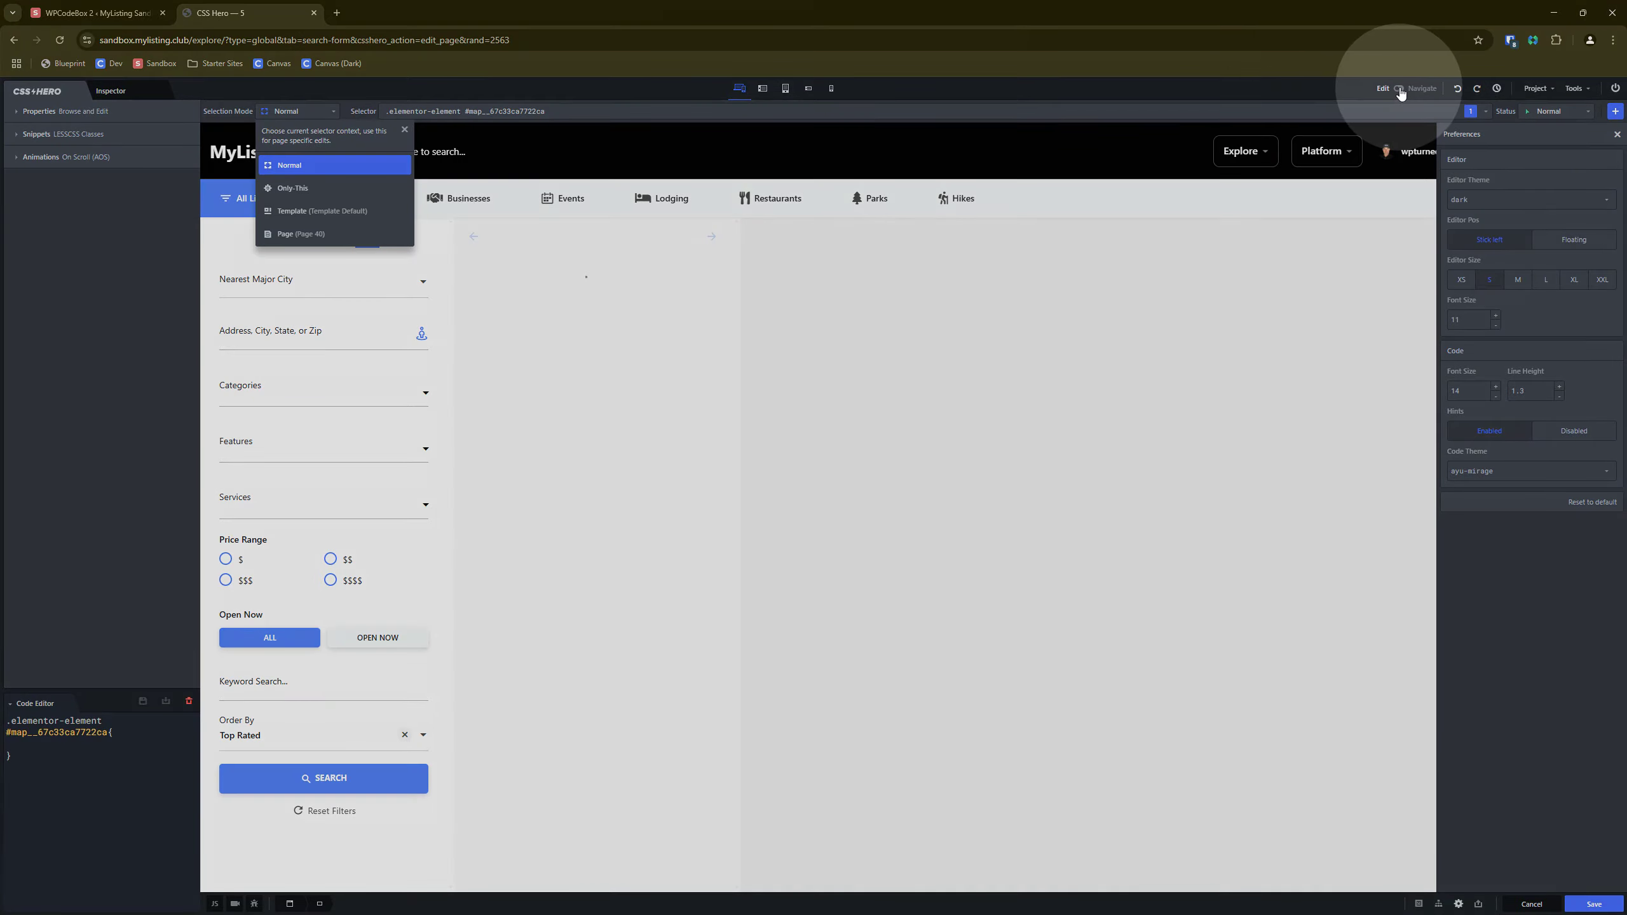
{"action": "left_click", "coordinate": [1400, 93]}
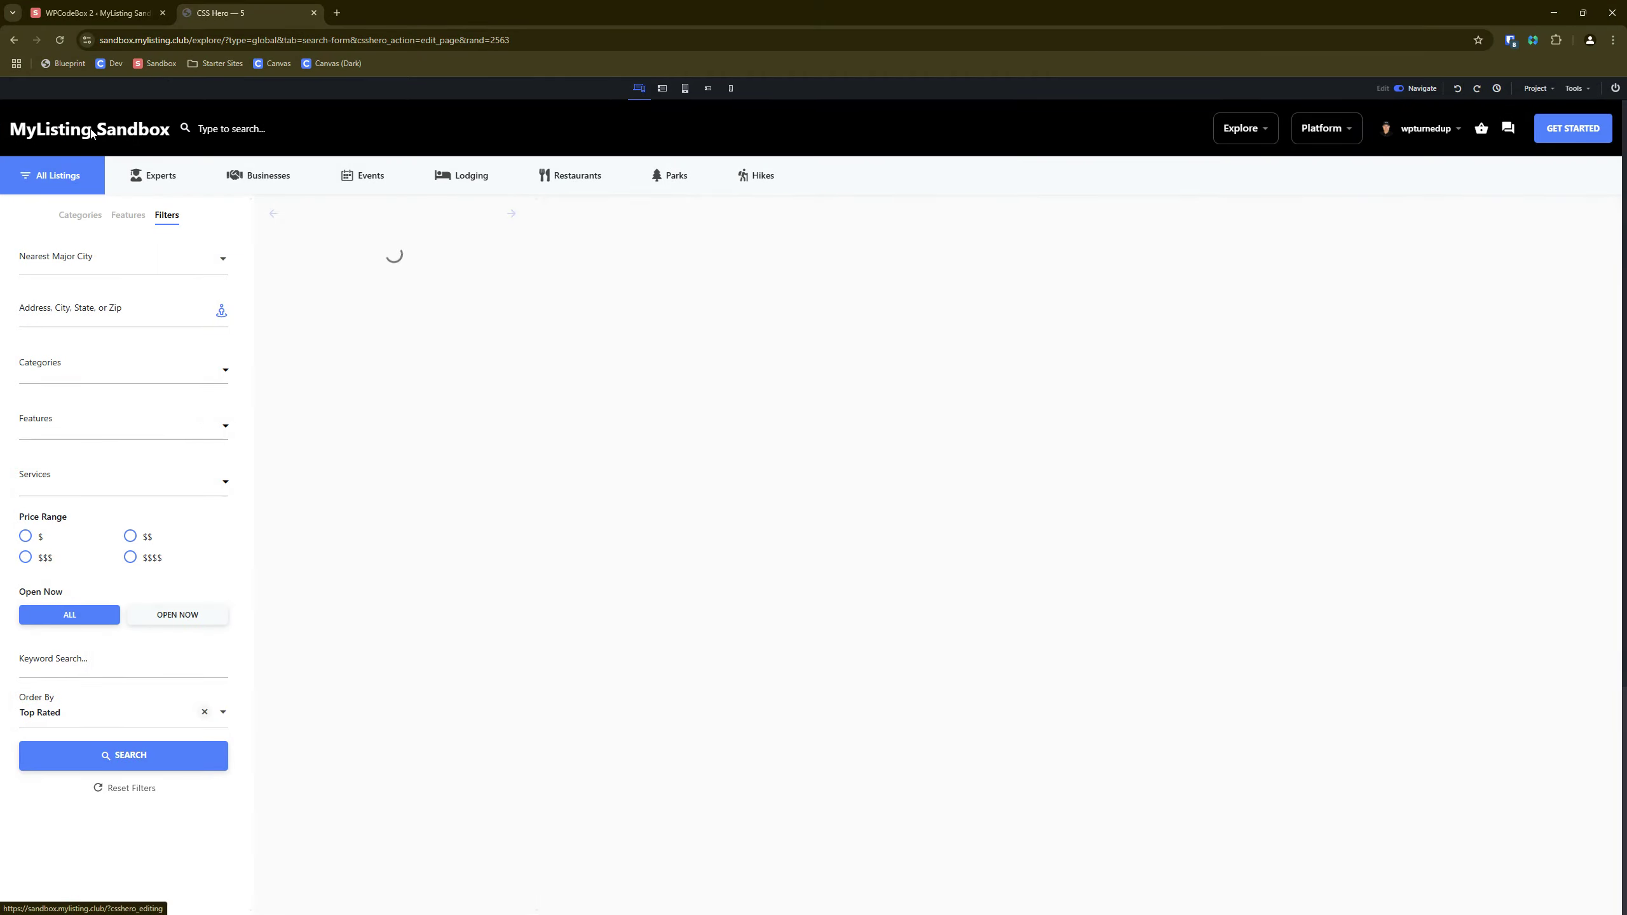
{"action": "left_click", "coordinate": [92, 131]}
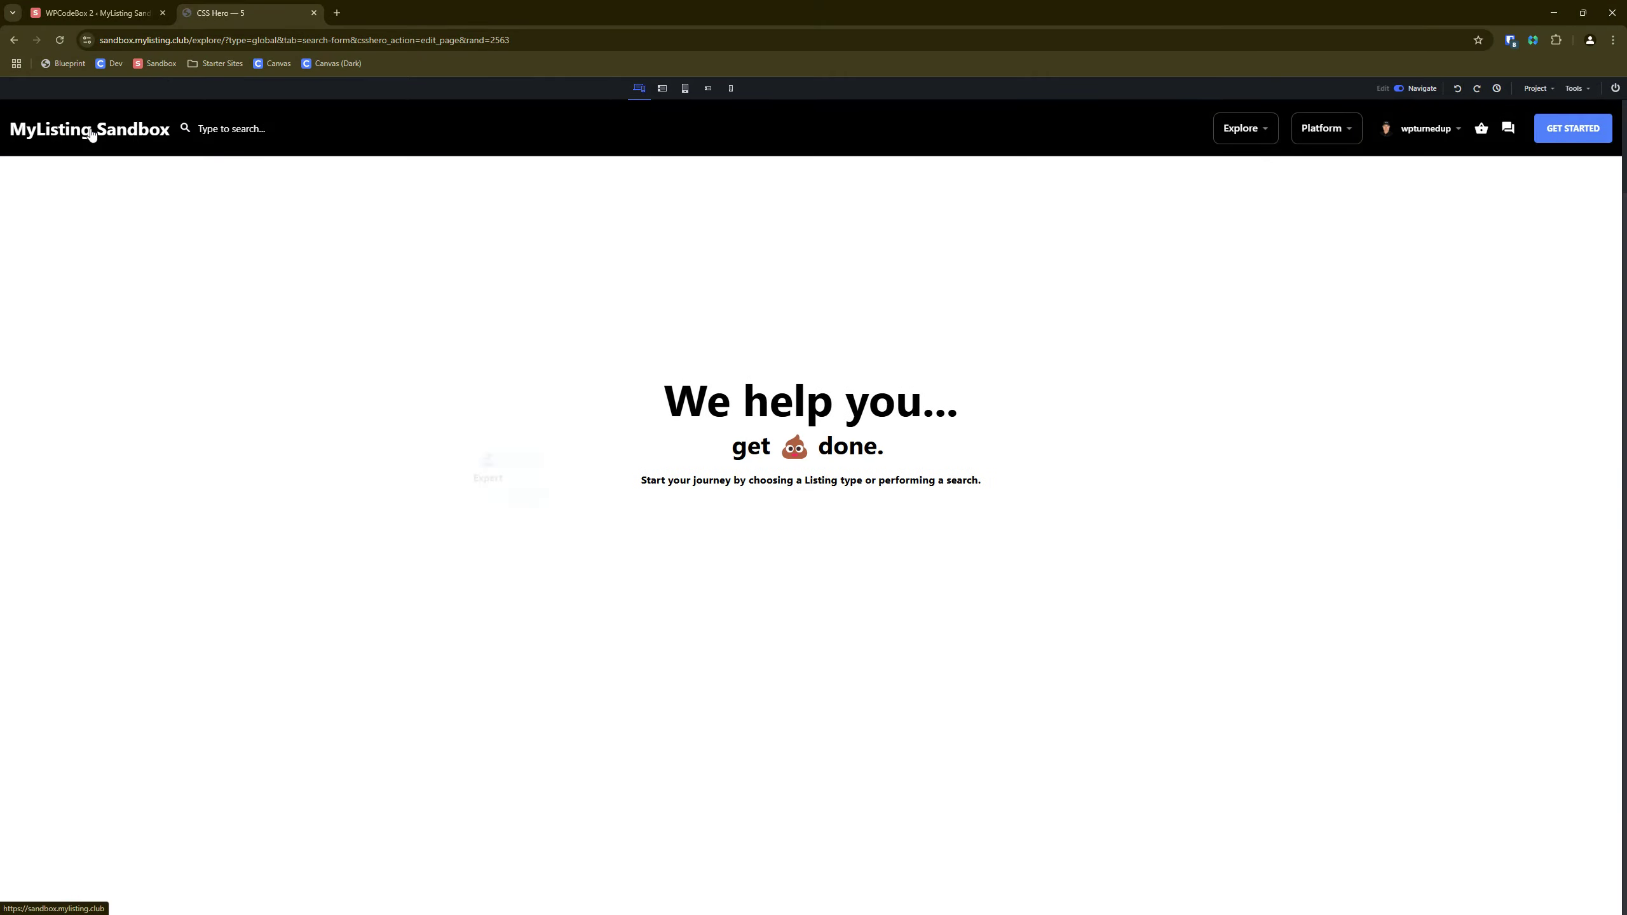
{"action": "scroll", "coordinate": [179, 229], "scroll_direction": "down", "scroll_amount": 8}
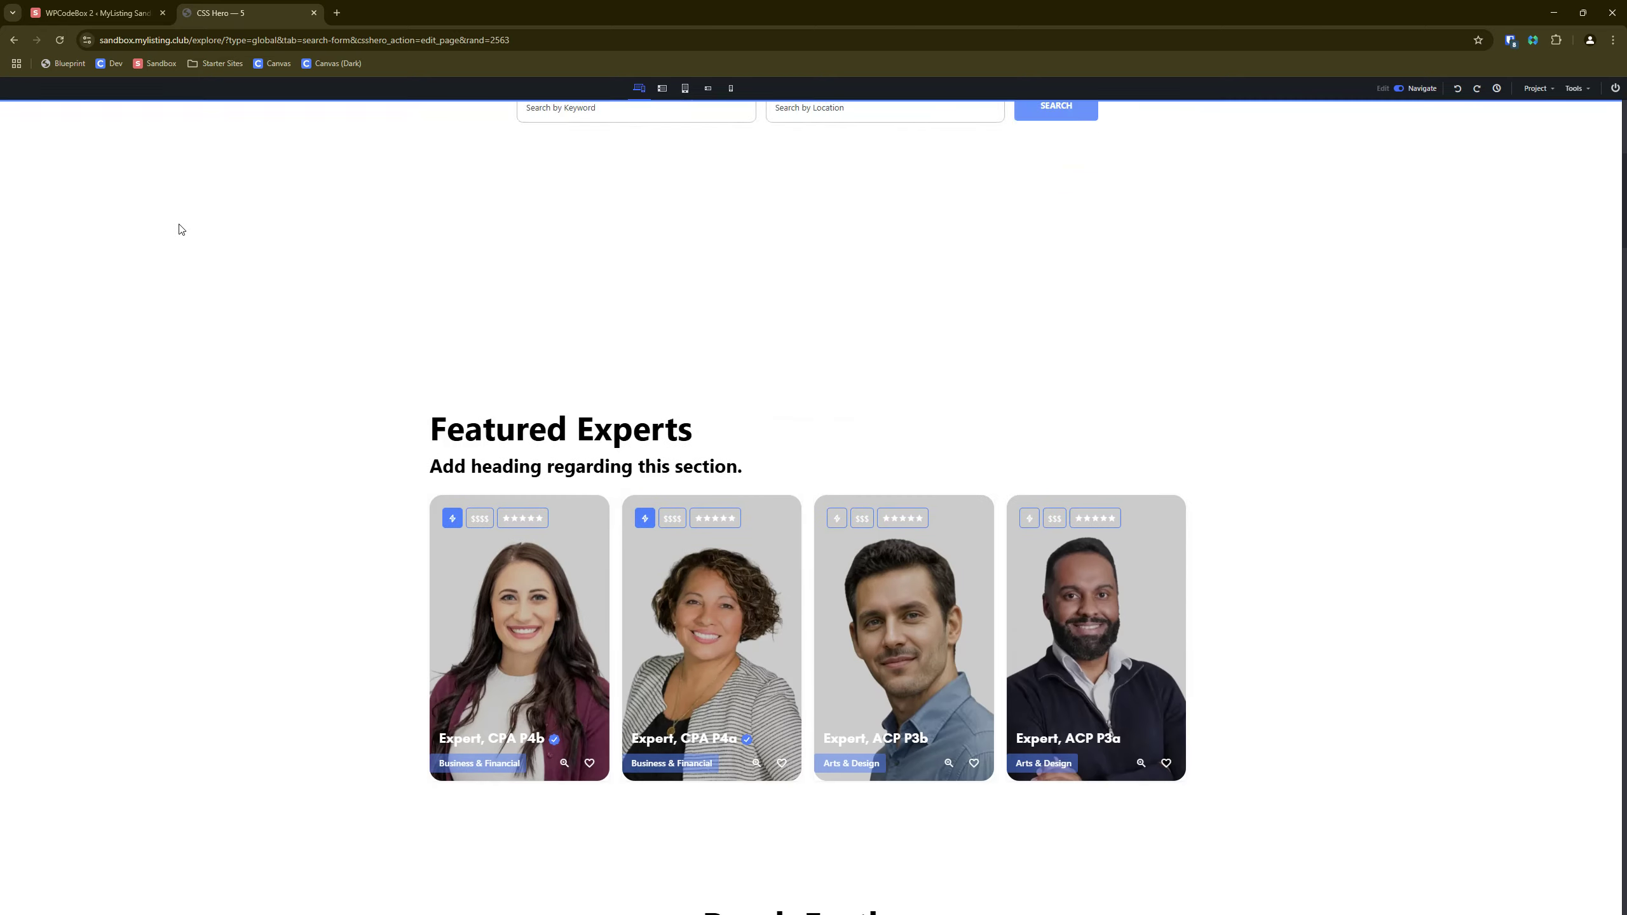
{"action": "scroll", "coordinate": [180, 229], "scroll_direction": "up", "scroll_amount": 2}
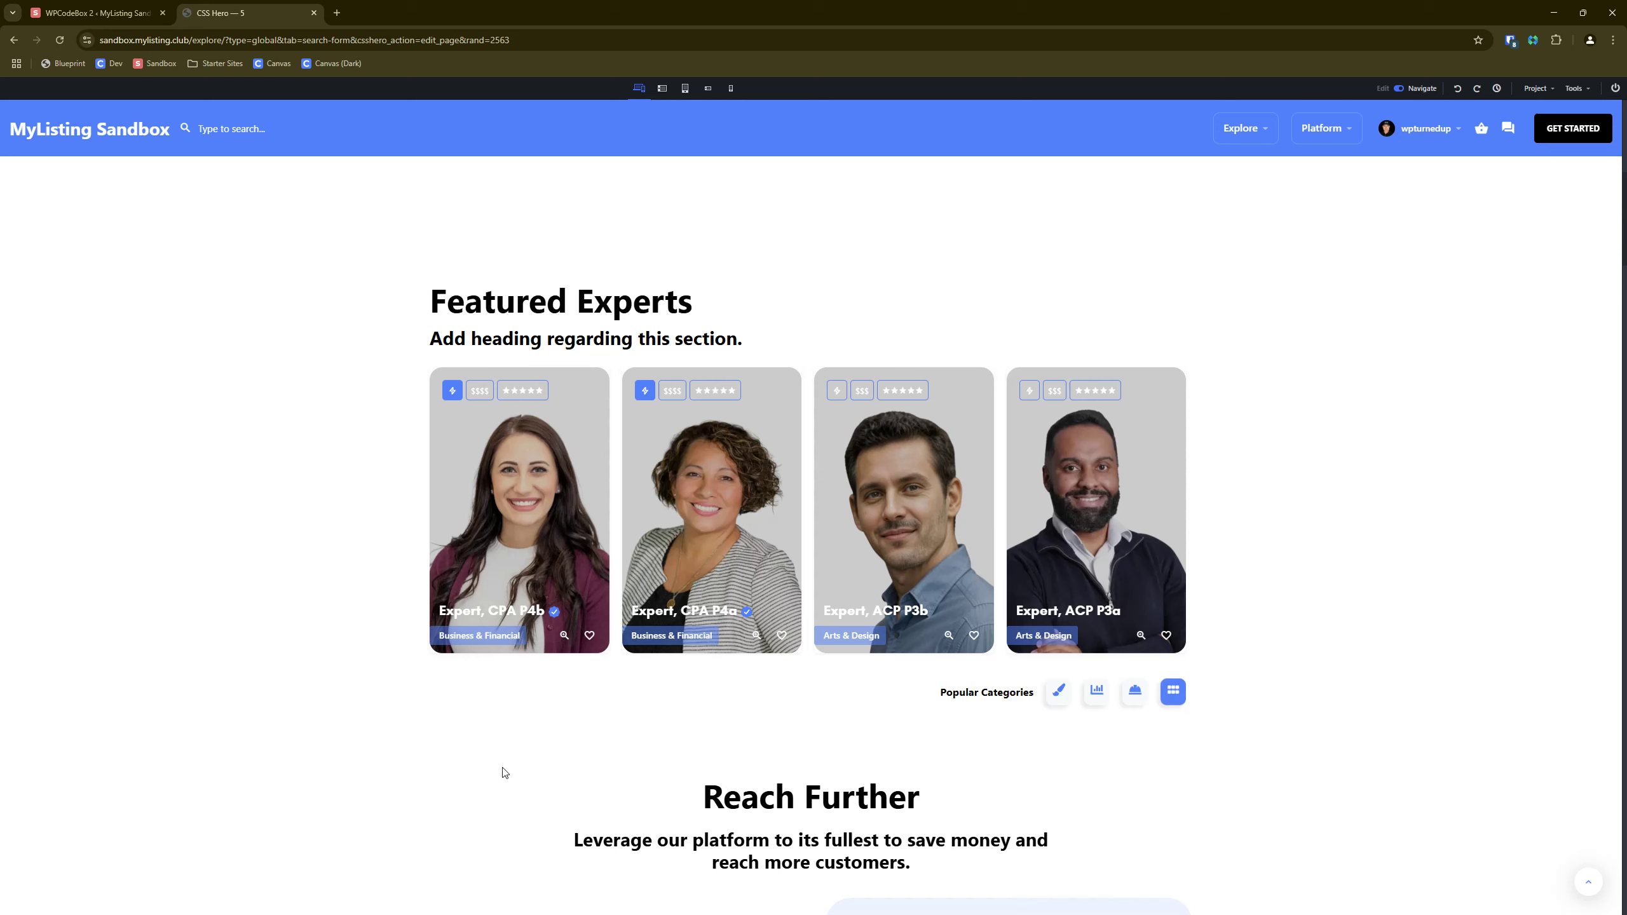
Return to edit mode and show the style properties for the Business & Financial label on the first expert card.
{"action": "key", "text": "ctrl"}
{"action": "key", "text": "ctrl"}
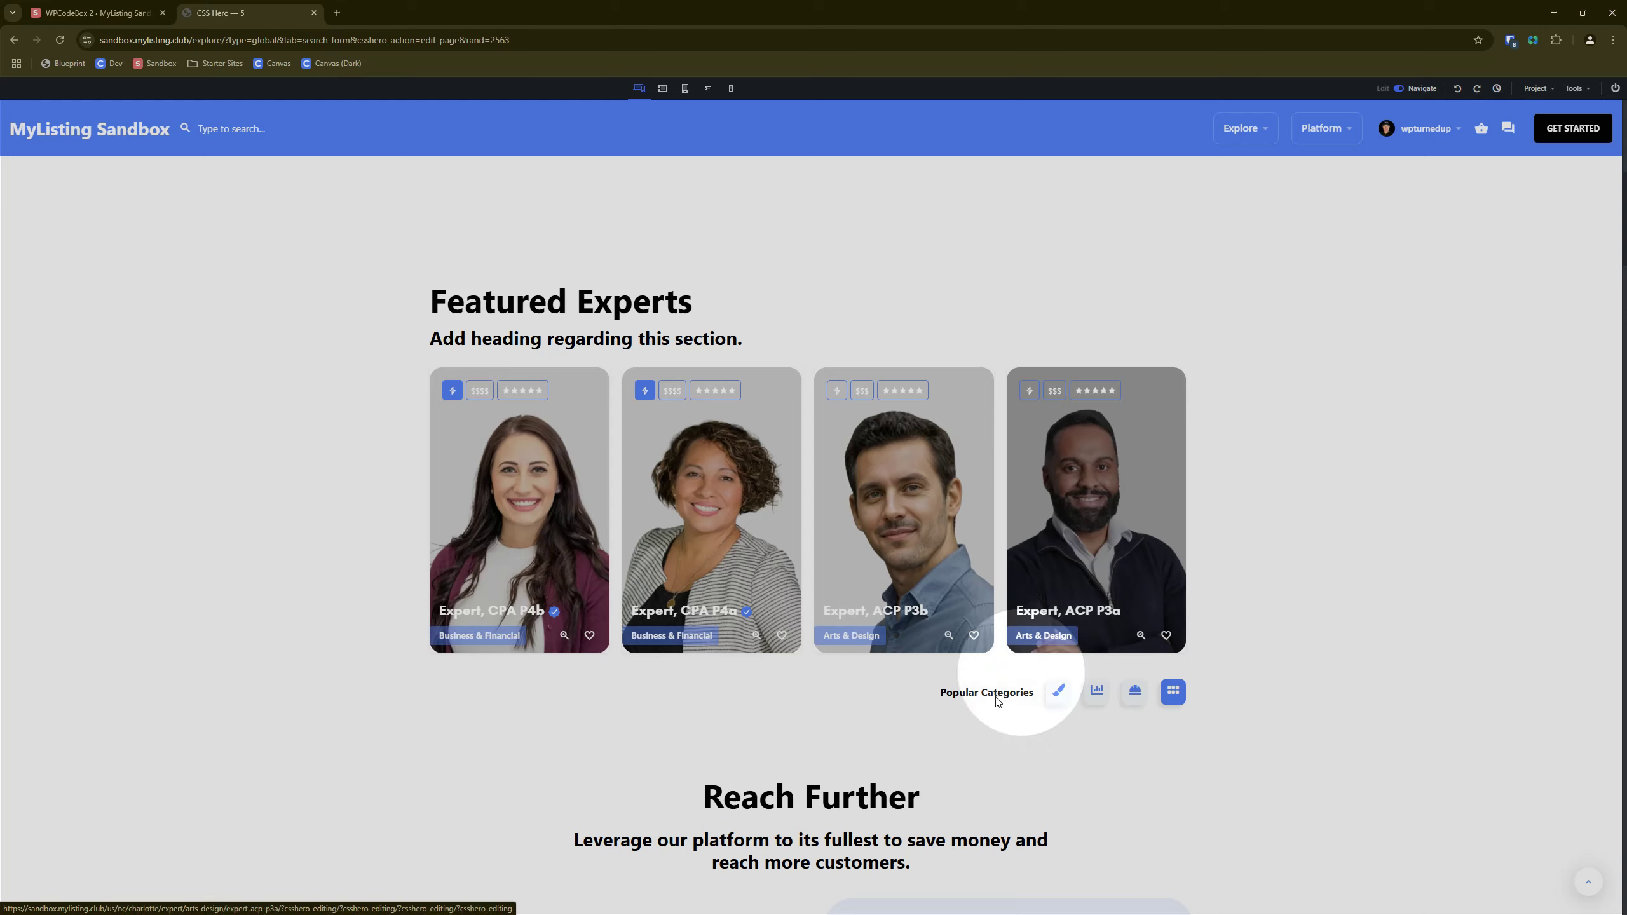
{"action": "key", "text": "ctrl"}
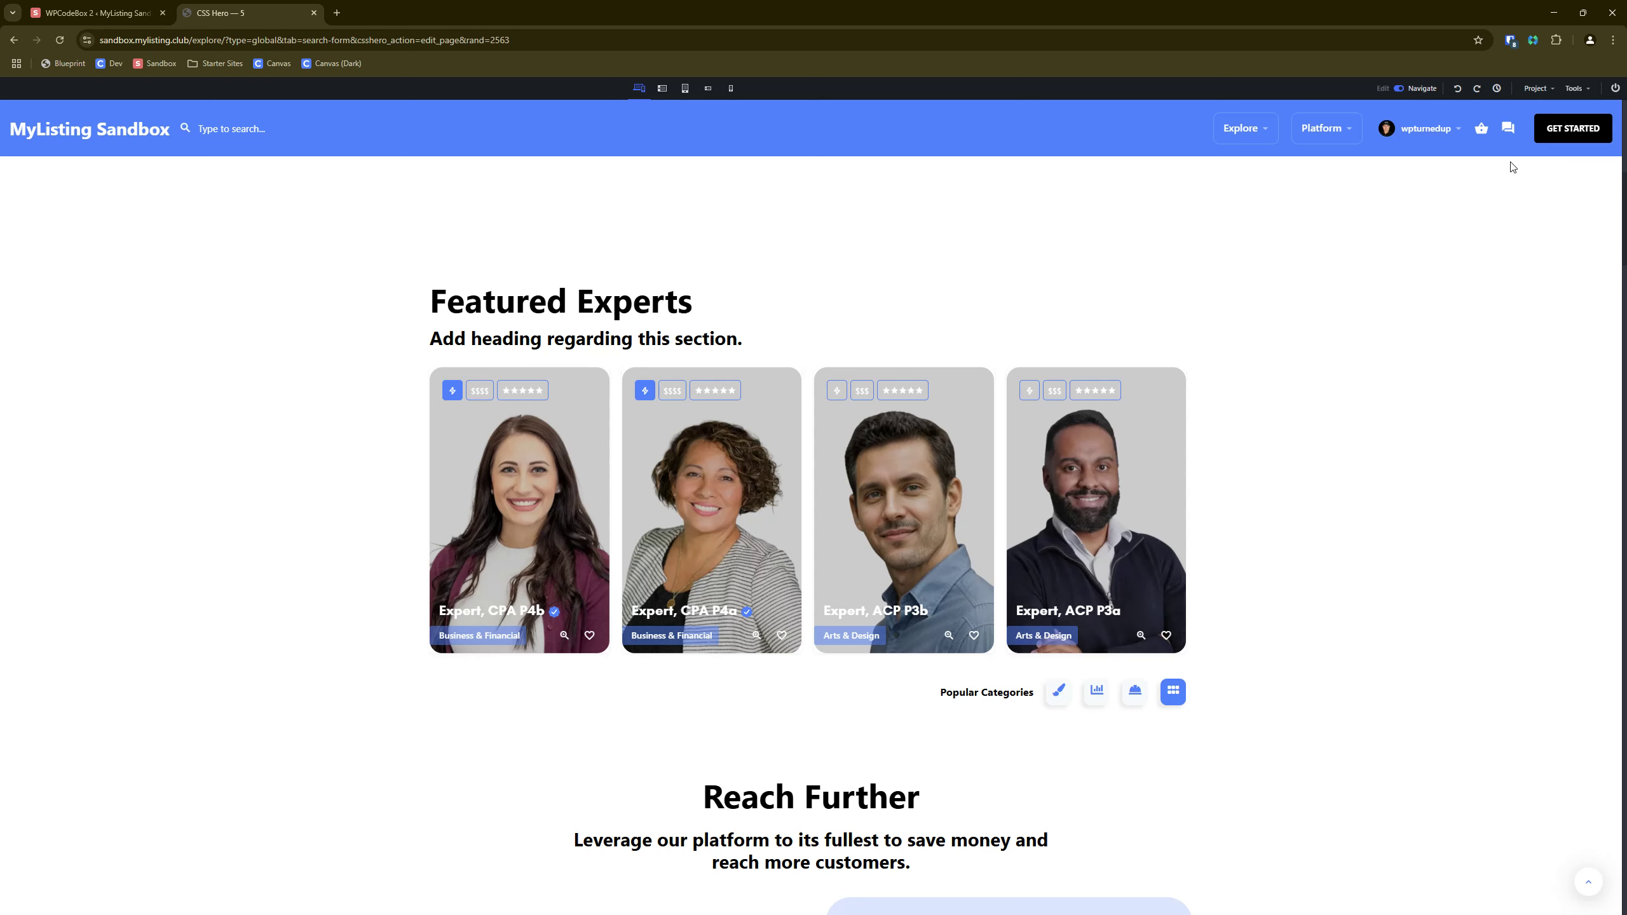
{"action": "key", "text": "ctrl"}
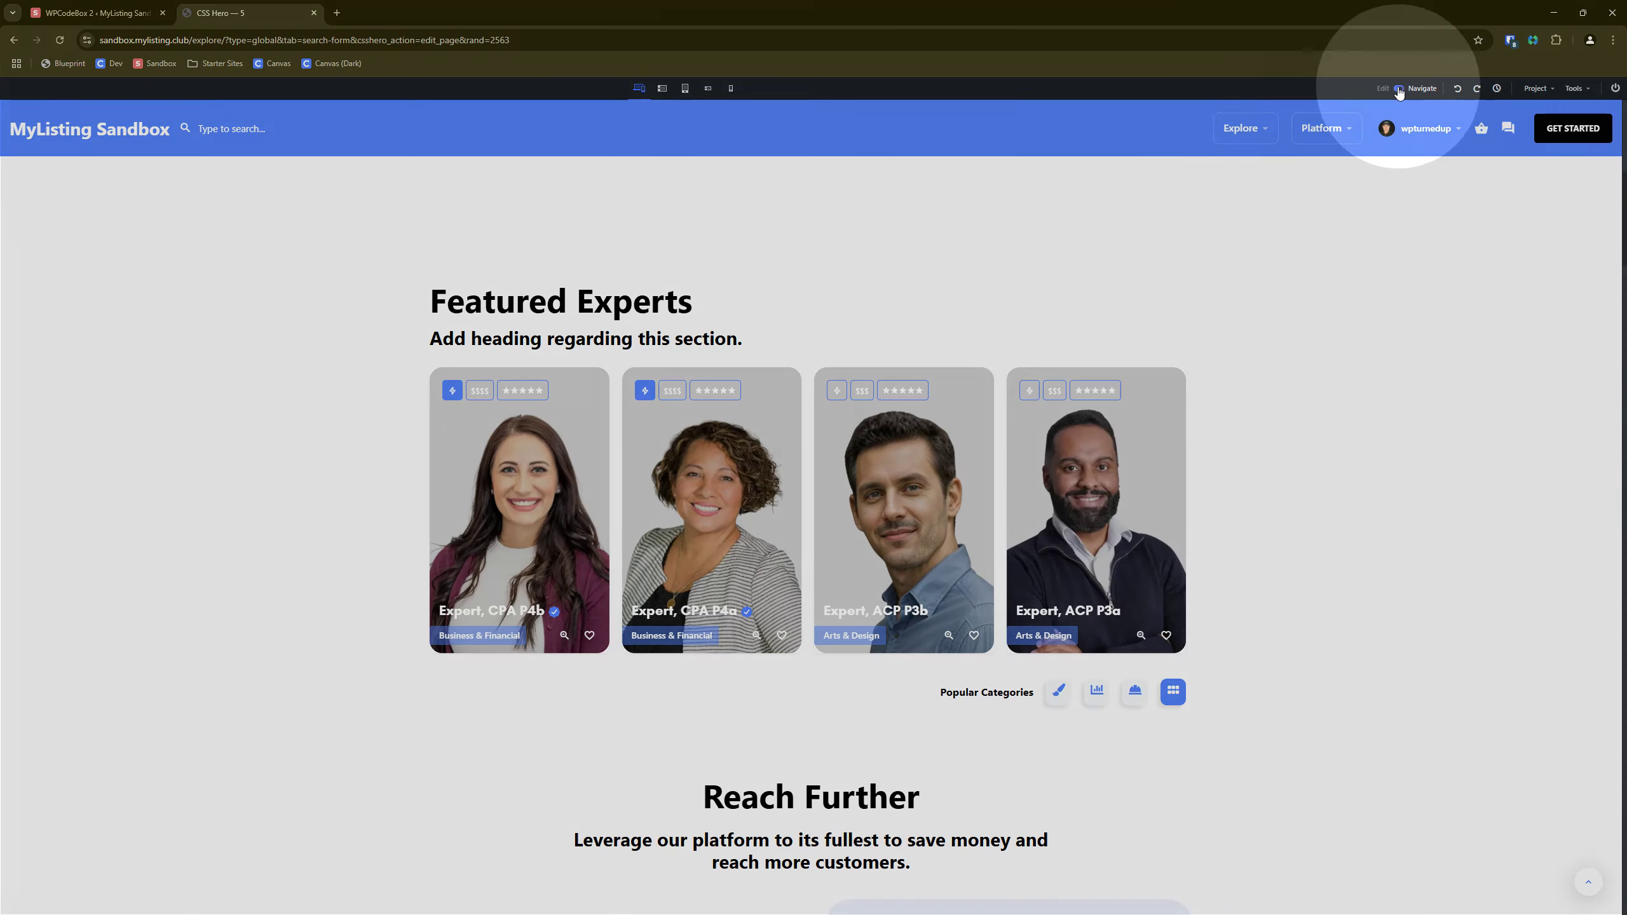
{"action": "left_click", "coordinate": [1399, 90]}
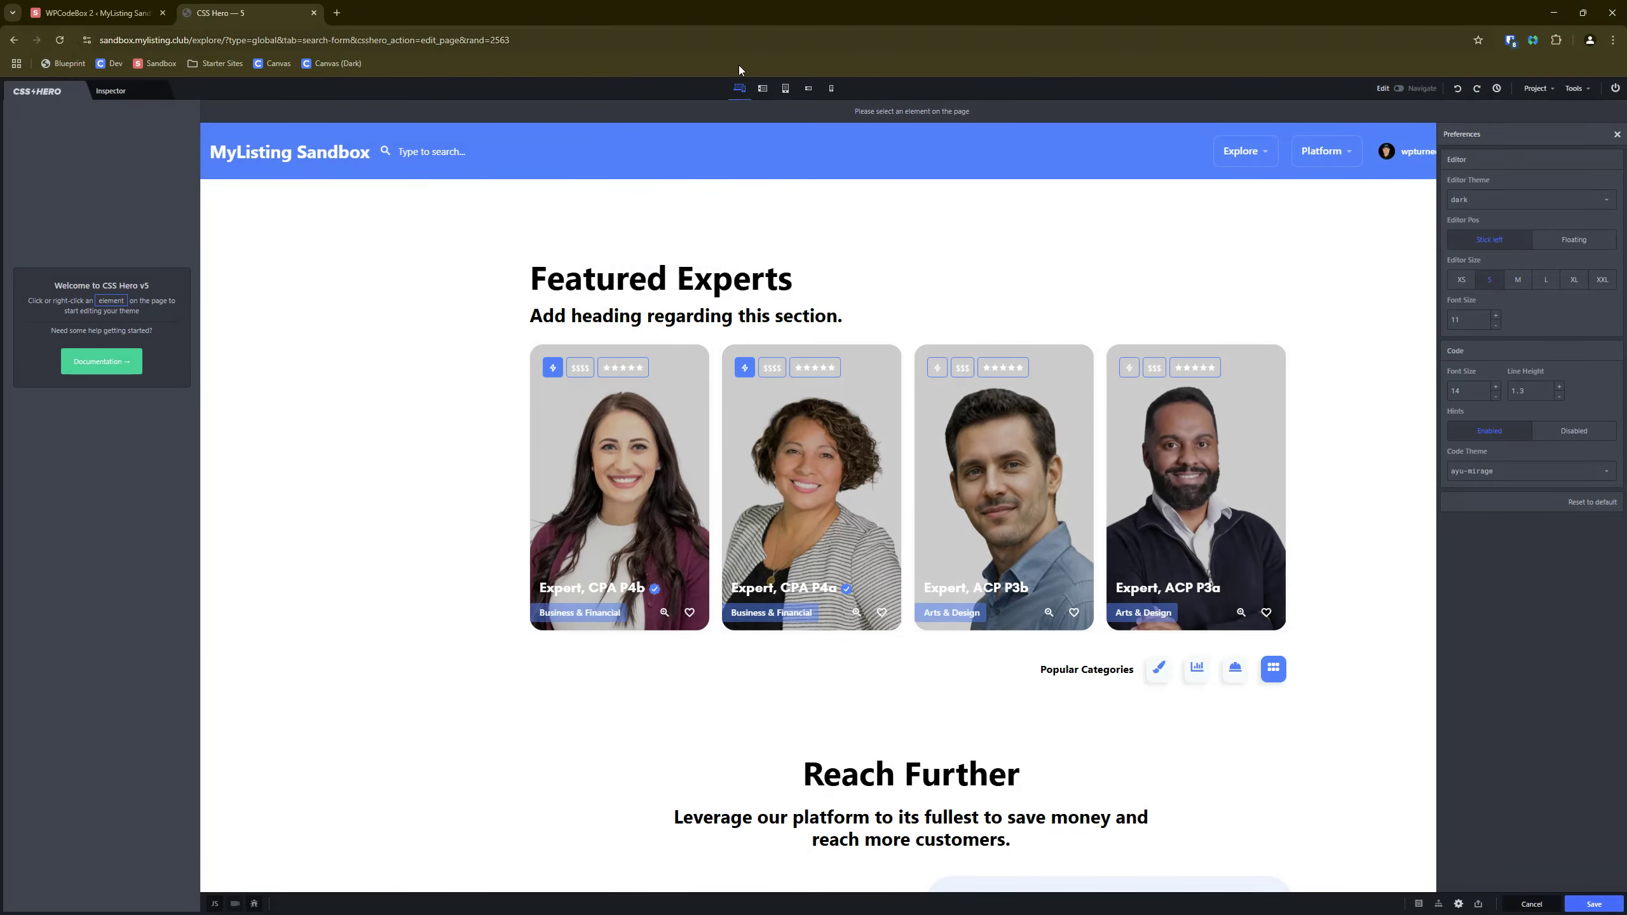
{"action": "left_click", "coordinate": [577, 615]}
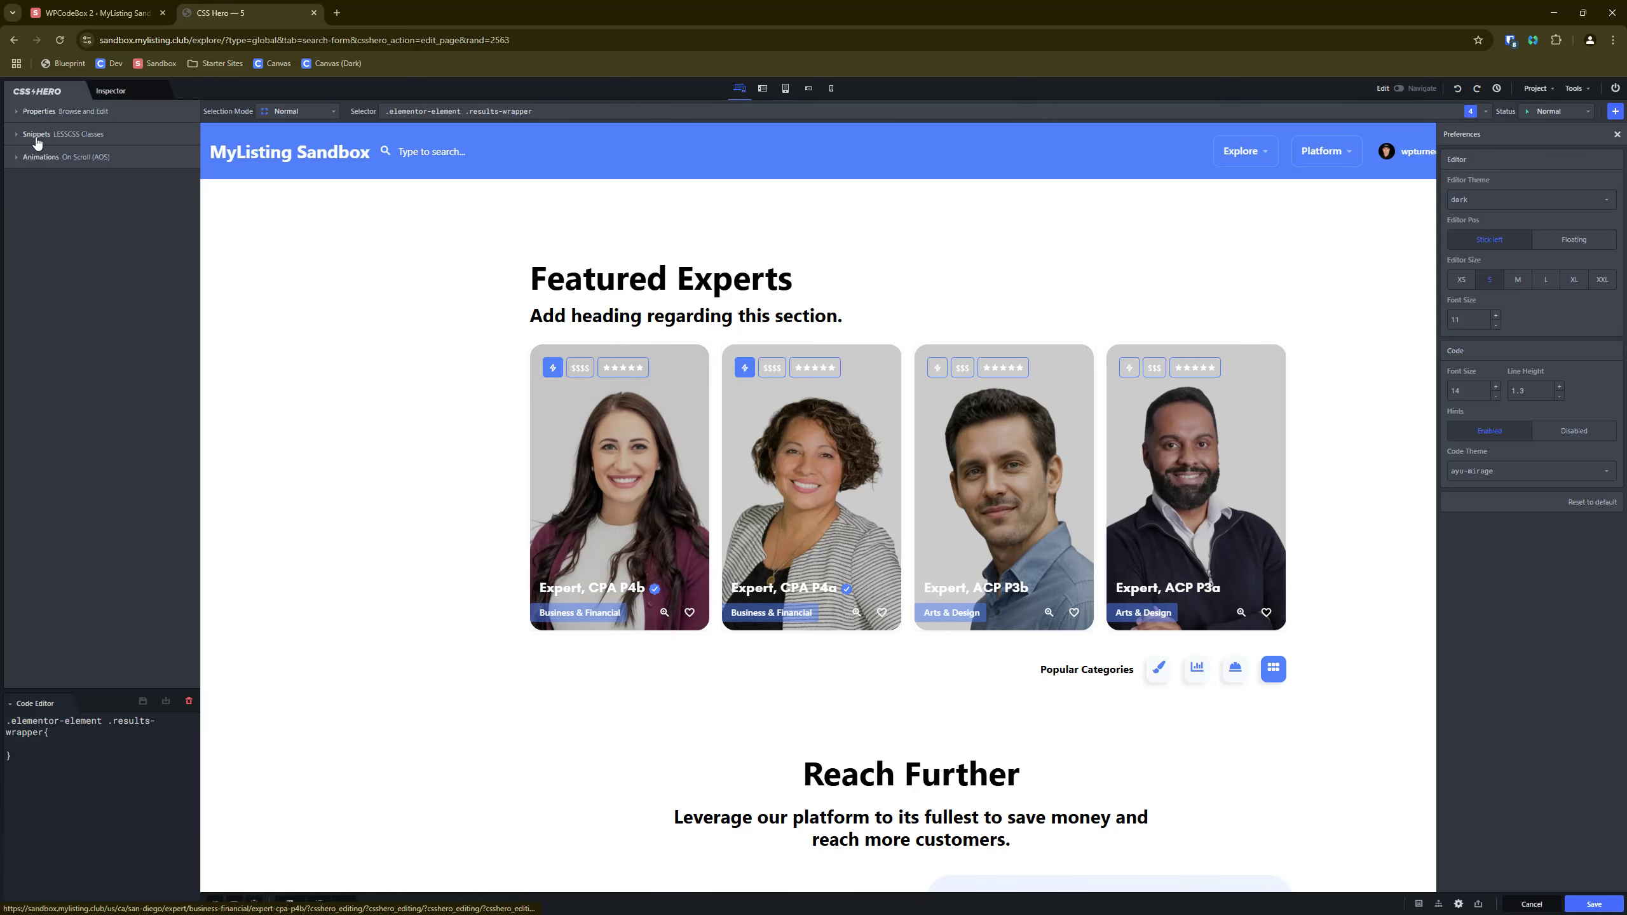
{"action": "left_click", "coordinate": [38, 112]}
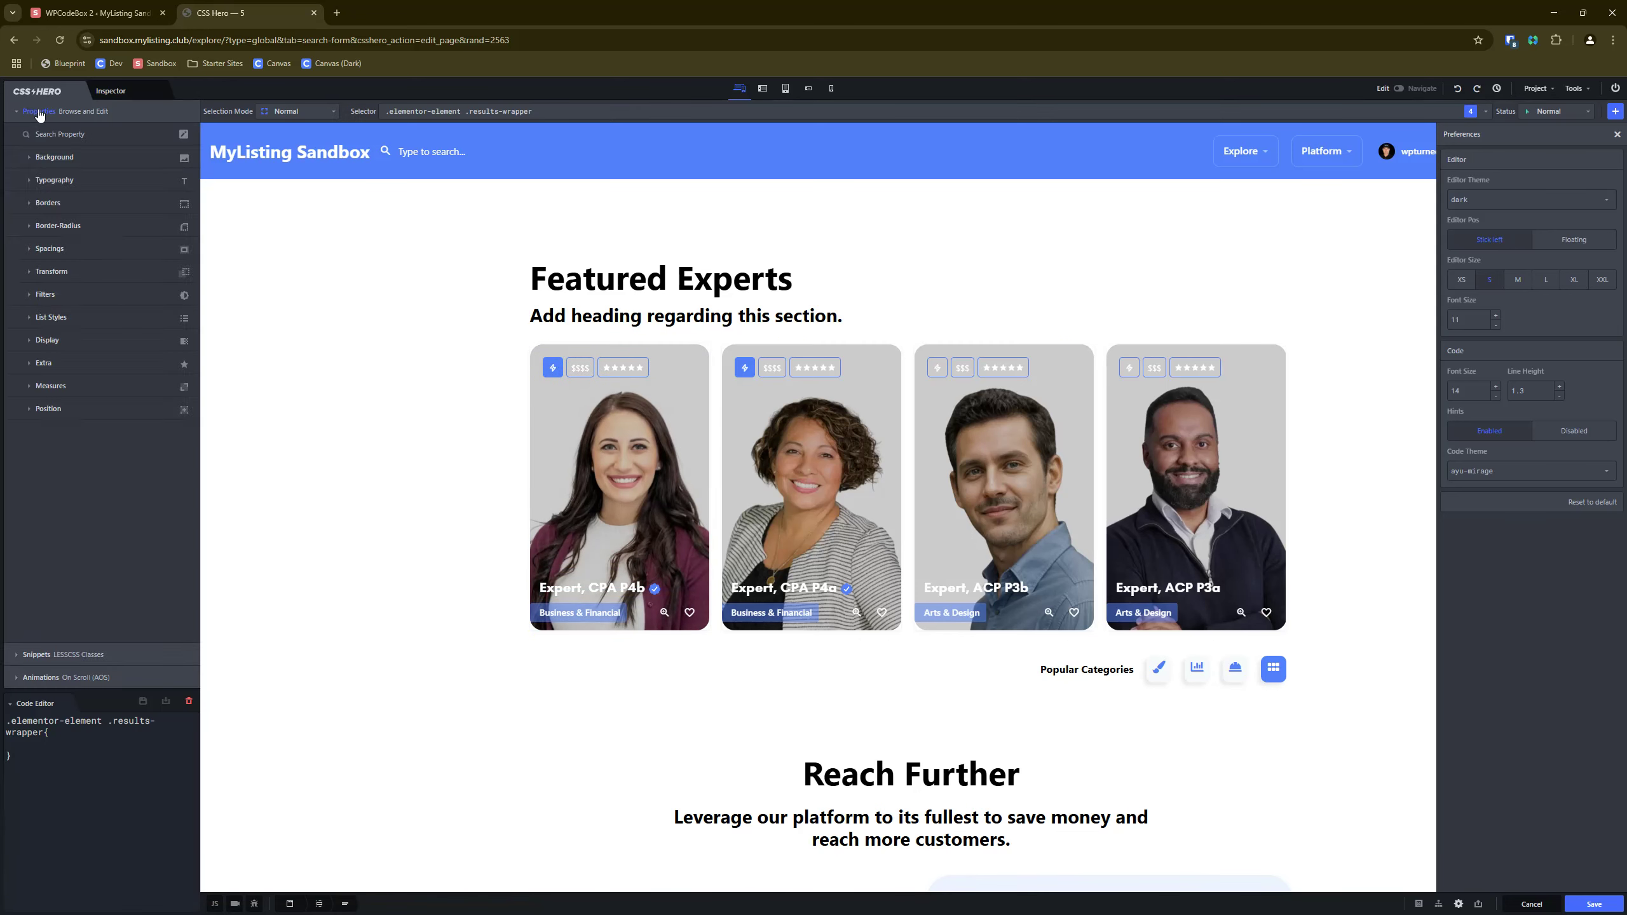
Try an orange and a solid blue rgba(17,58,218,1) background on the selected results wrapper, and reload the editor to discard them.
{"action": "left_click", "coordinate": [68, 163]}
{"action": "left_click", "coordinate": [192, 175]}
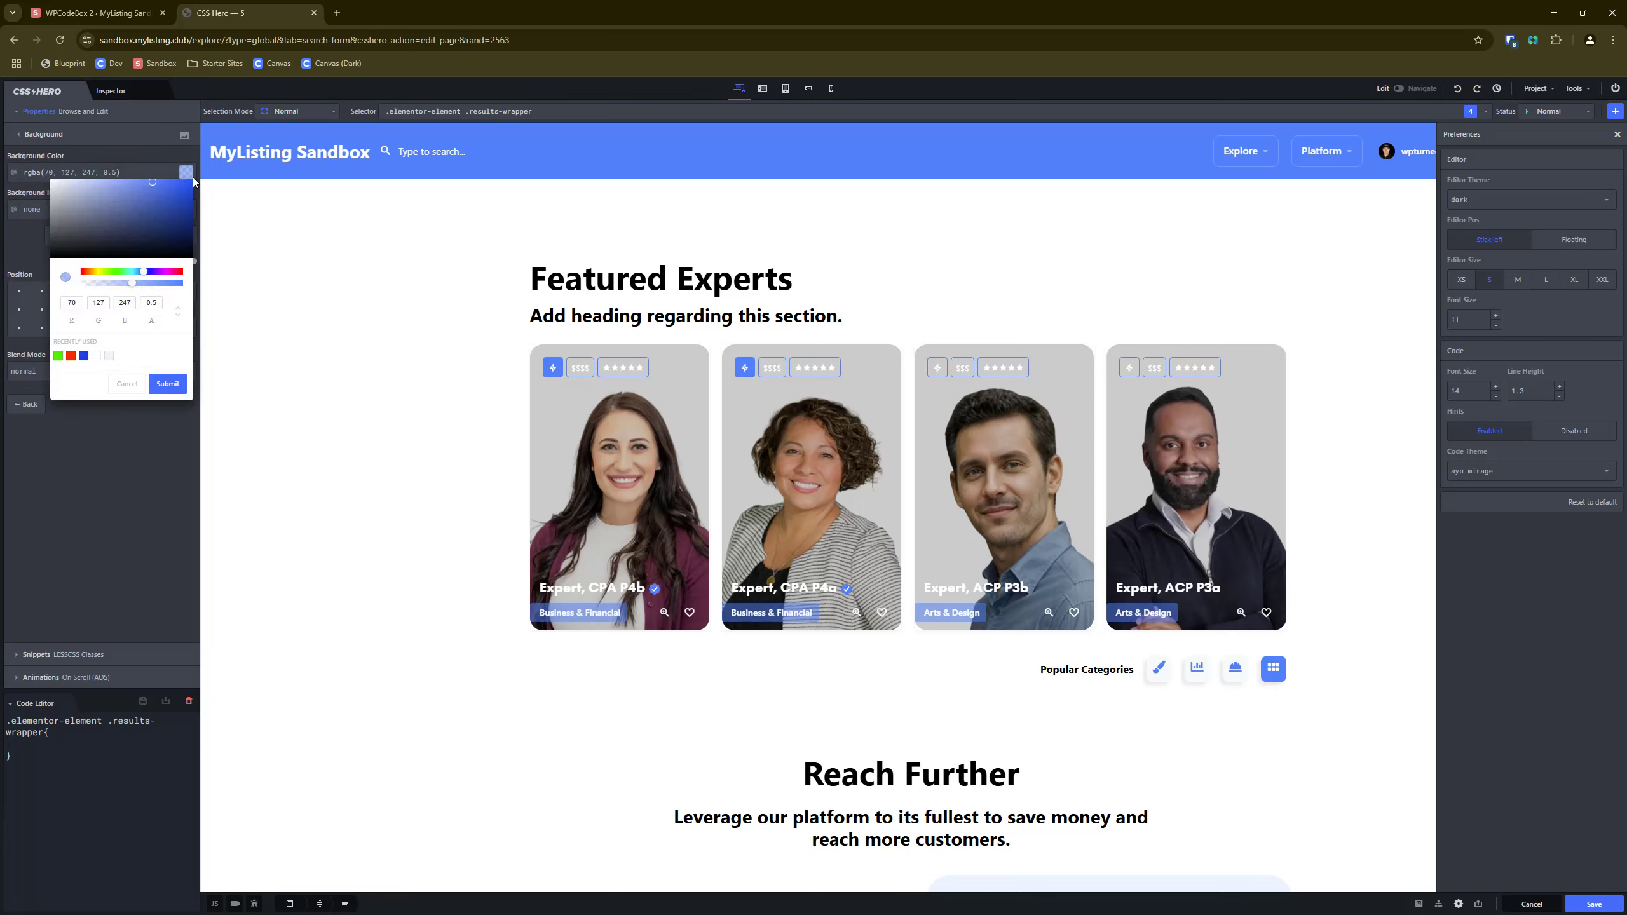
{"action": "left_click_drag", "start_coordinate": [94, 269], "coordinate": [87, 273]}
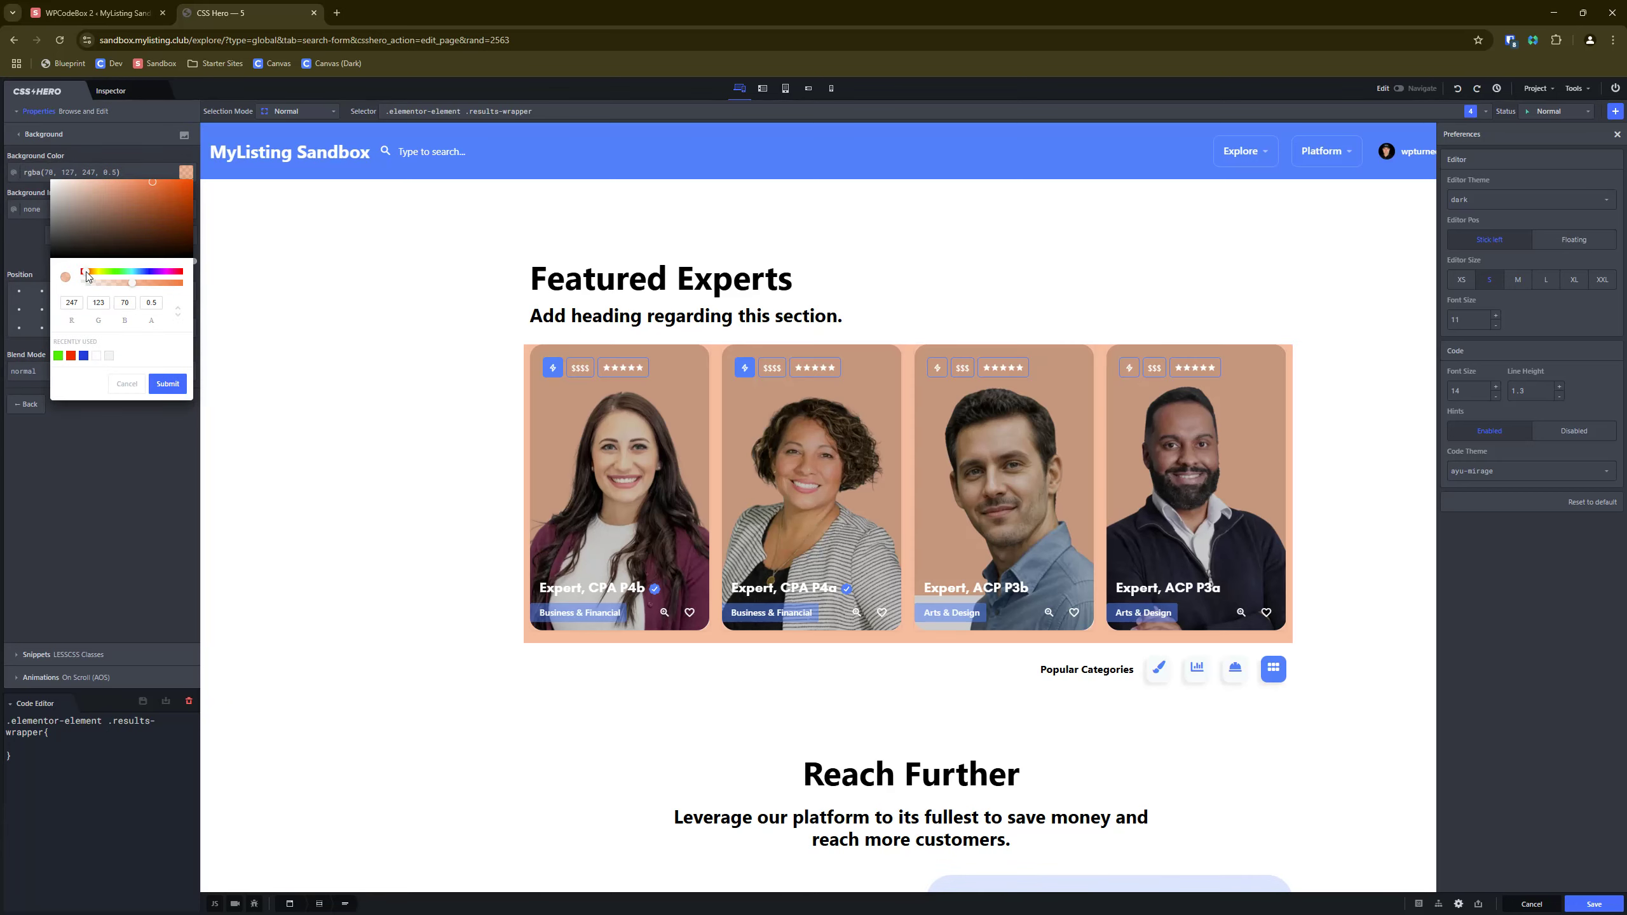
{"action": "left_click", "coordinate": [128, 384]}
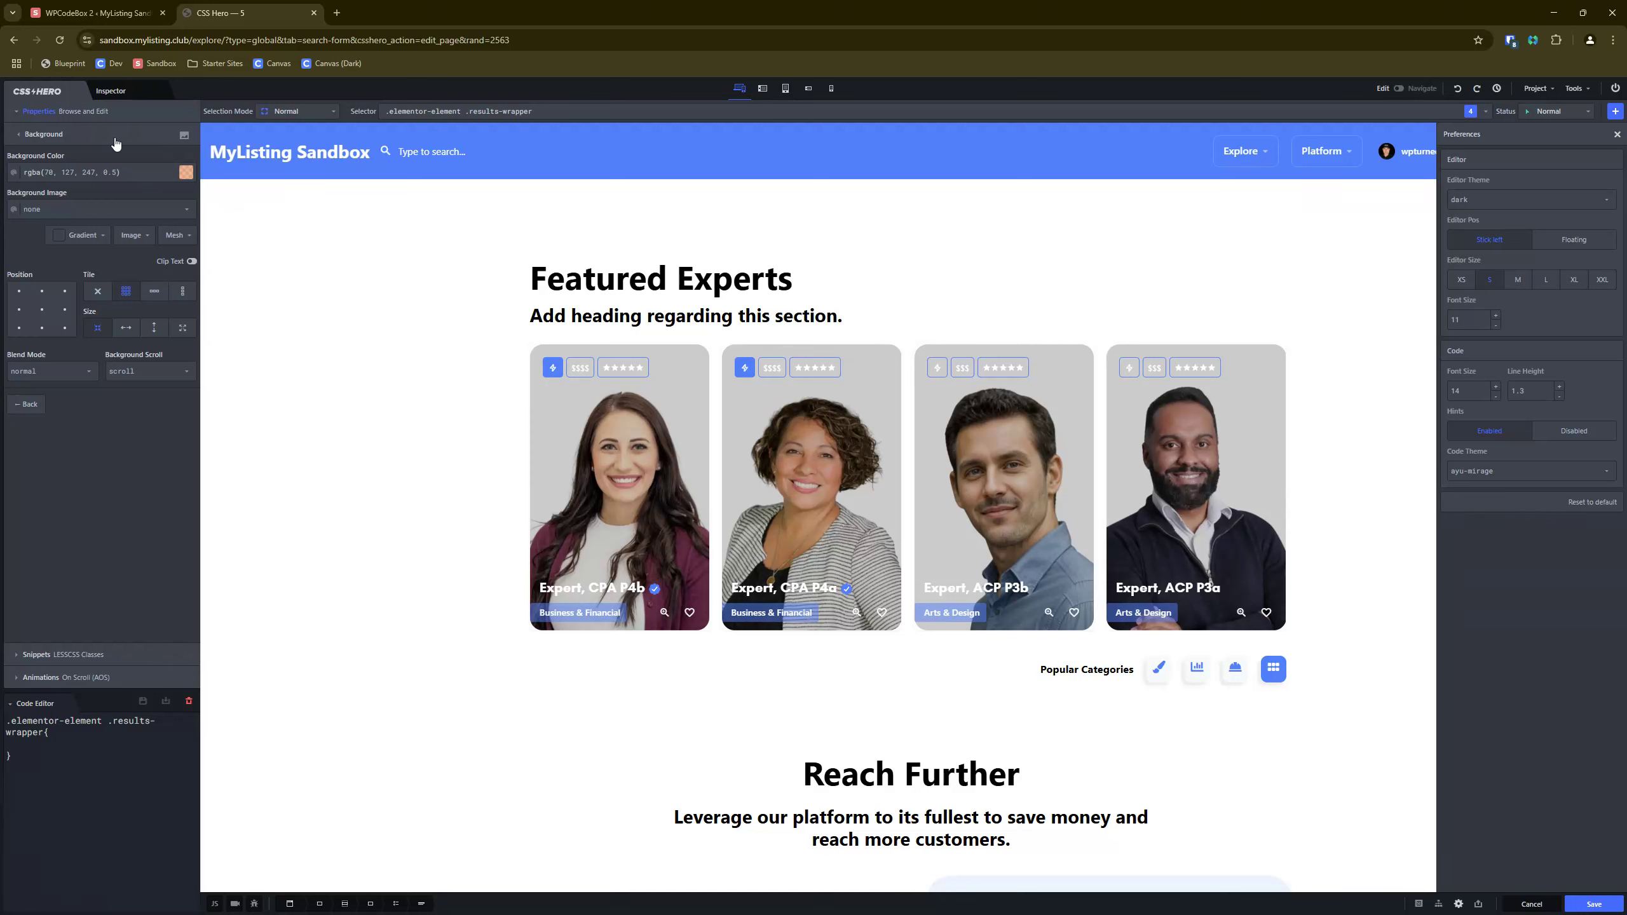
{"action": "left_click", "coordinate": [188, 170]}
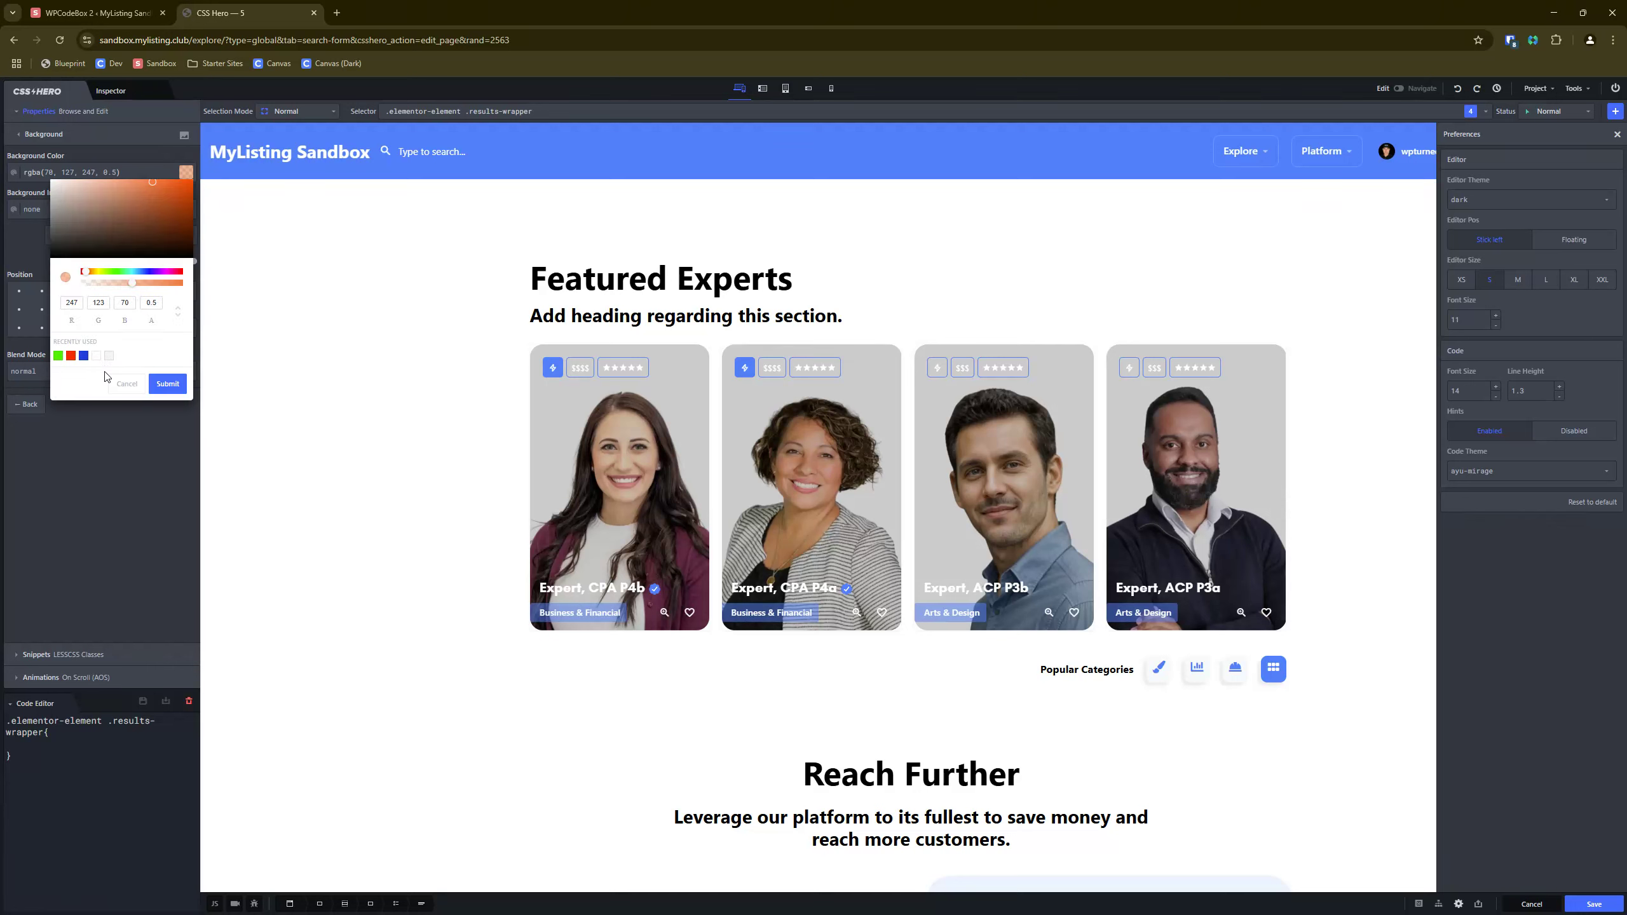
{"action": "left_click", "coordinate": [83, 356]}
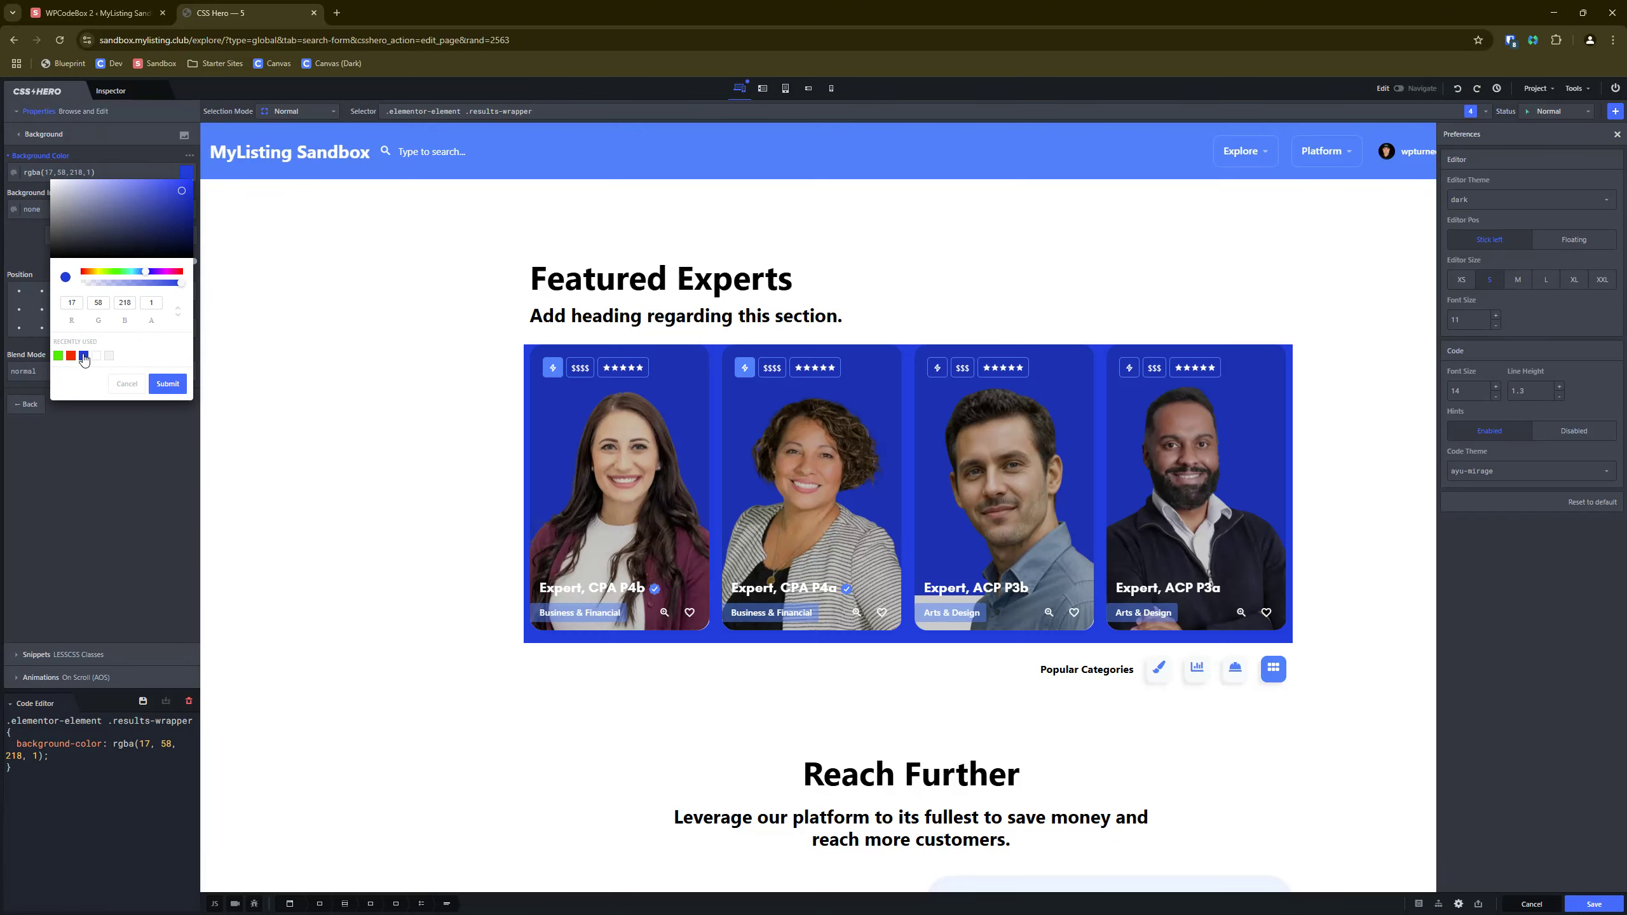
{"action": "left_click", "coordinate": [128, 377]}
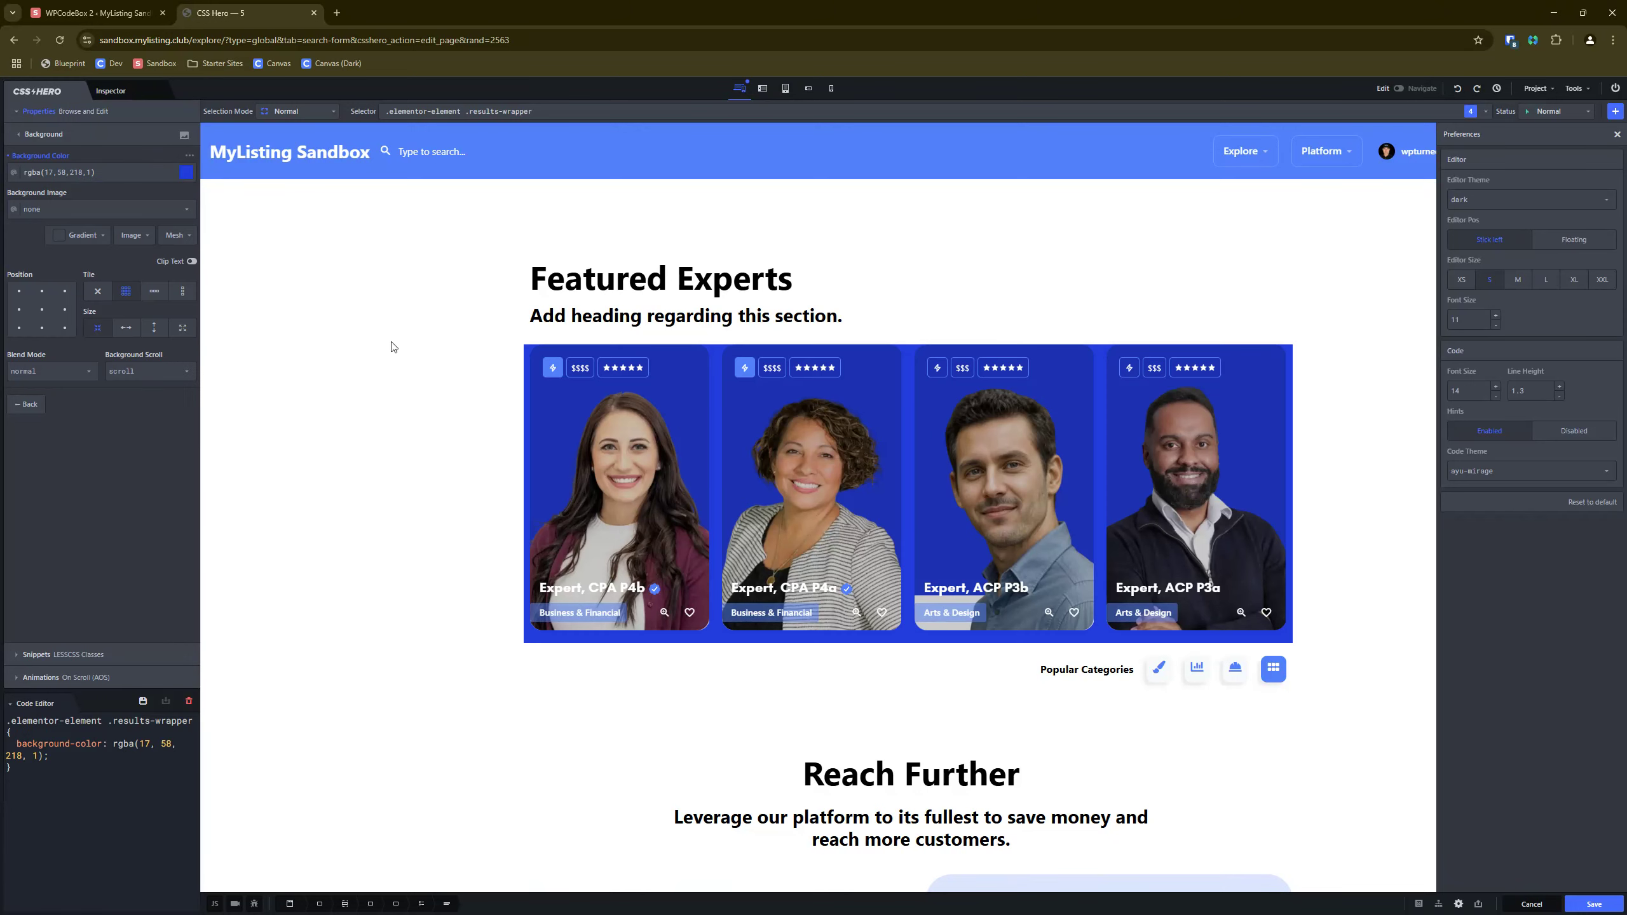
{"action": "left_click", "coordinate": [58, 42]}
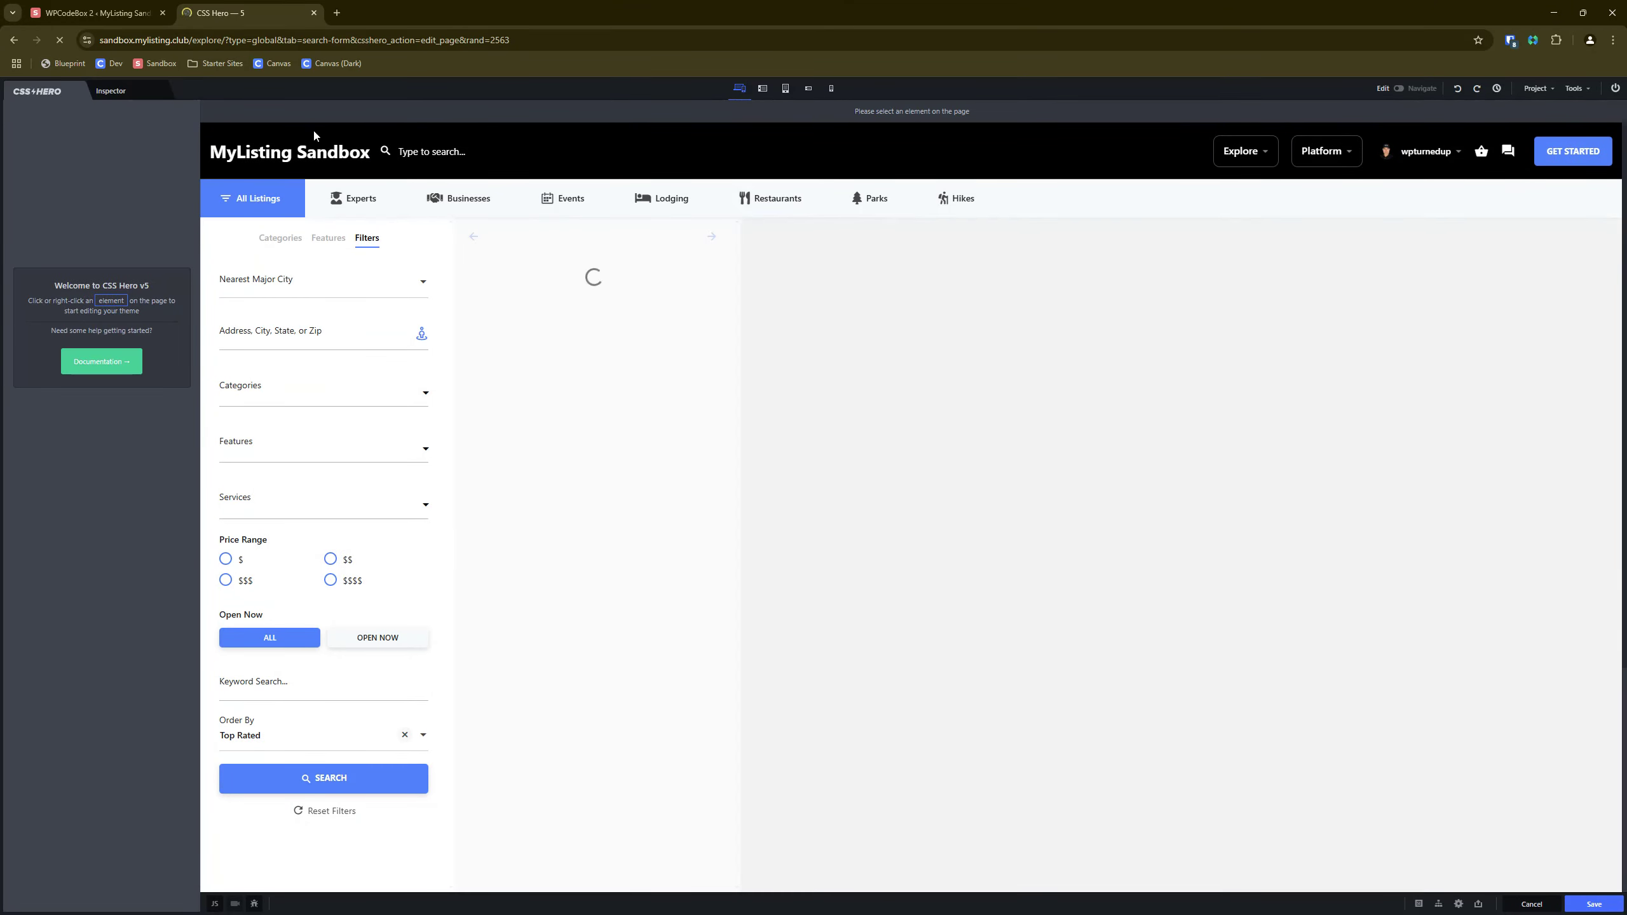
Navigate from the Explore page to the home page and resume edit mode at the Featured Experts section.
{"action": "left_click", "coordinate": [1400, 90]}
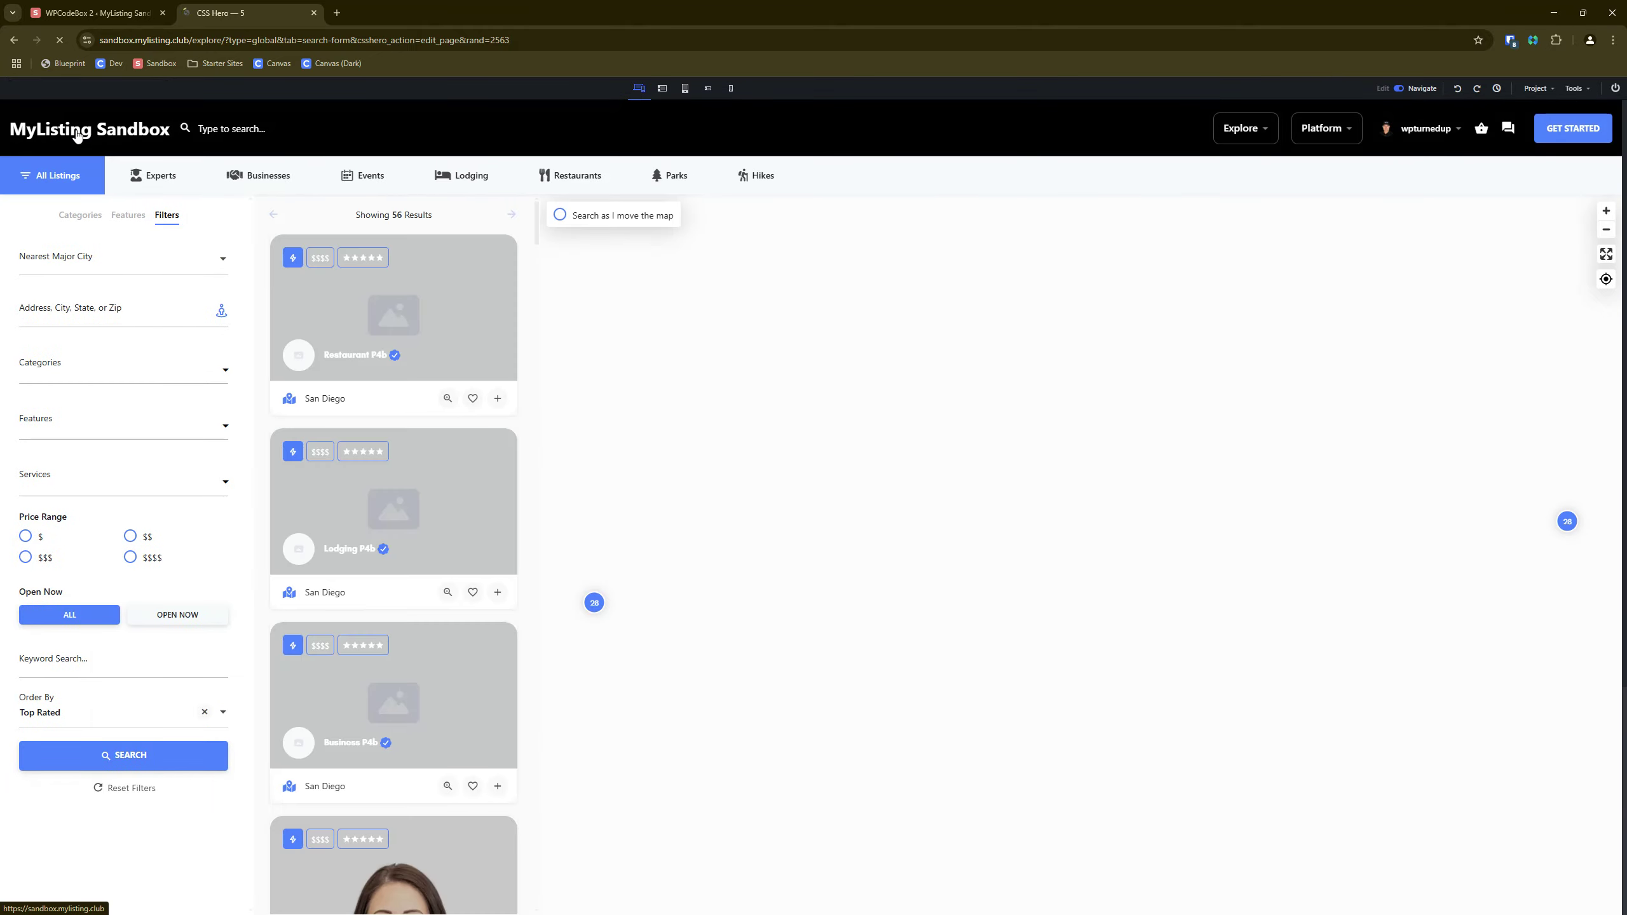
{"action": "left_click", "coordinate": [77, 132]}
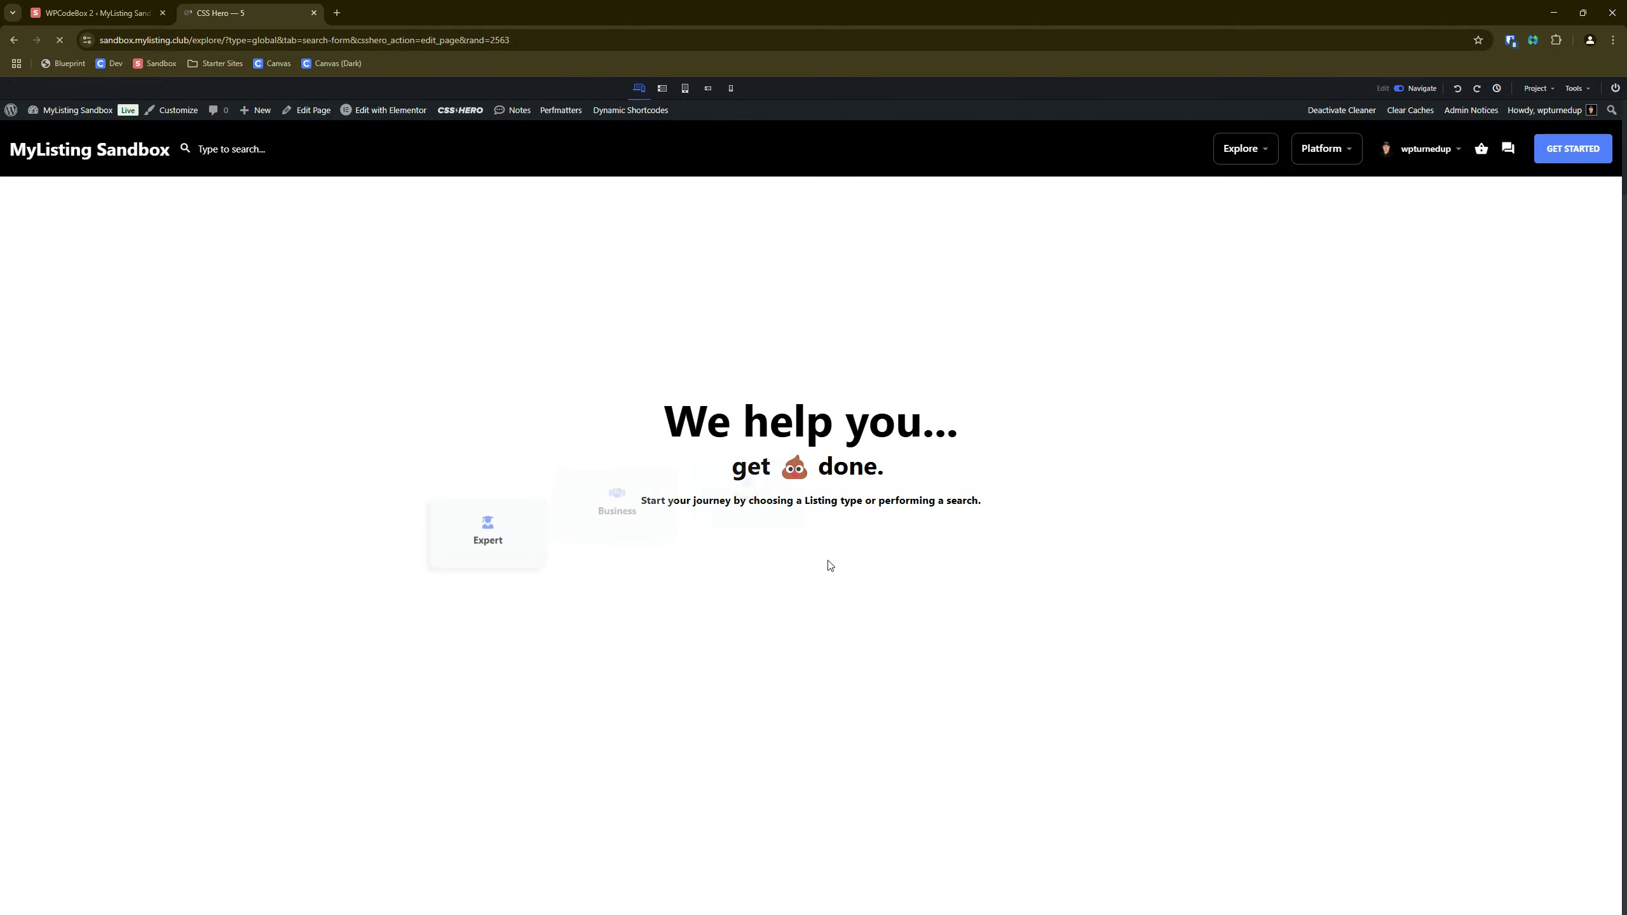
{"action": "left_click", "coordinate": [1384, 90]}
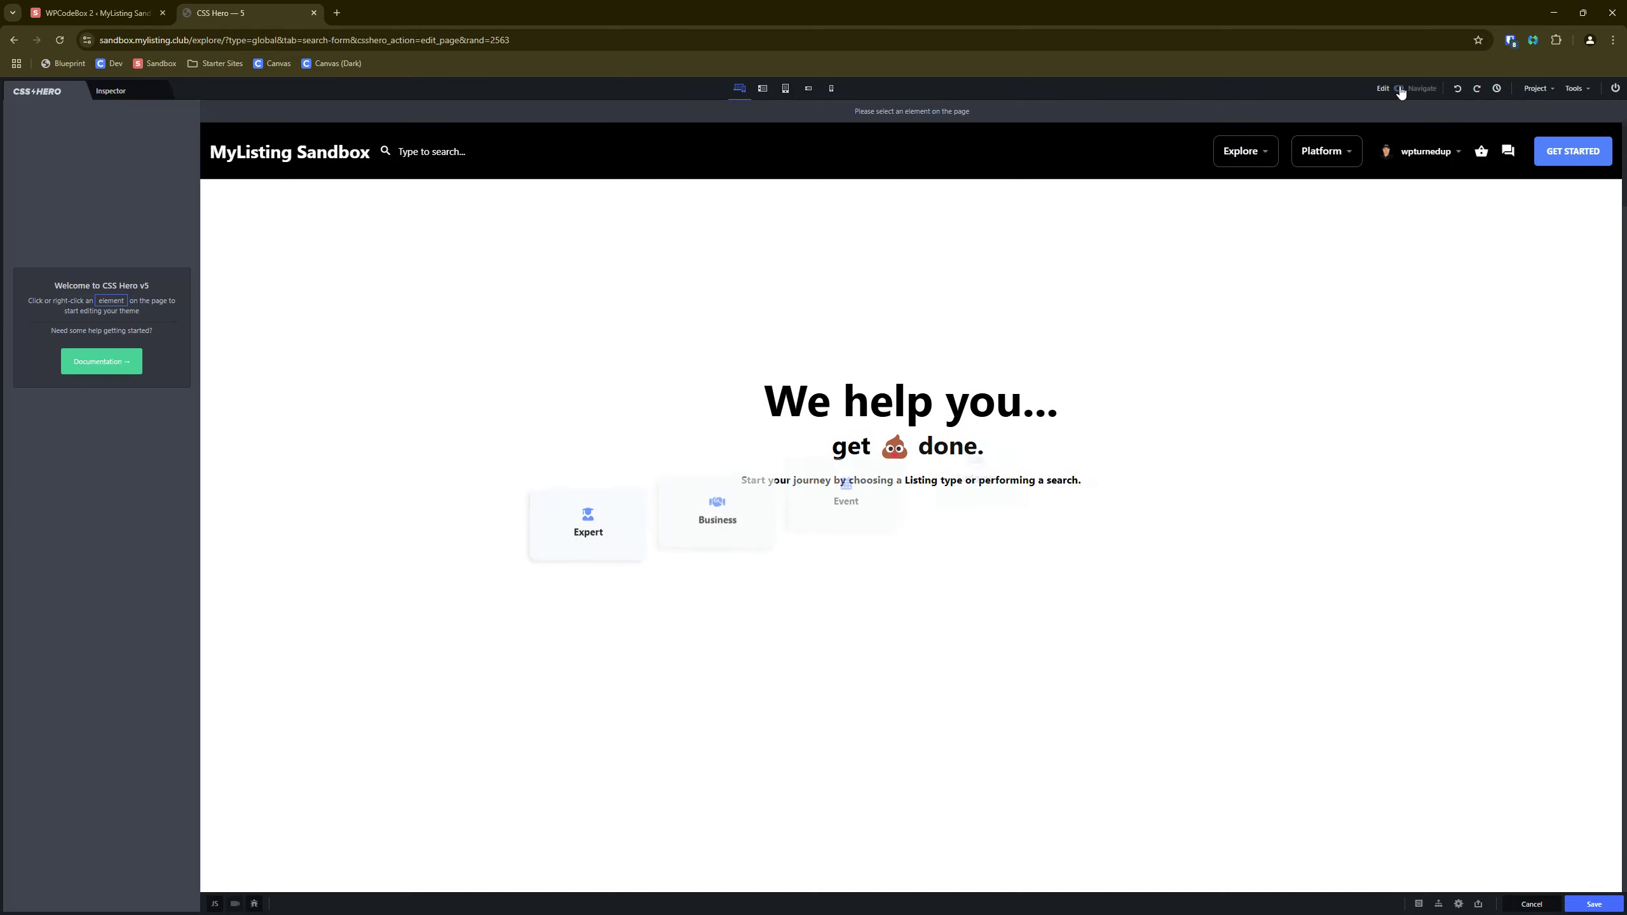
{"action": "scroll", "coordinate": [696, 532], "scroll_direction": "down", "scroll_amount": 8}
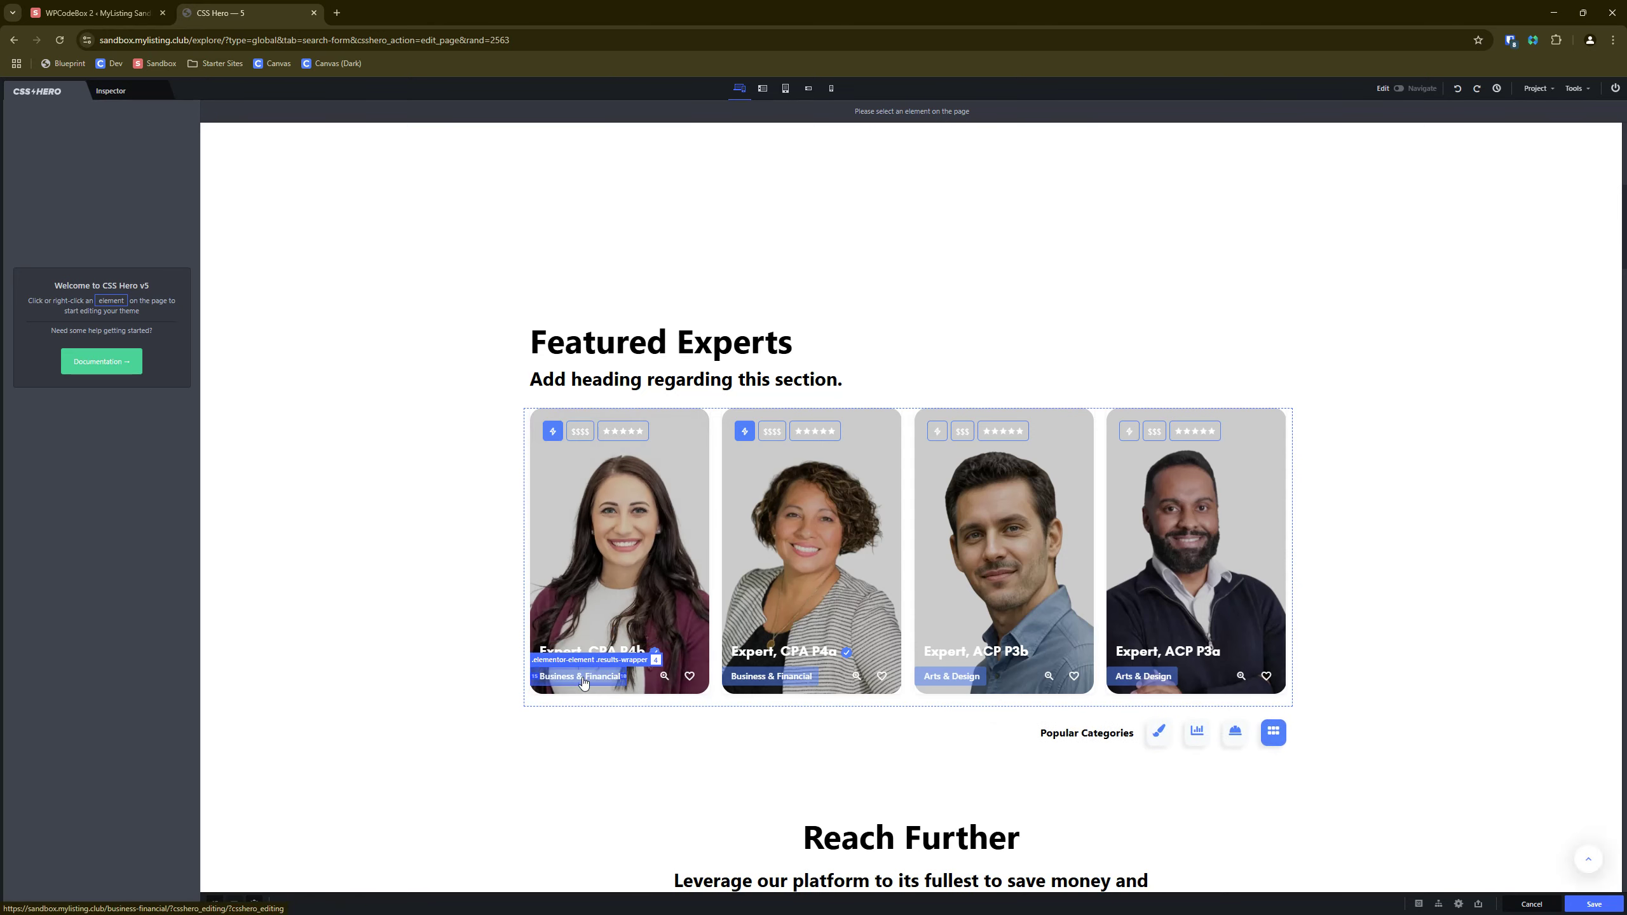
Try a red rgba(255,46,0,1) background on the selector matched by the first card's Business & Financial label, and undo it.
{"action": "left_click", "coordinate": [540, 683]}
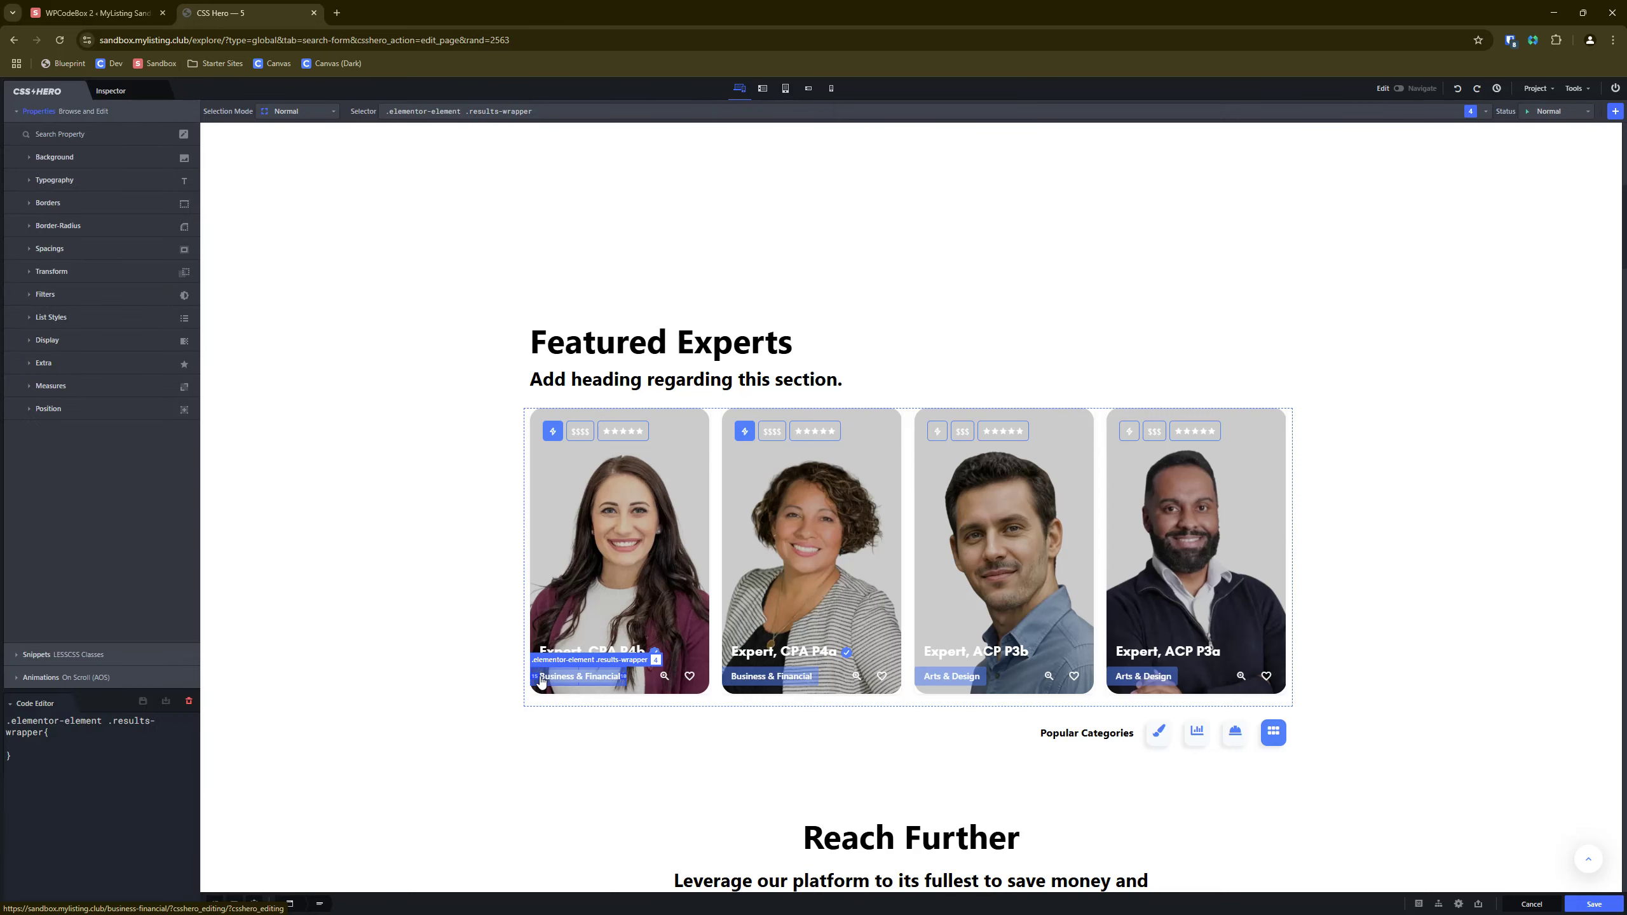
{"action": "left_click", "coordinate": [74, 158]}
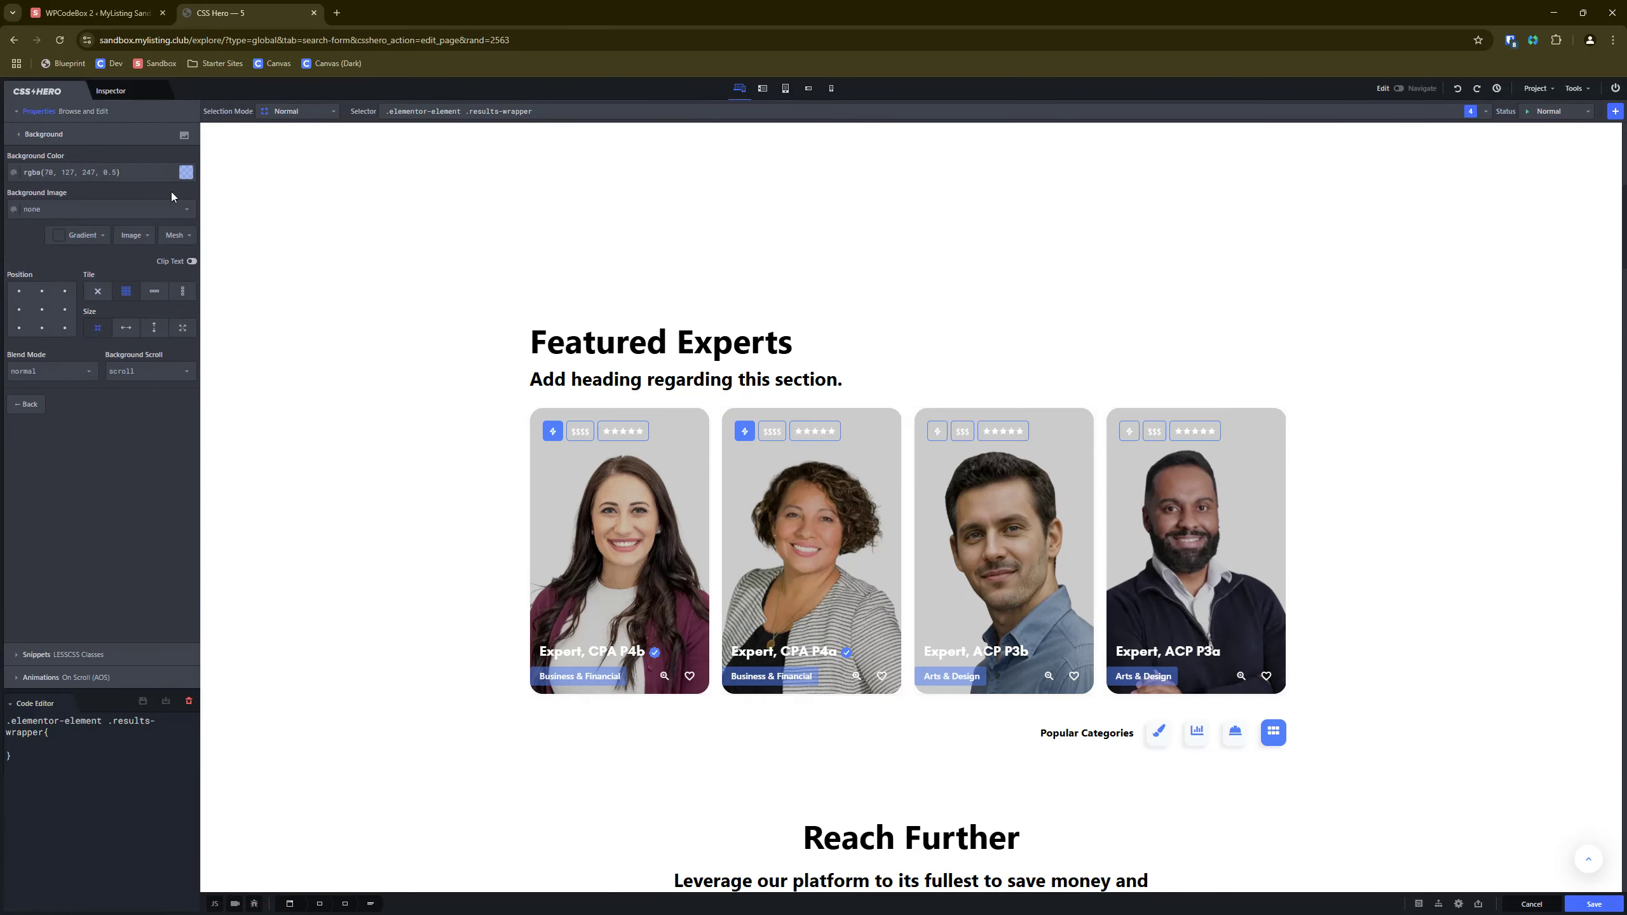
{"action": "left_click", "coordinate": [186, 173]}
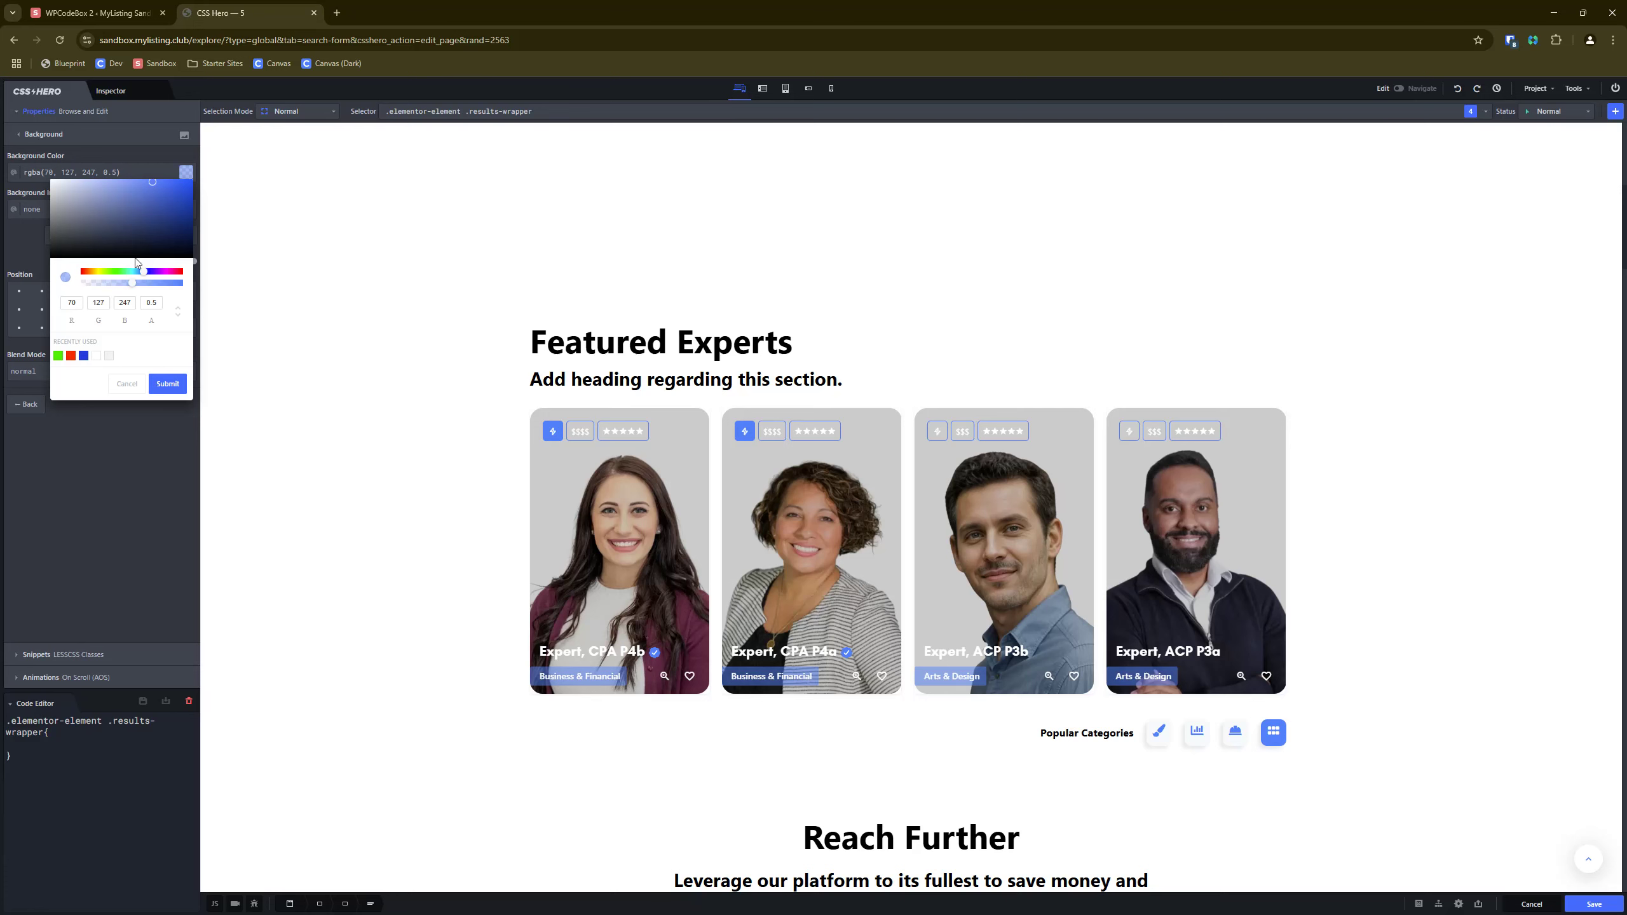
{"action": "left_click", "coordinate": [71, 356]}
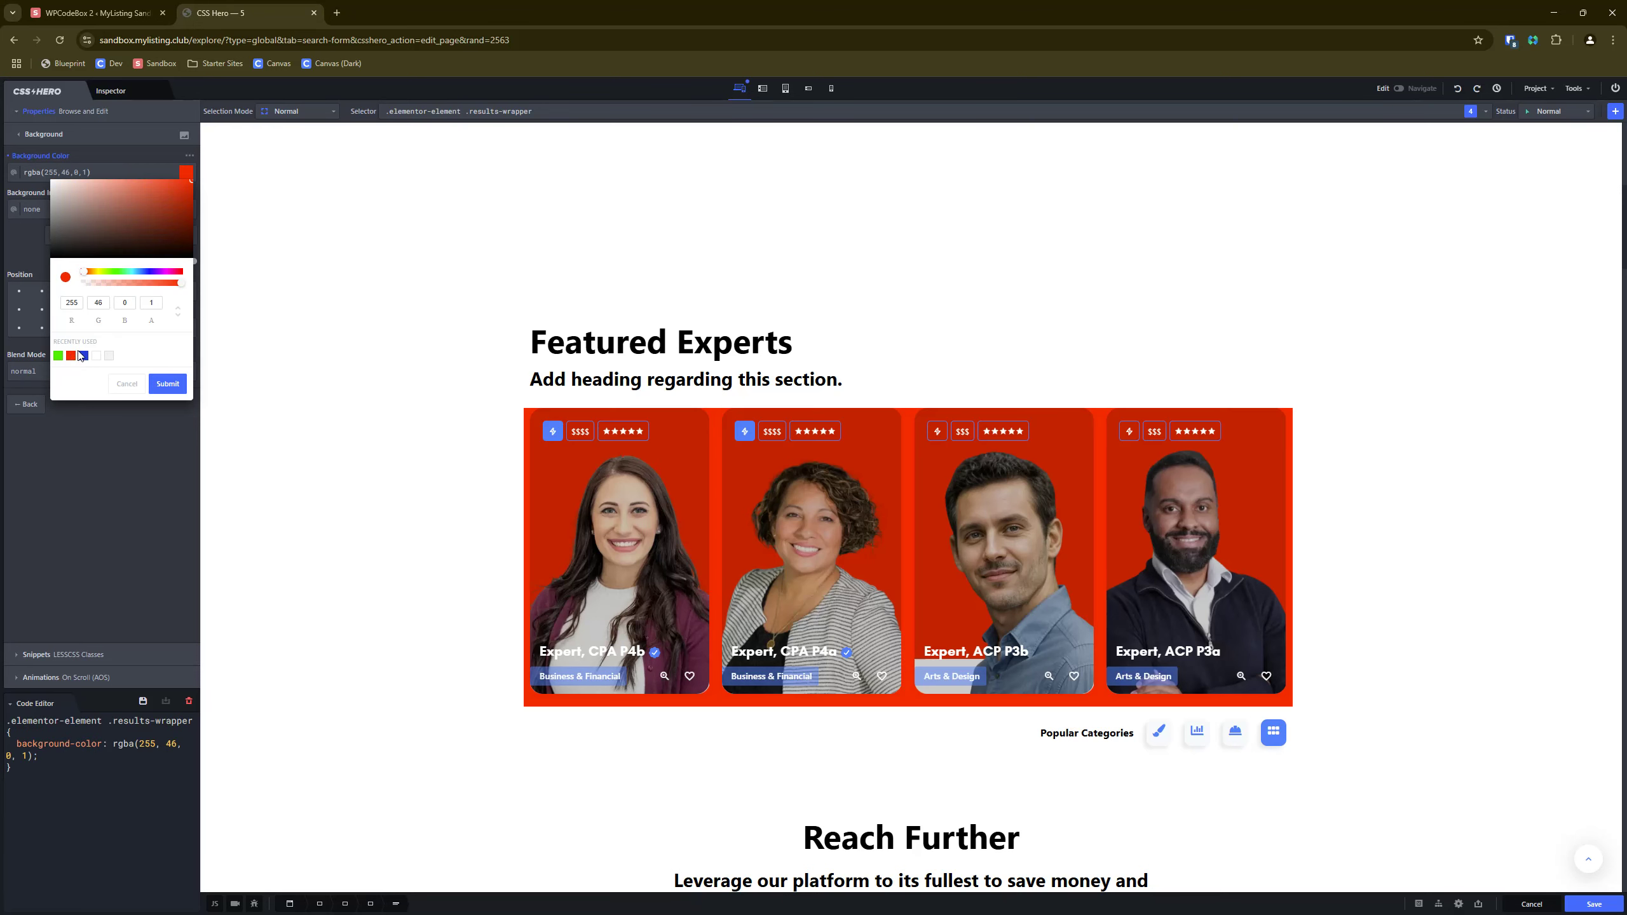
{"action": "left_click", "coordinate": [127, 384]}
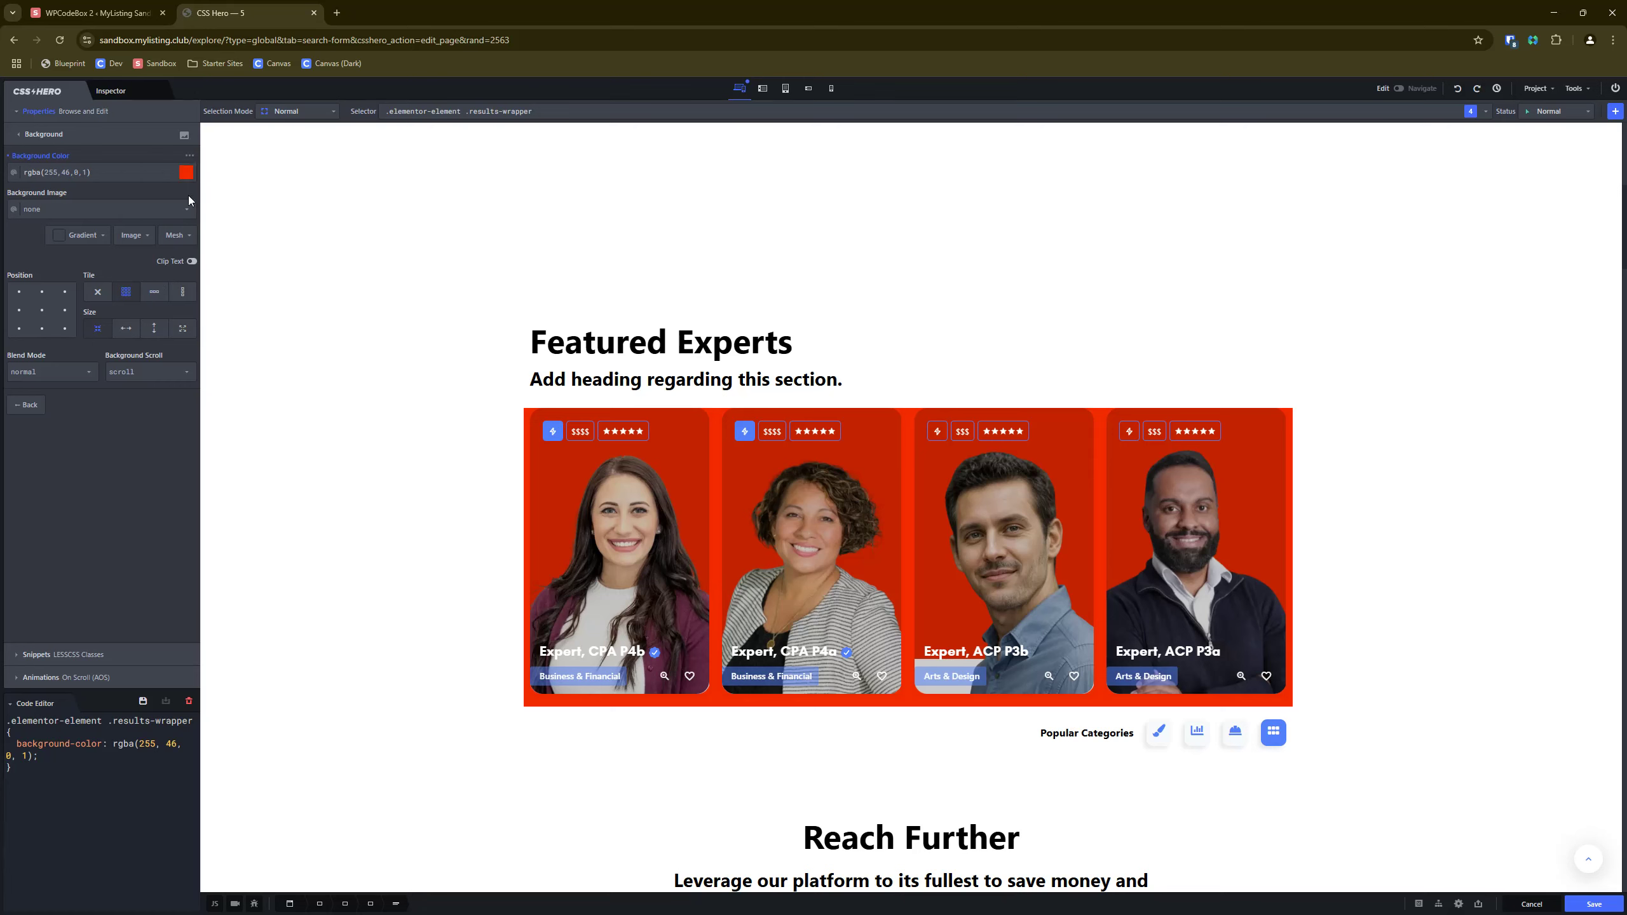
{"action": "left_click", "coordinate": [1457, 89]}
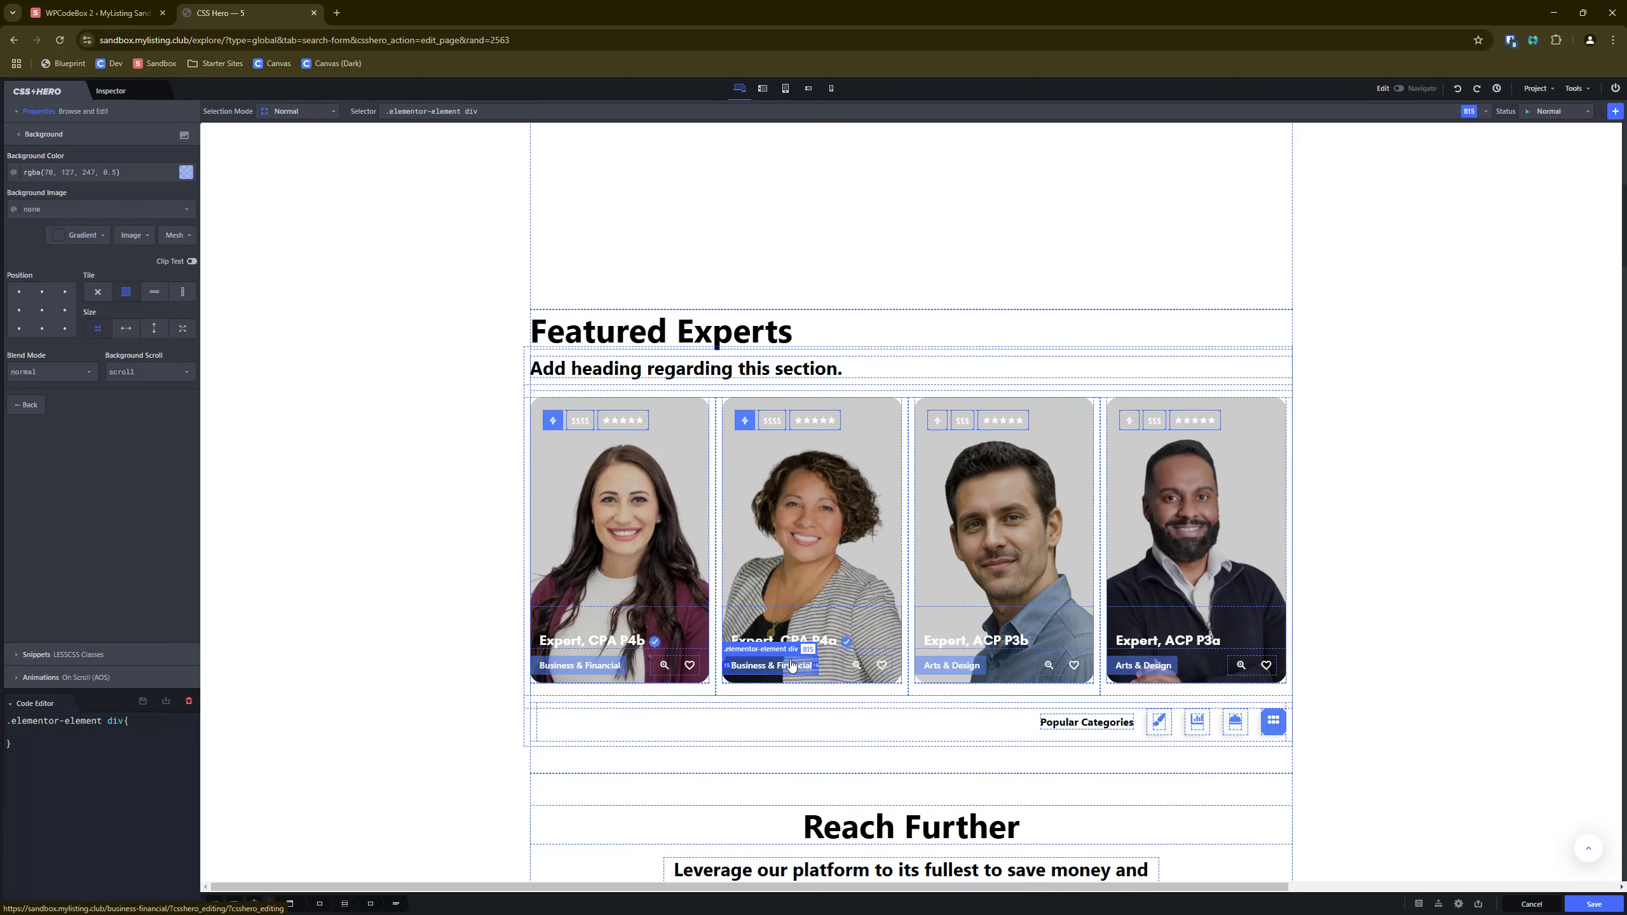
Select elements in and around the Featured Experts cards to compare which selectors the Normal mode picks.
{"action": "left_click", "coordinate": [1360, 385]}
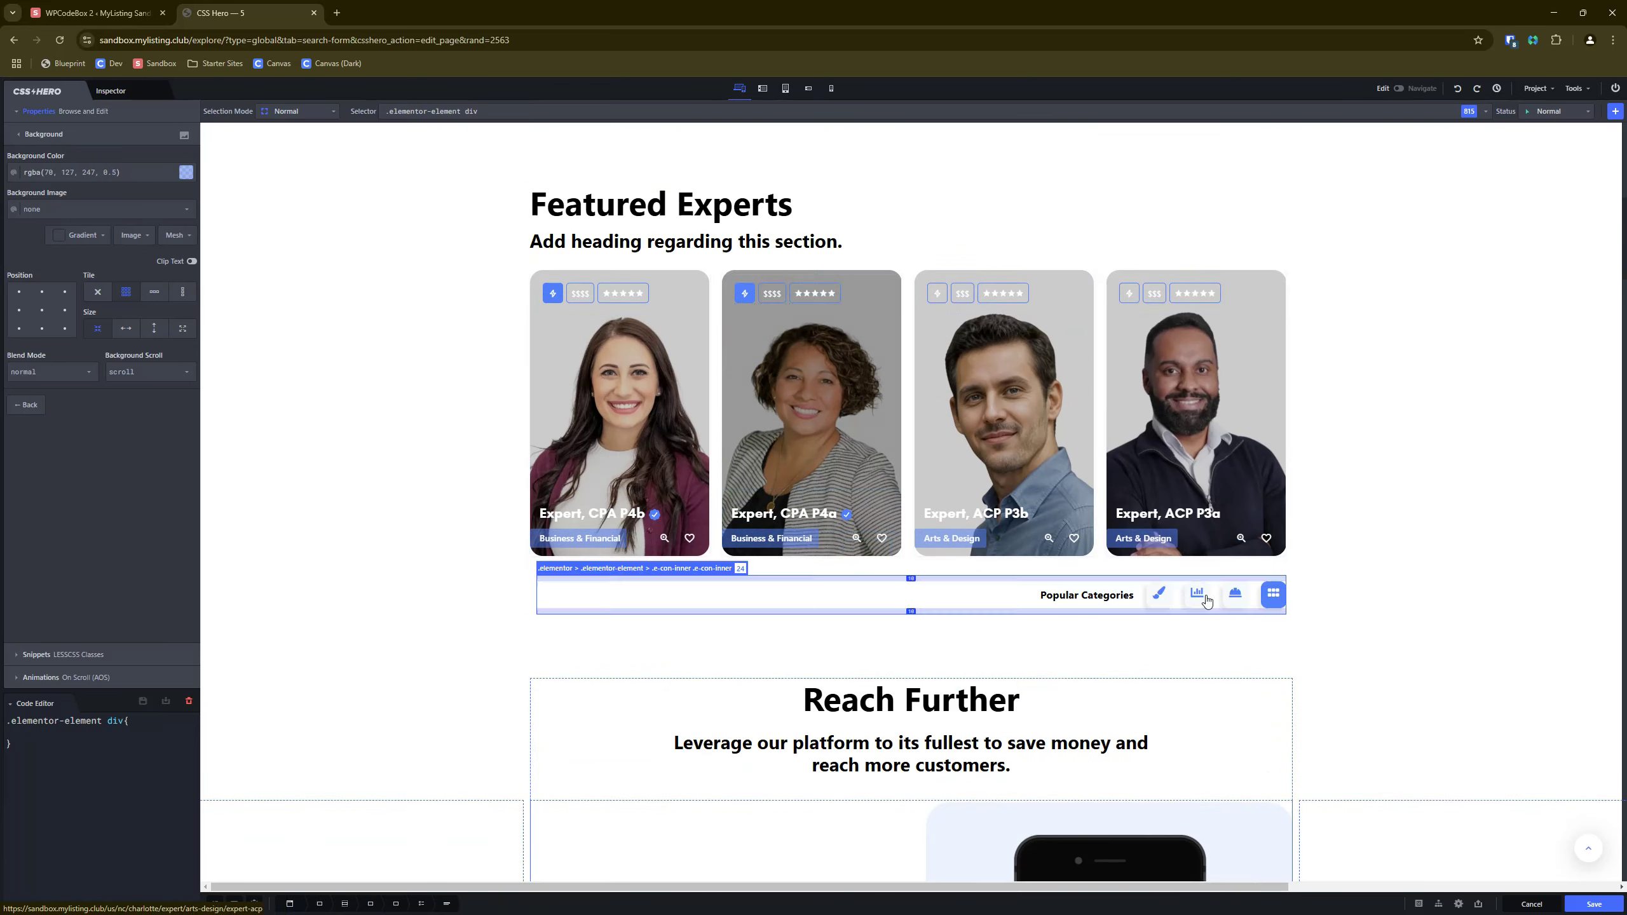
{"action": "left_click", "coordinate": [795, 555]}
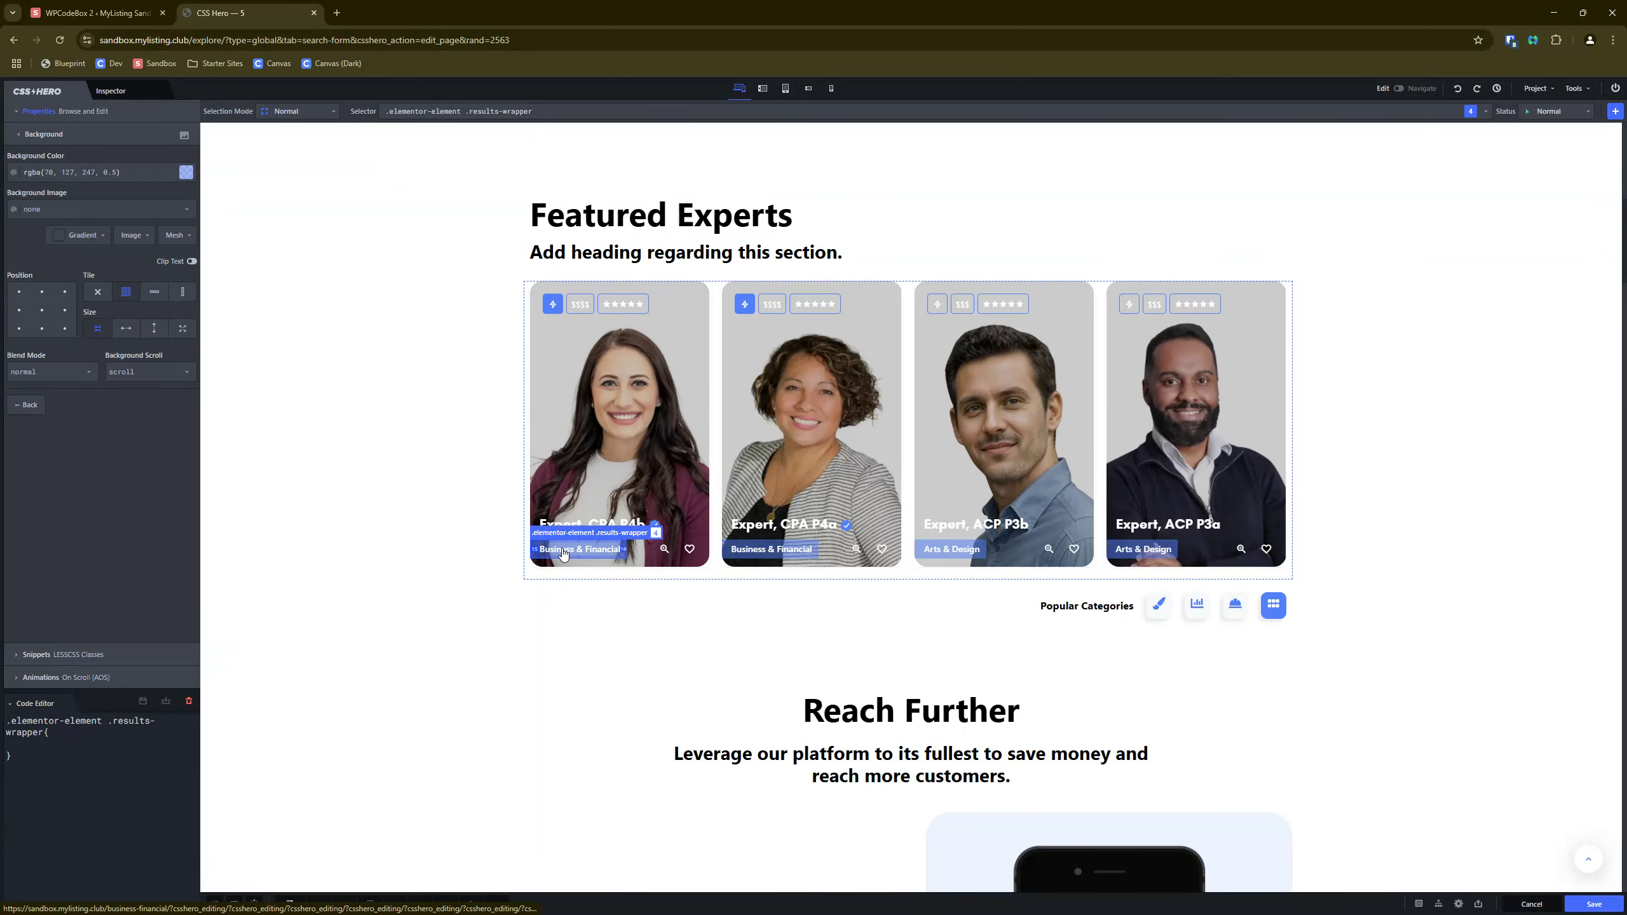
{"action": "scroll", "coordinate": [647, 527], "scroll_direction": "down", "scroll_amount": 1}
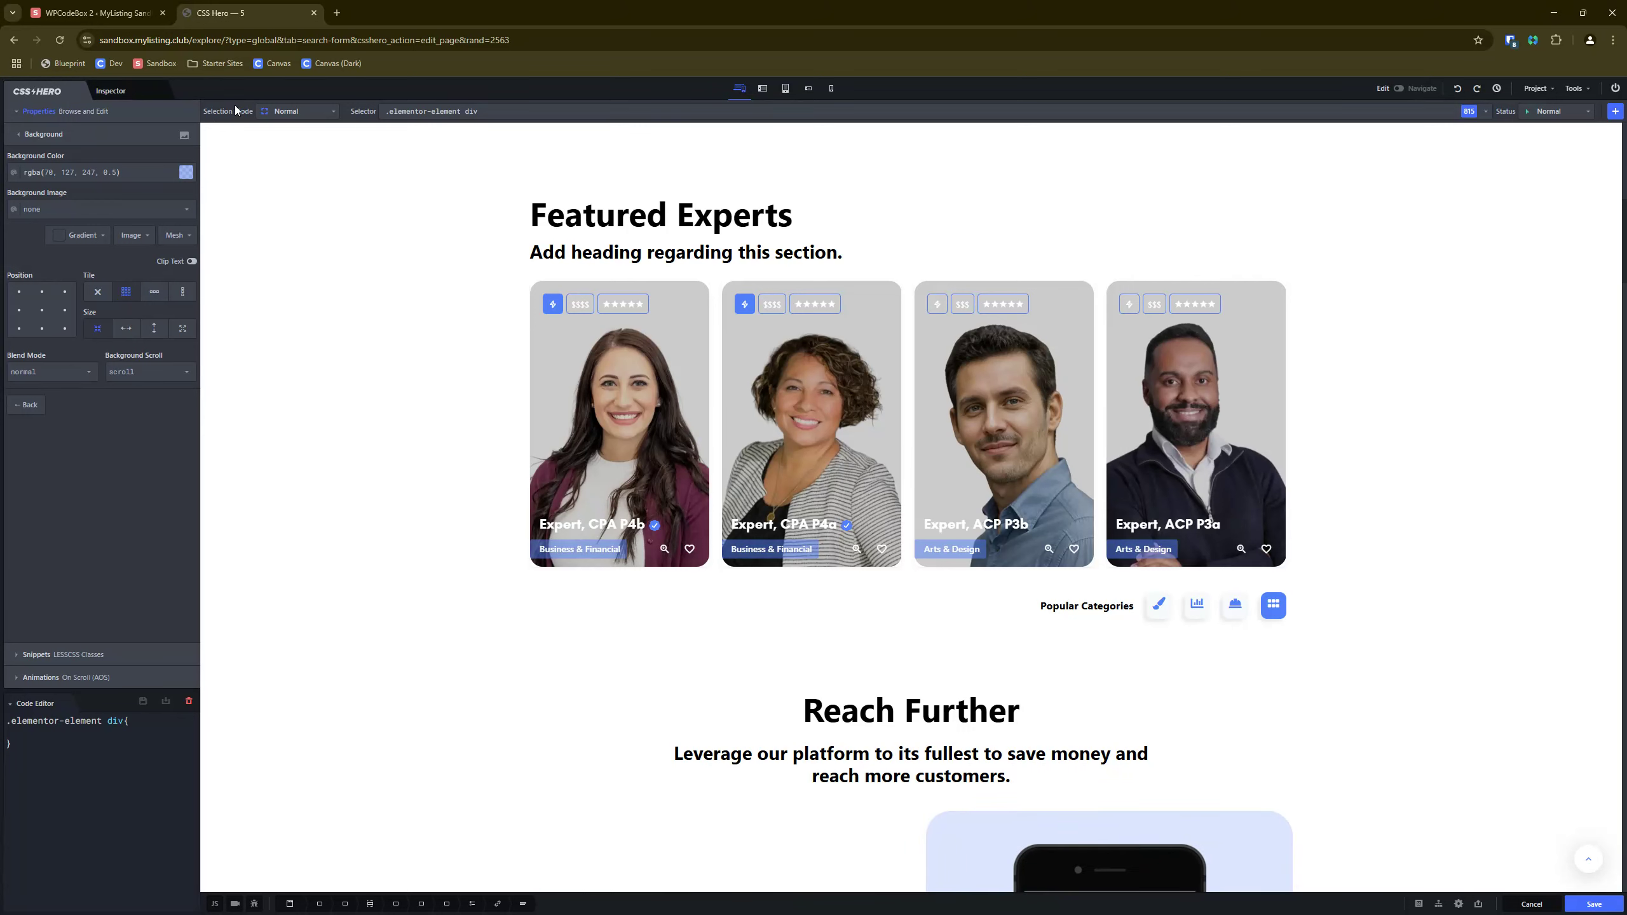
Switch the selection mode to Only This and set the first card's Business & Financial label background to red rgba(255,46,0,1).
{"action": "left_click", "coordinate": [293, 112]}
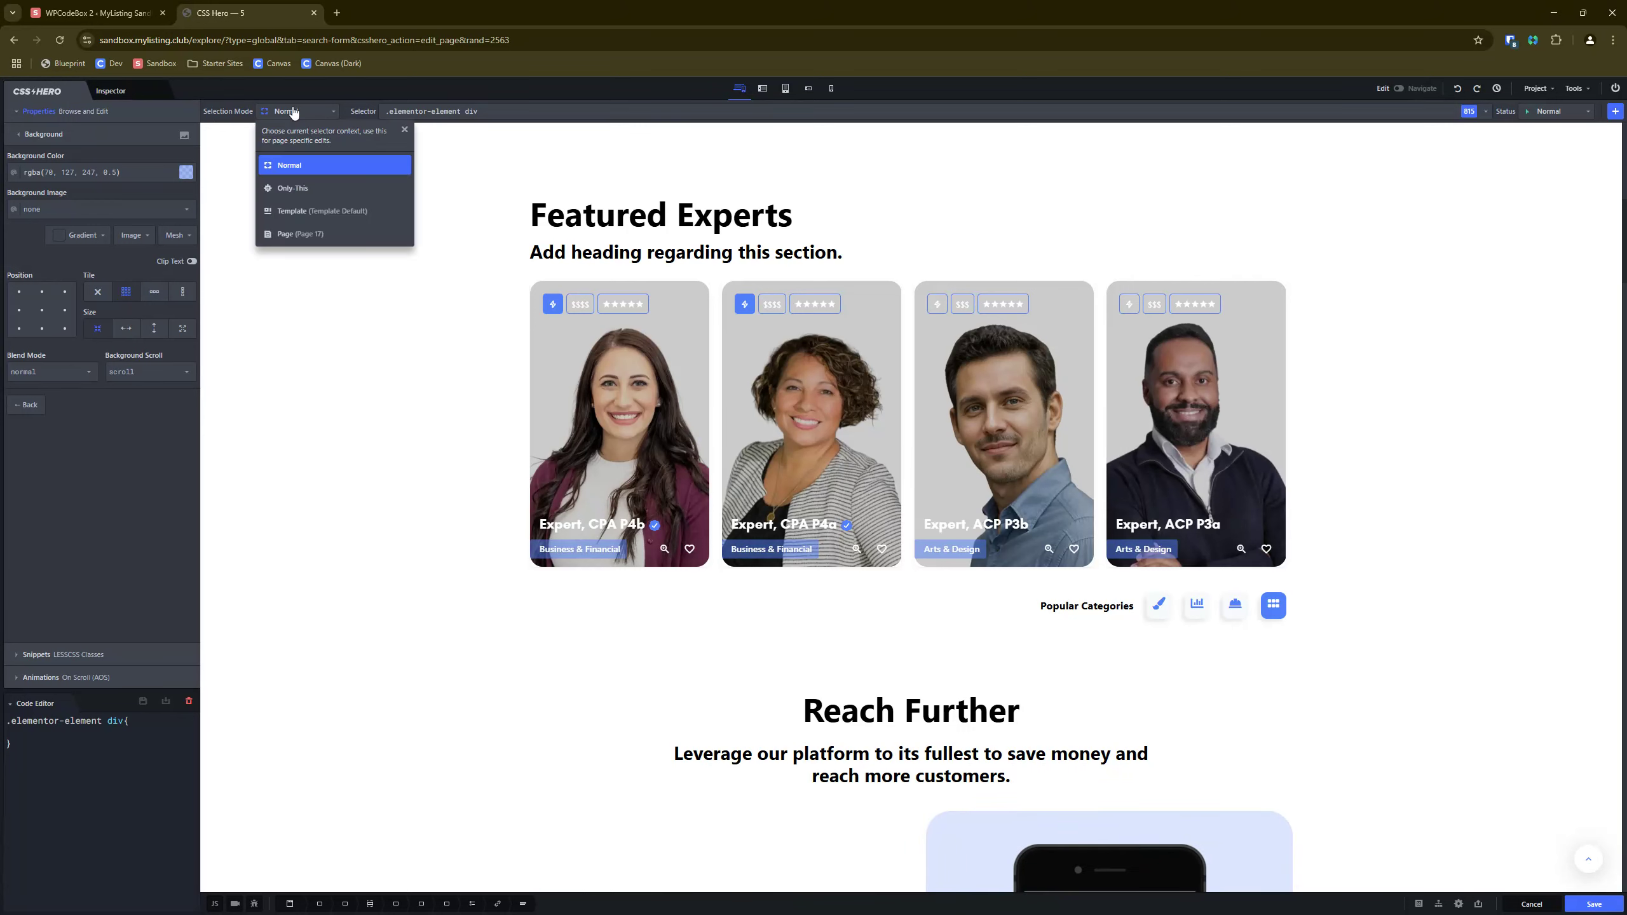
{"action": "left_click", "coordinate": [301, 187]}
{"action": "left_click", "coordinate": [583, 548]}
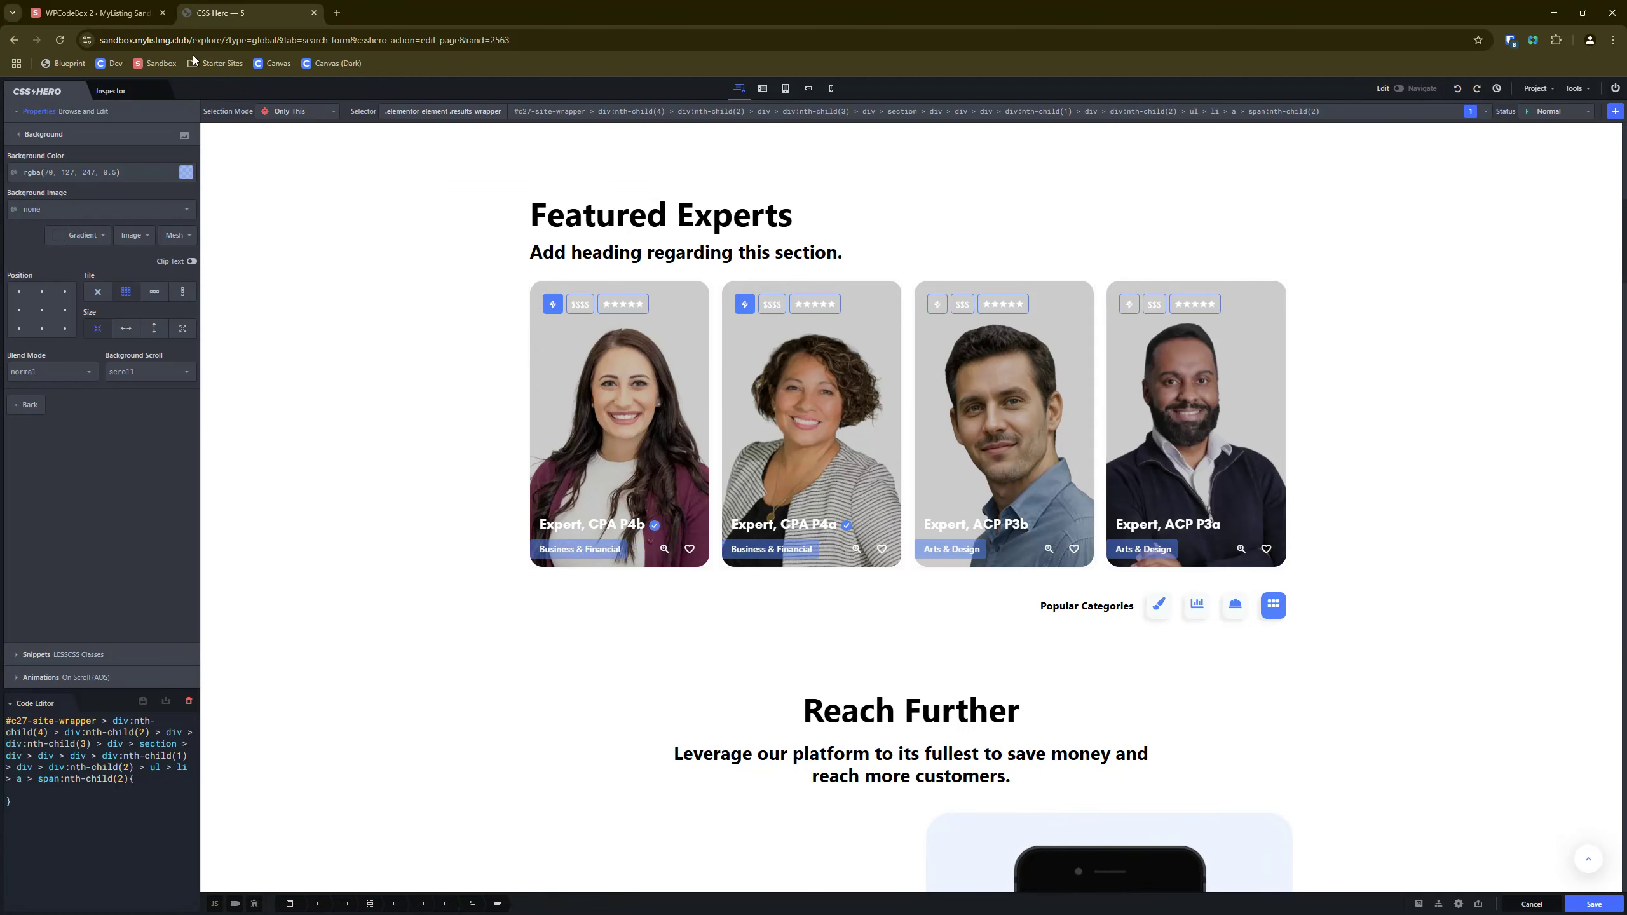
{"action": "left_click", "coordinate": [186, 172]}
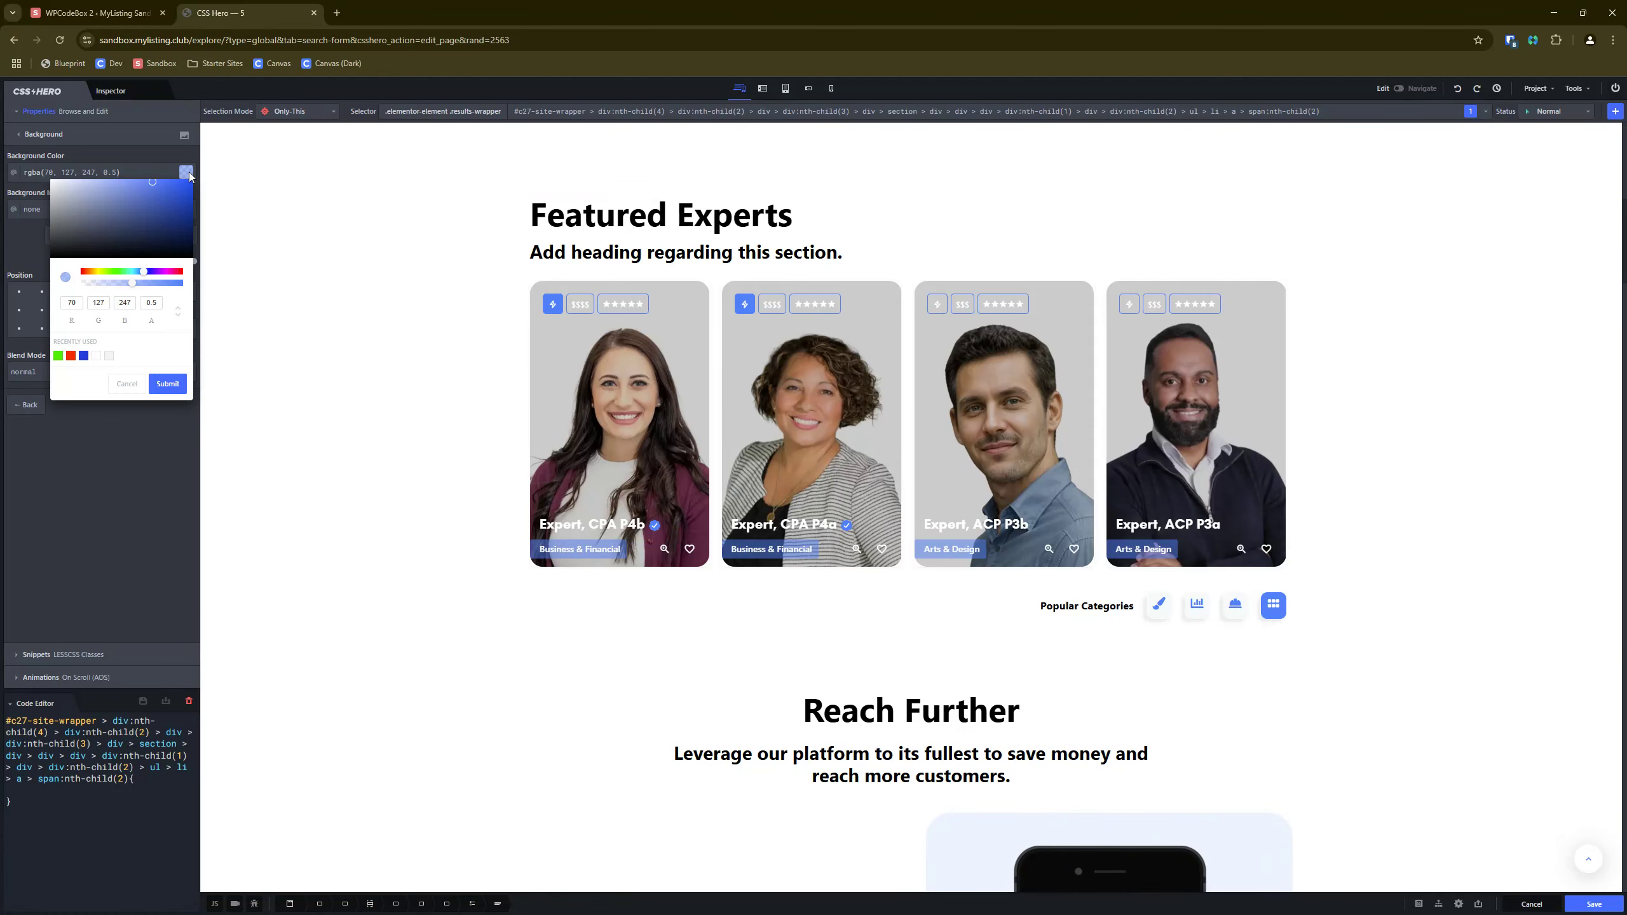
{"action": "left_click", "coordinate": [70, 358]}
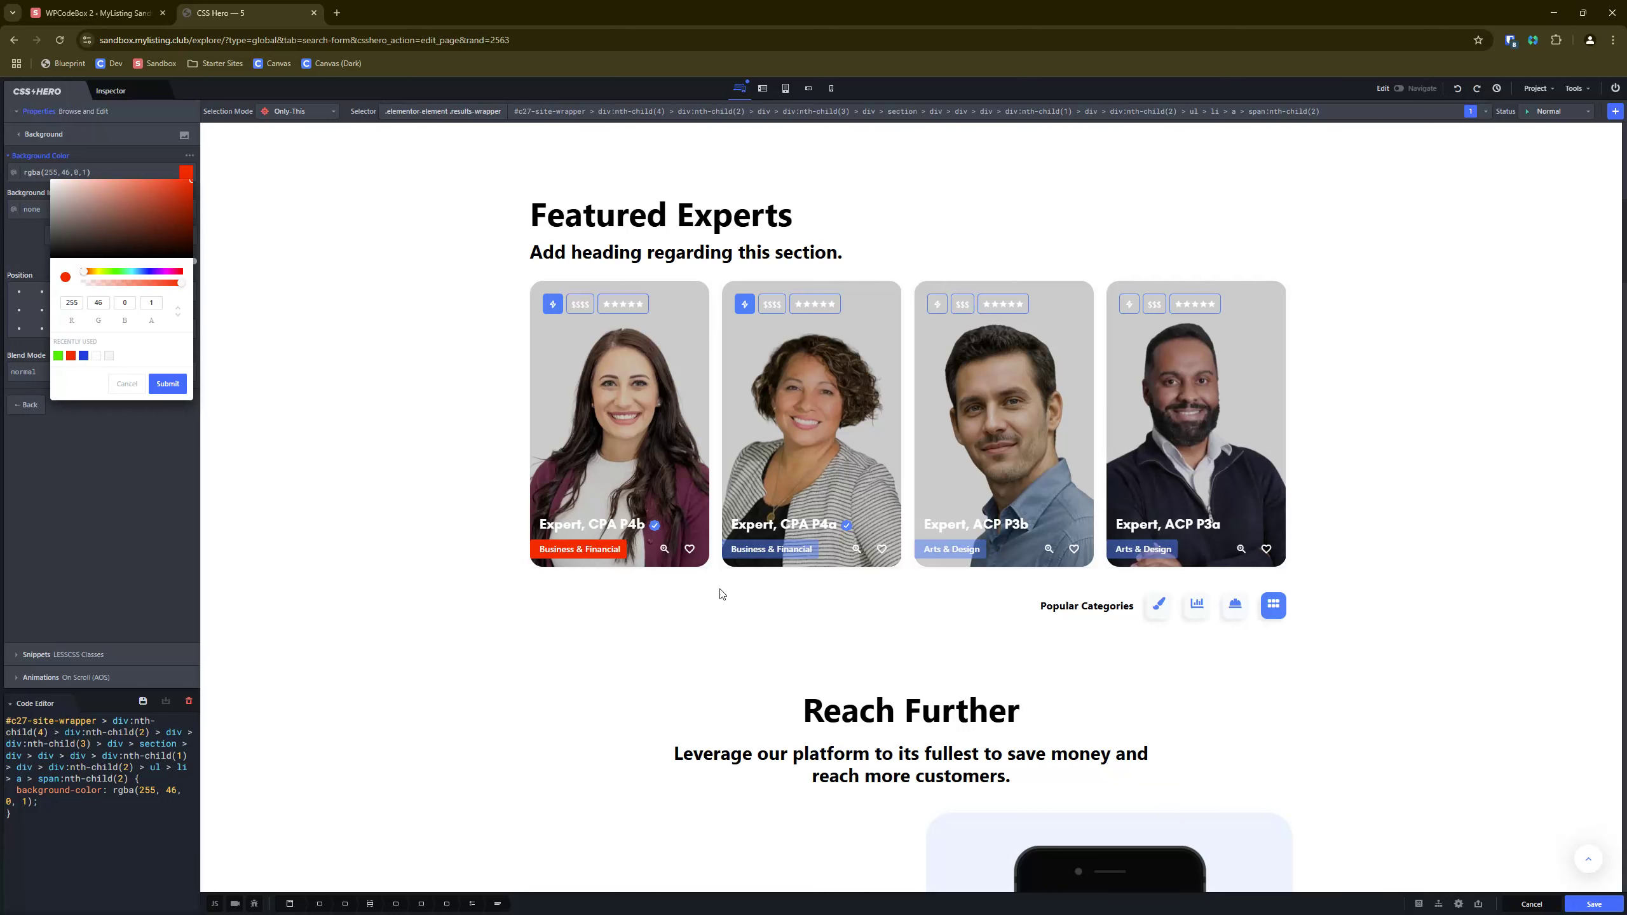
Review the available selection modes and keep Only This active.
{"action": "left_click", "coordinate": [295, 117]}
{"action": "left_click", "coordinate": [303, 114]}
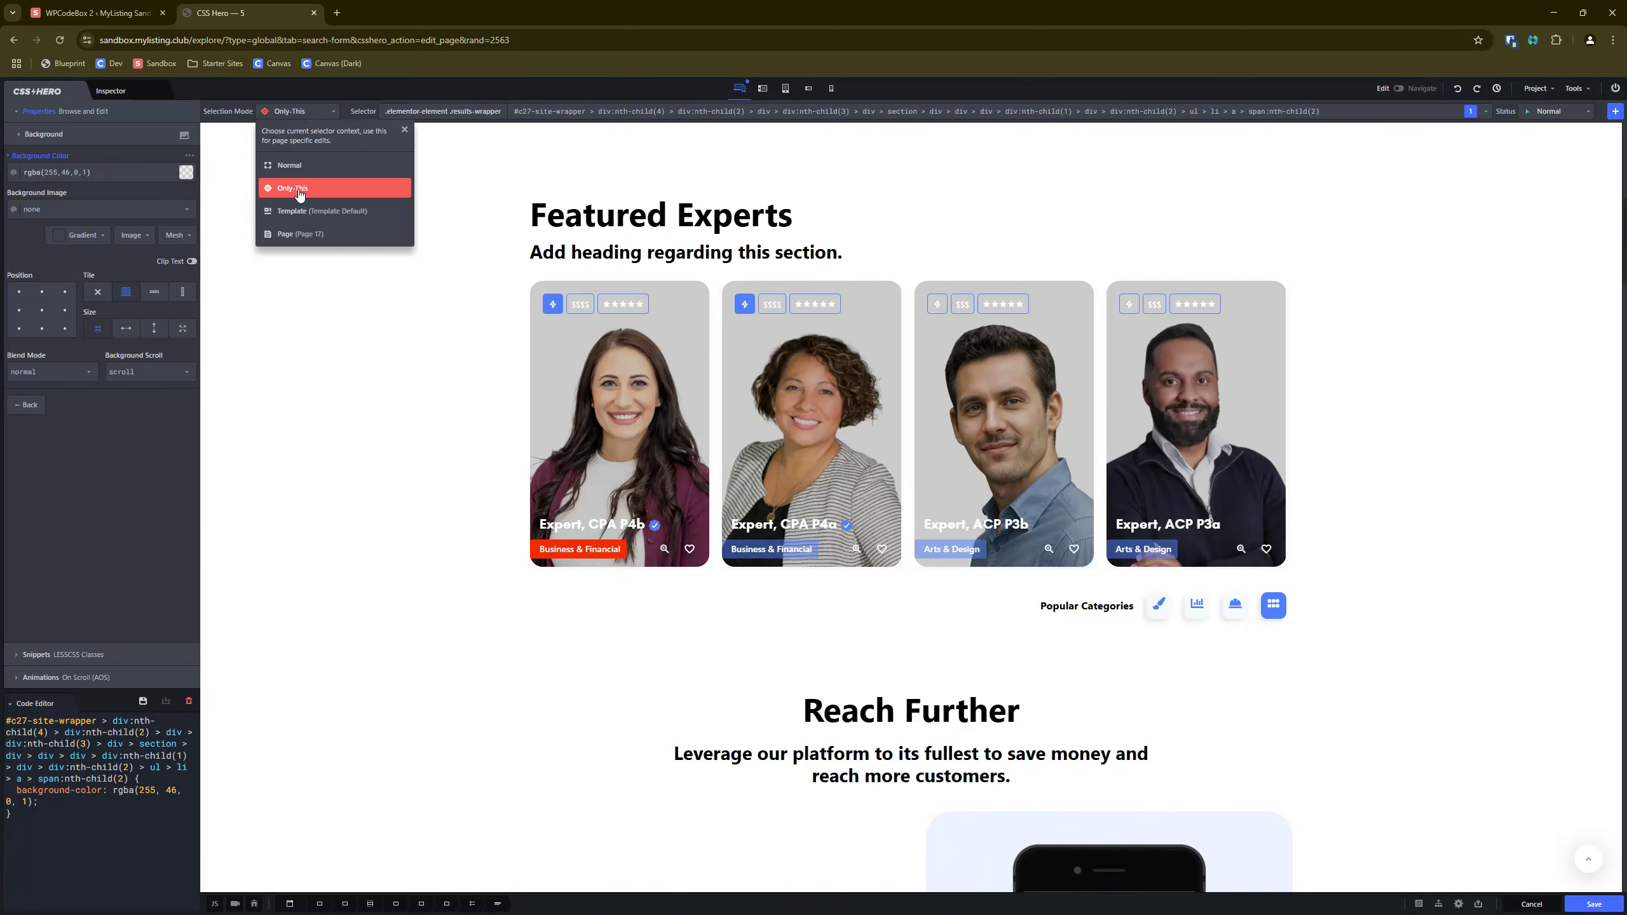
{"action": "left_click", "coordinate": [298, 189]}
{"action": "left_click", "coordinate": [298, 114]}
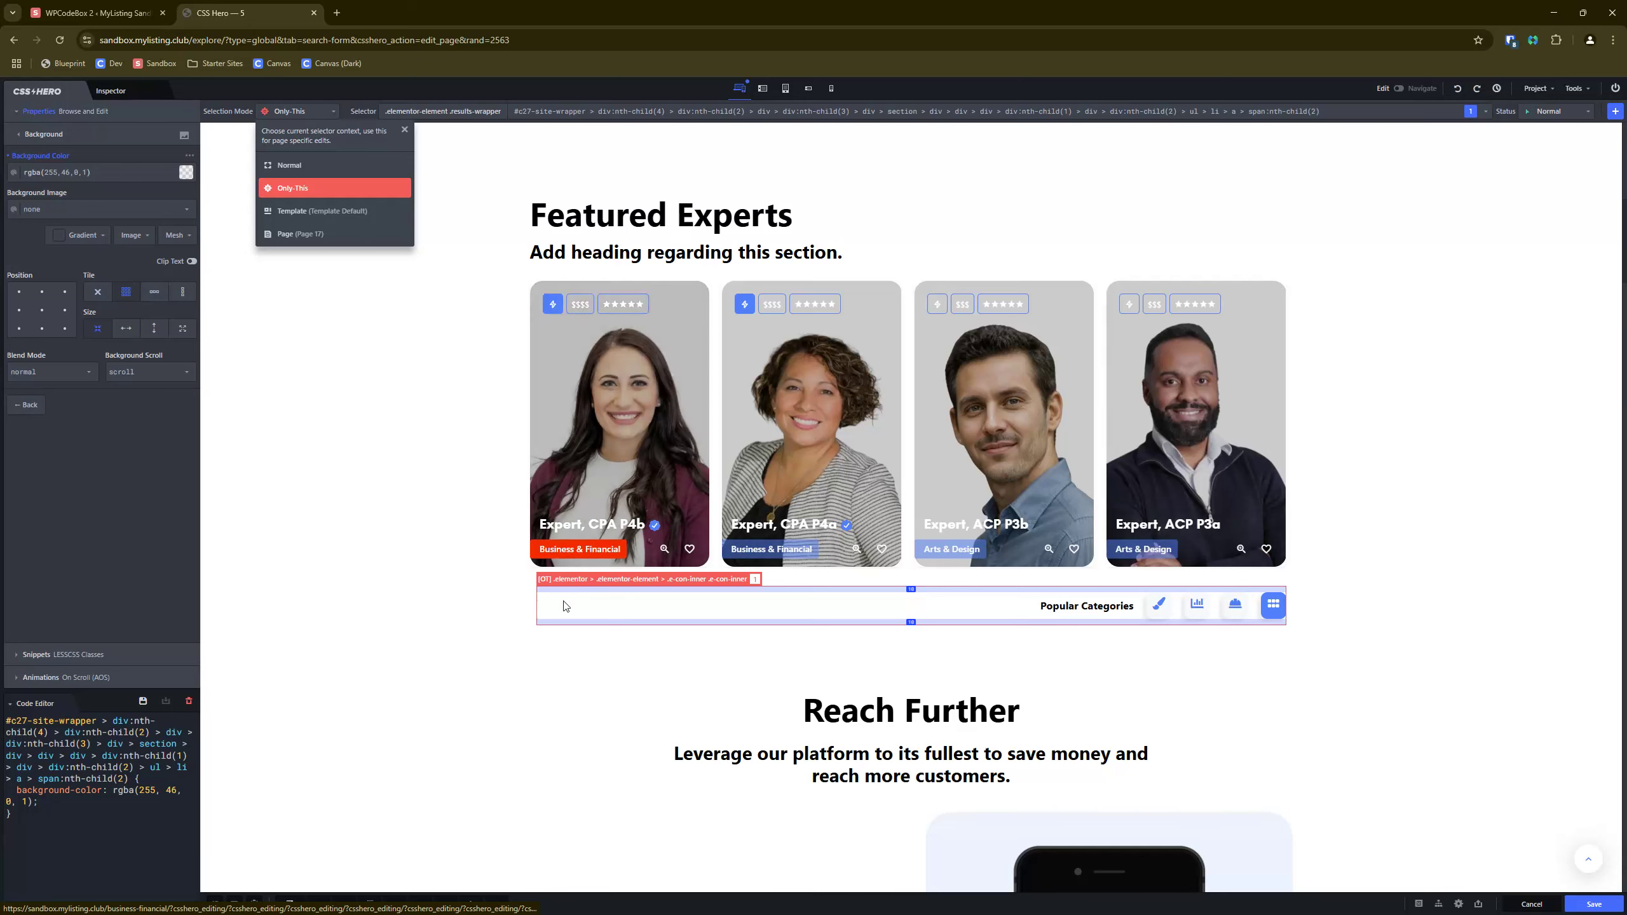
{"action": "left_click", "coordinate": [351, 439]}
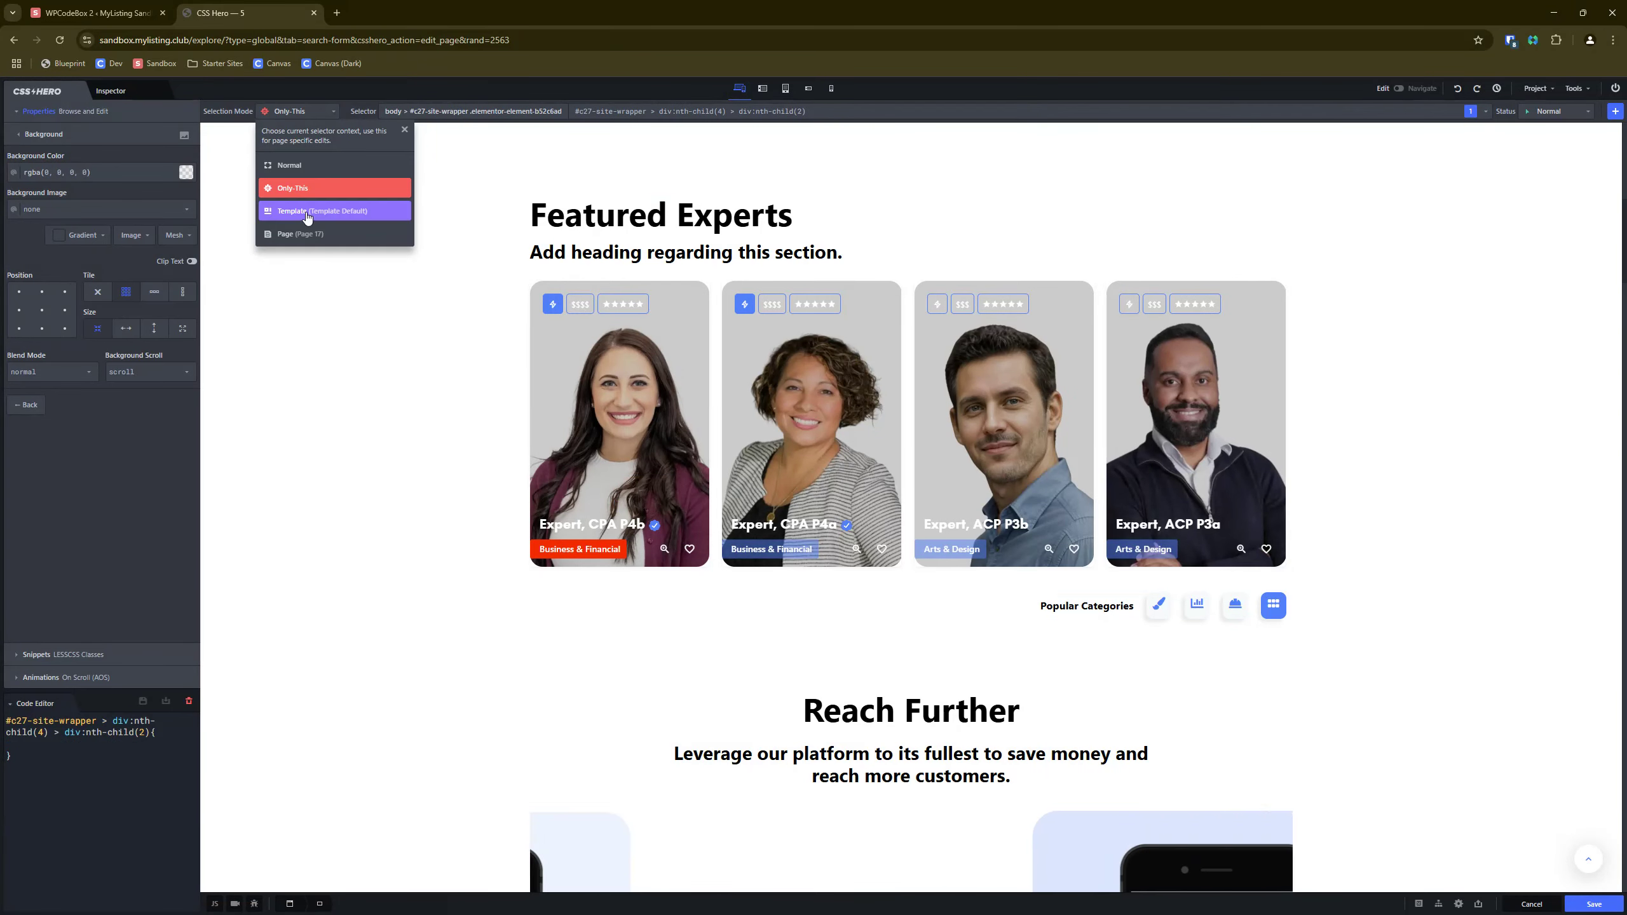
{"action": "left_click", "coordinate": [303, 118]}
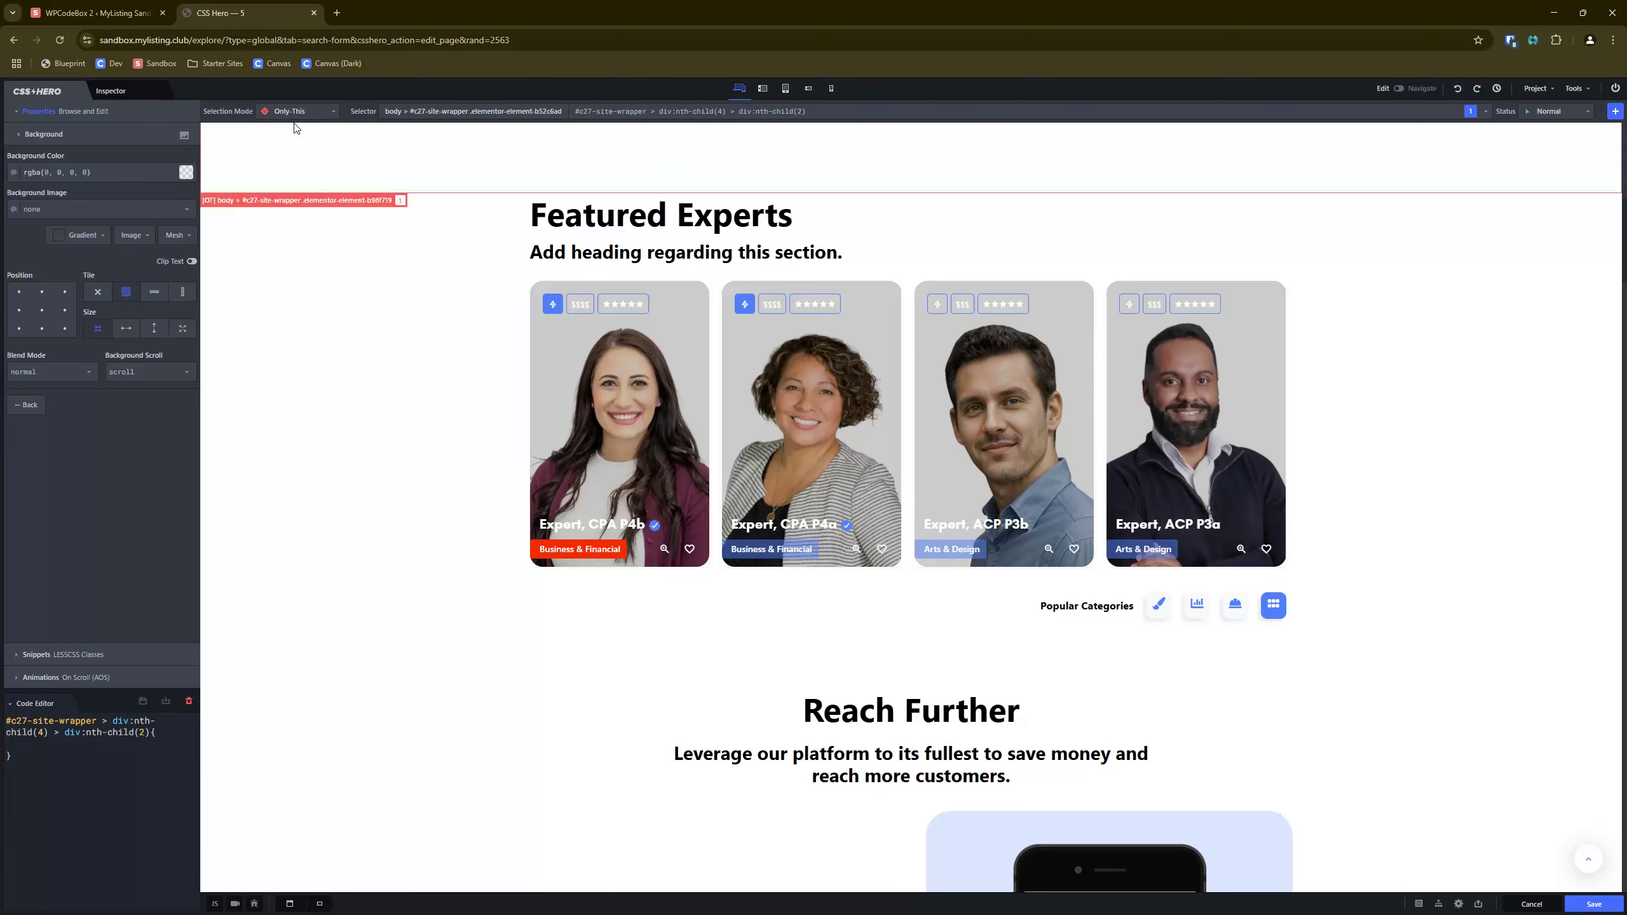
Set the second card's Business & Financial label background to a semi-transparent green.
{"action": "left_click", "coordinate": [767, 552]}
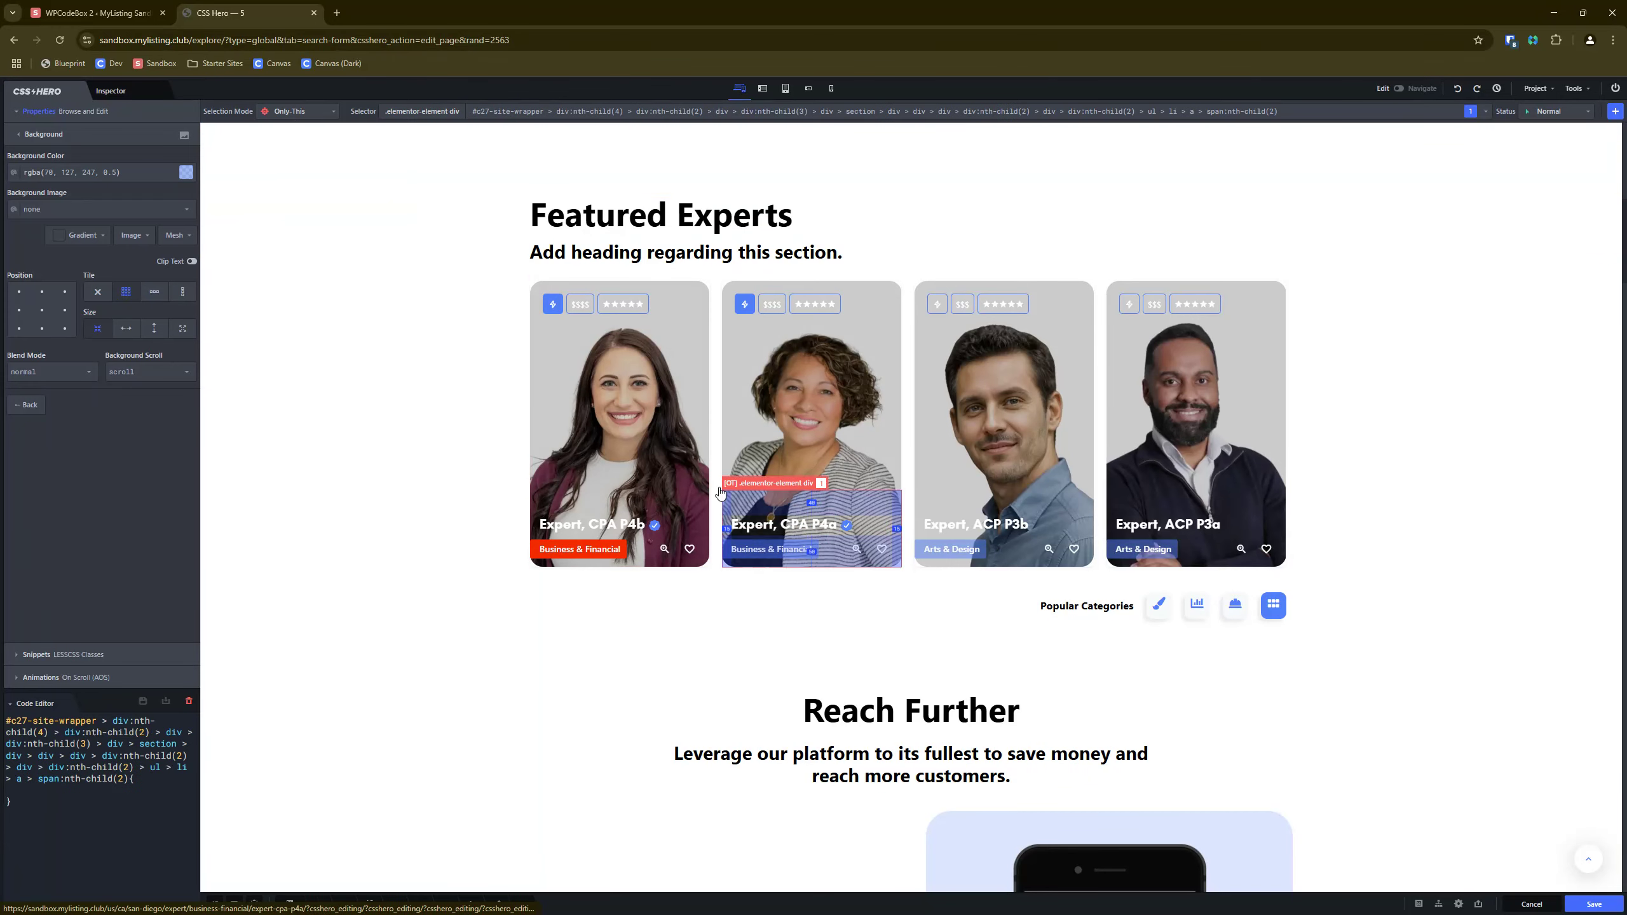
{"action": "left_click", "coordinate": [187, 173]}
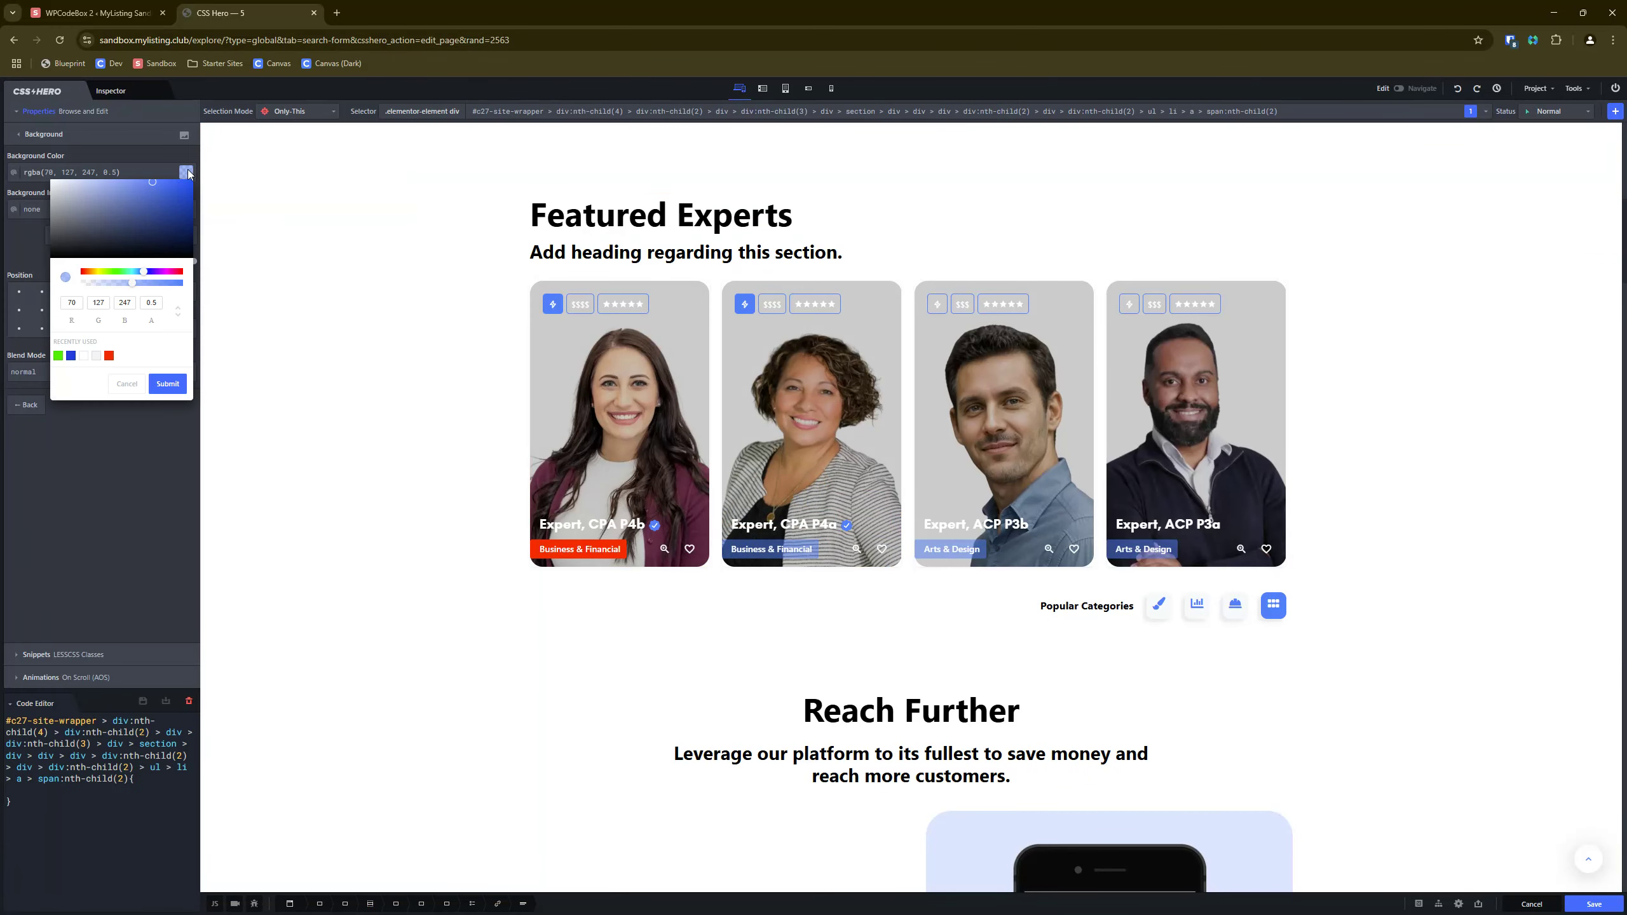
{"action": "left_click", "coordinate": [119, 274]}
Set the third card's Arts & Design label background to blue rgba(17,58,218,1).
{"action": "left_click", "coordinate": [951, 549]}
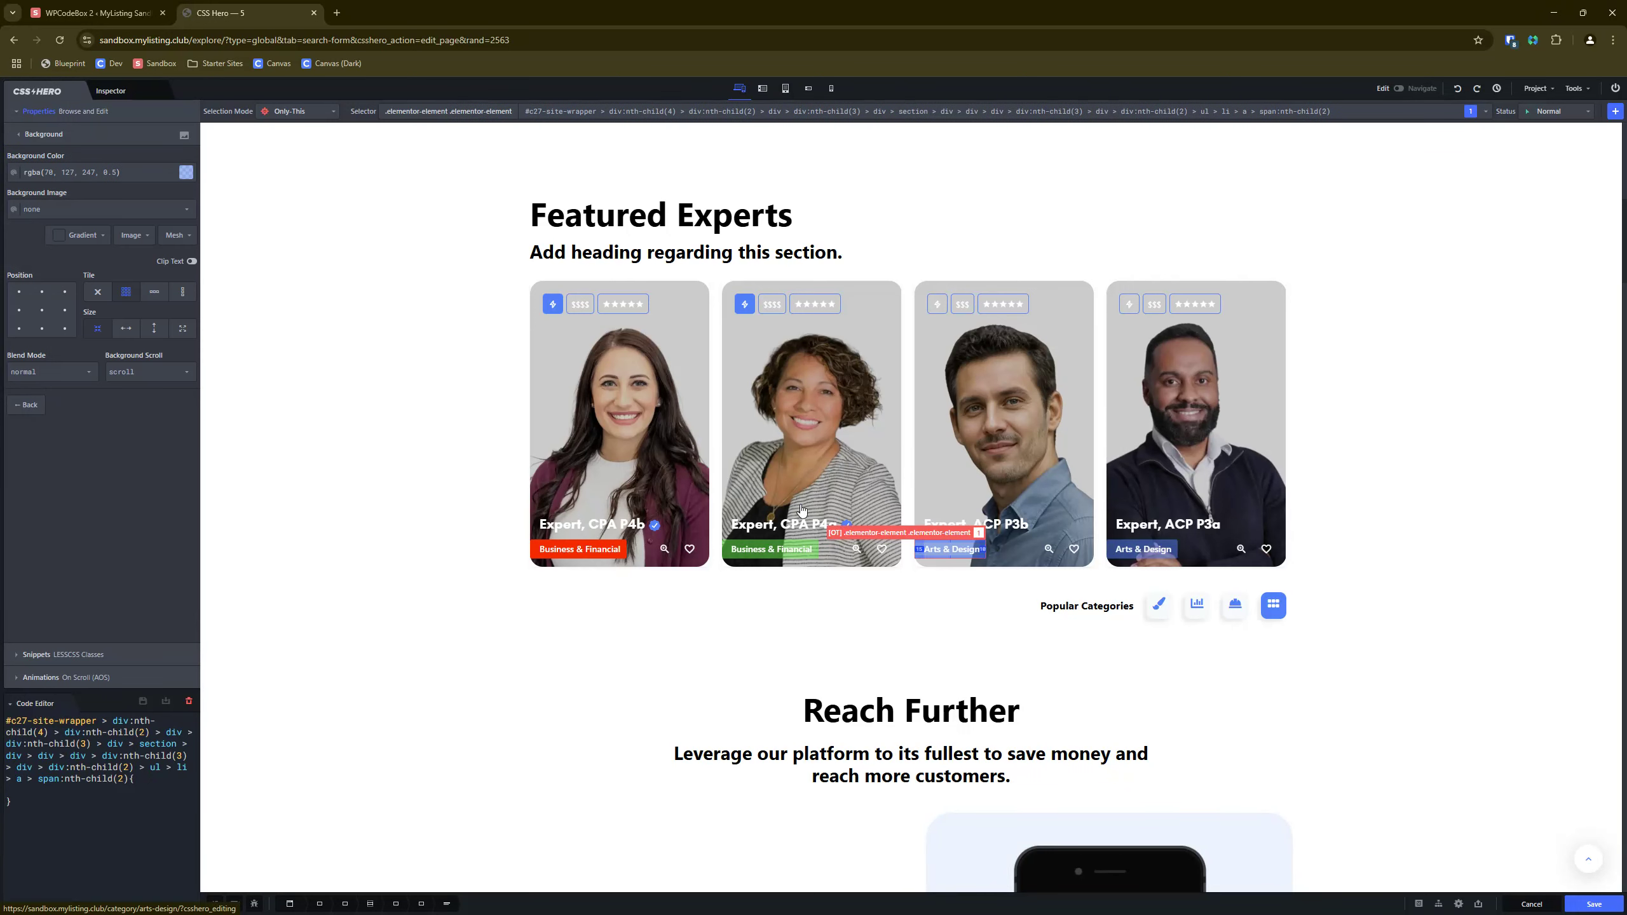
{"action": "left_click", "coordinate": [187, 172]}
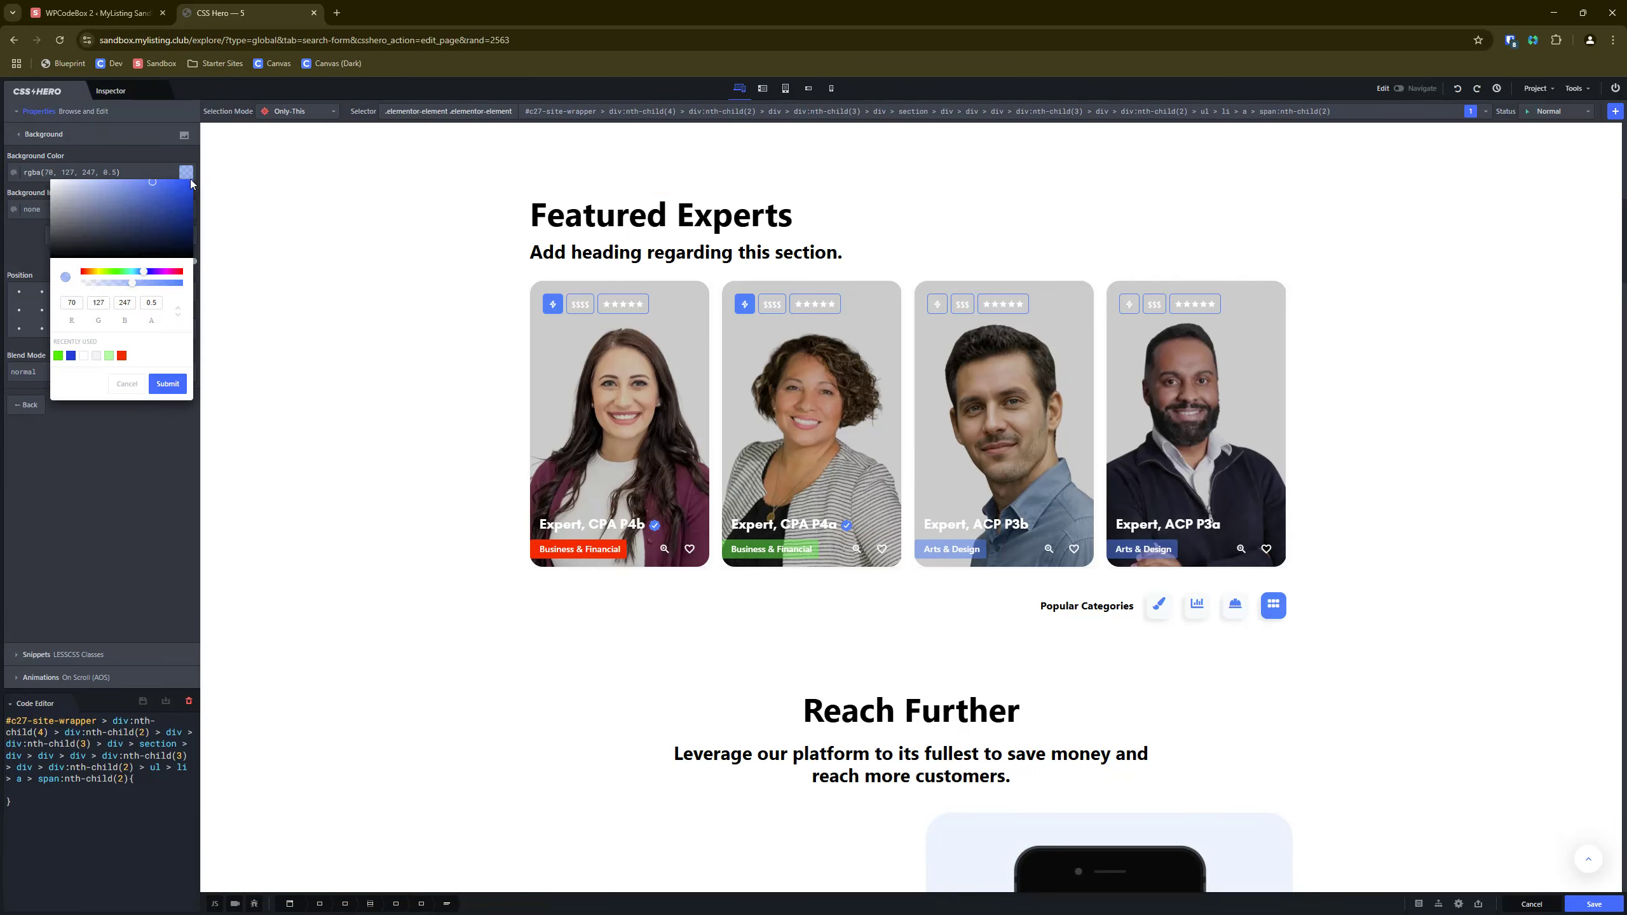
{"action": "left_click", "coordinate": [71, 357]}
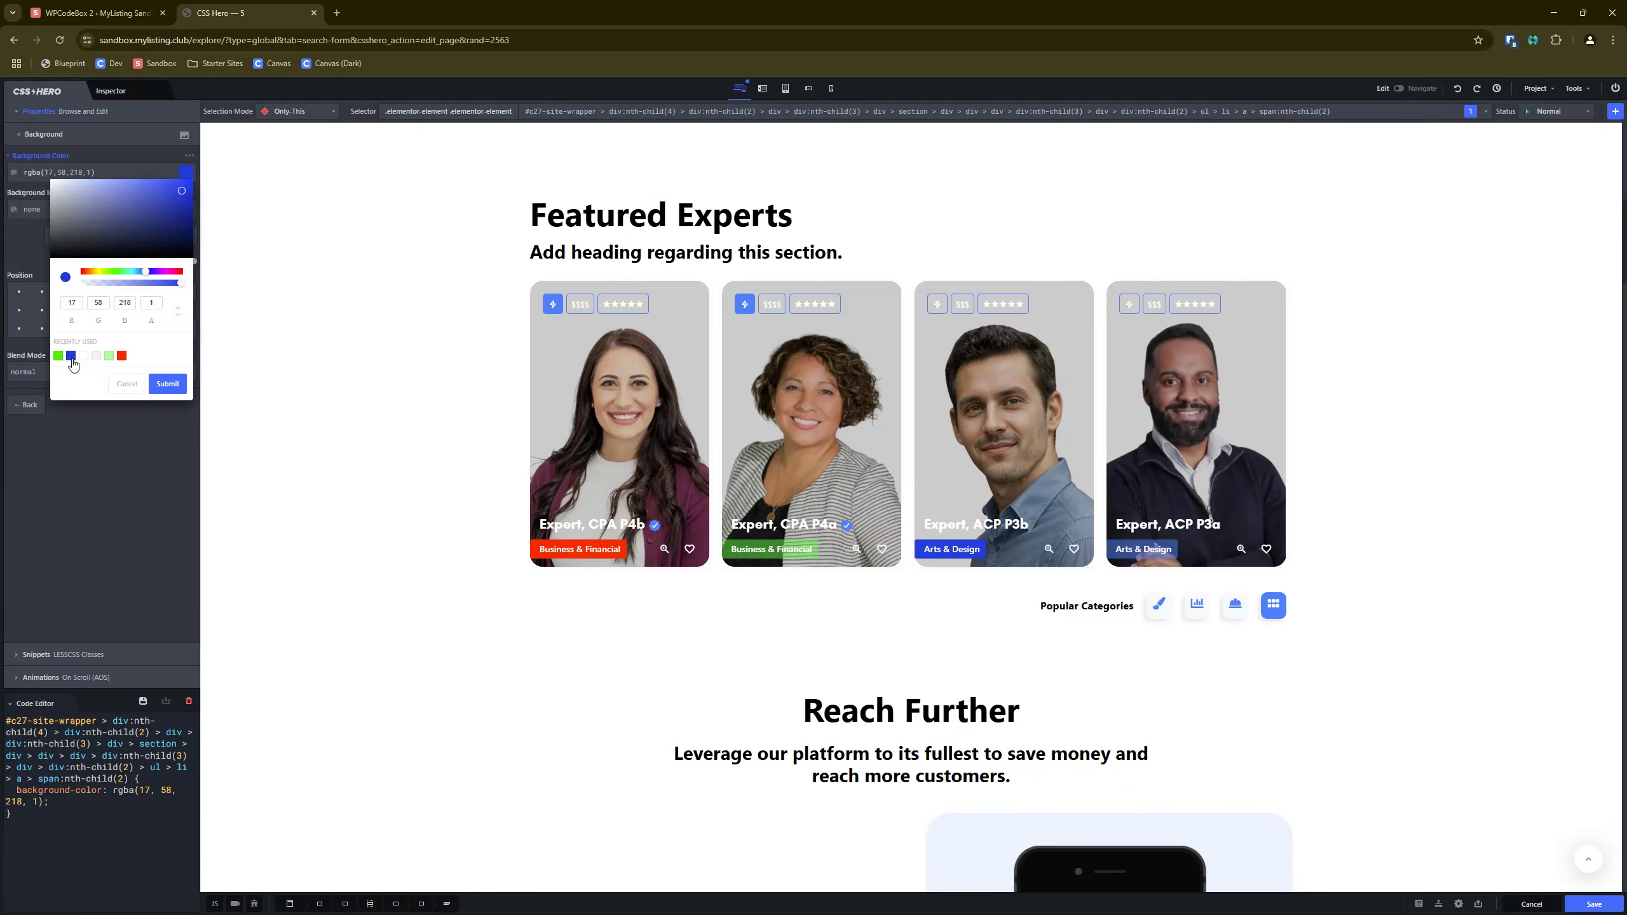
Set the fourth card's Arts & Design label background to orange rgba(255,185,0,0.5) and save the changes.
{"action": "left_click", "coordinate": [1143, 549]}
{"action": "left_click", "coordinate": [185, 172]}
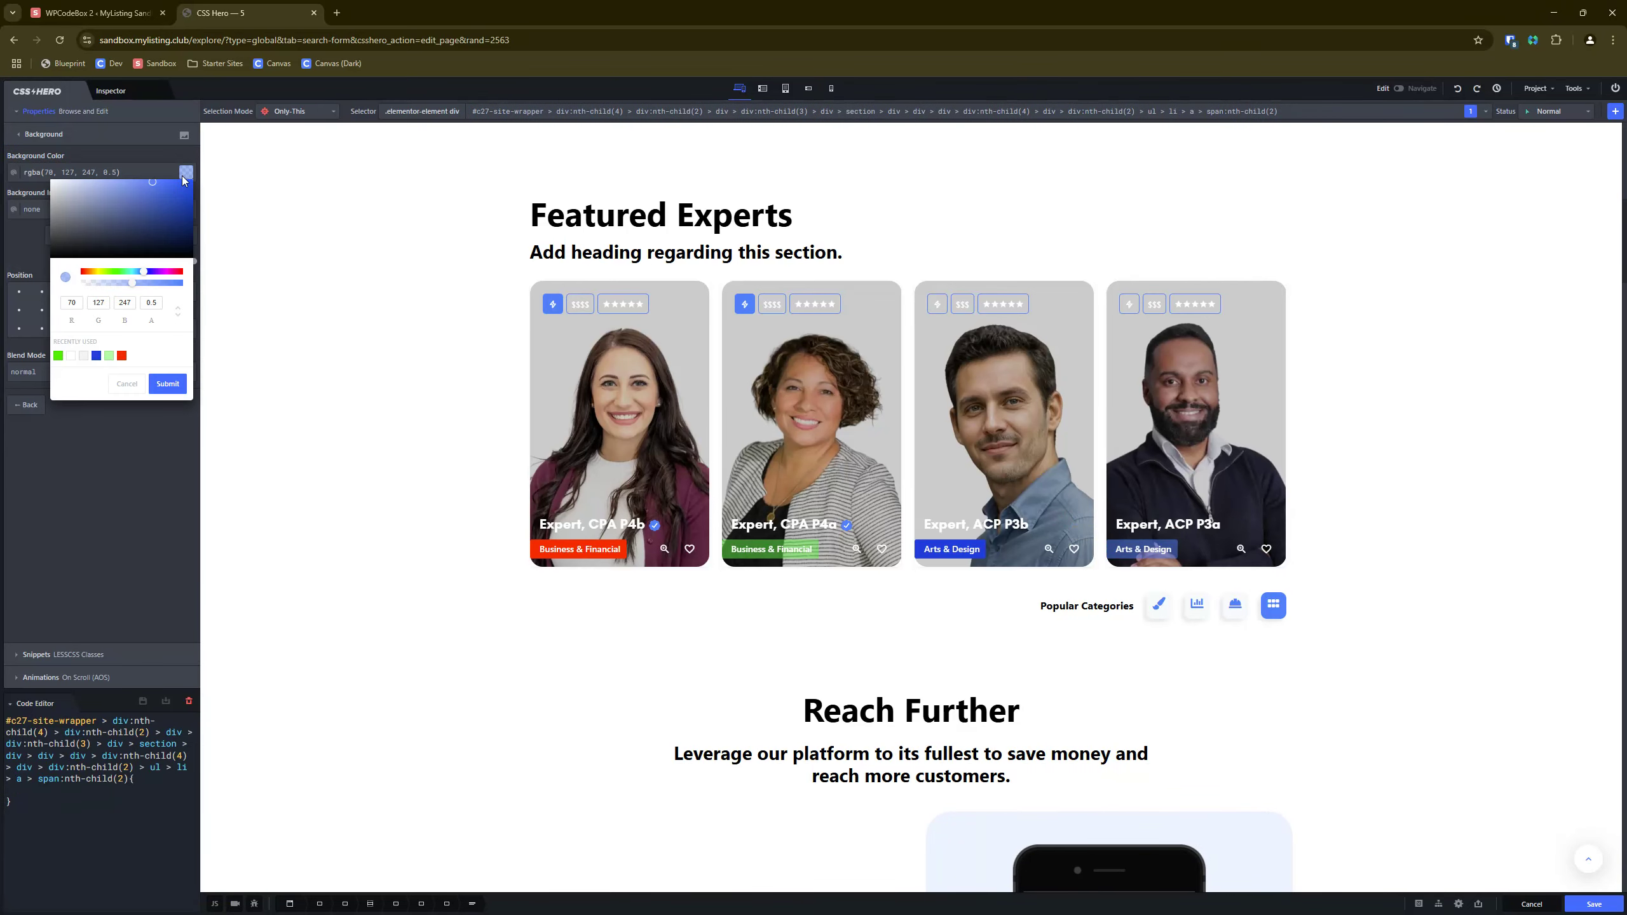
{"action": "left_click_drag", "start_coordinate": [96, 274], "coordinate": [188, 195]}
{"action": "left_click", "coordinate": [94, 271]}
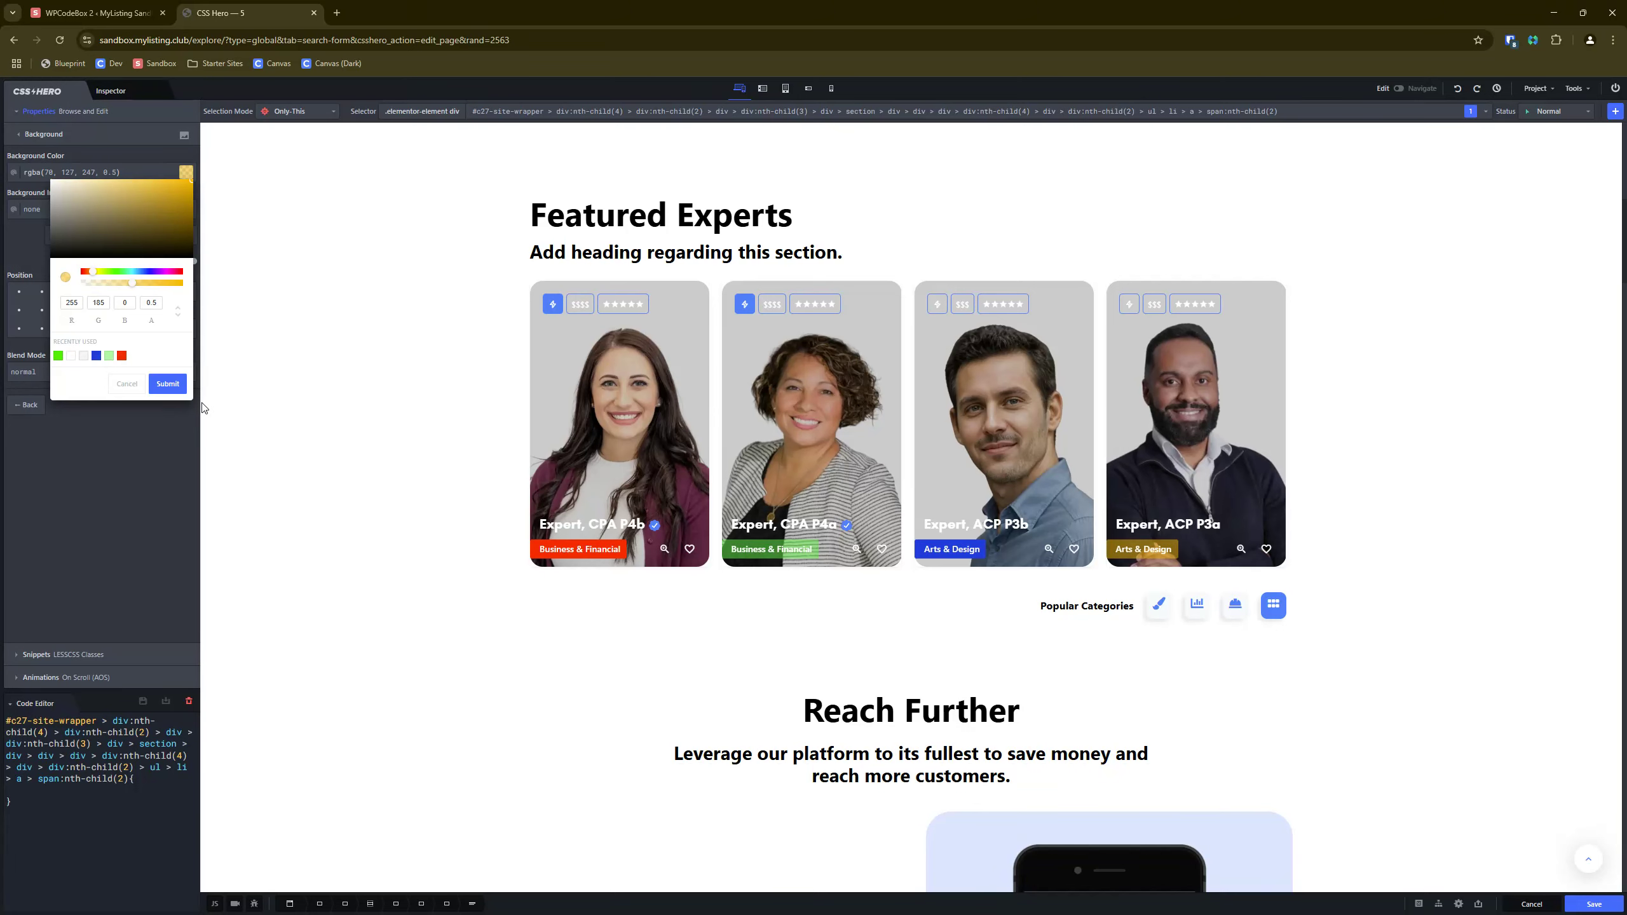
{"action": "left_click", "coordinate": [174, 385]}
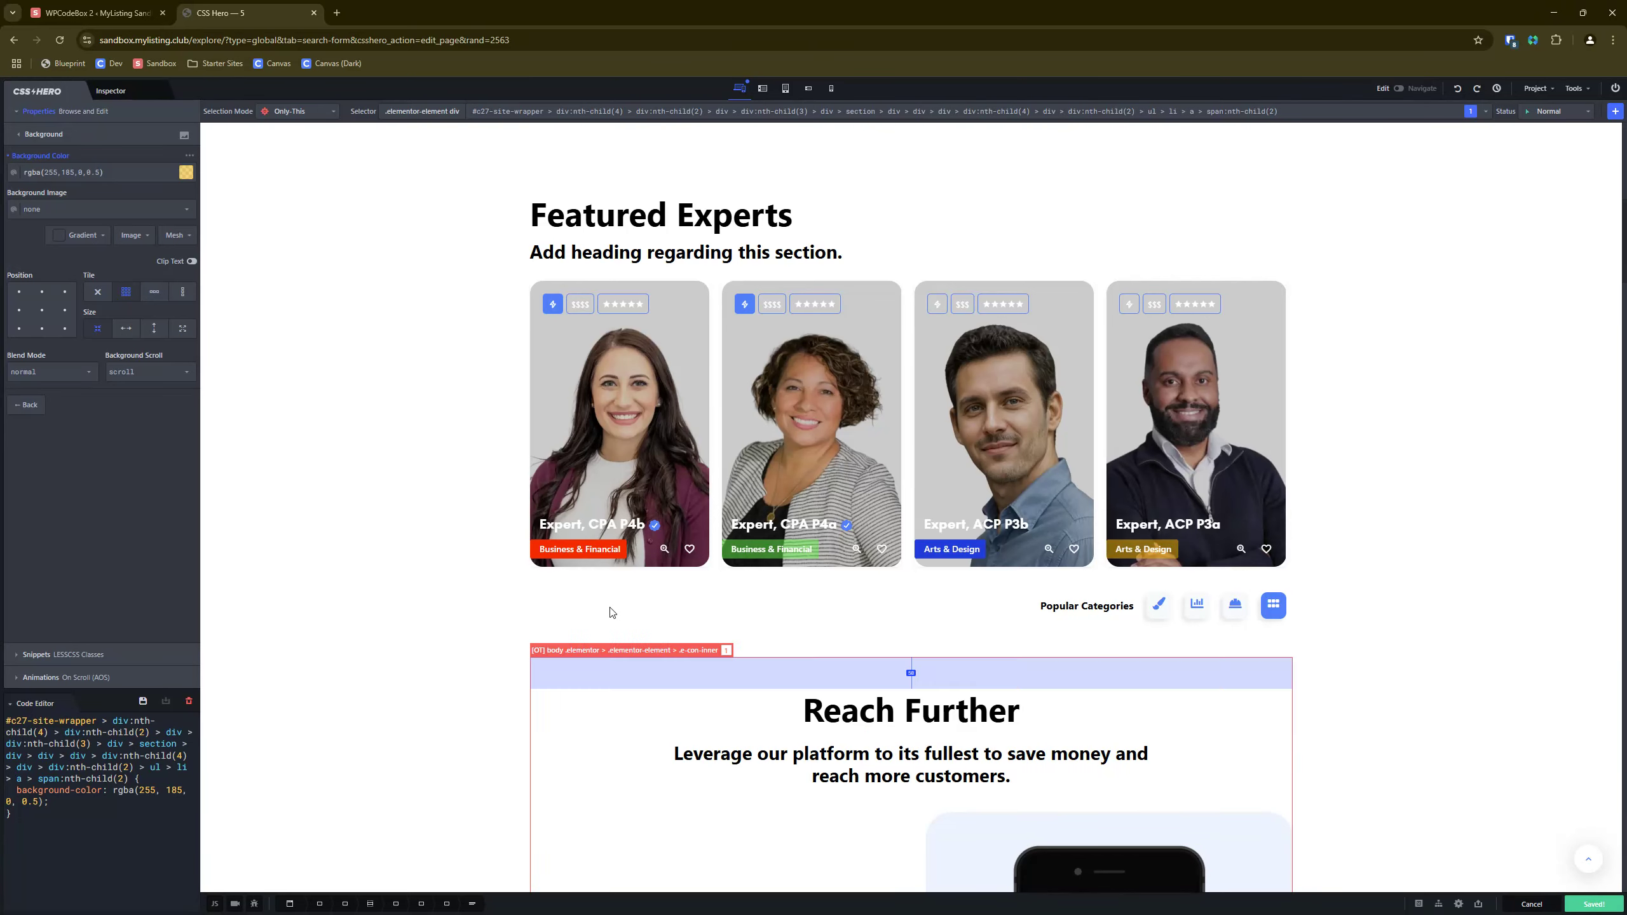
Open the live site's home page in a new browser tab and check the label colours on the Featured Experts cards.
{"action": "left_click", "coordinate": [105, 11]}
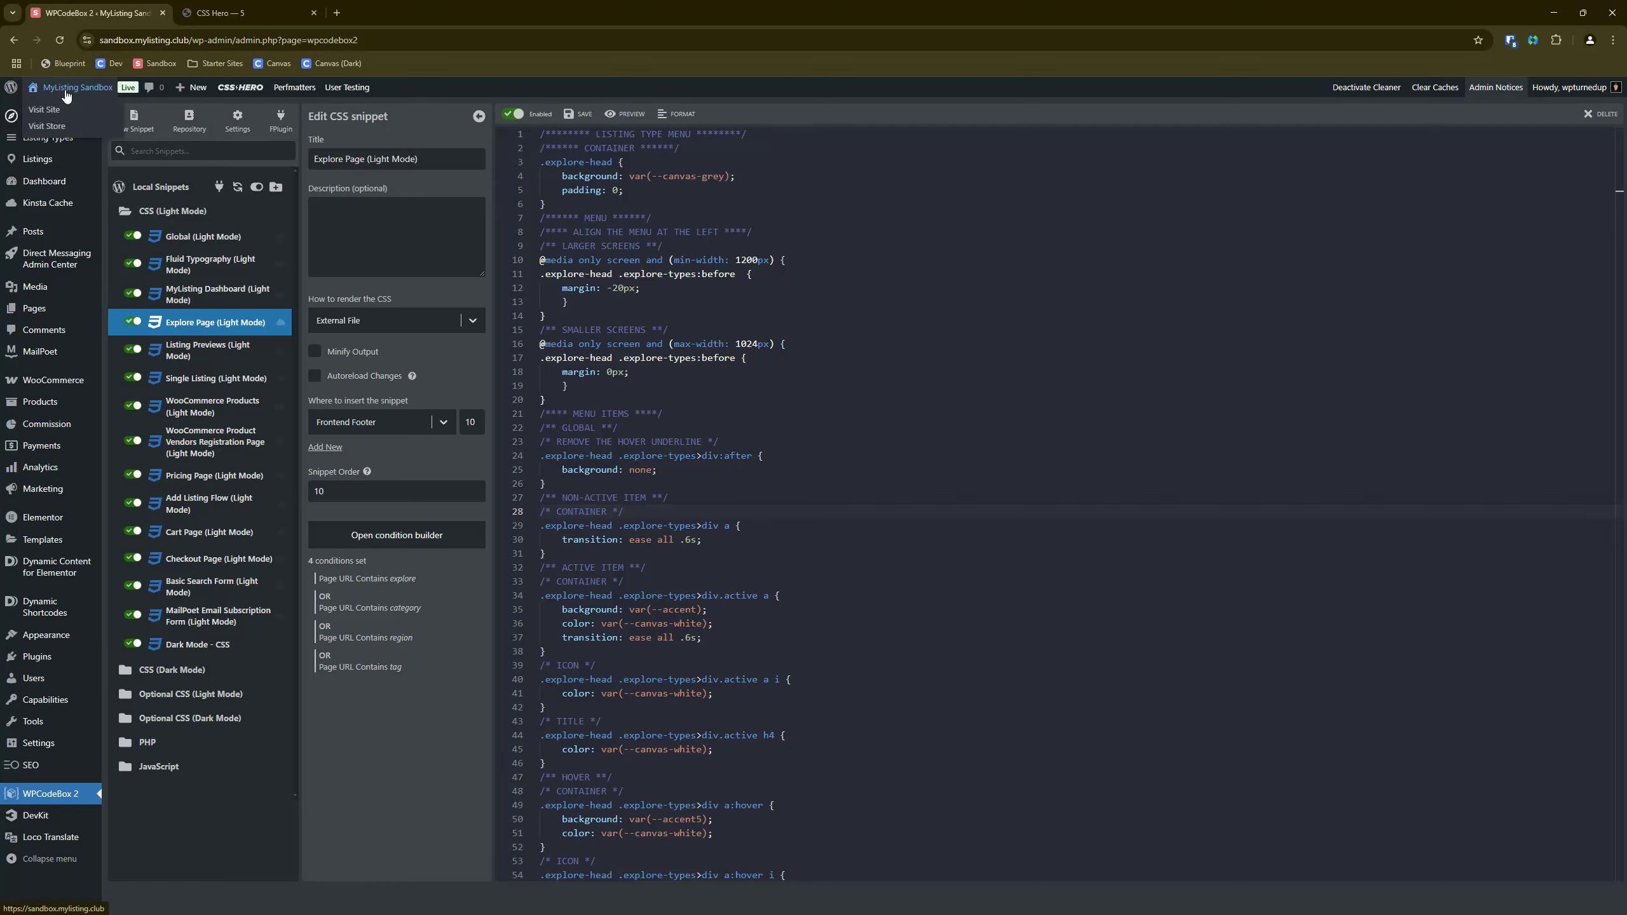
{"action": "middle_click", "coordinate": [43, 109]}
{"action": "left_click_drag", "start_coordinate": [234, 12], "coordinate": [374, 9]}
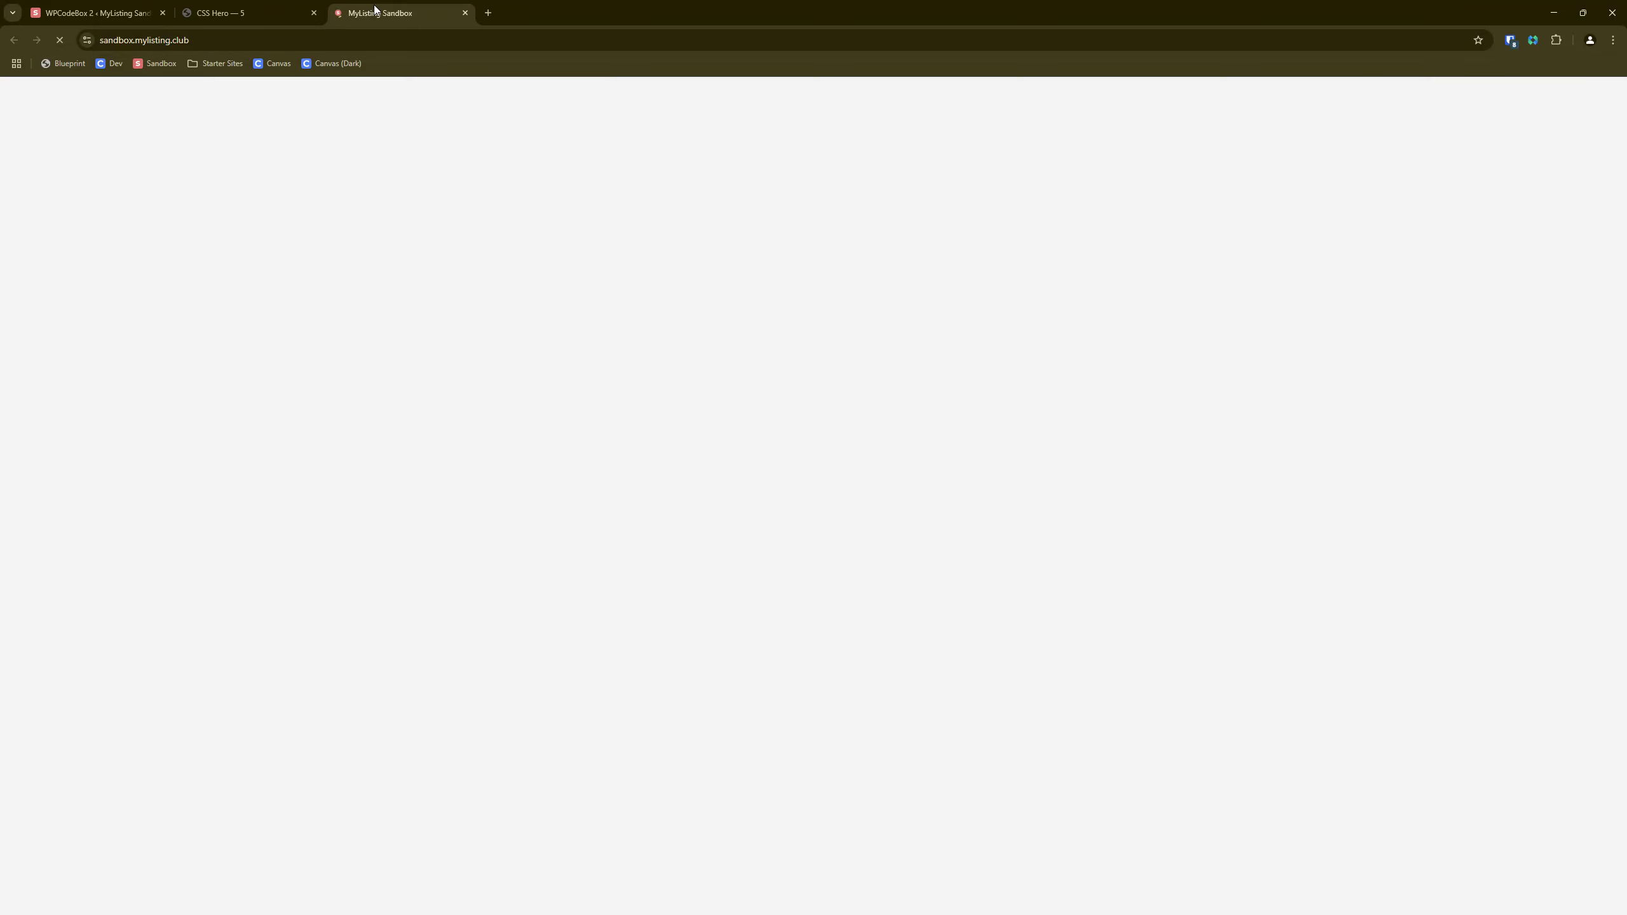
{"action": "scroll", "coordinate": [508, 498], "scroll_direction": "down", "scroll_amount": 10}
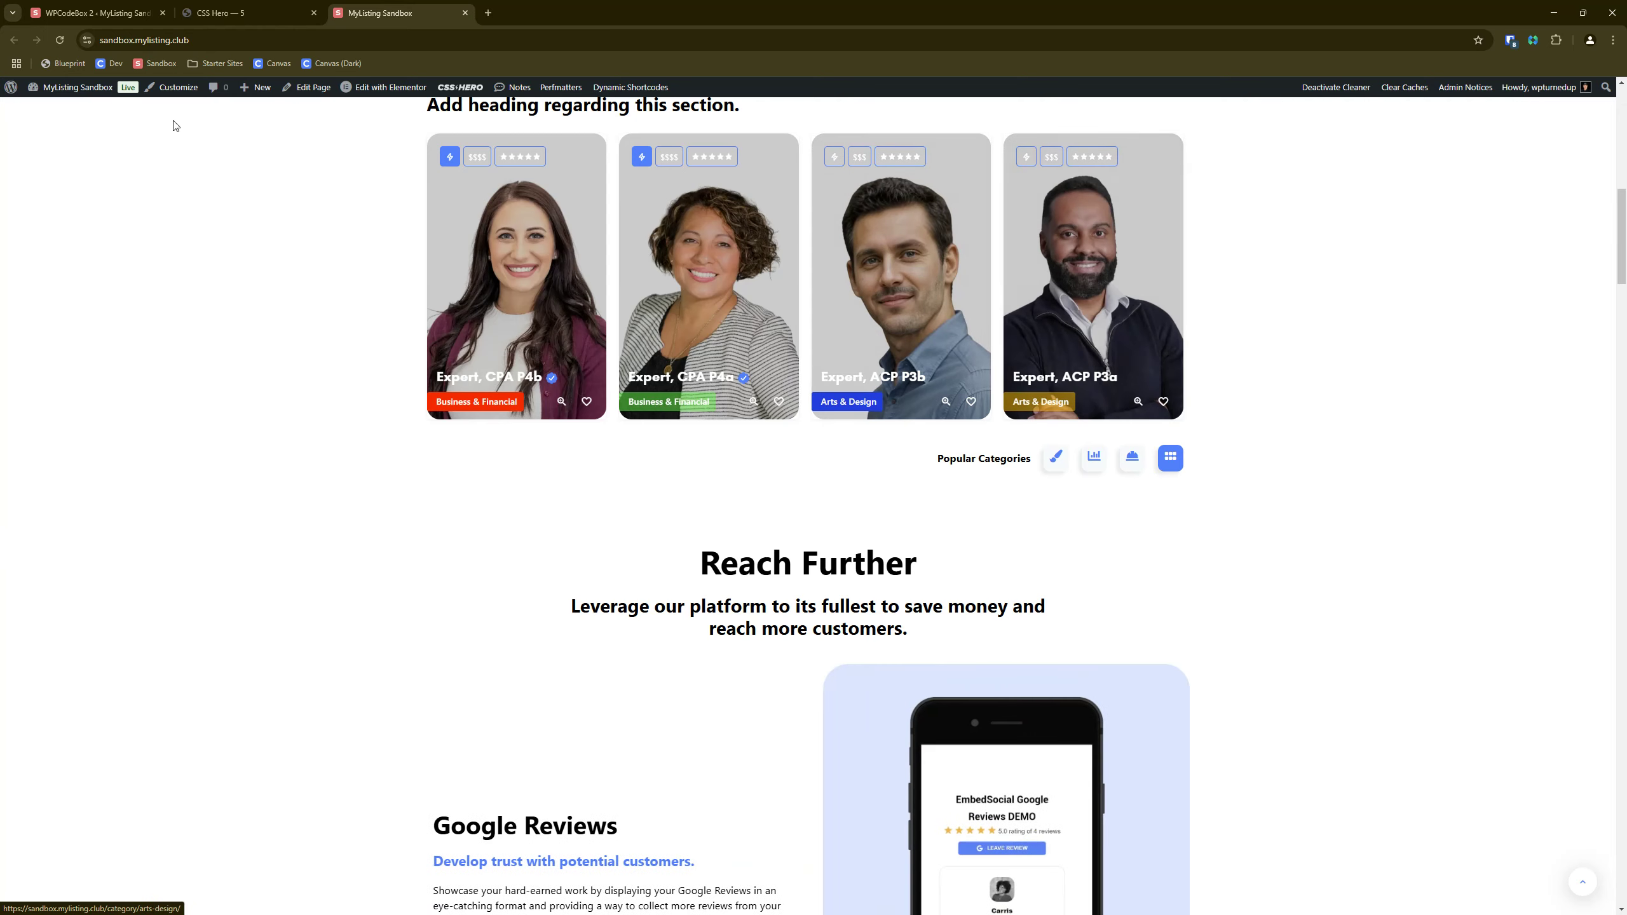
{"action": "scroll", "coordinate": [1264, 369], "scroll_direction": "up", "scroll_amount": 3}
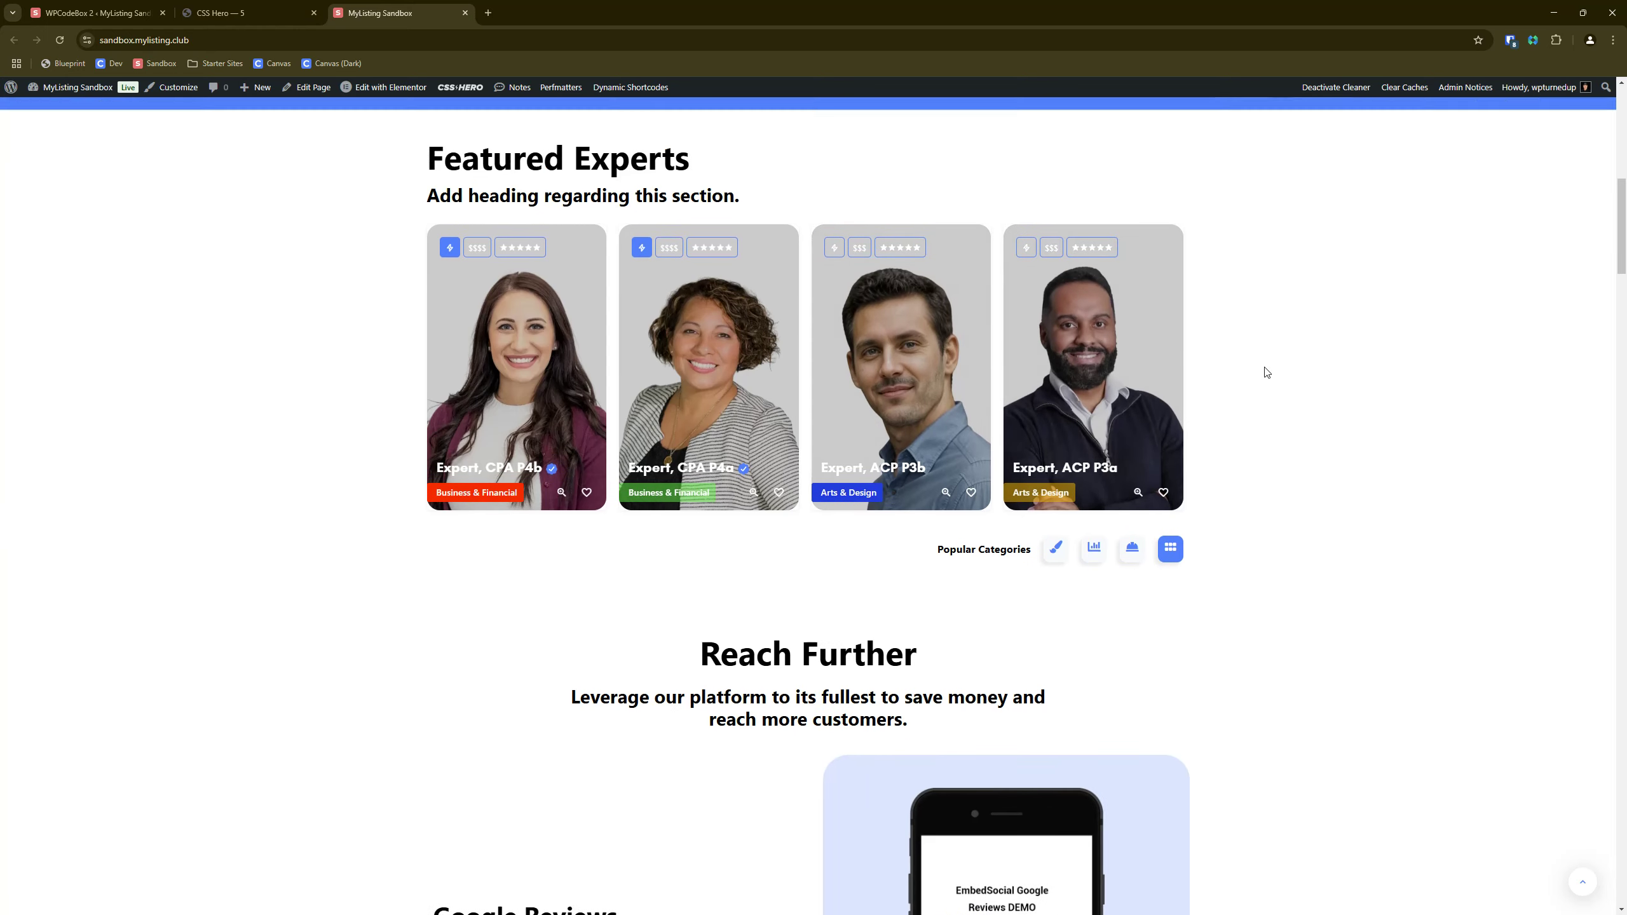
{"action": "scroll", "coordinate": [1237, 391], "scroll_direction": "down", "scroll_amount": 13}
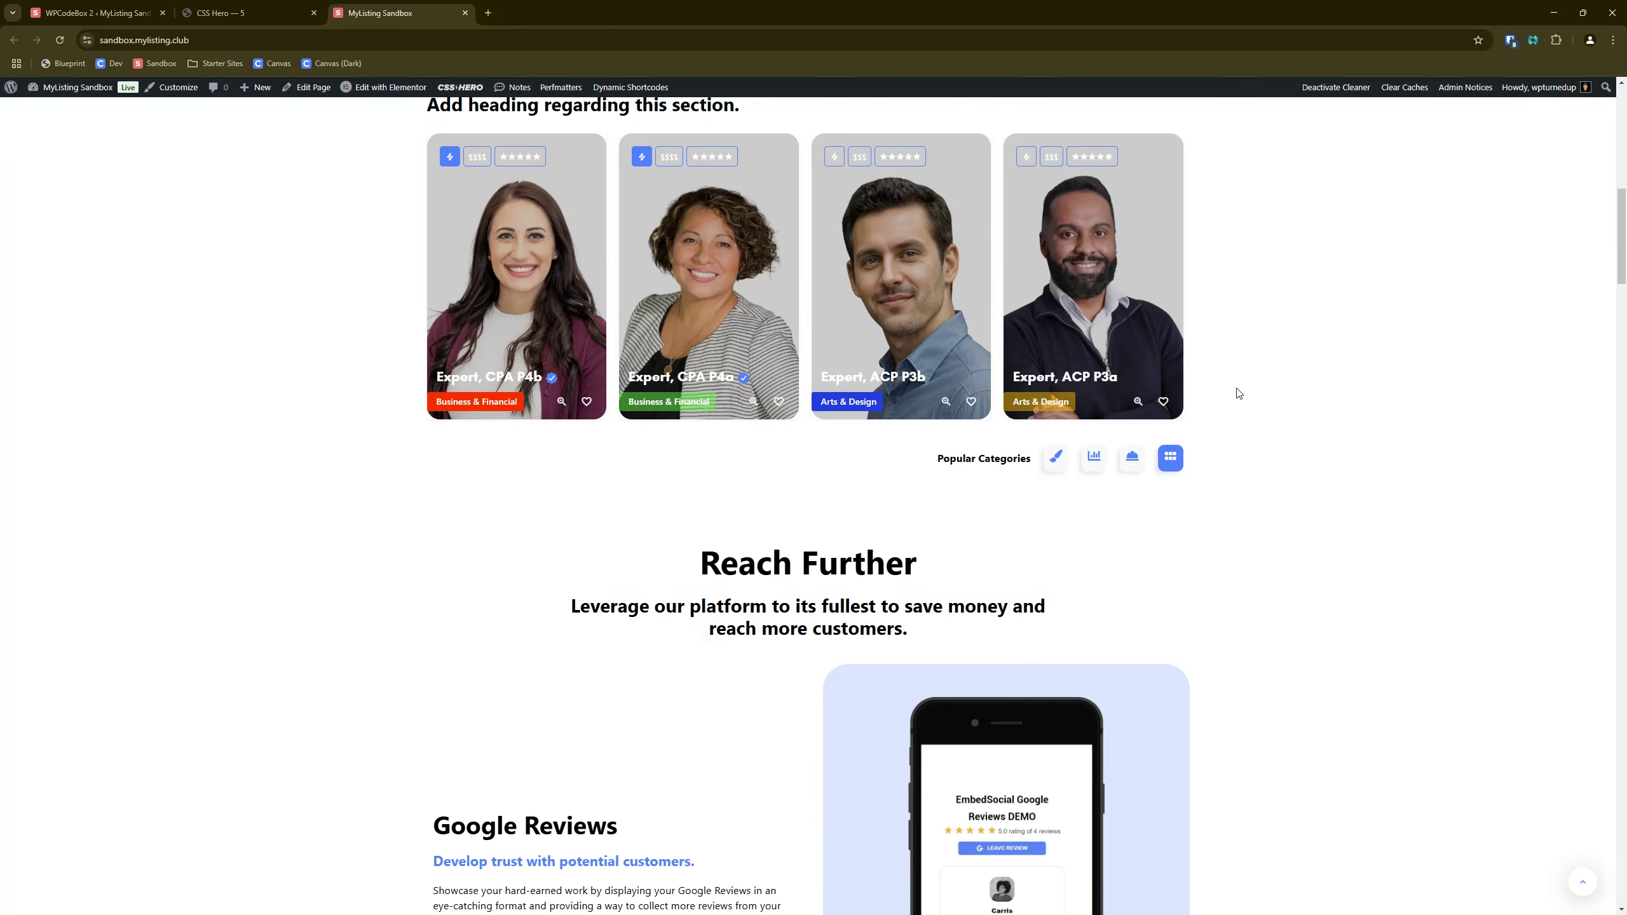
{"action": "scroll", "coordinate": [1233, 416], "scroll_direction": "up", "scroll_amount": 10}
{"action": "scroll", "coordinate": [1230, 445], "scroll_direction": "up", "scroll_amount": 7}
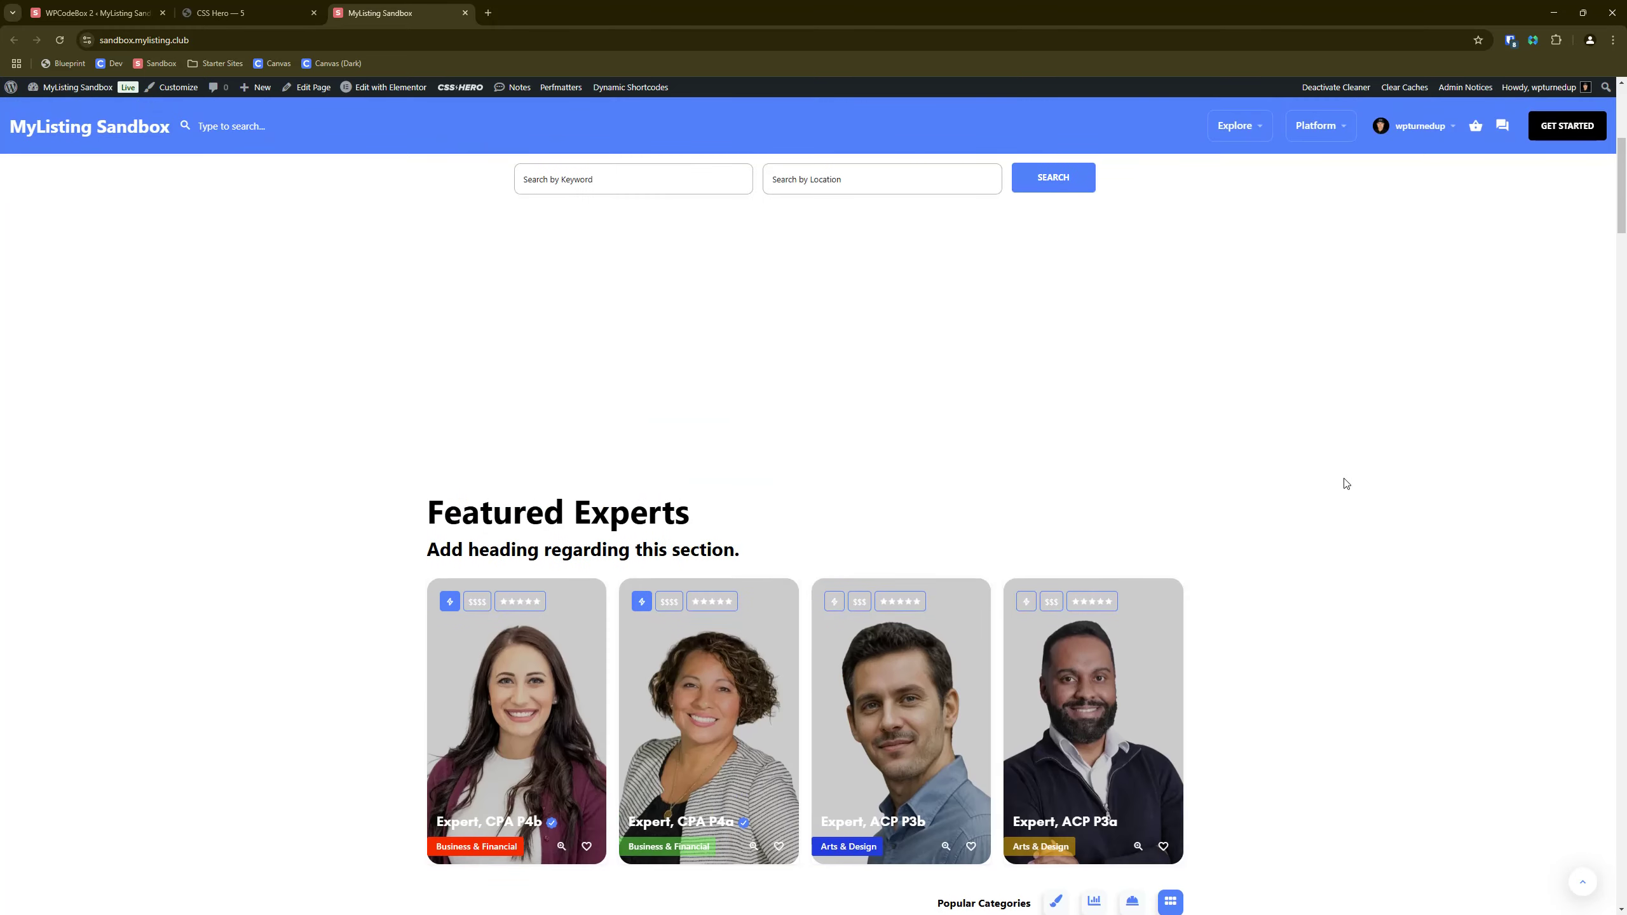
{"action": "scroll", "coordinate": [725, 492], "scroll_direction": "down", "scroll_amount": 4}
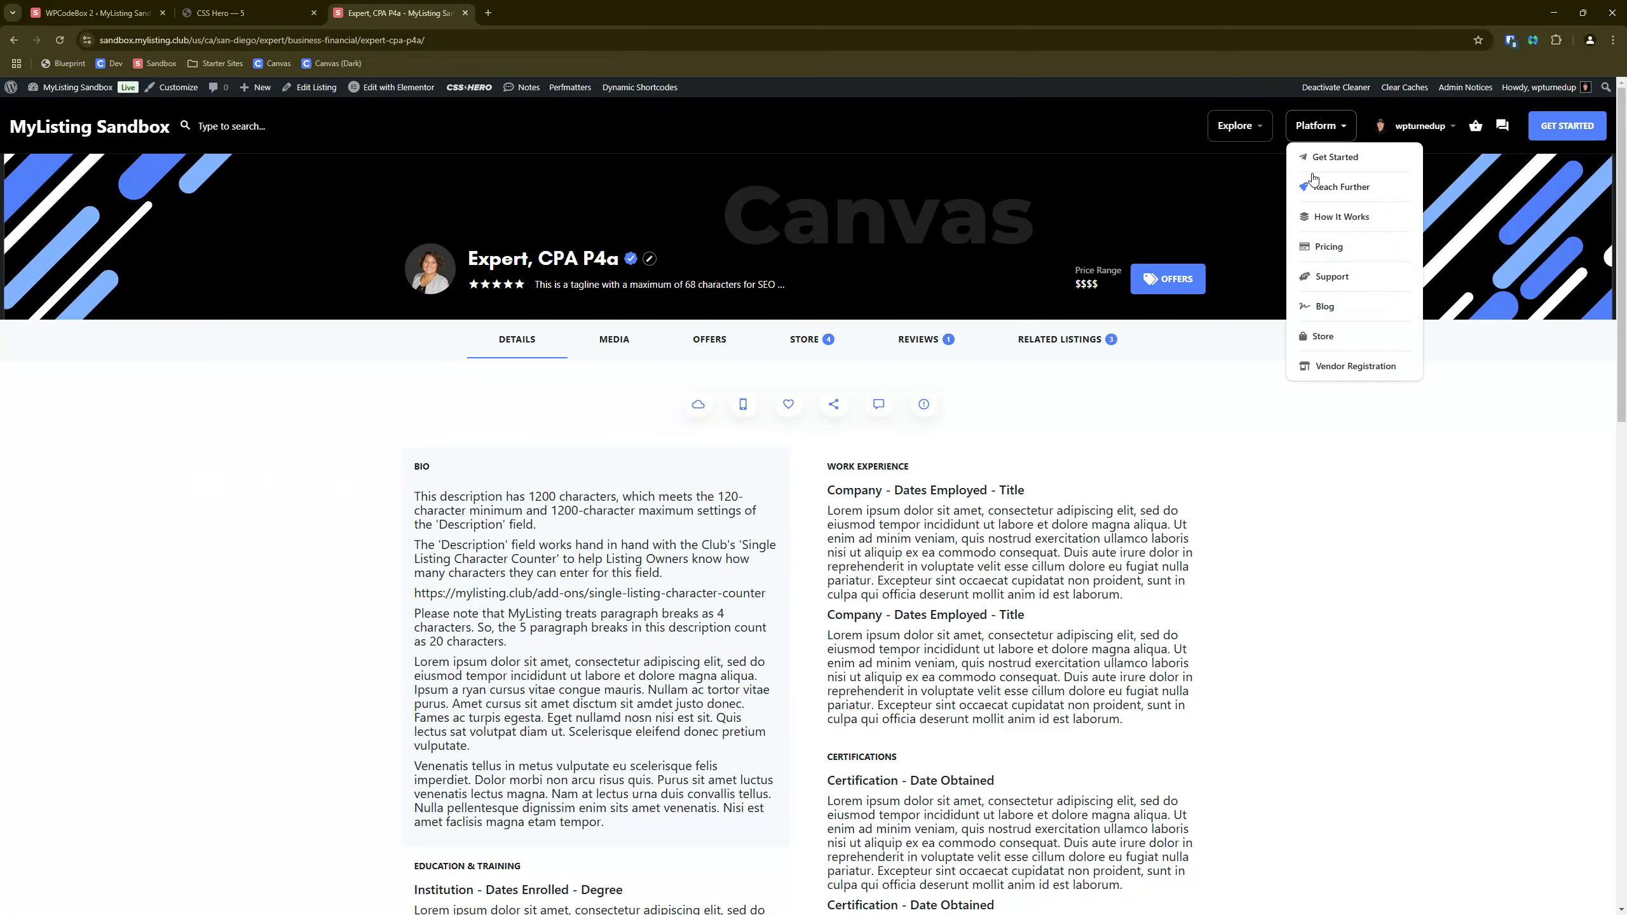
Open the Businesses explore page in CSS Hero and set the background of all category placeholder boxes to red rgba(218,37,37,1).
{"action": "mouse_move", "coordinate": [1239, 126]}
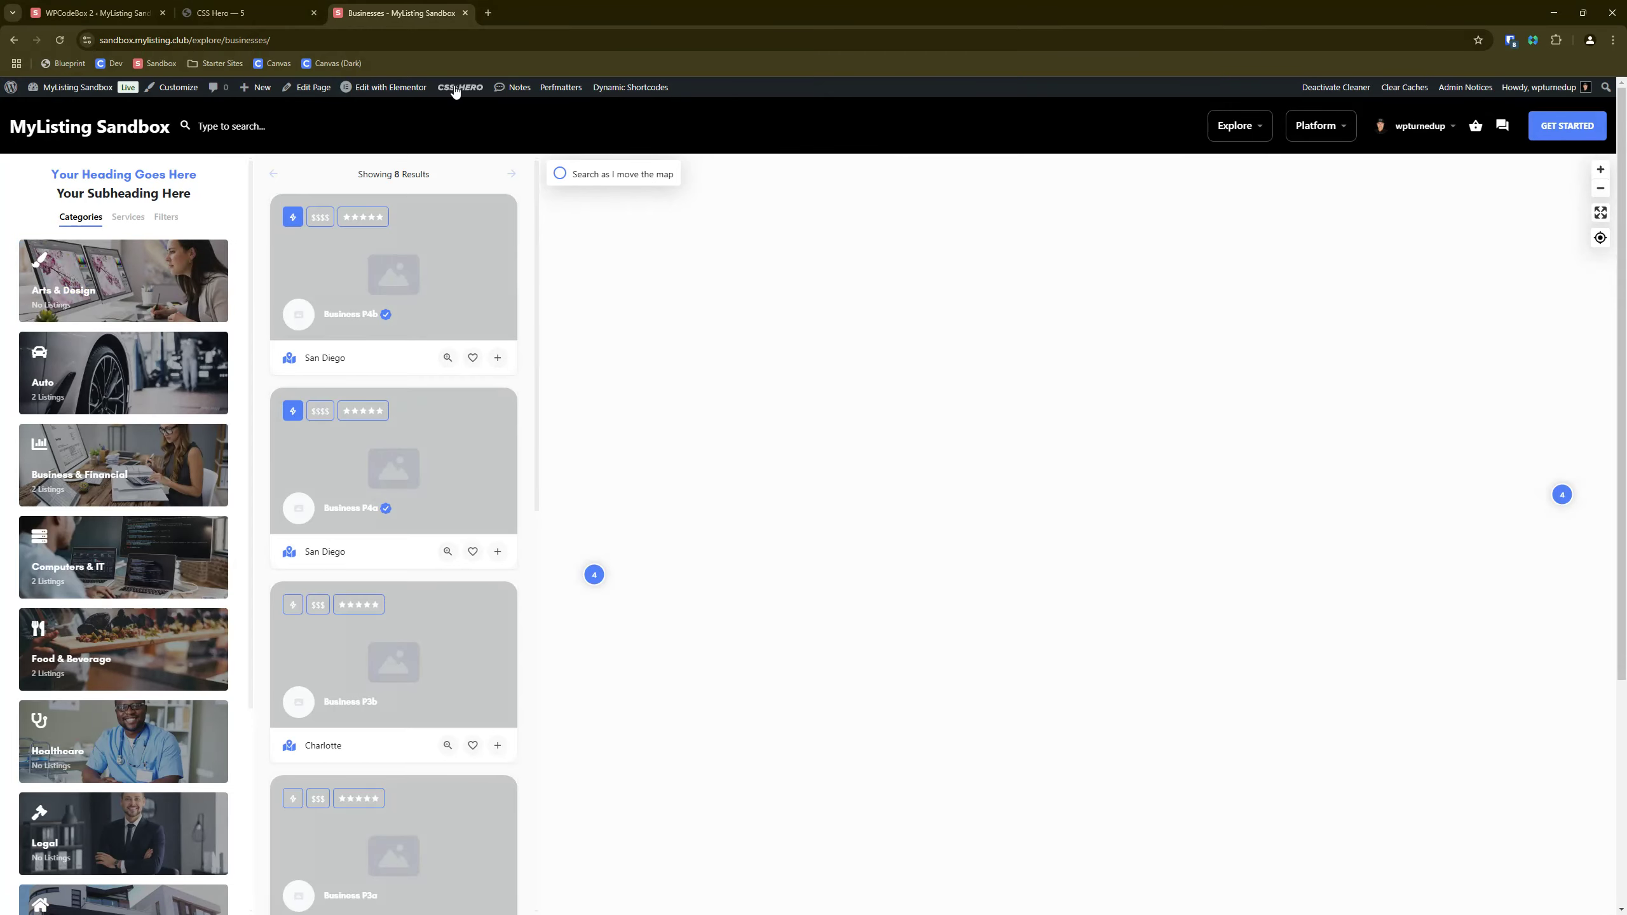
{"action": "left_click", "coordinate": [455, 88]}
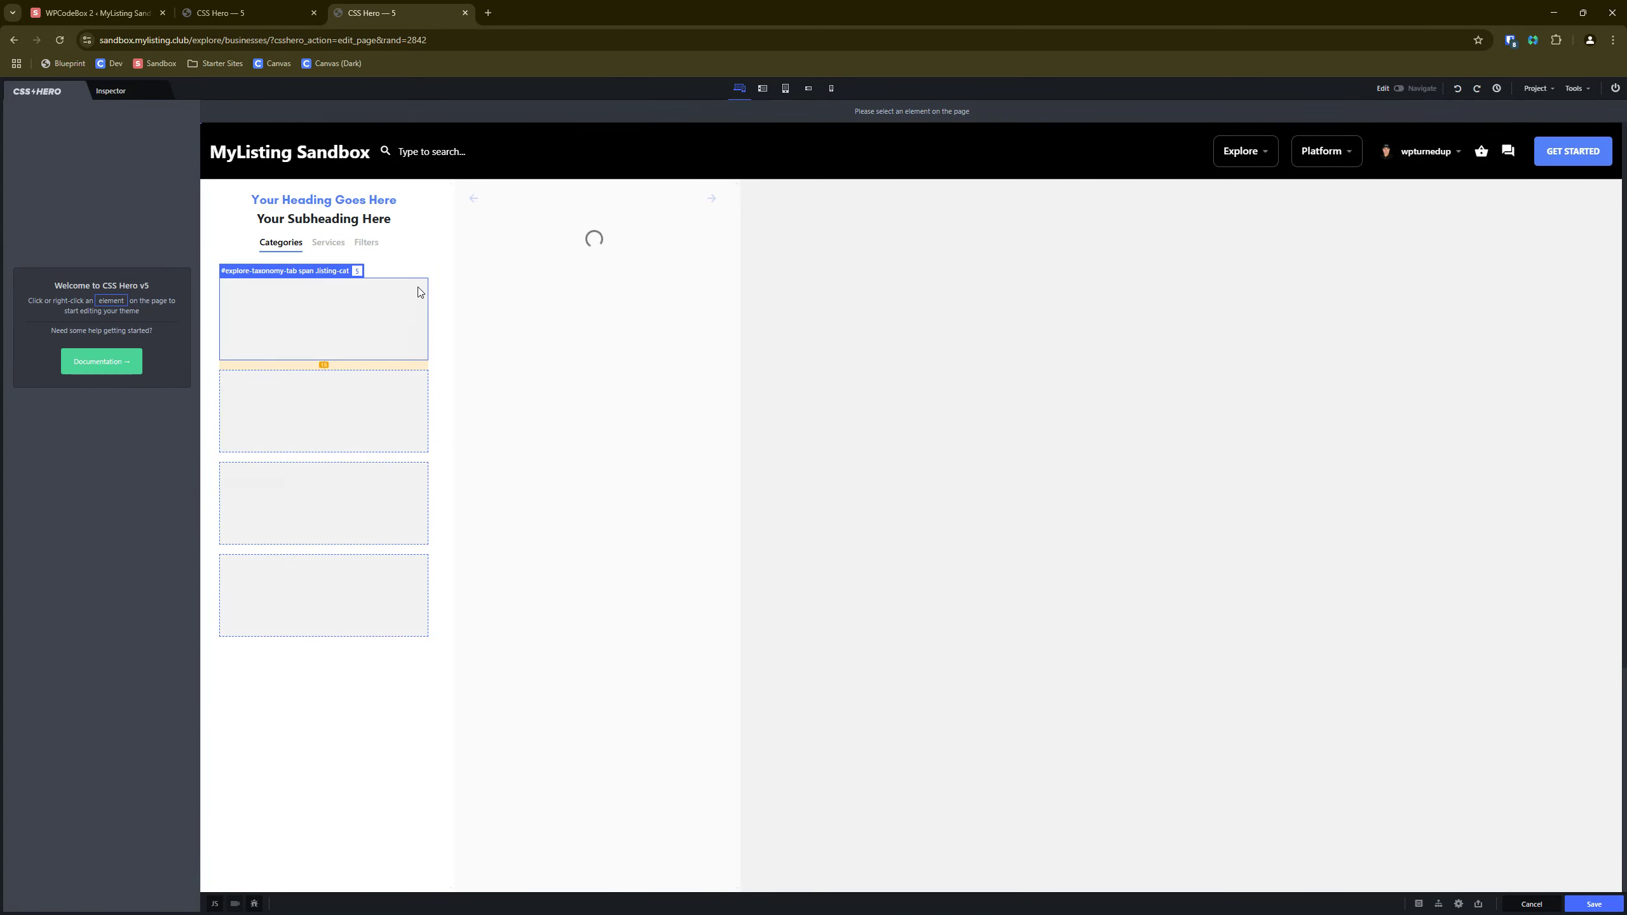
{"action": "left_click", "coordinate": [419, 287]}
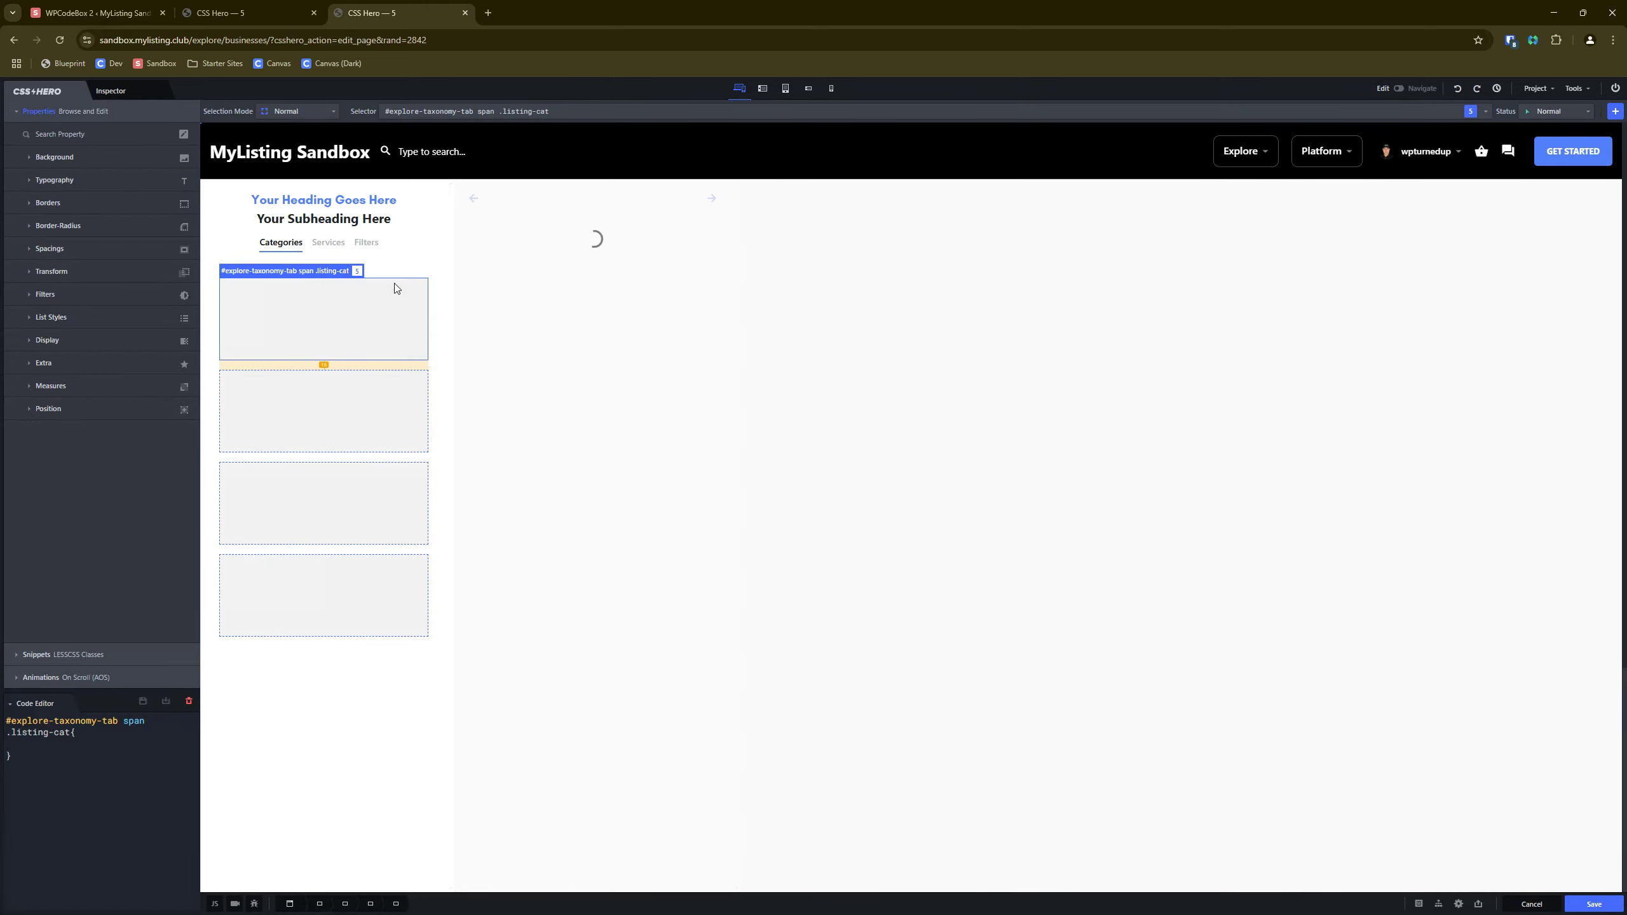
{"action": "left_click", "coordinate": [84, 157]}
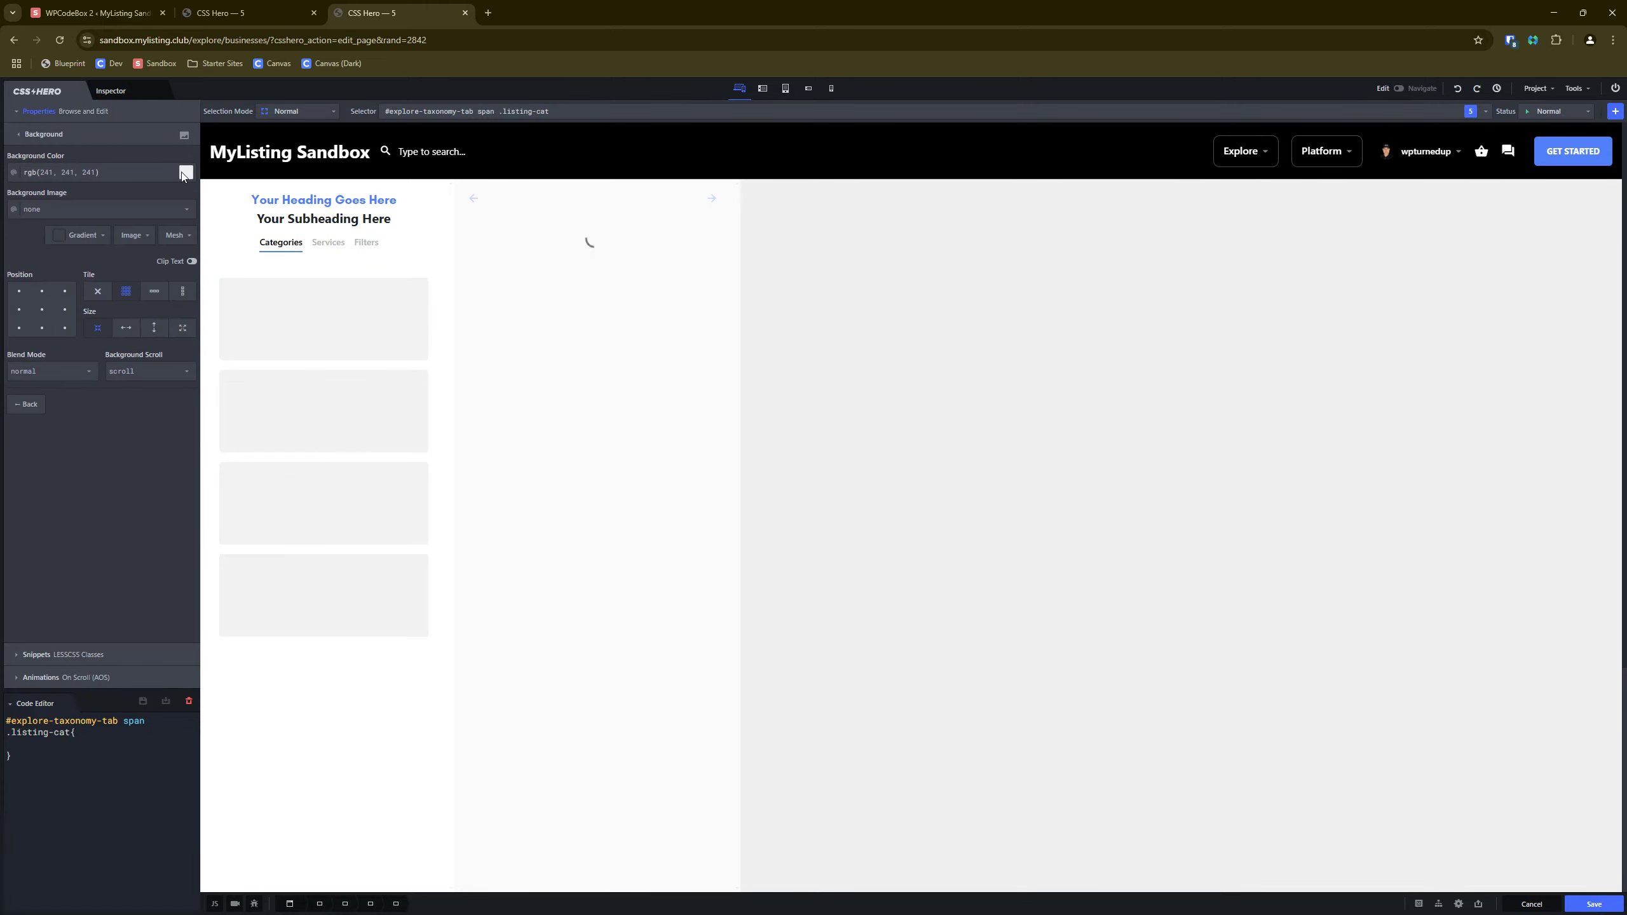
{"action": "left_click", "coordinate": [186, 172]}
{"action": "left_click", "coordinate": [170, 191]}
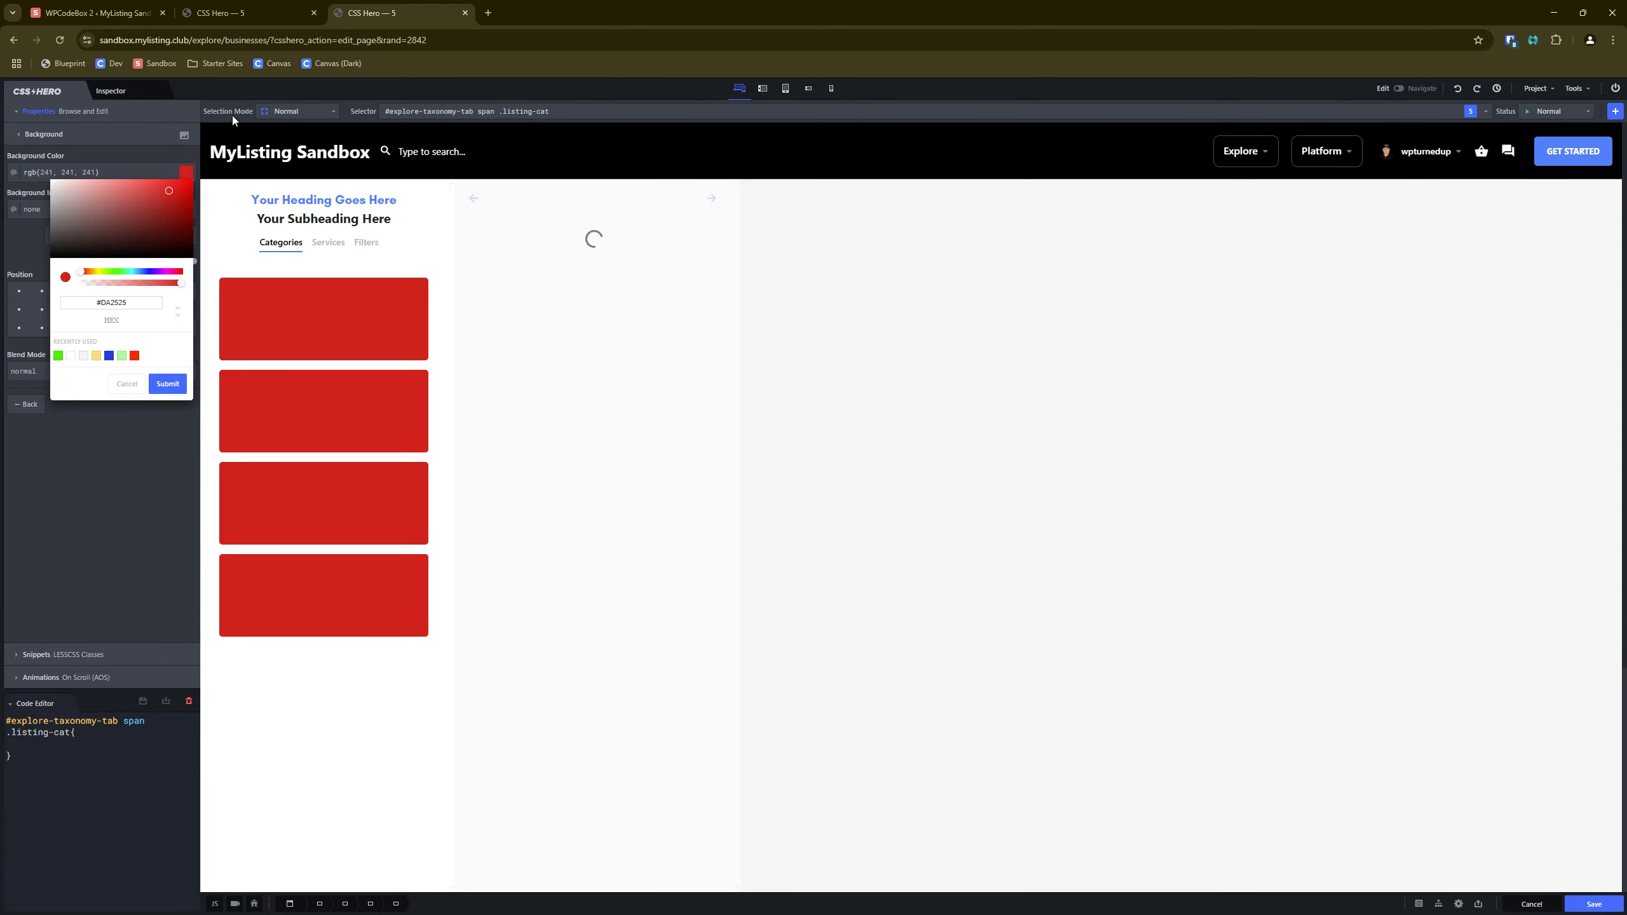
{"action": "left_click", "coordinate": [231, 115]}
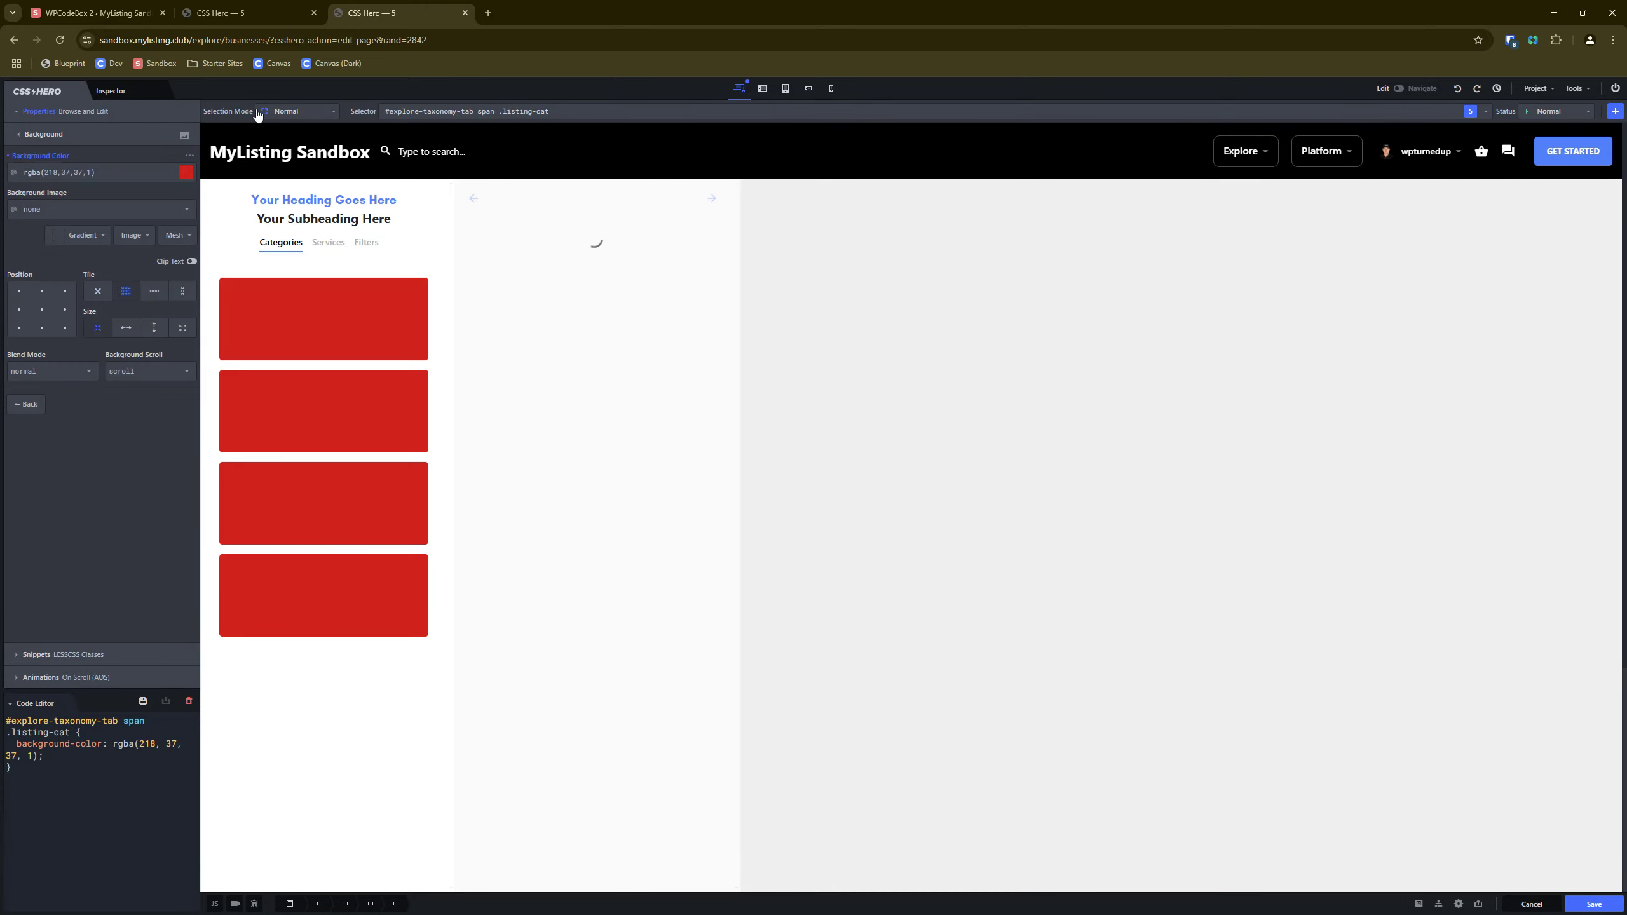
Switch the selection mode to Only This and set only the first category placeholder's background to red rgba(214,36,36,1).
{"action": "left_click", "coordinate": [289, 112]}
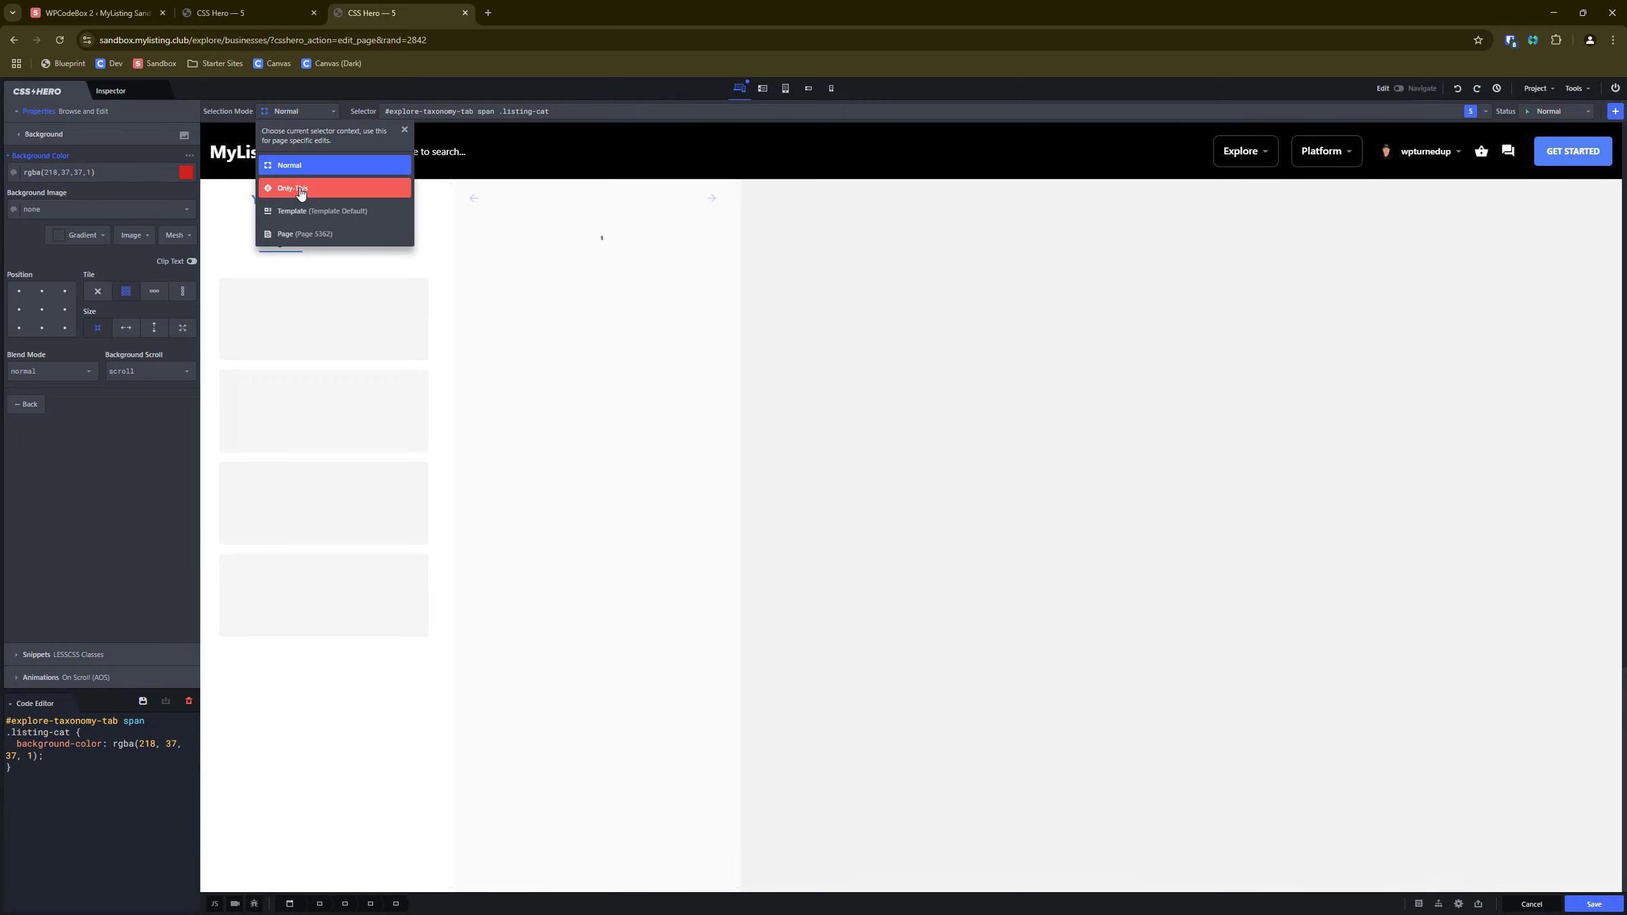
{"action": "left_click", "coordinate": [293, 188]}
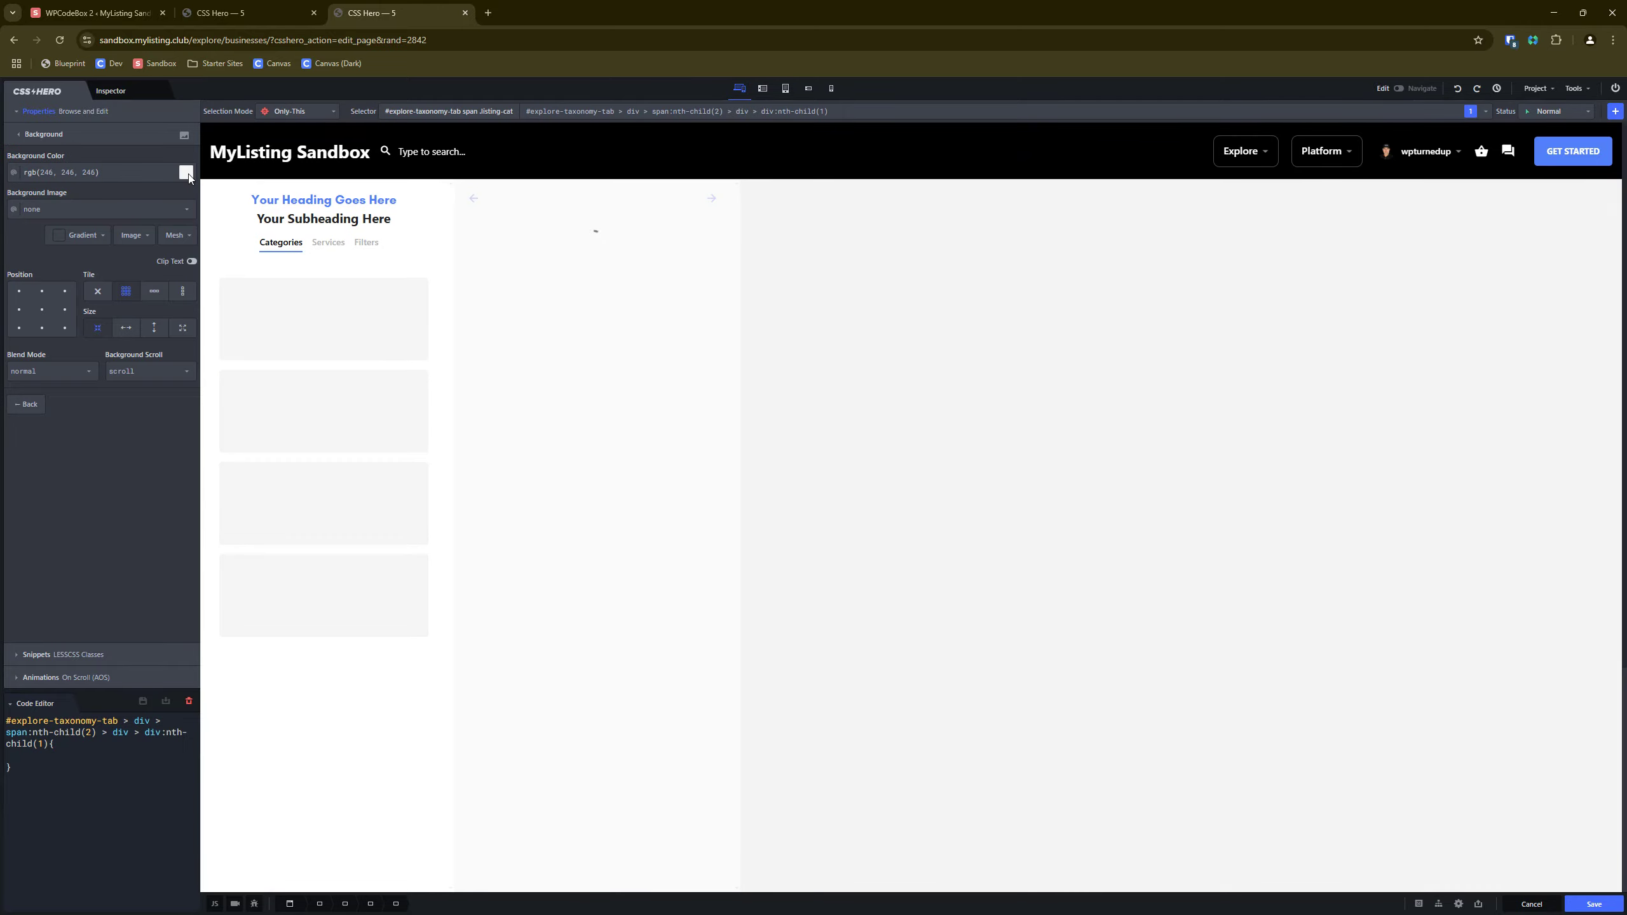
{"action": "left_click", "coordinate": [186, 172]}
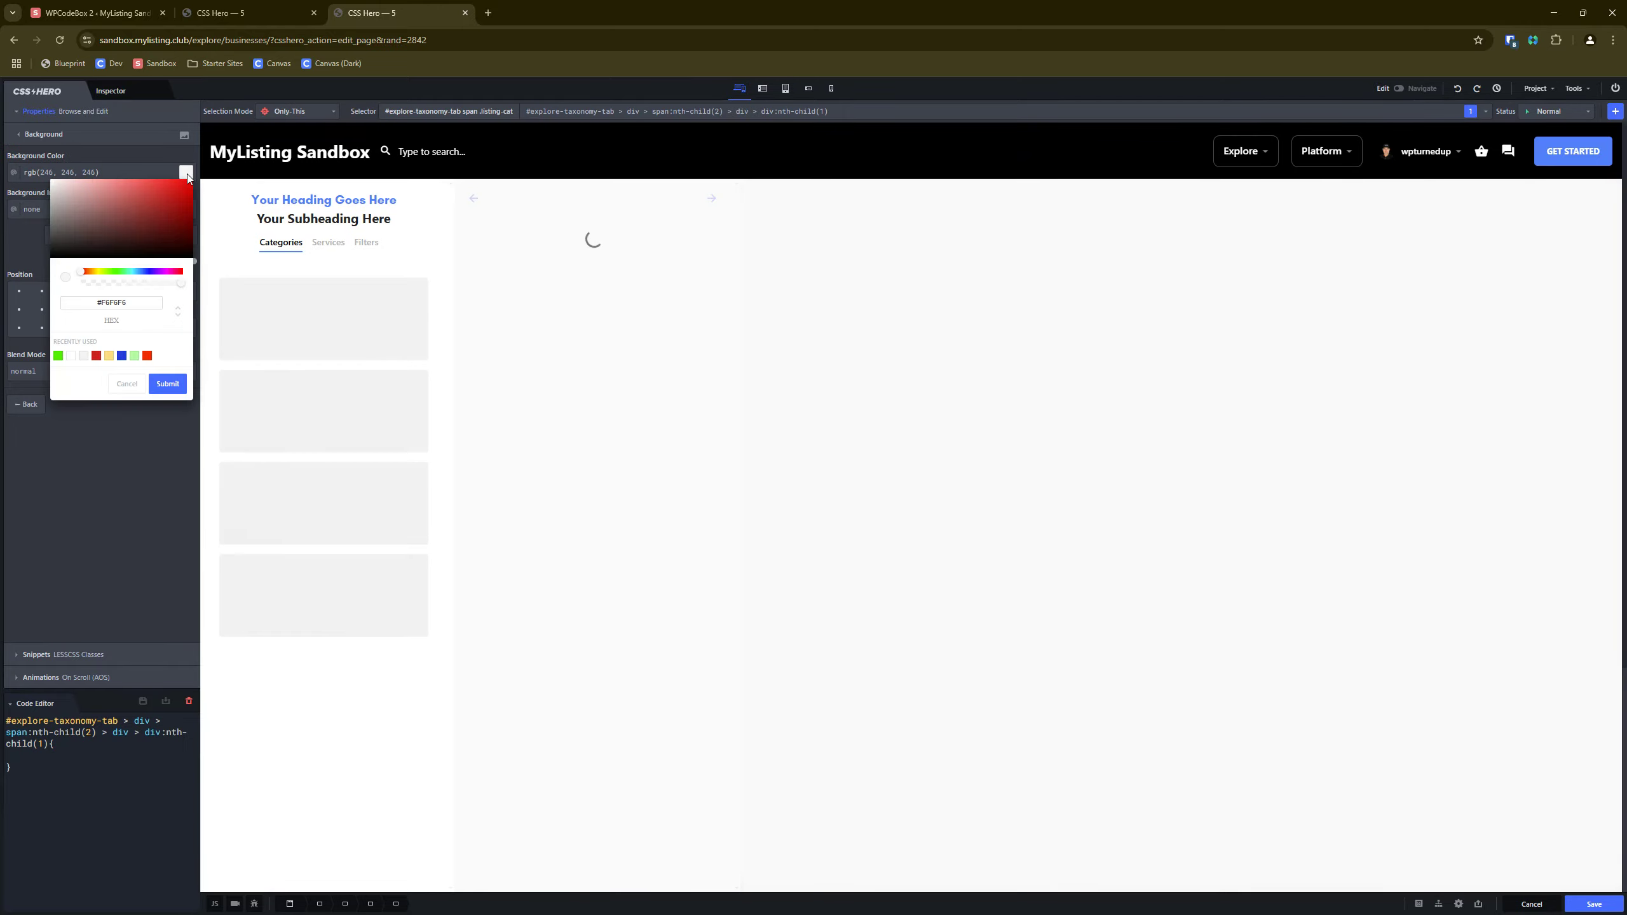
{"action": "left_click", "coordinate": [169, 193]}
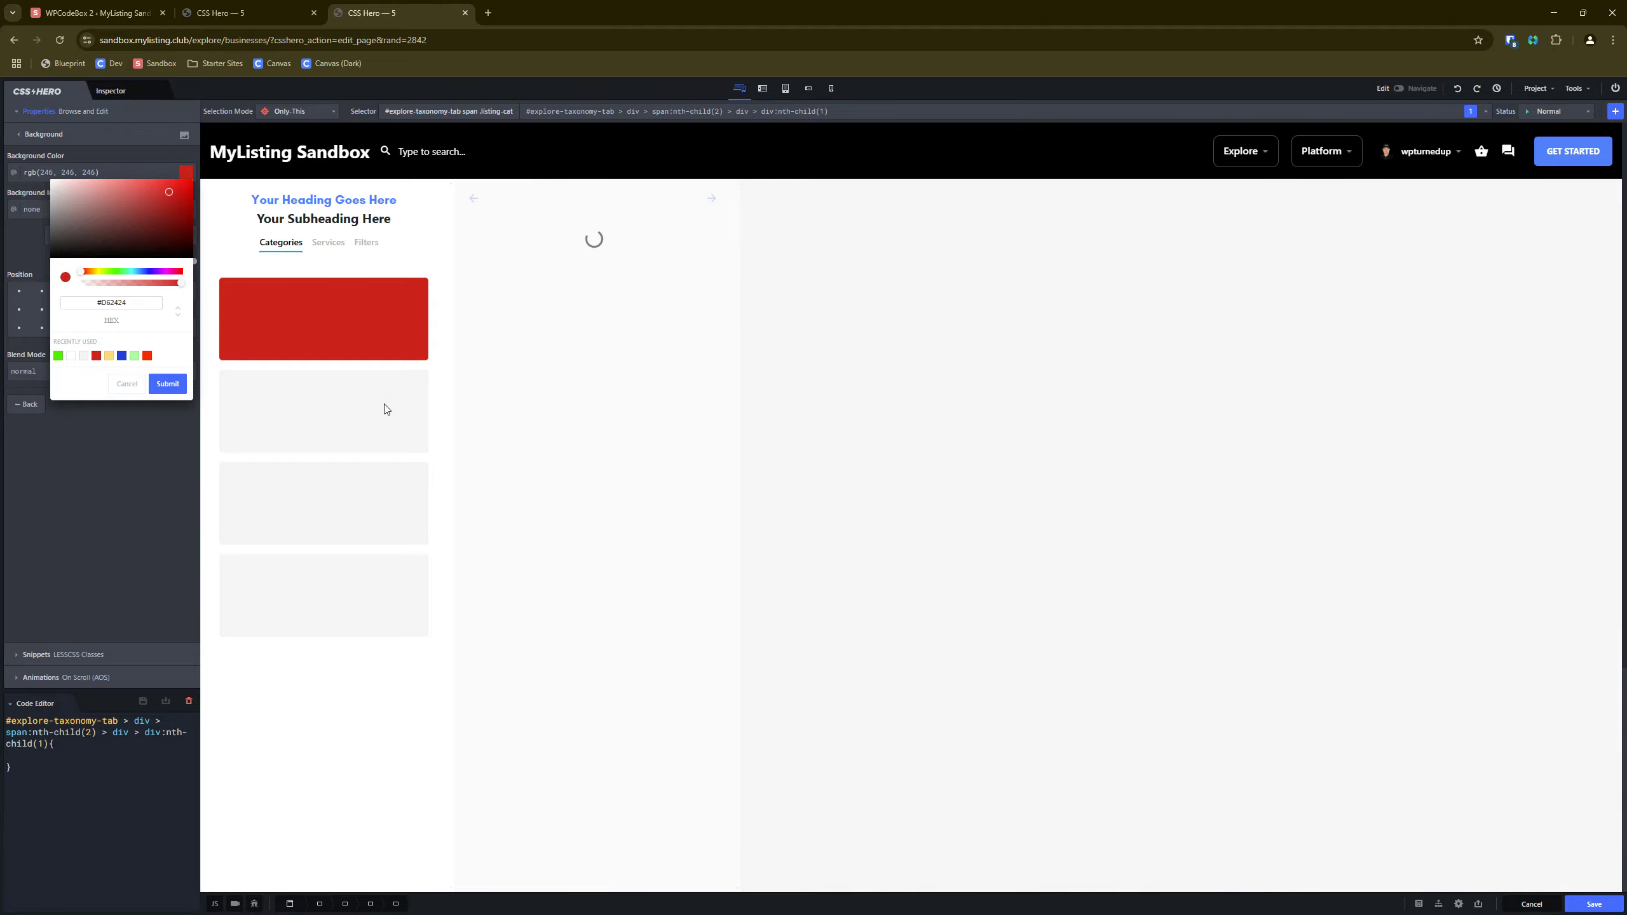
{"action": "left_click", "coordinate": [384, 404]}
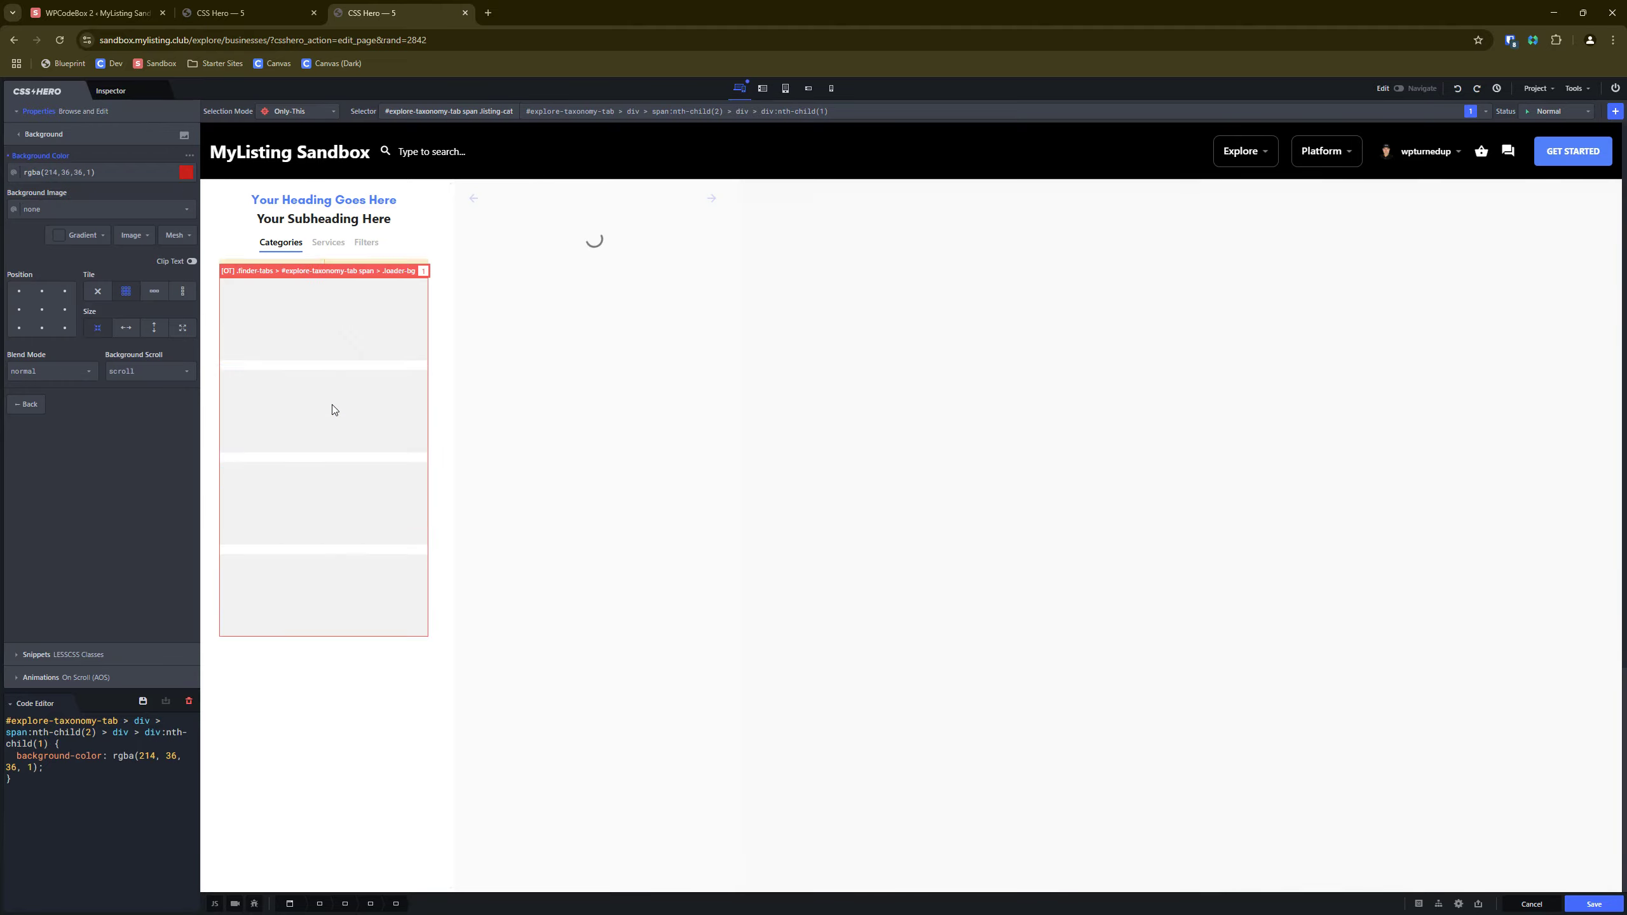
Set only the second category placeholder's background to cyan rgba(30,198,224,1).
{"action": "left_click", "coordinate": [333, 407]}
{"action": "left_click", "coordinate": [185, 172]}
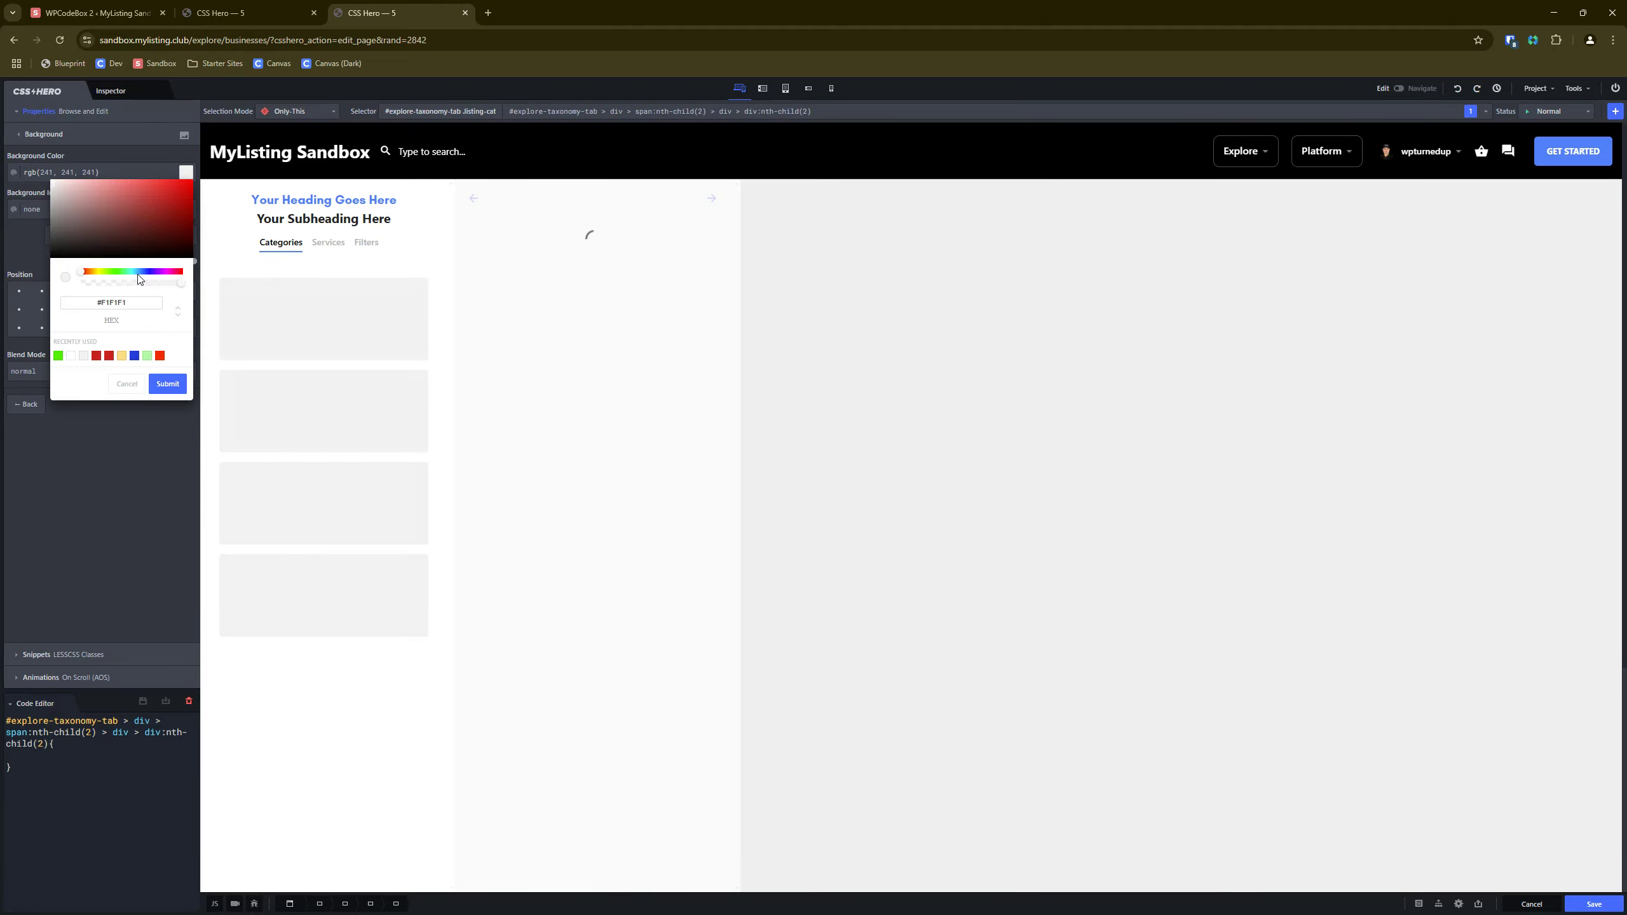
{"action": "left_click", "coordinate": [134, 273]}
{"action": "left_click_drag", "start_coordinate": [142, 257], "coordinate": [173, 190]}
Set only the third category placeholder's background to semi-transparent green rgba(57,222,71,0.5).
{"action": "left_click", "coordinate": [339, 502]}
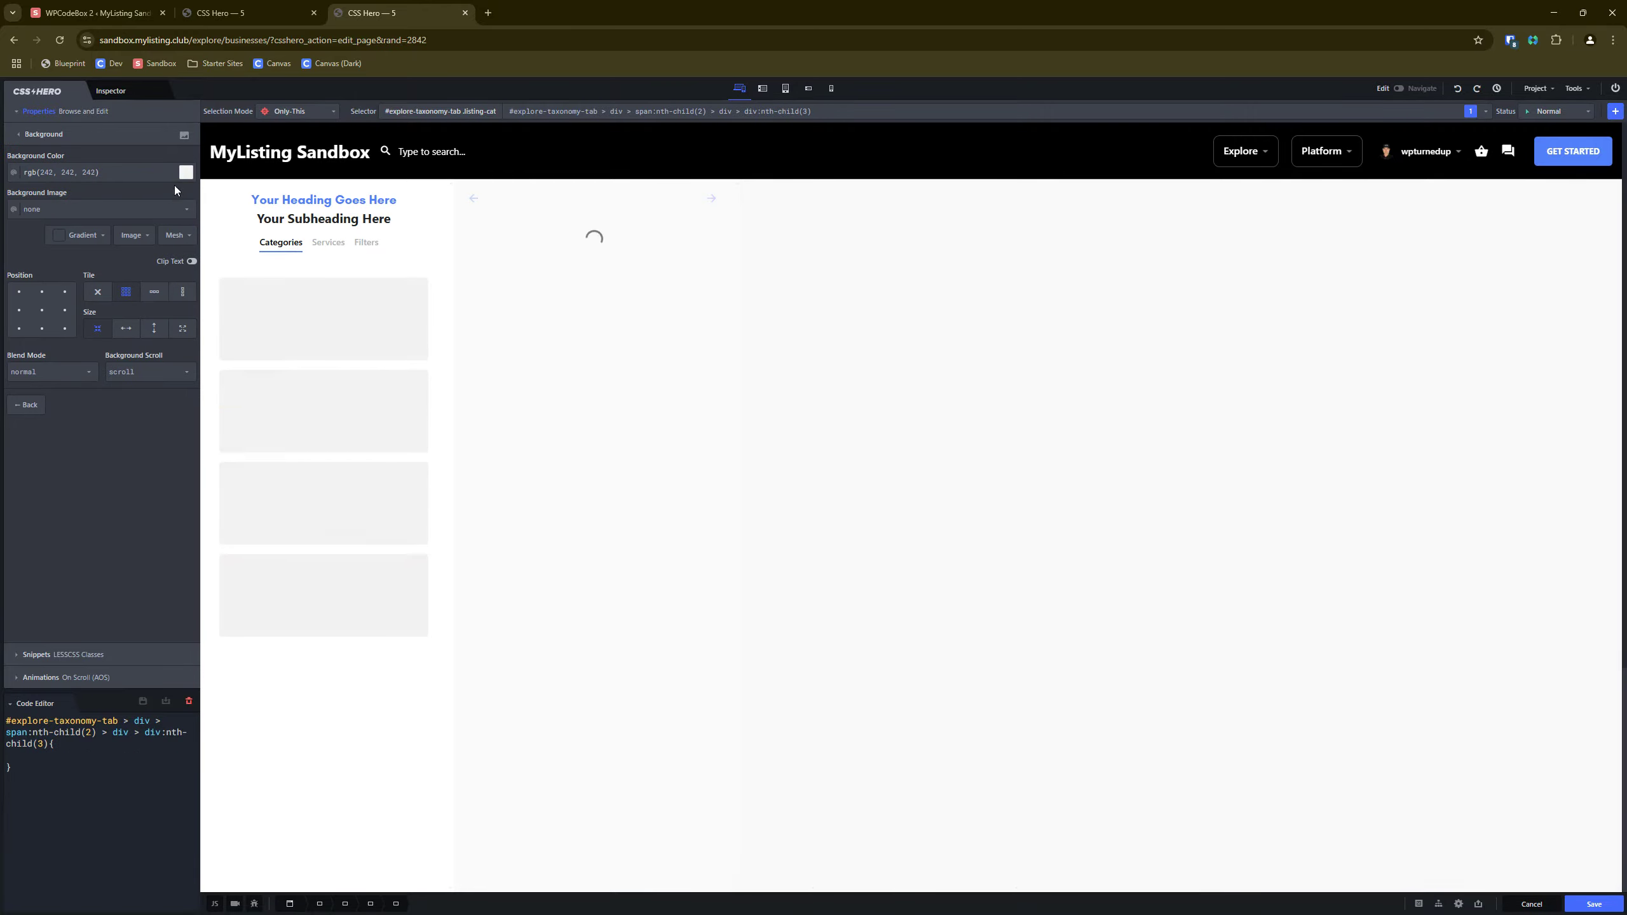
{"action": "left_click", "coordinate": [186, 172]}
{"action": "left_click", "coordinate": [160, 356]}
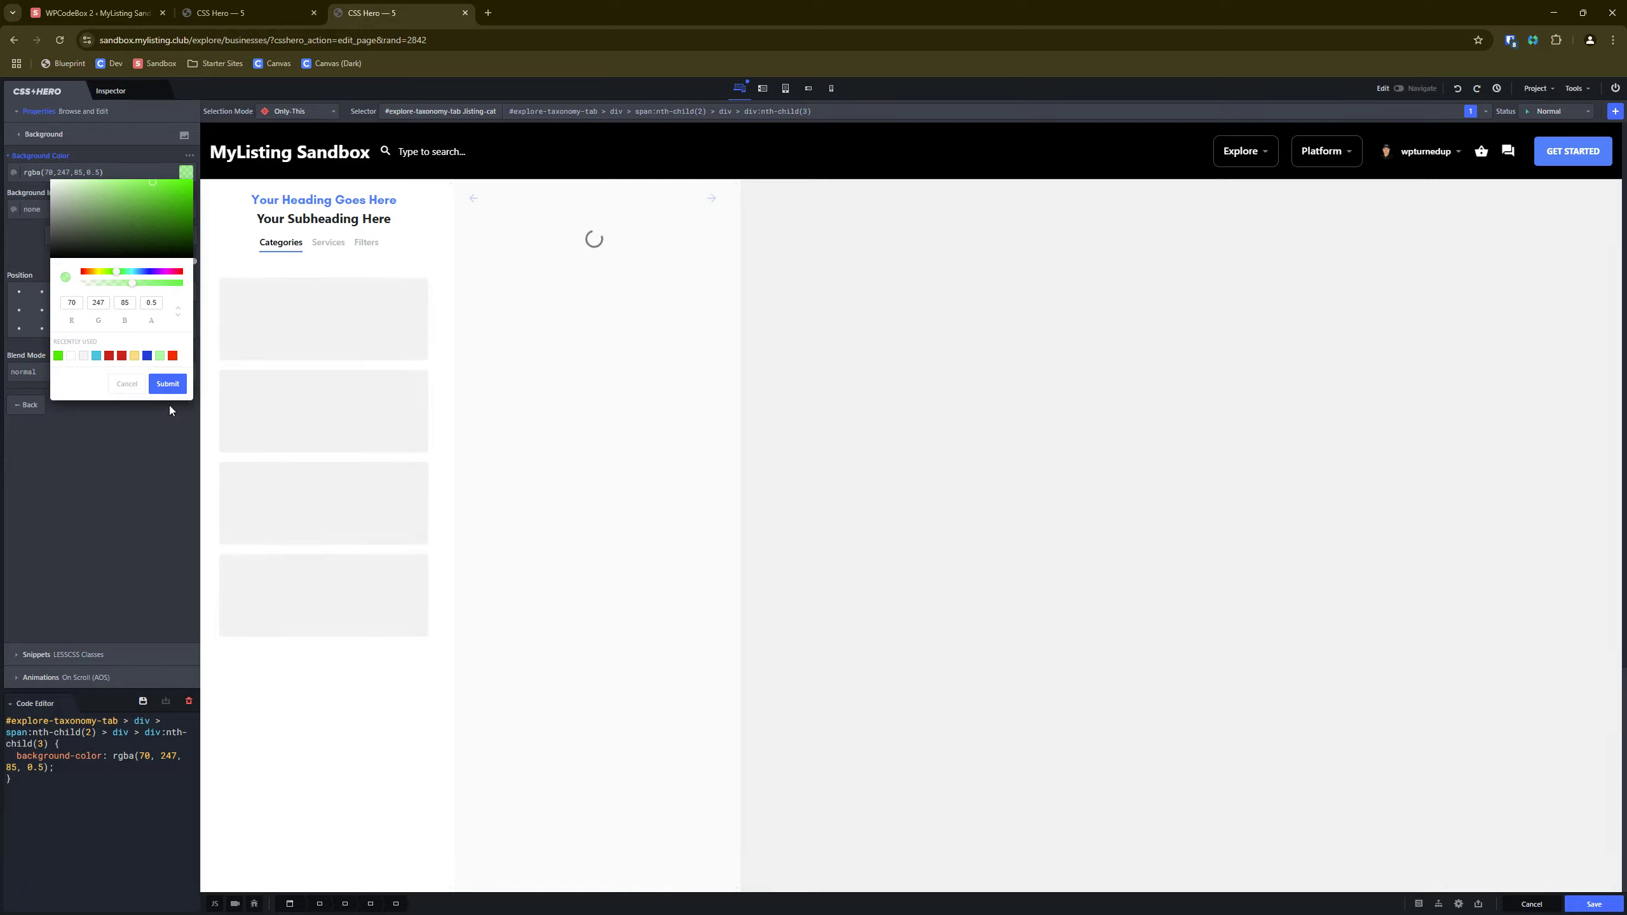
{"action": "left_click", "coordinate": [156, 189]}
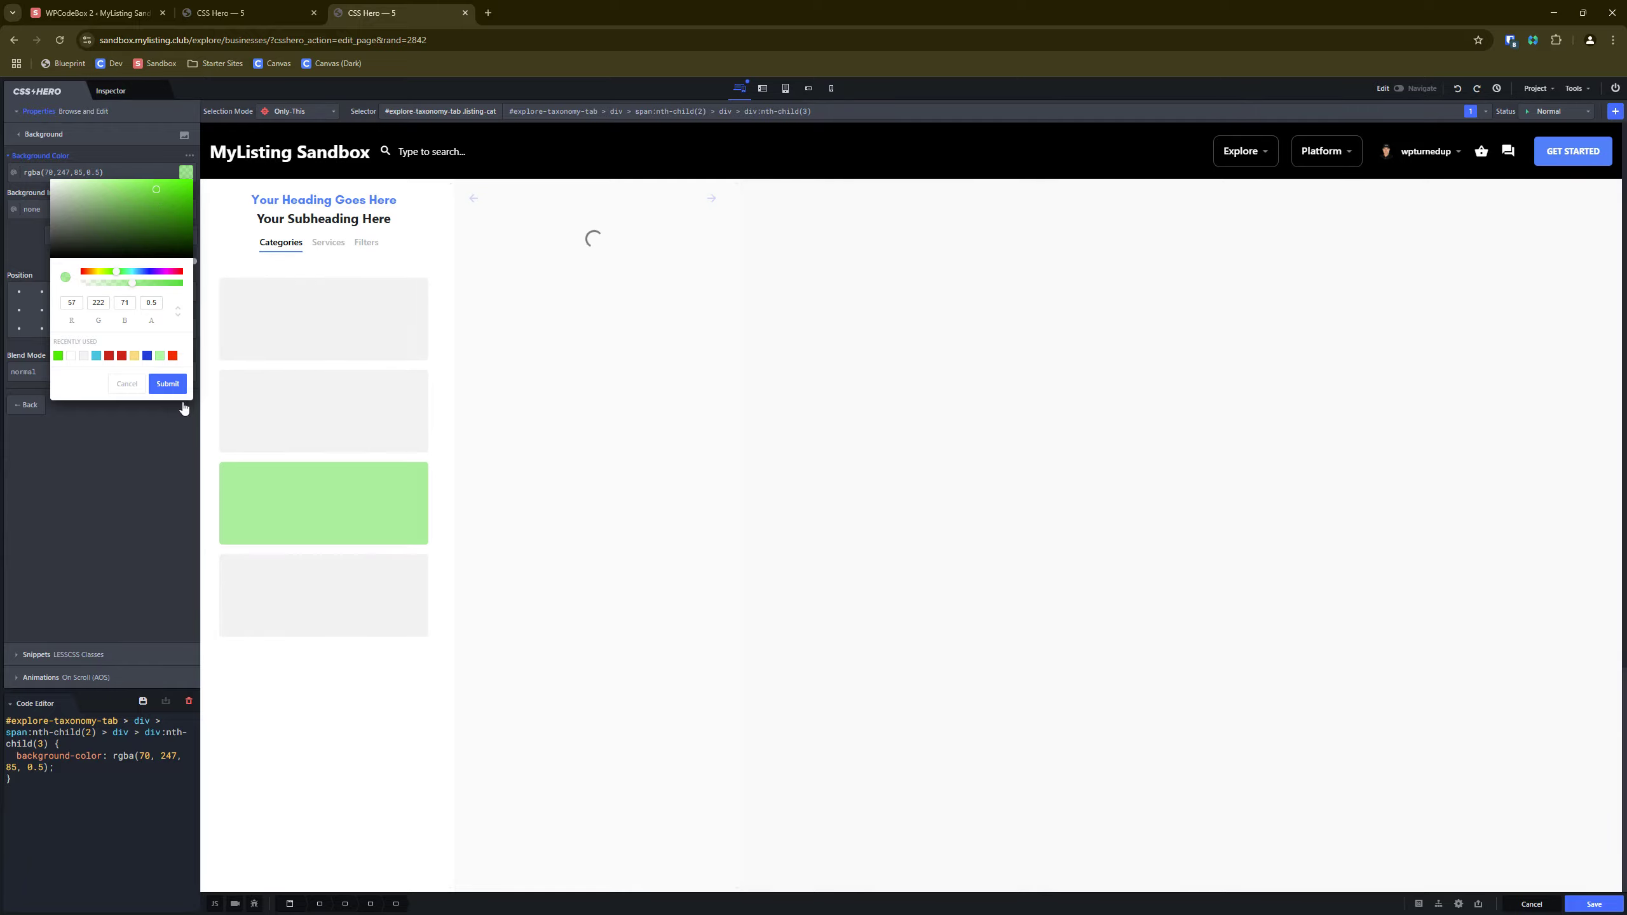
Set only the fourth category placeholder's background to blue rgba(17,91,253,1) and save the changes.
{"action": "left_click", "coordinate": [316, 598]}
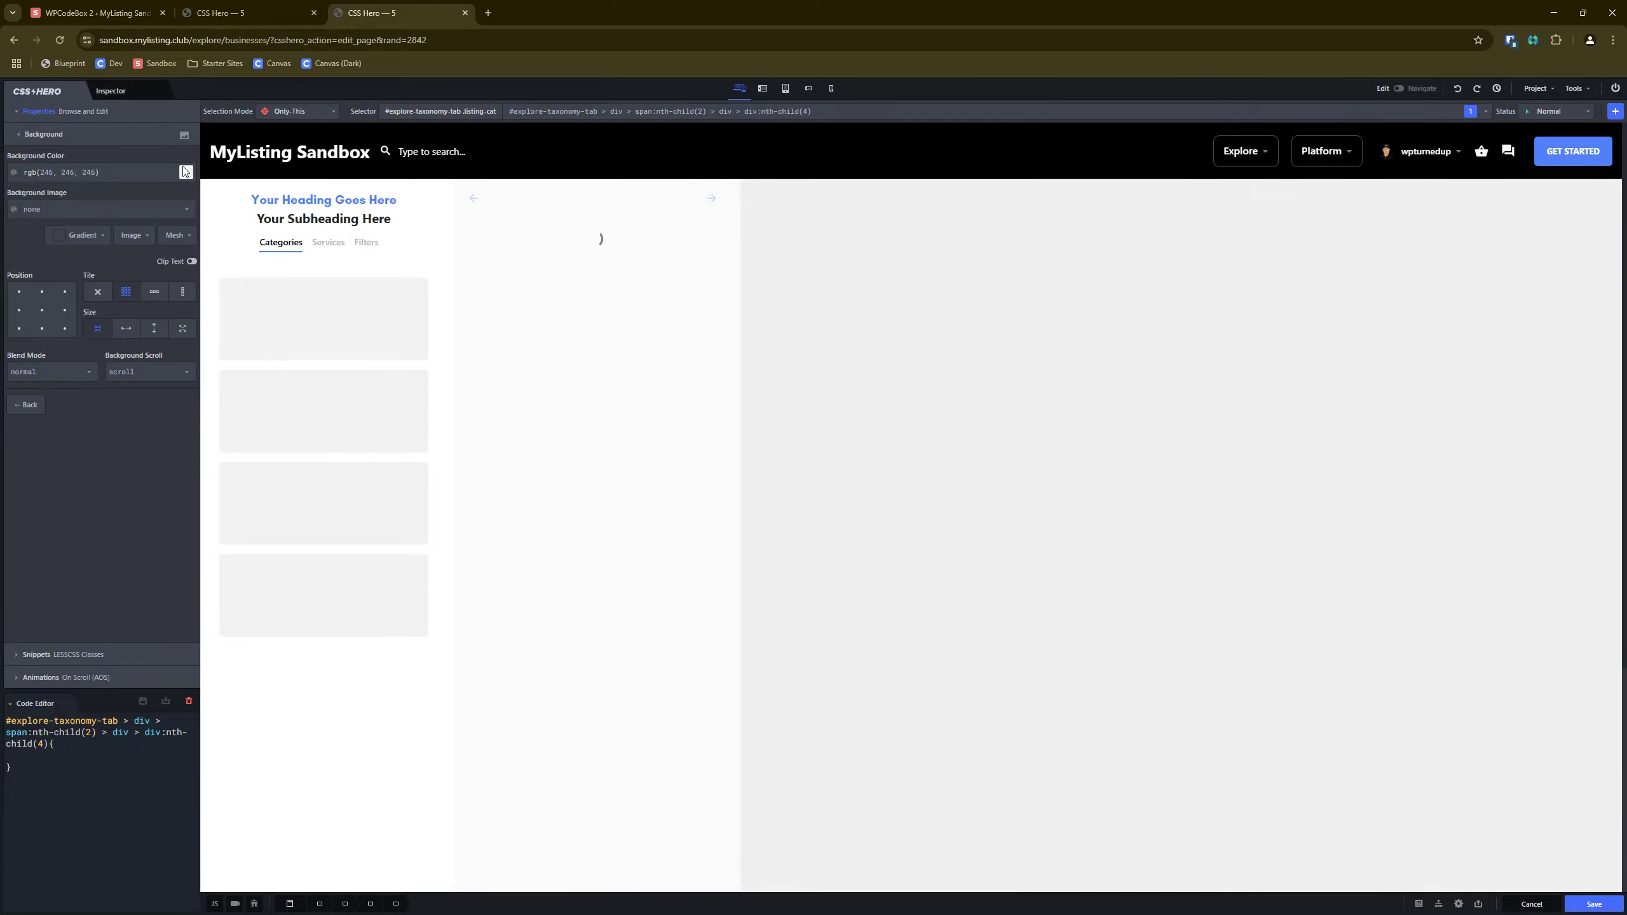
{"action": "left_click", "coordinate": [186, 171]}
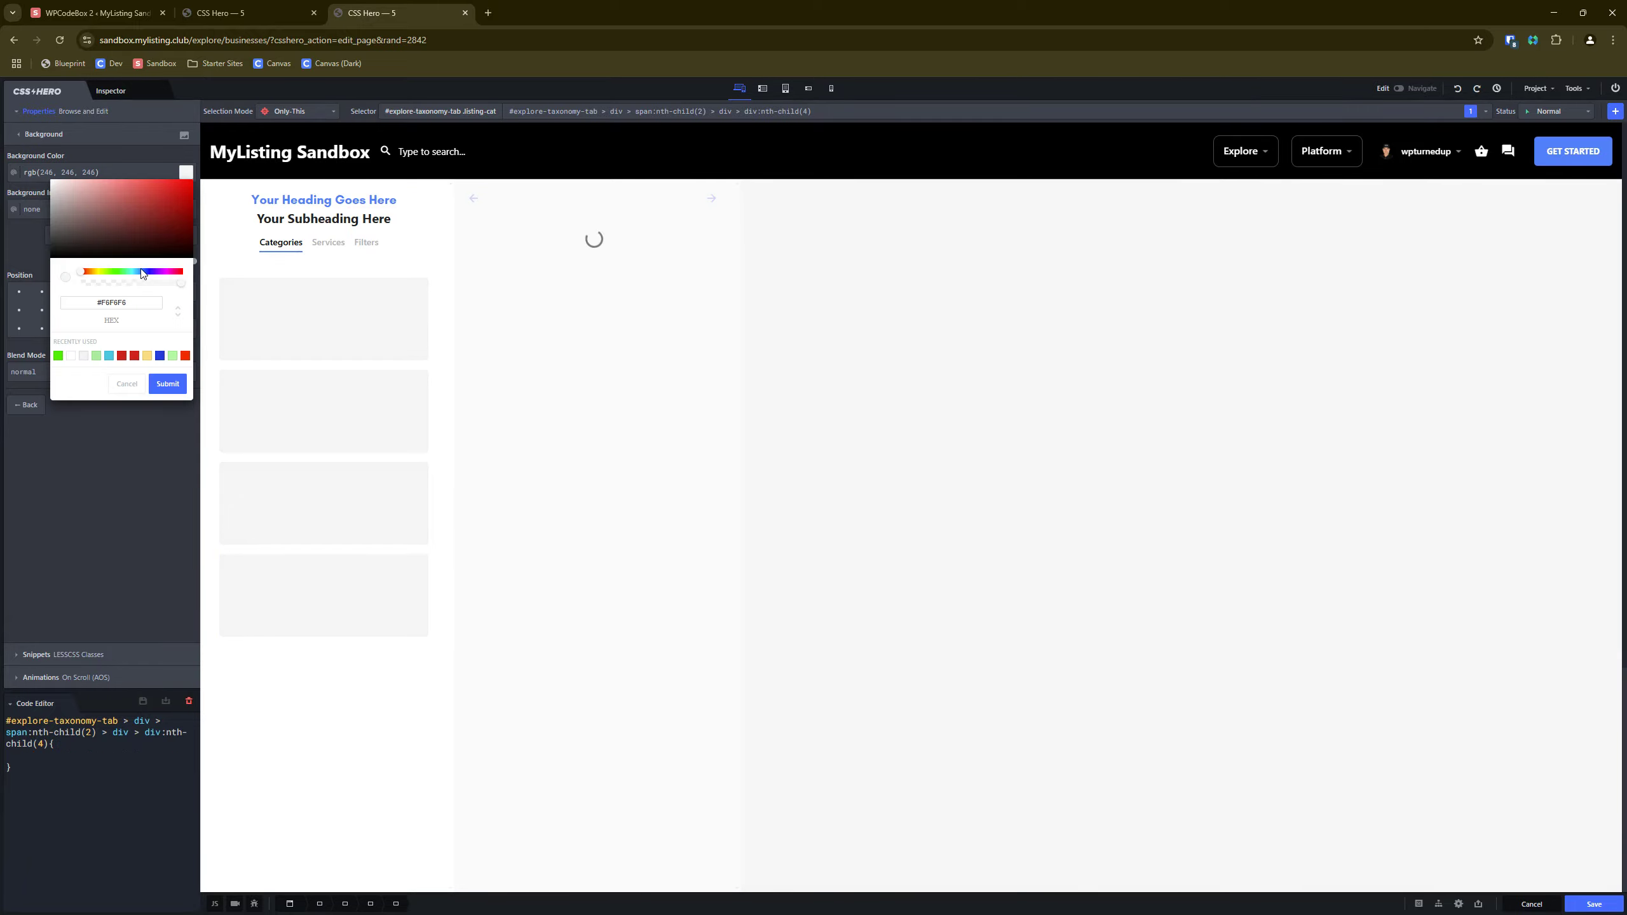
{"action": "left_click_drag", "start_coordinate": [142, 272], "coordinate": [144, 271]}
{"action": "left_click", "coordinate": [181, 182]}
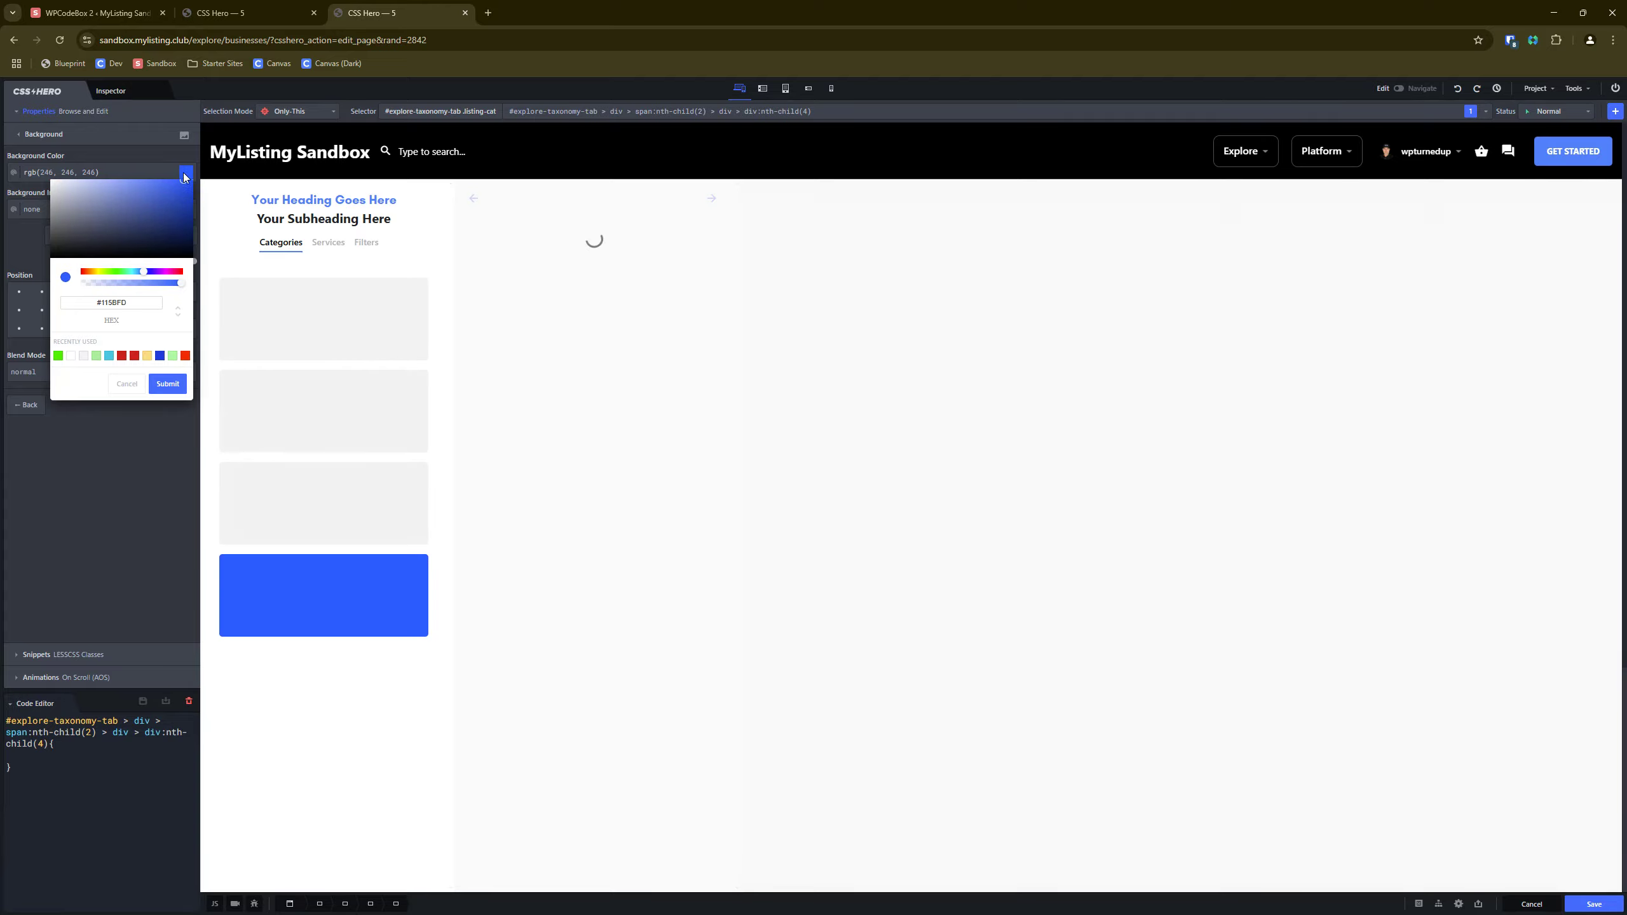
{"action": "left_click", "coordinate": [167, 385]}
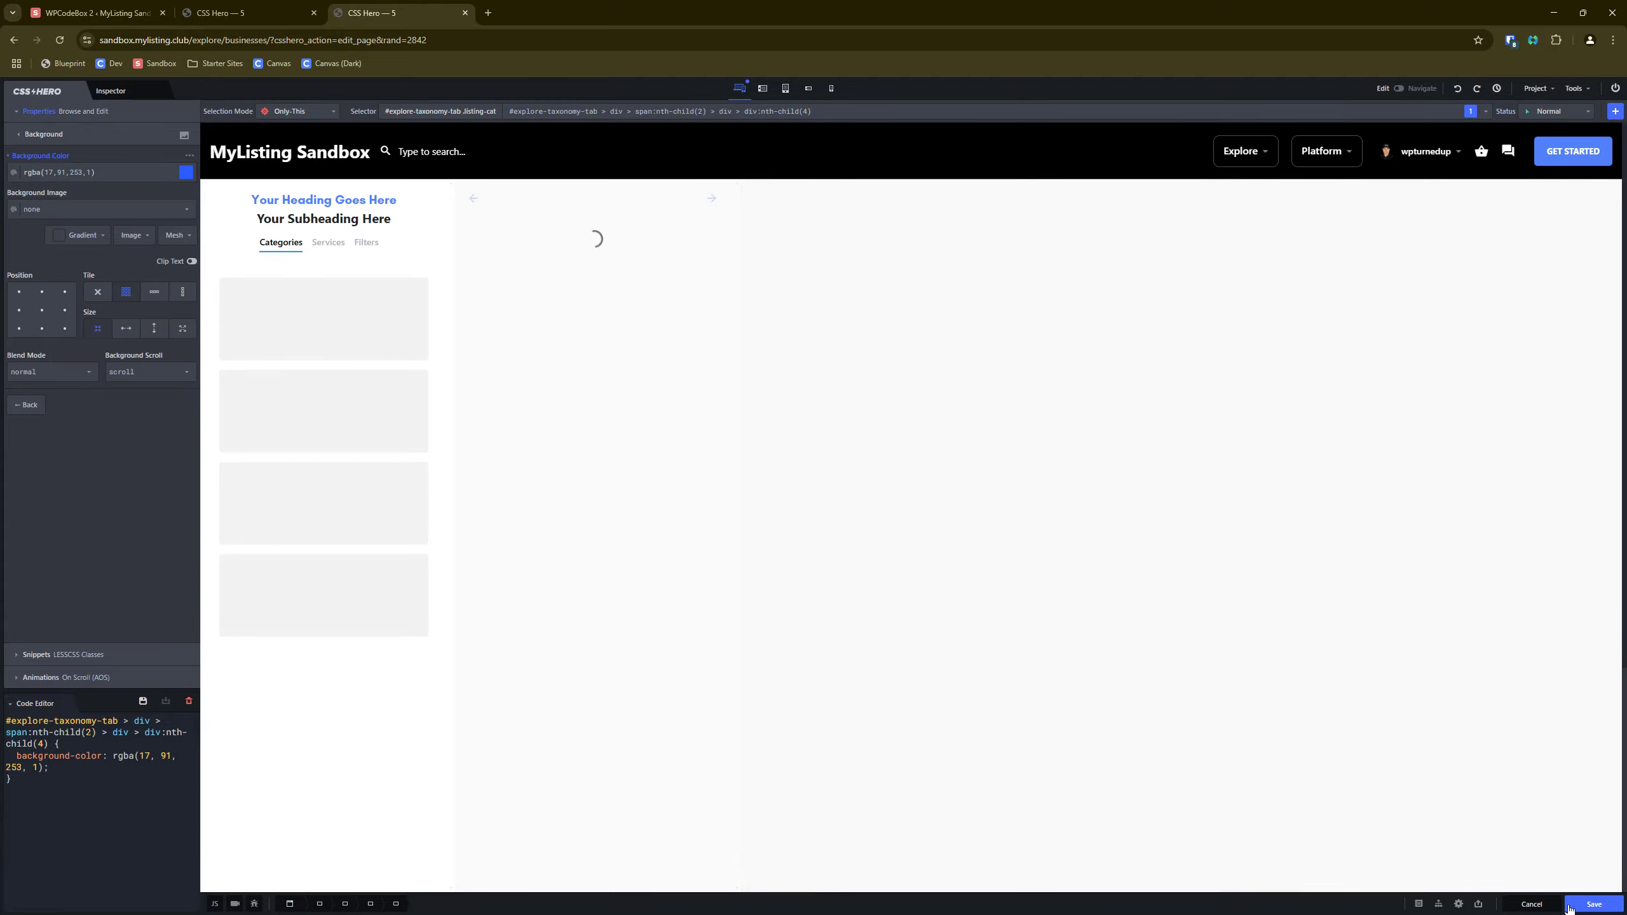
{"action": "left_click", "coordinate": [1577, 906]}
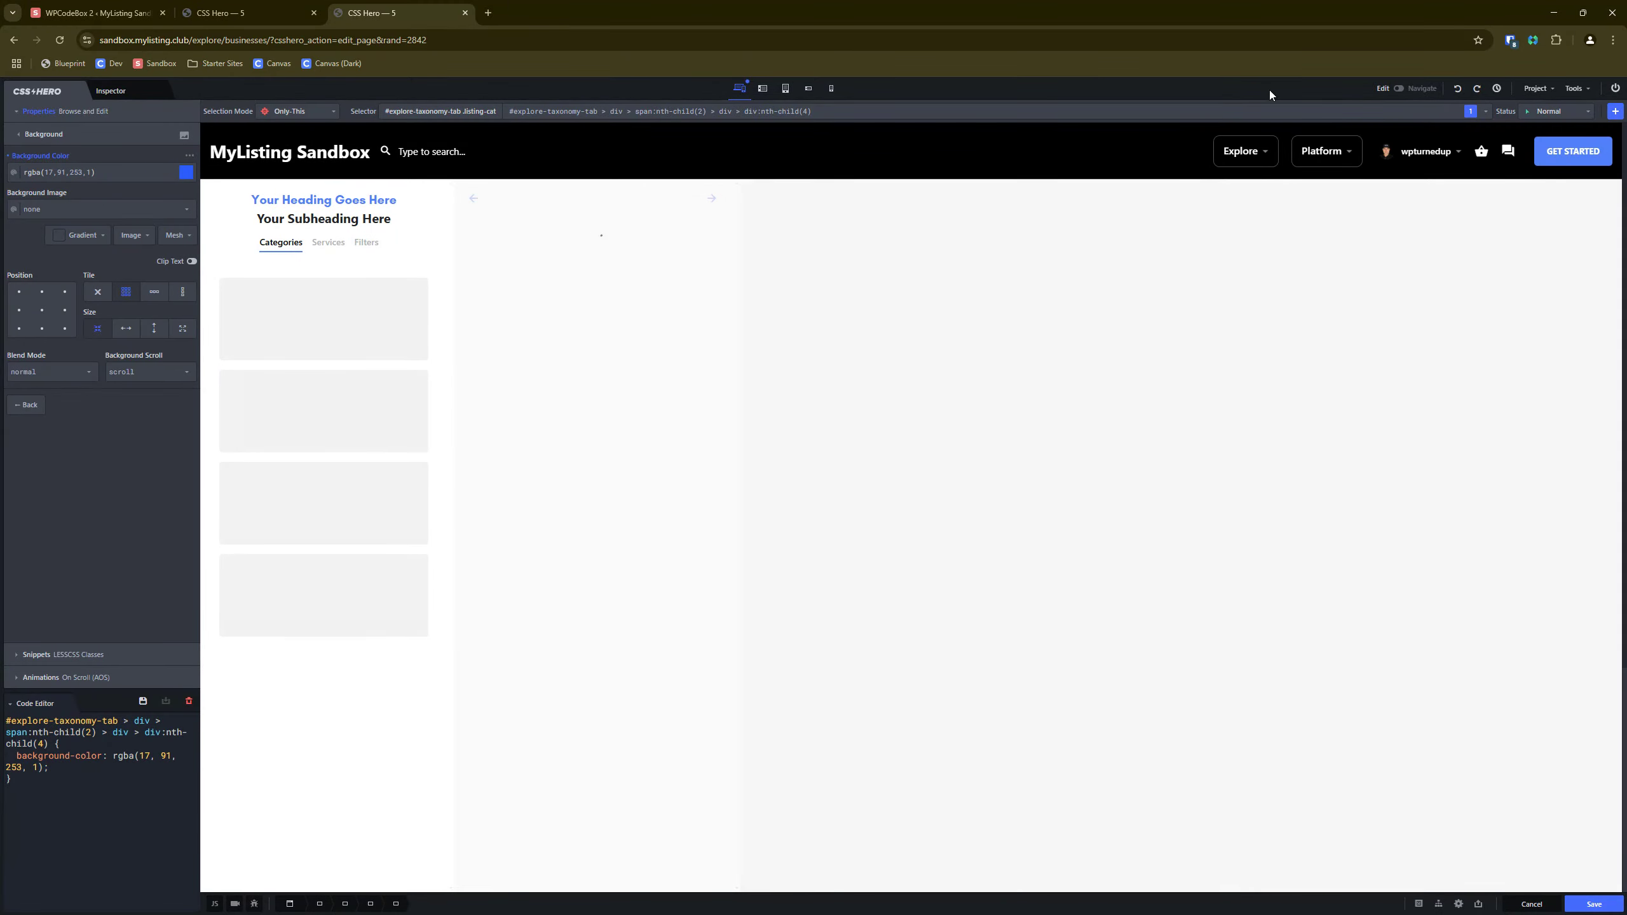
Preview the Businesses explore page in Navigate mode and reload it.
{"action": "left_click", "coordinate": [1398, 89]}
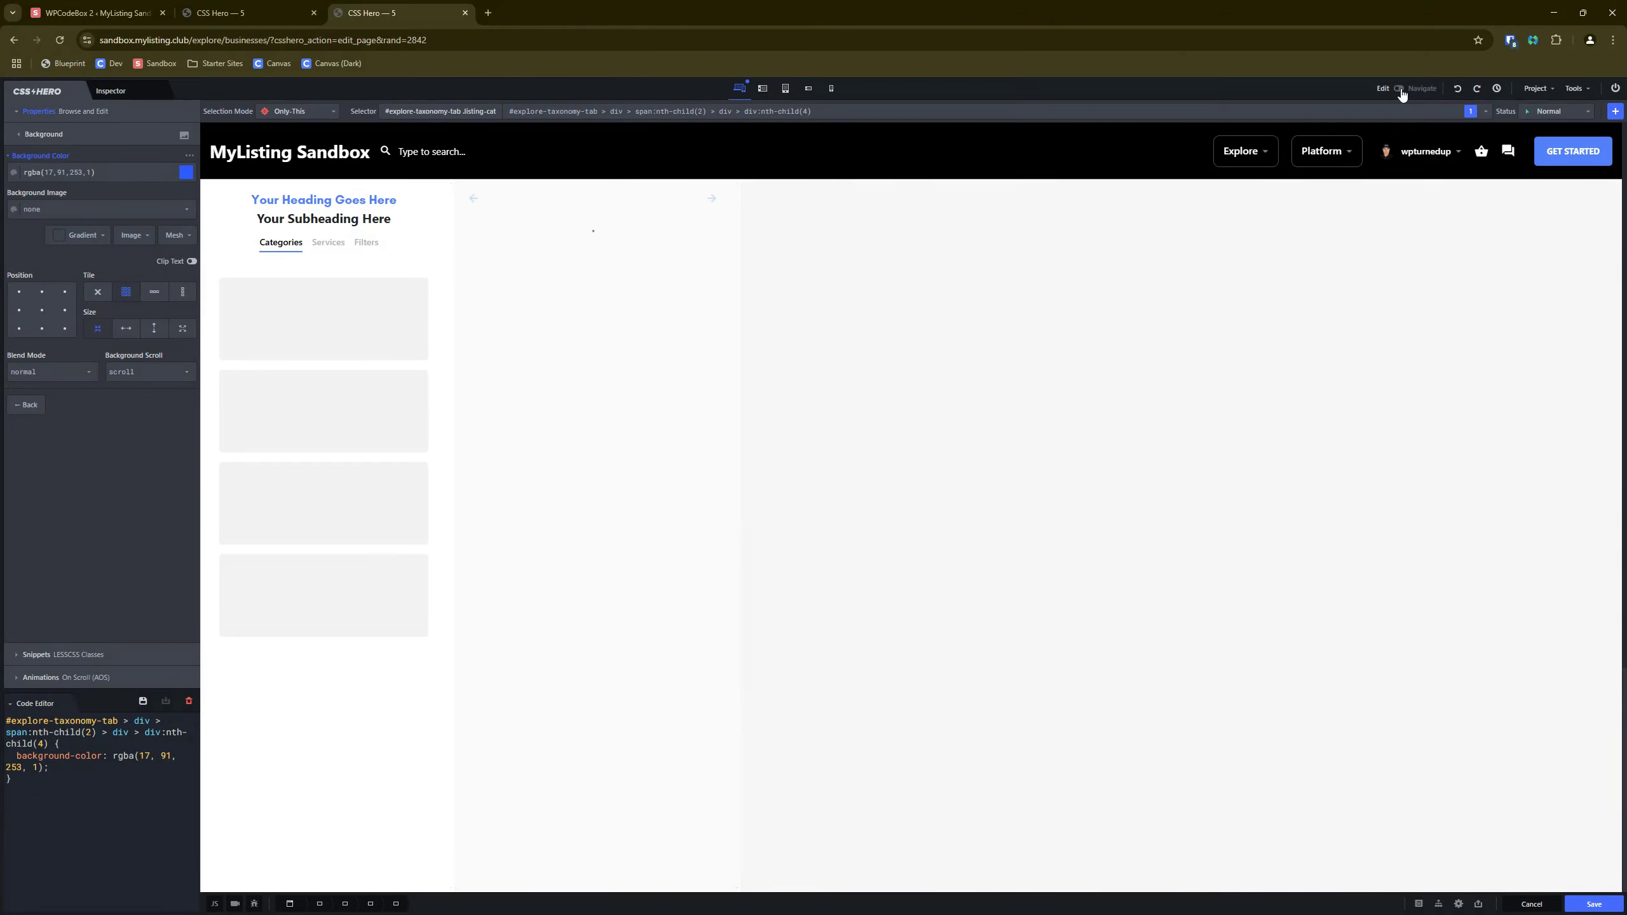
{"action": "left_click", "coordinate": [1399, 89]}
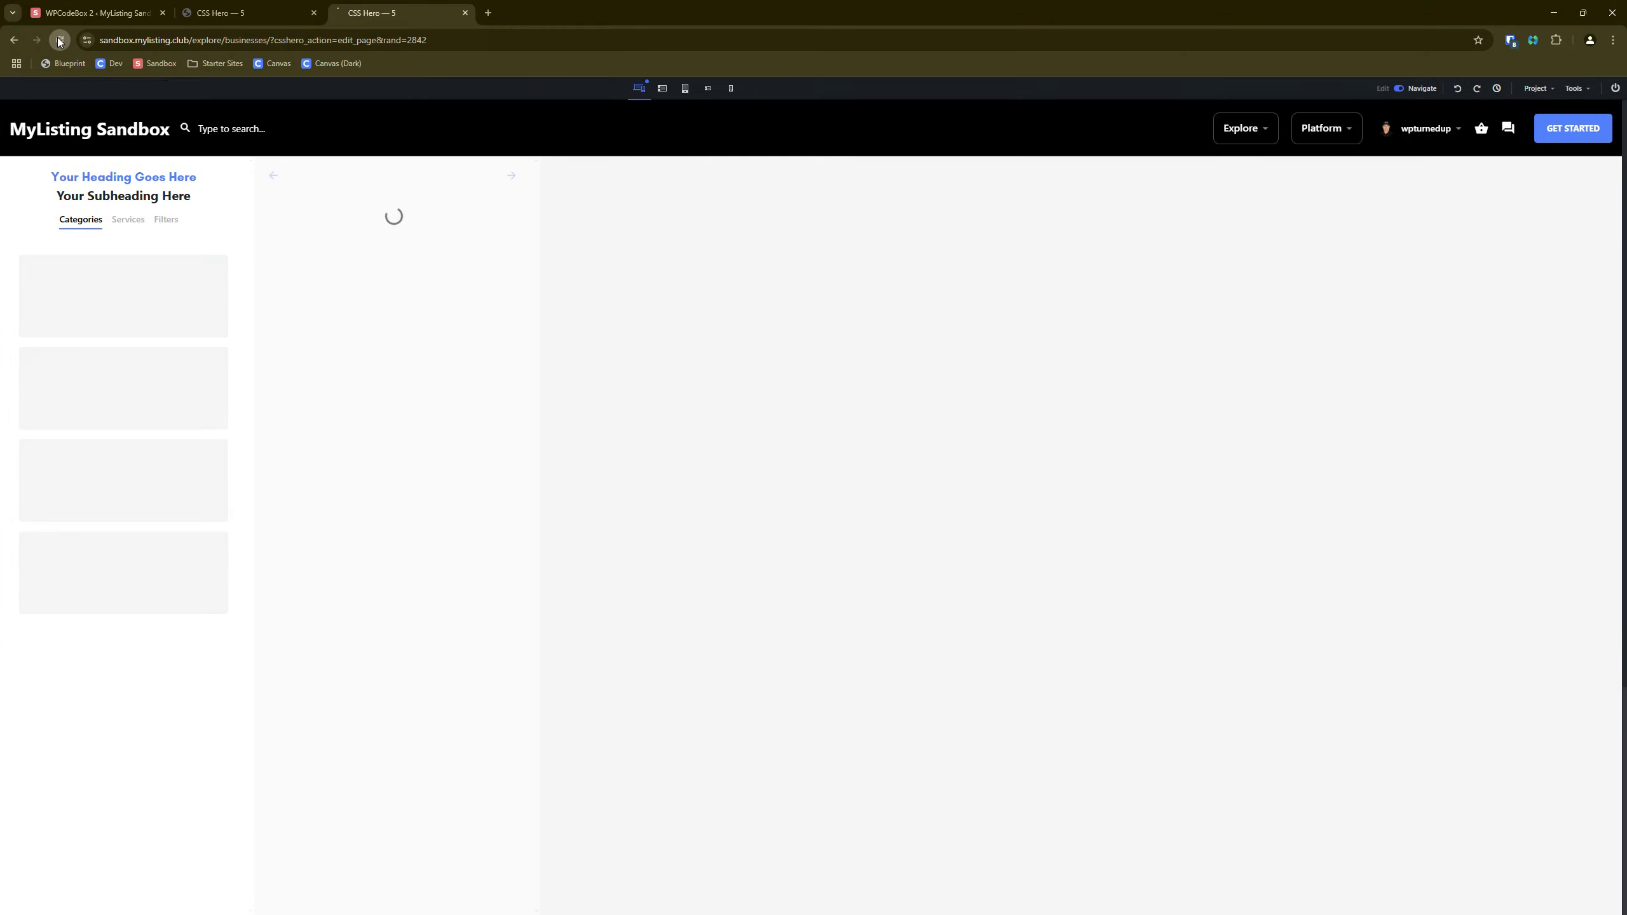
{"action": "left_click", "coordinate": [60, 40]}
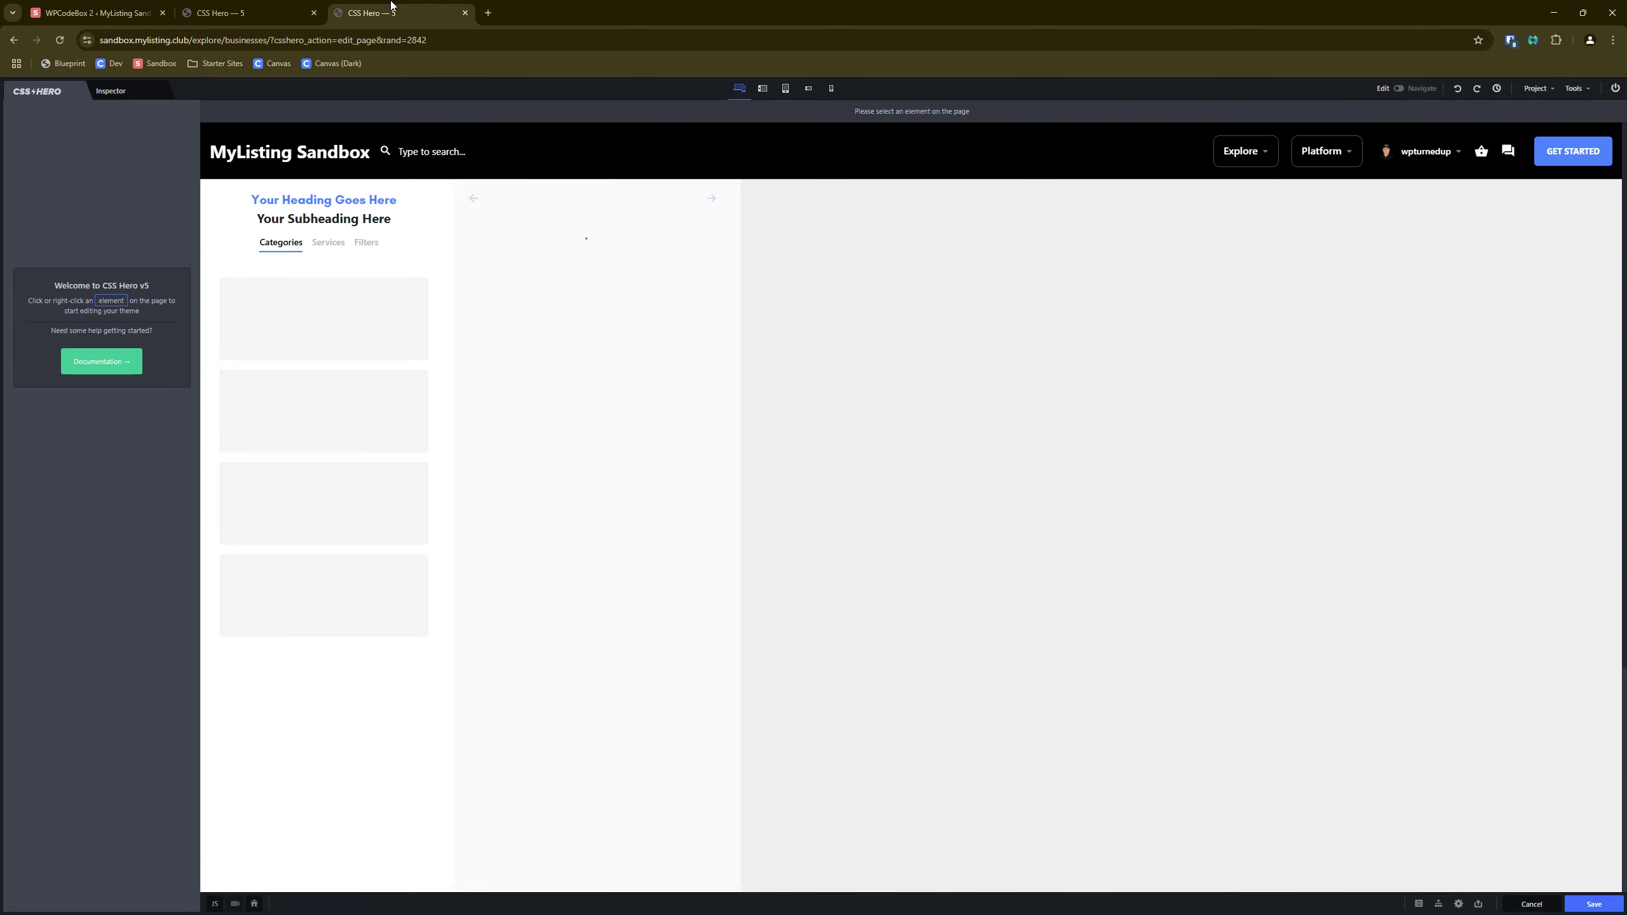
Open the live site in a new browser tab and check the category boxes on its Businesses explore page.
{"action": "left_click", "coordinate": [95, 13]}
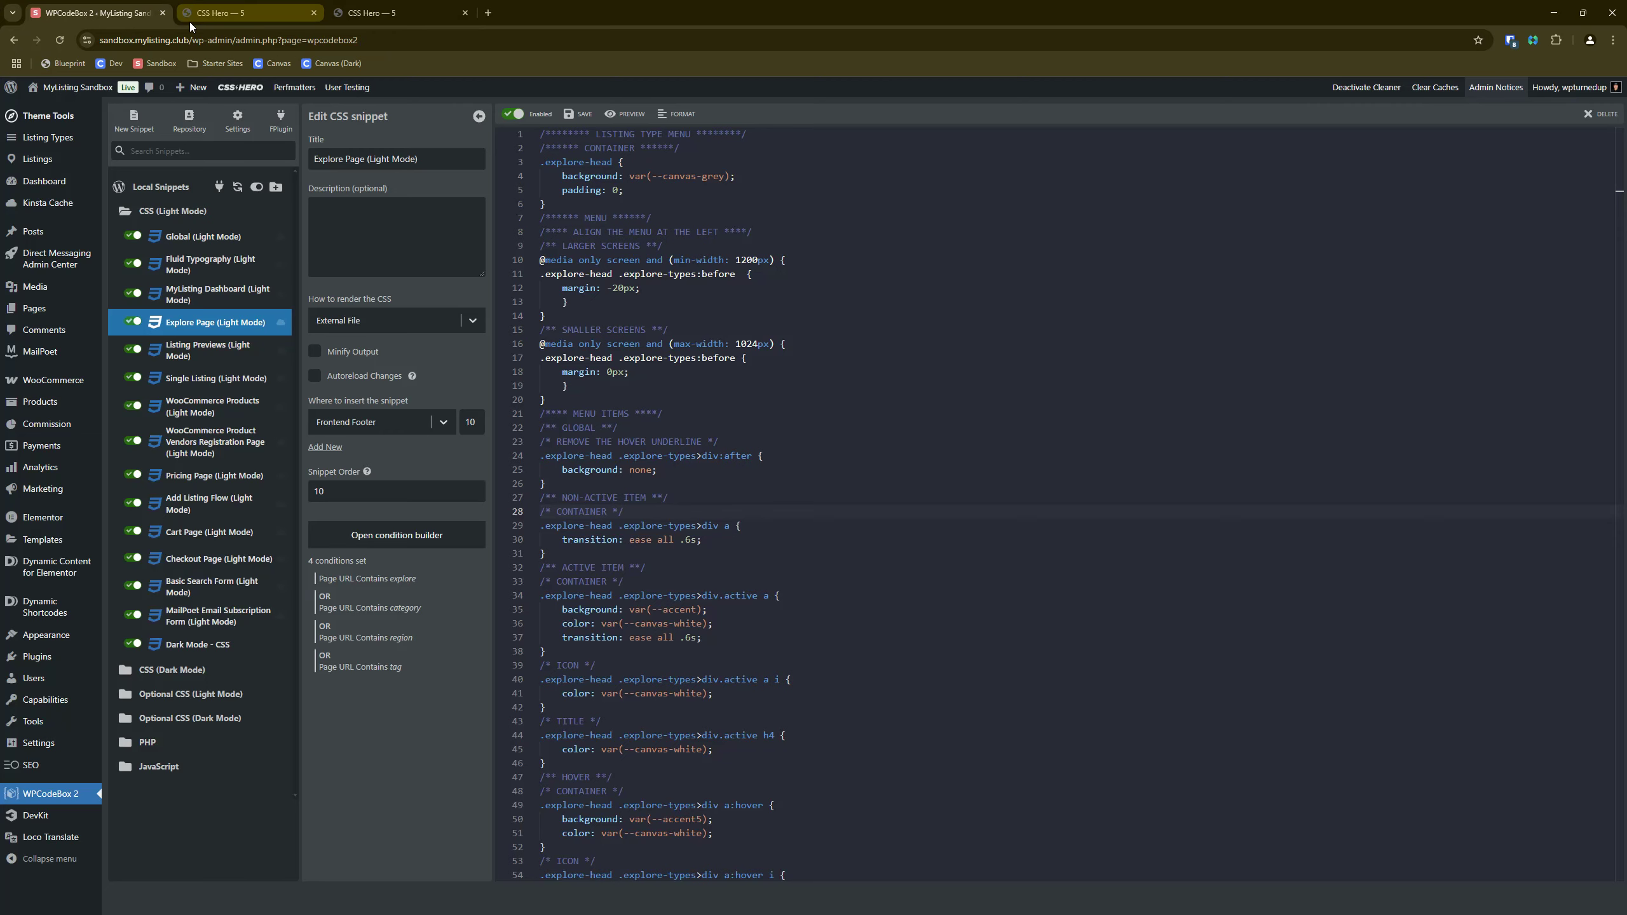
{"action": "mouse_move", "coordinate": [64, 87]}
{"action": "right_click", "coordinate": [40, 112]}
{"action": "left_click", "coordinate": [96, 123]}
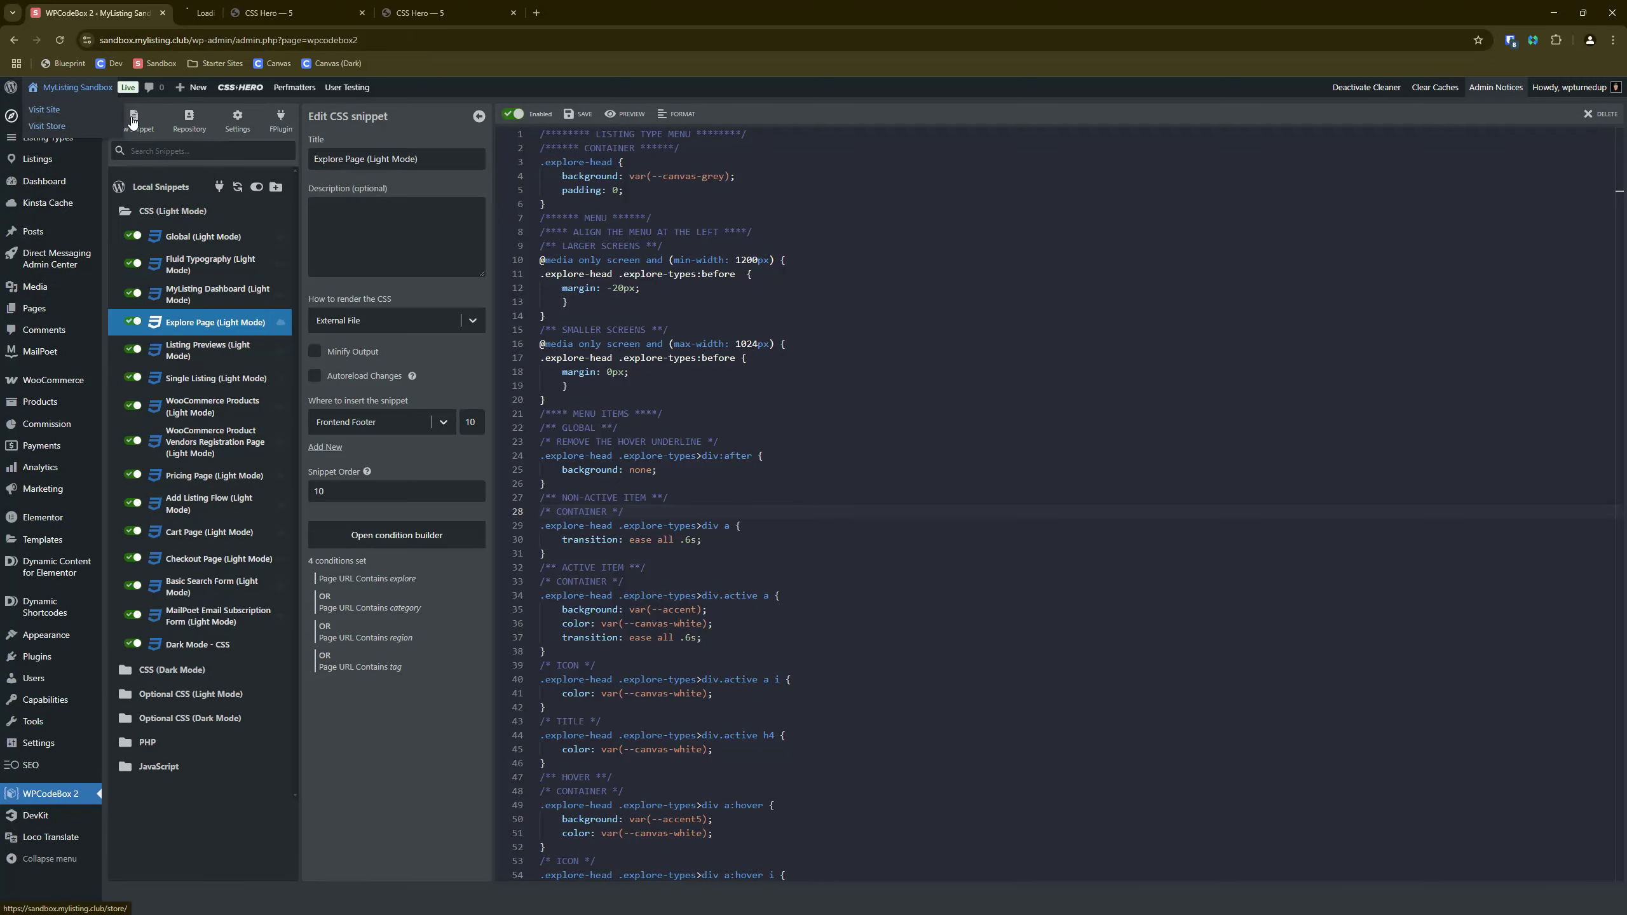
{"action": "left_click_drag", "start_coordinate": [256, 11], "coordinate": [517, 3]}
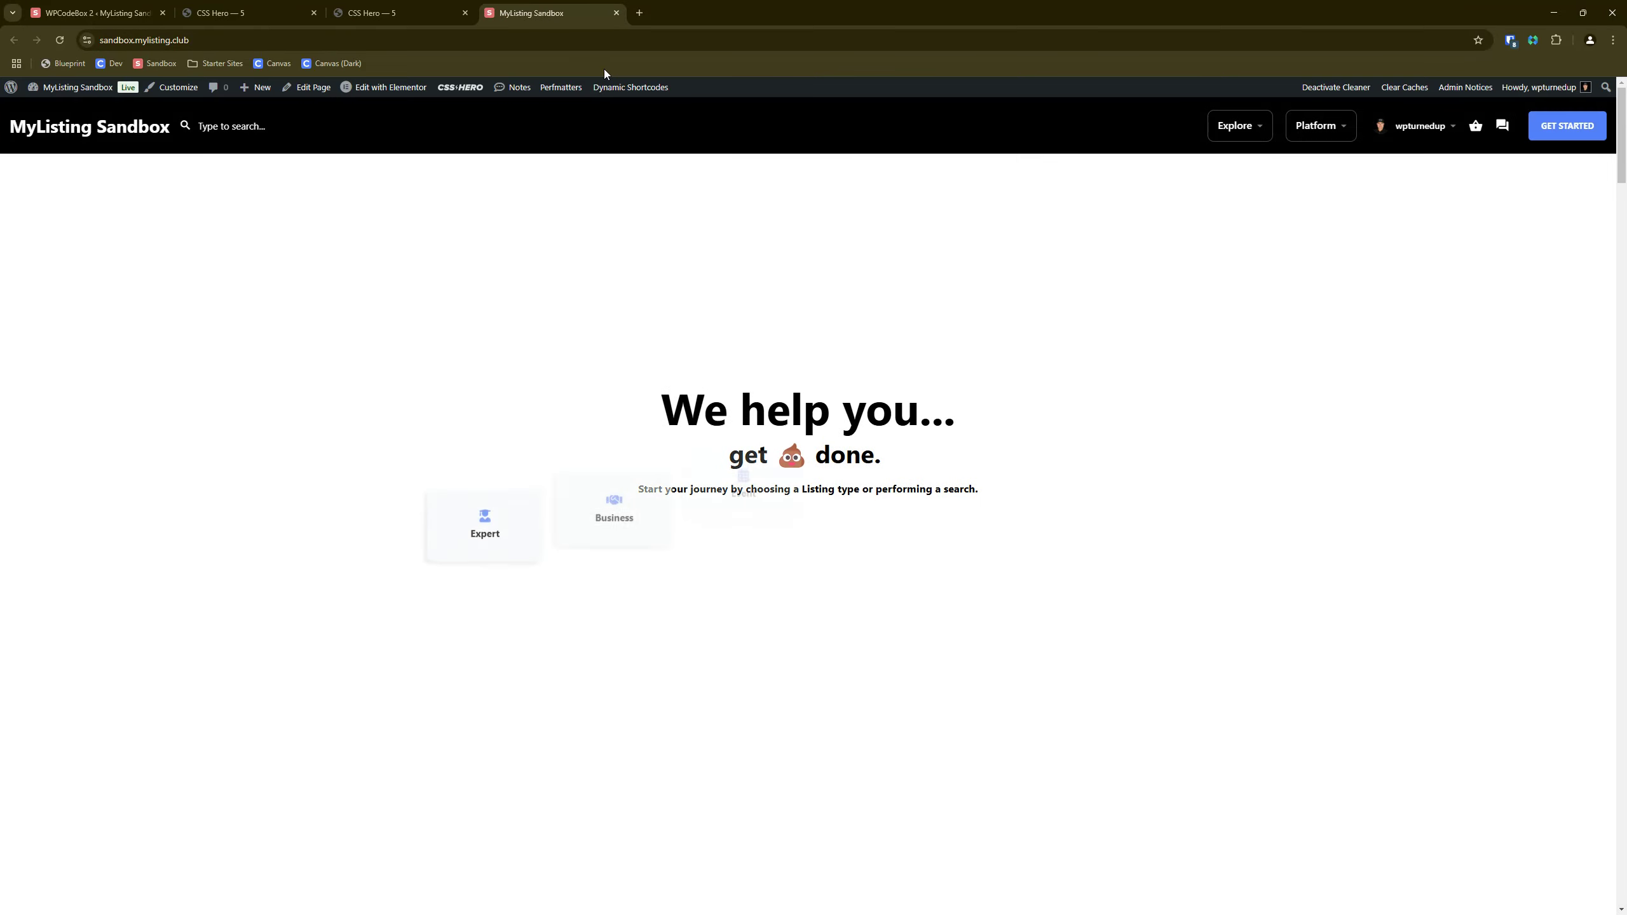
{"action": "mouse_move", "coordinate": [1255, 132]}
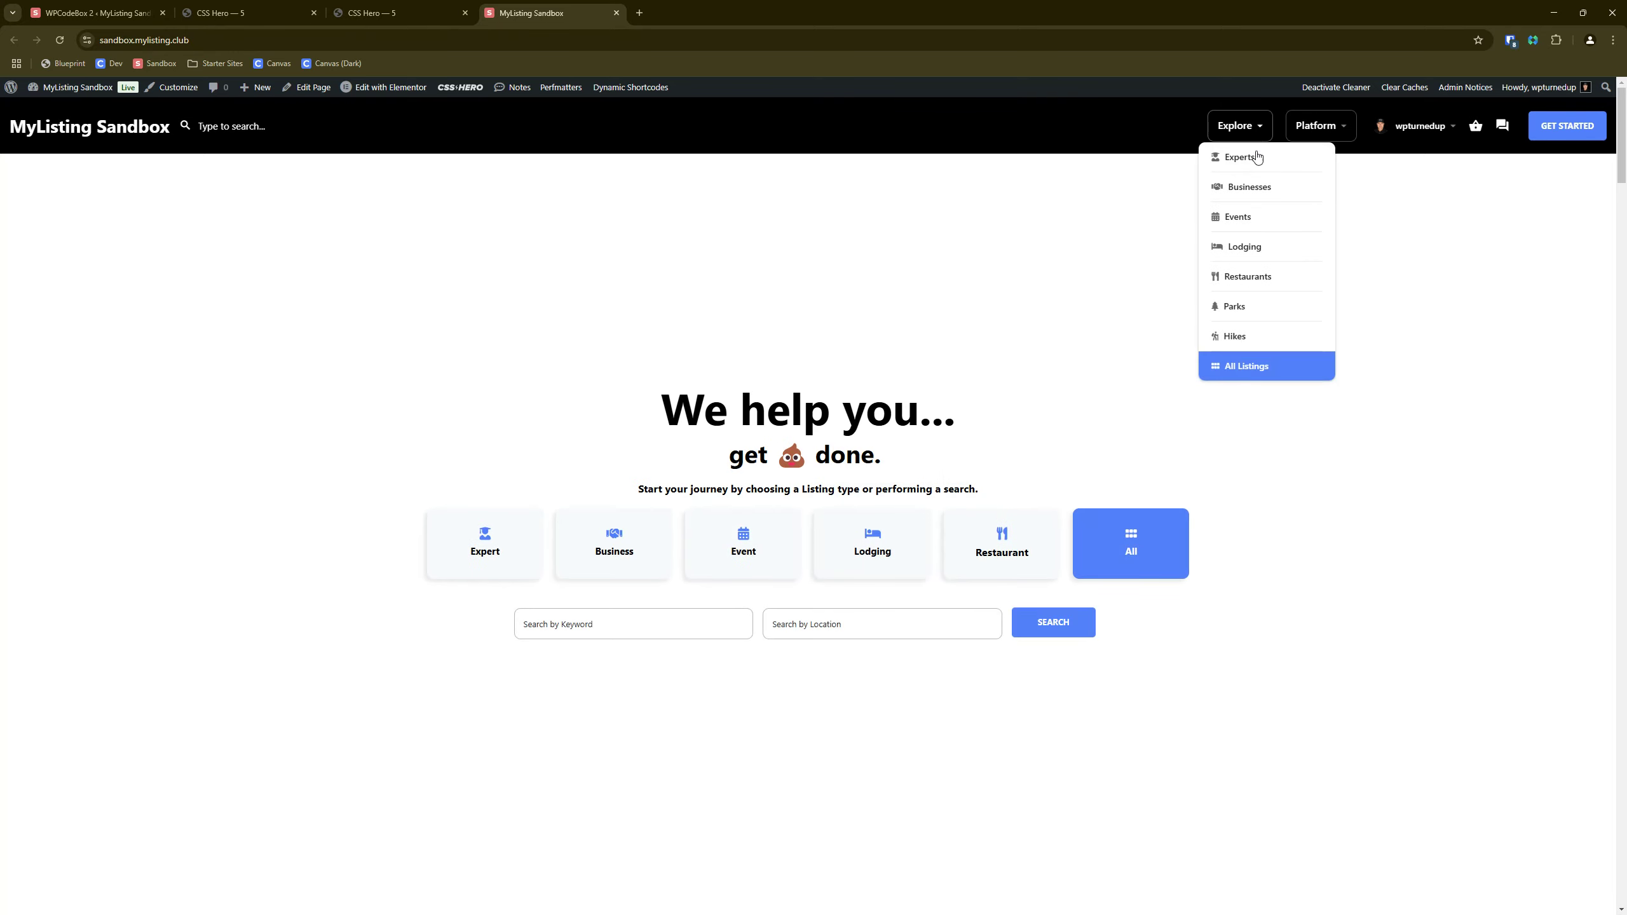
{"action": "left_click", "coordinate": [1254, 188]}
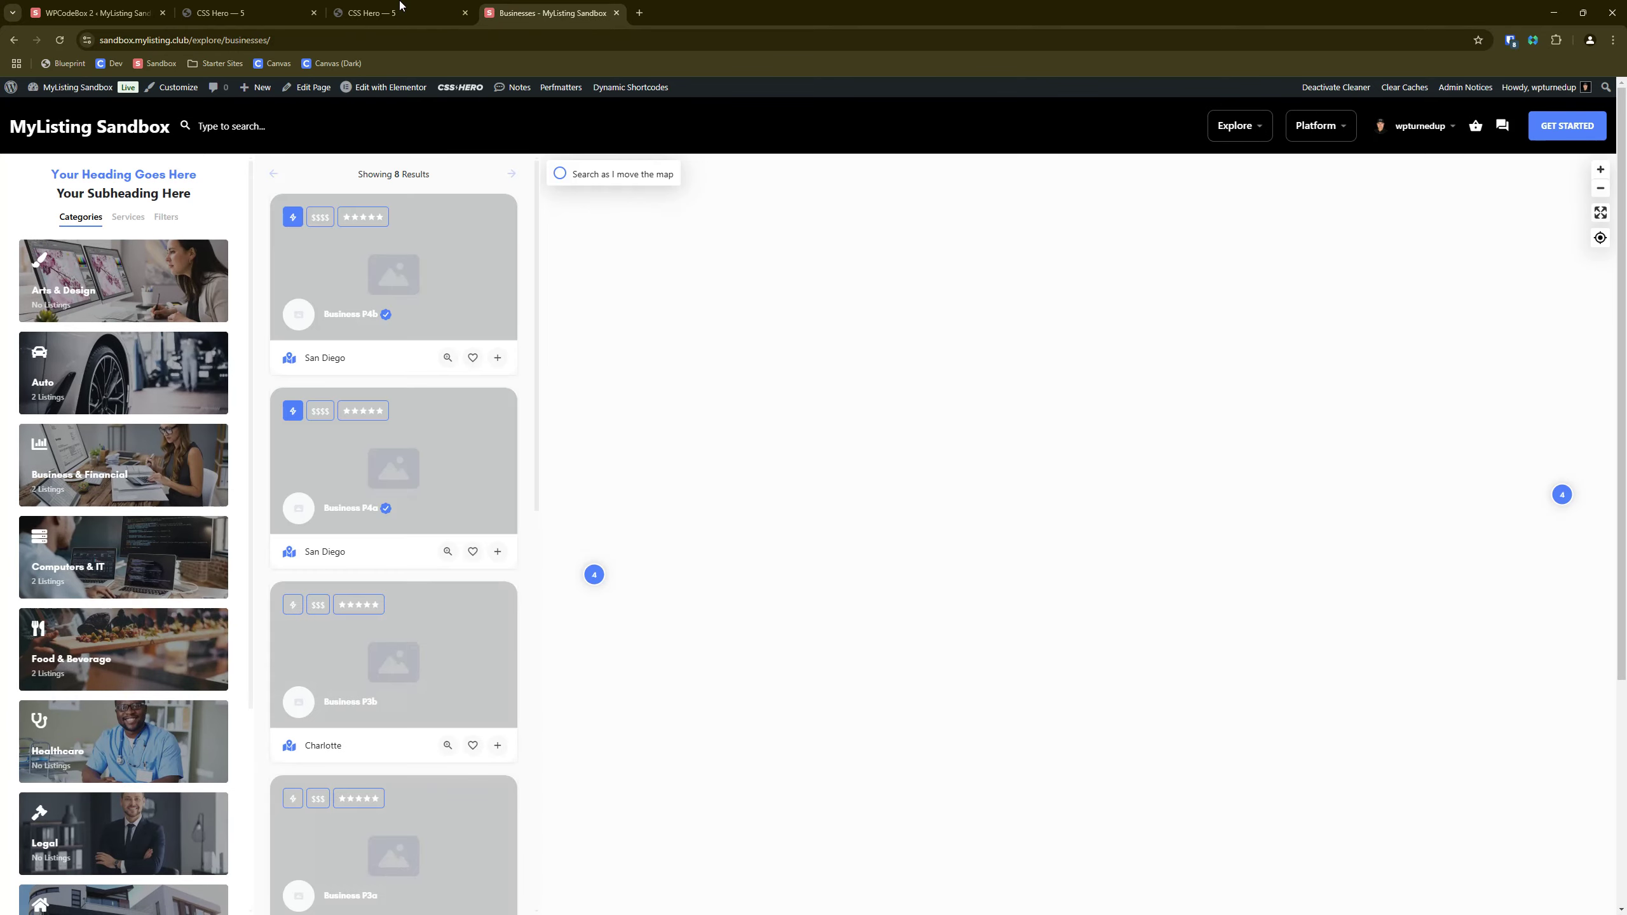
Return to the Businesses page in CSS Hero and set all category placeholders' background to dark red rgba(148,20,20,1) in Normal selection mode.
{"action": "left_click", "coordinate": [401, 8]}
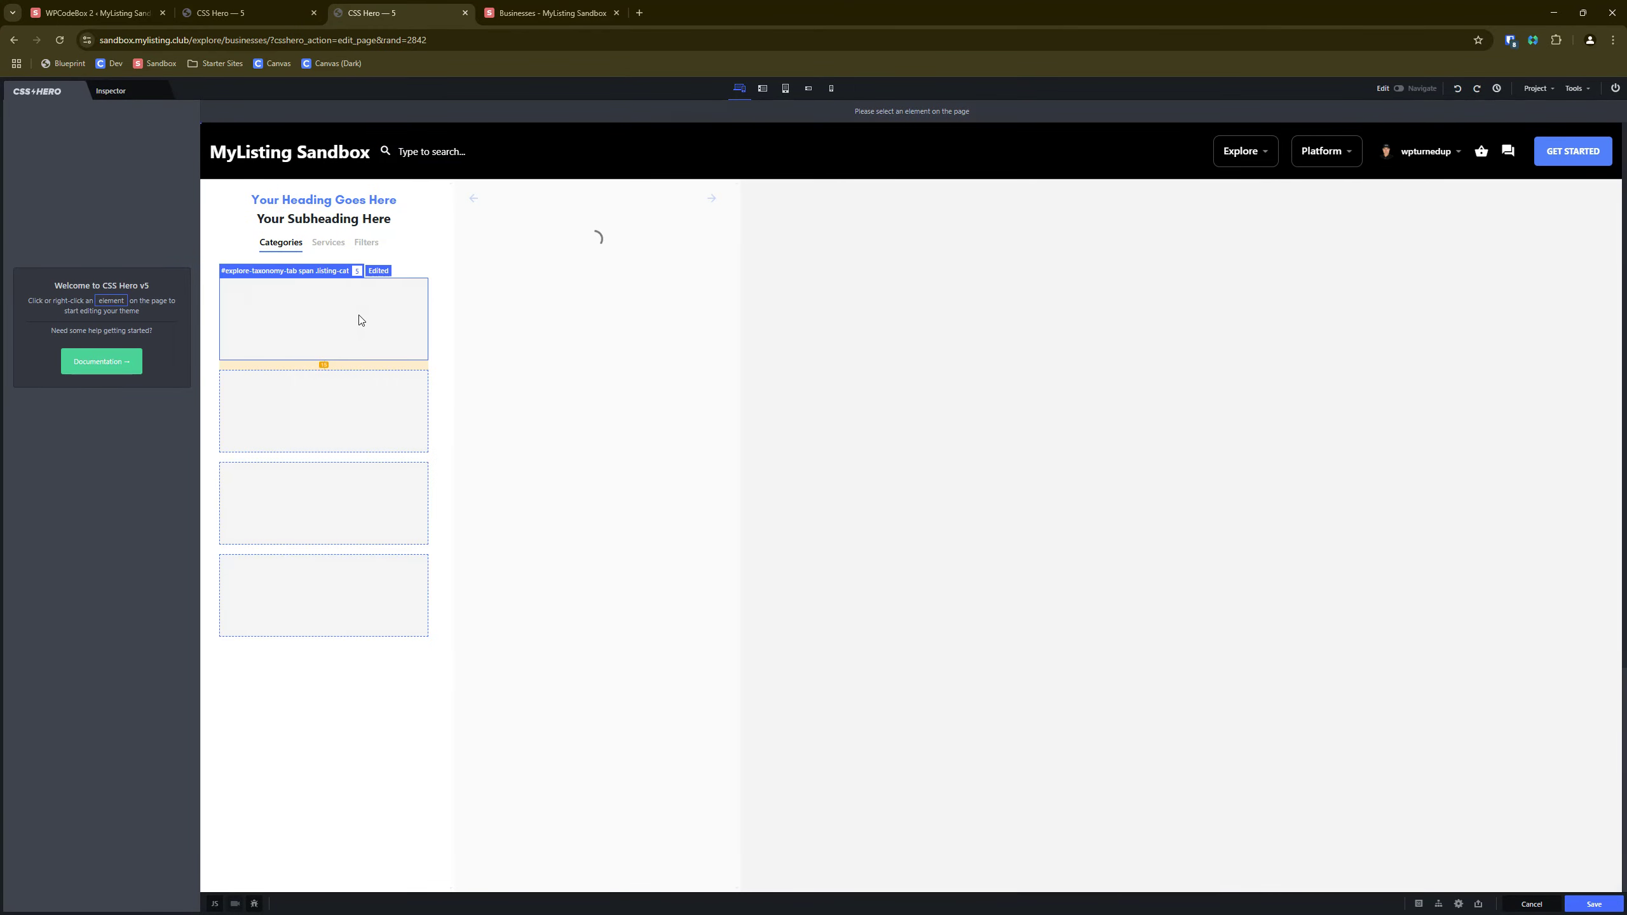
{"action": "left_click", "coordinate": [357, 315]}
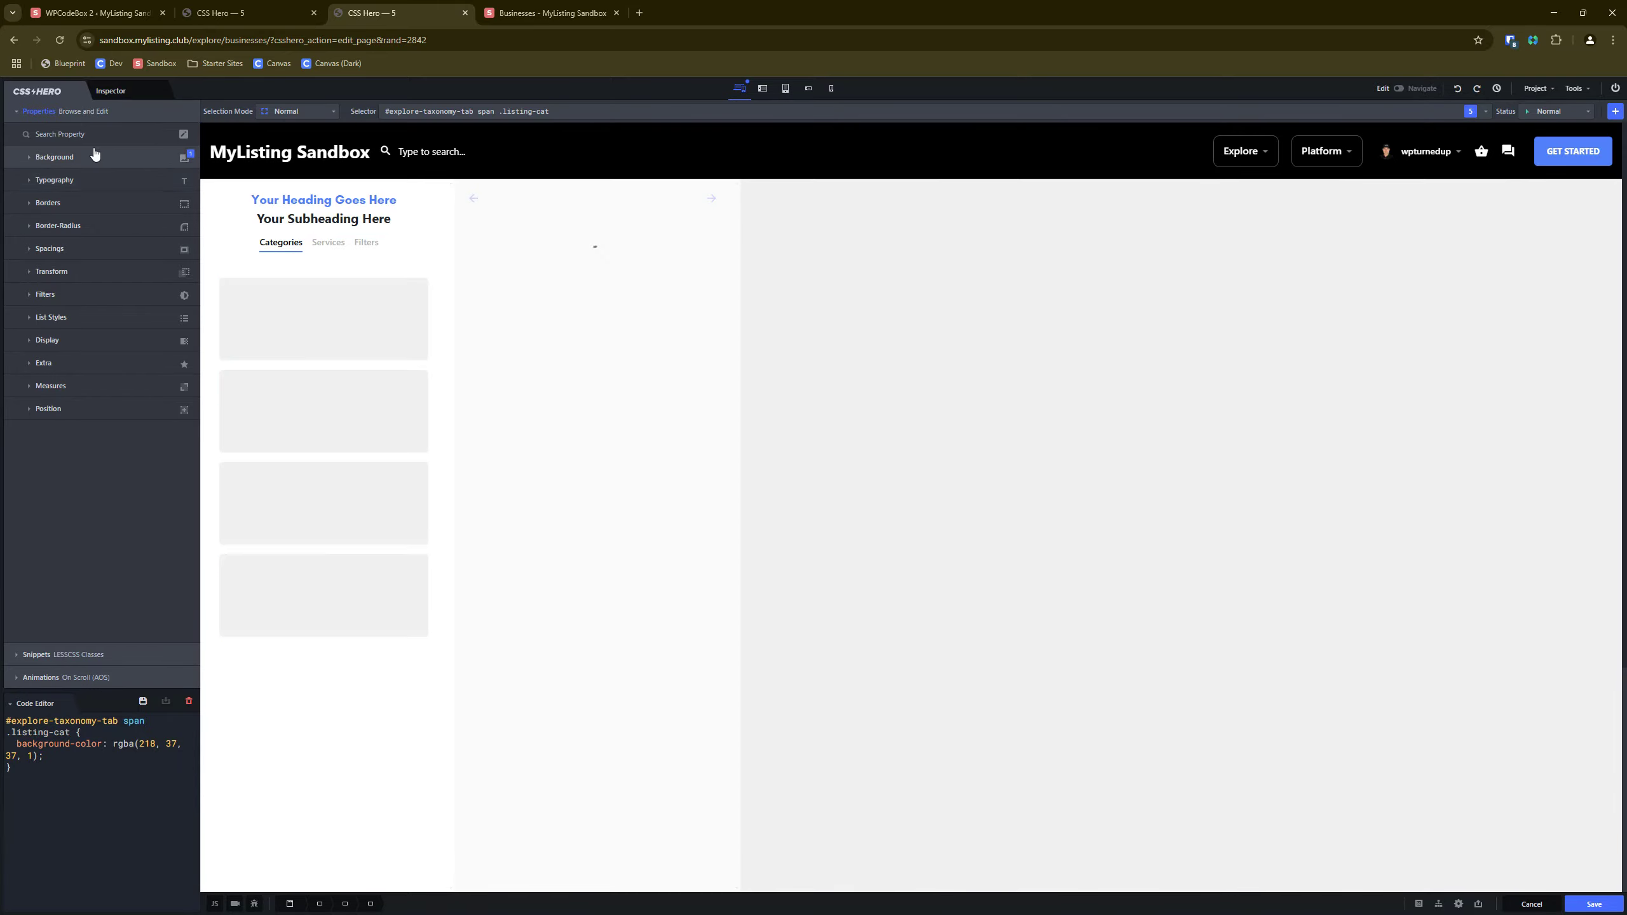
{"action": "left_click", "coordinate": [181, 158]}
{"action": "left_click", "coordinate": [187, 172]}
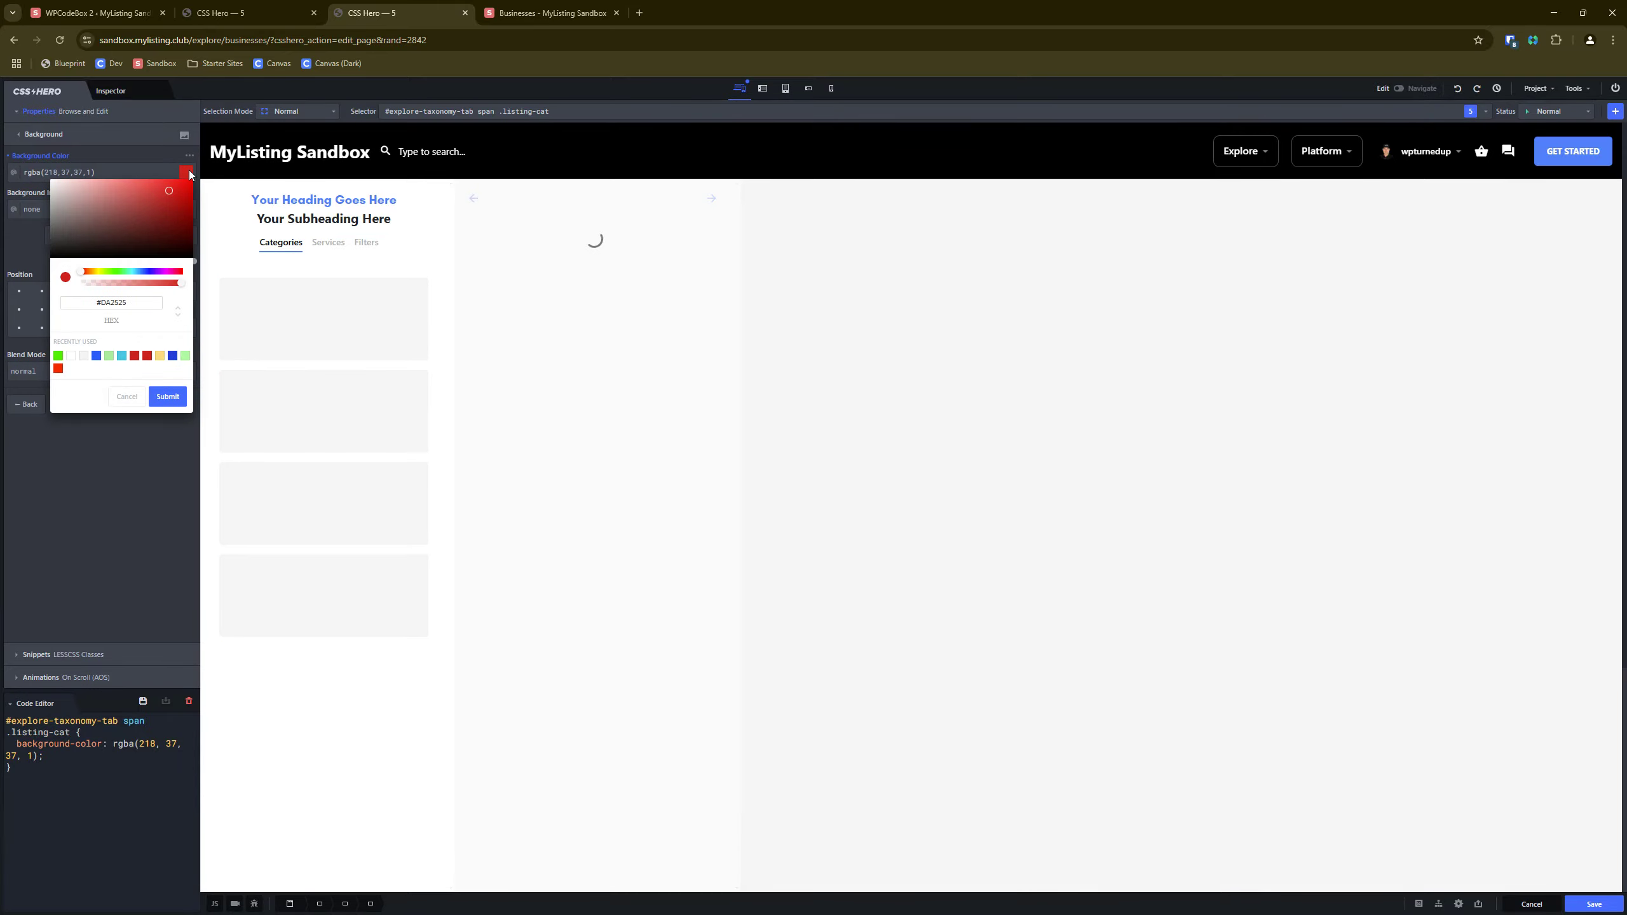
{"action": "left_click", "coordinate": [173, 213]}
{"action": "left_click", "coordinate": [293, 115]}
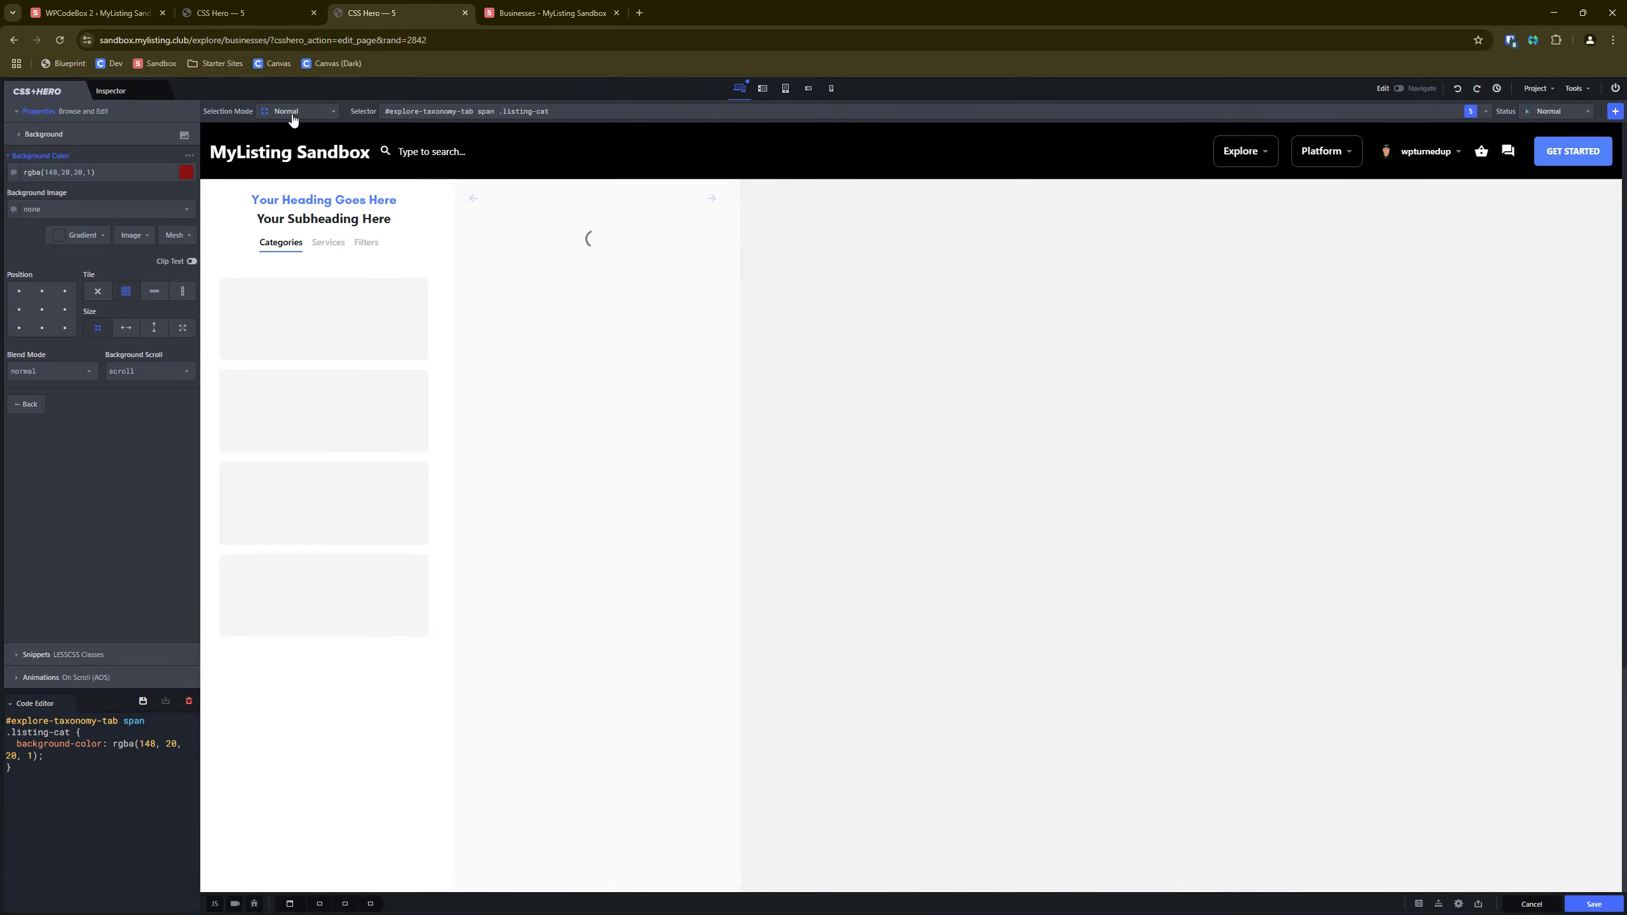
Switch the selection mode to Only This and set the first category placeholder's background to red rgba(197,47,47,1).
{"action": "left_click", "coordinate": [293, 115]}
{"action": "left_click", "coordinate": [295, 186]}
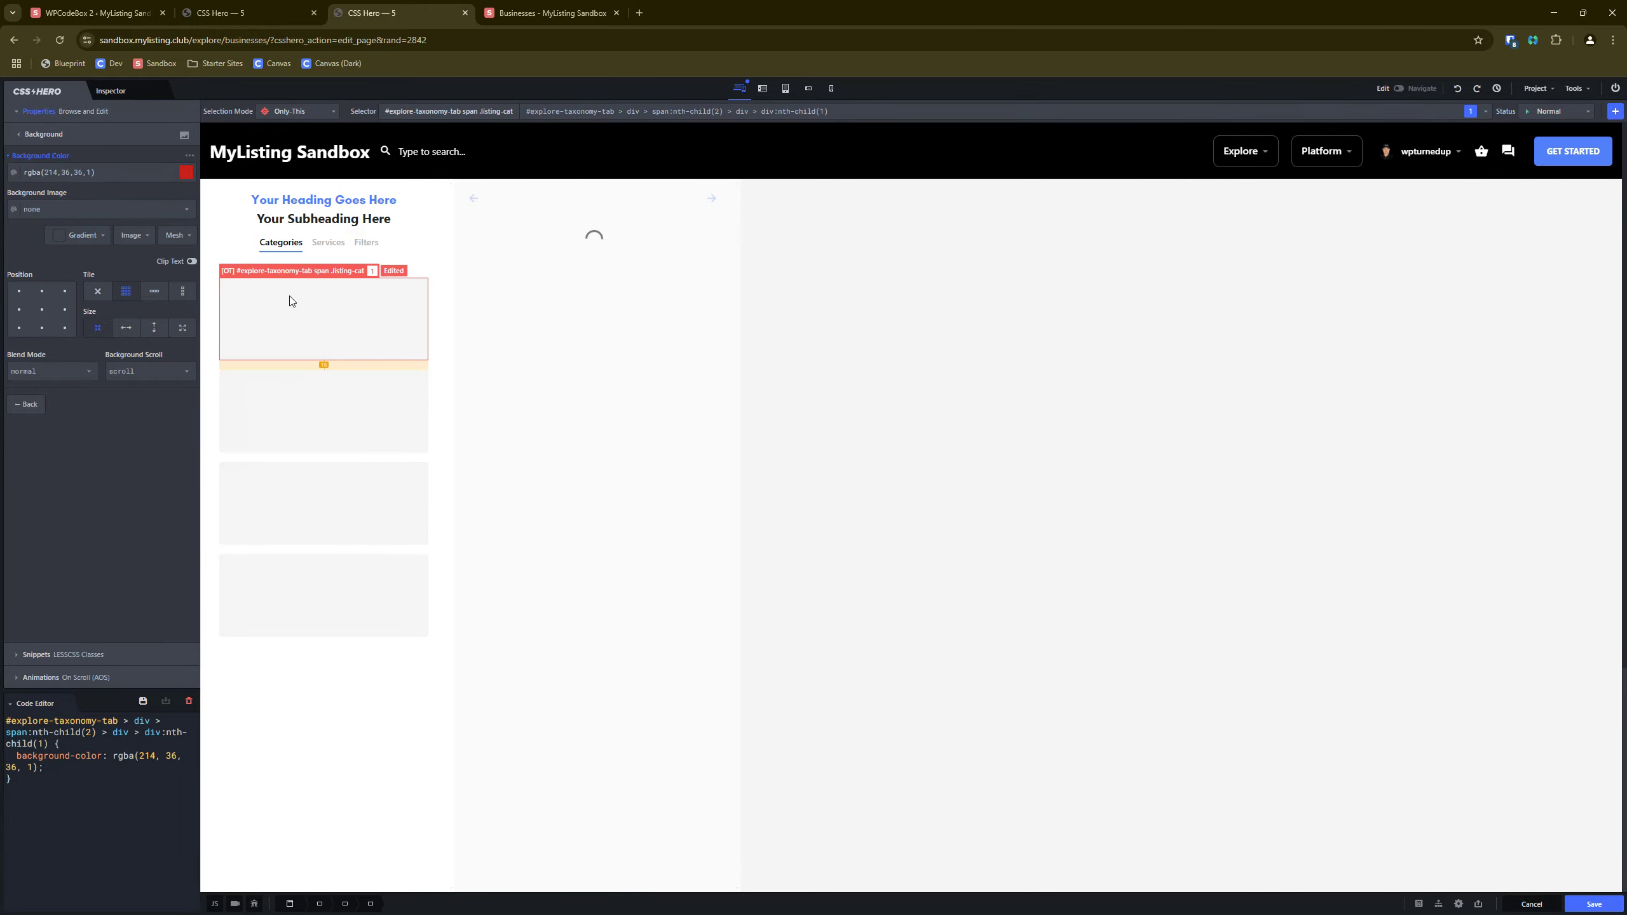
{"action": "left_click", "coordinate": [186, 172]}
{"action": "left_click", "coordinate": [159, 198]}
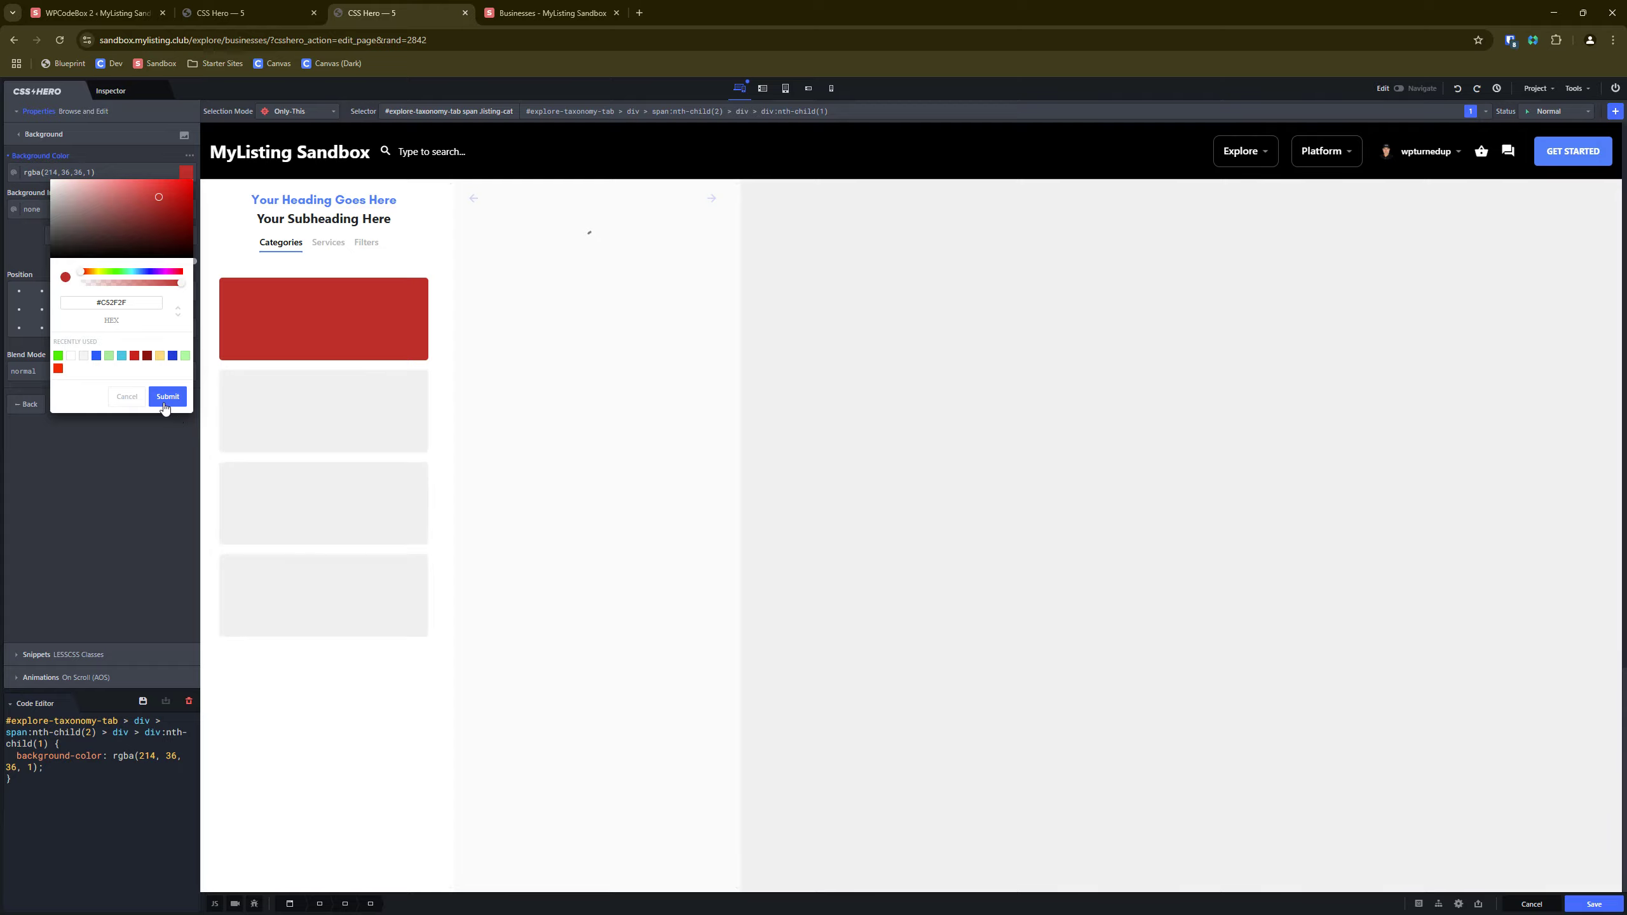
{"action": "left_click", "coordinate": [167, 396]}
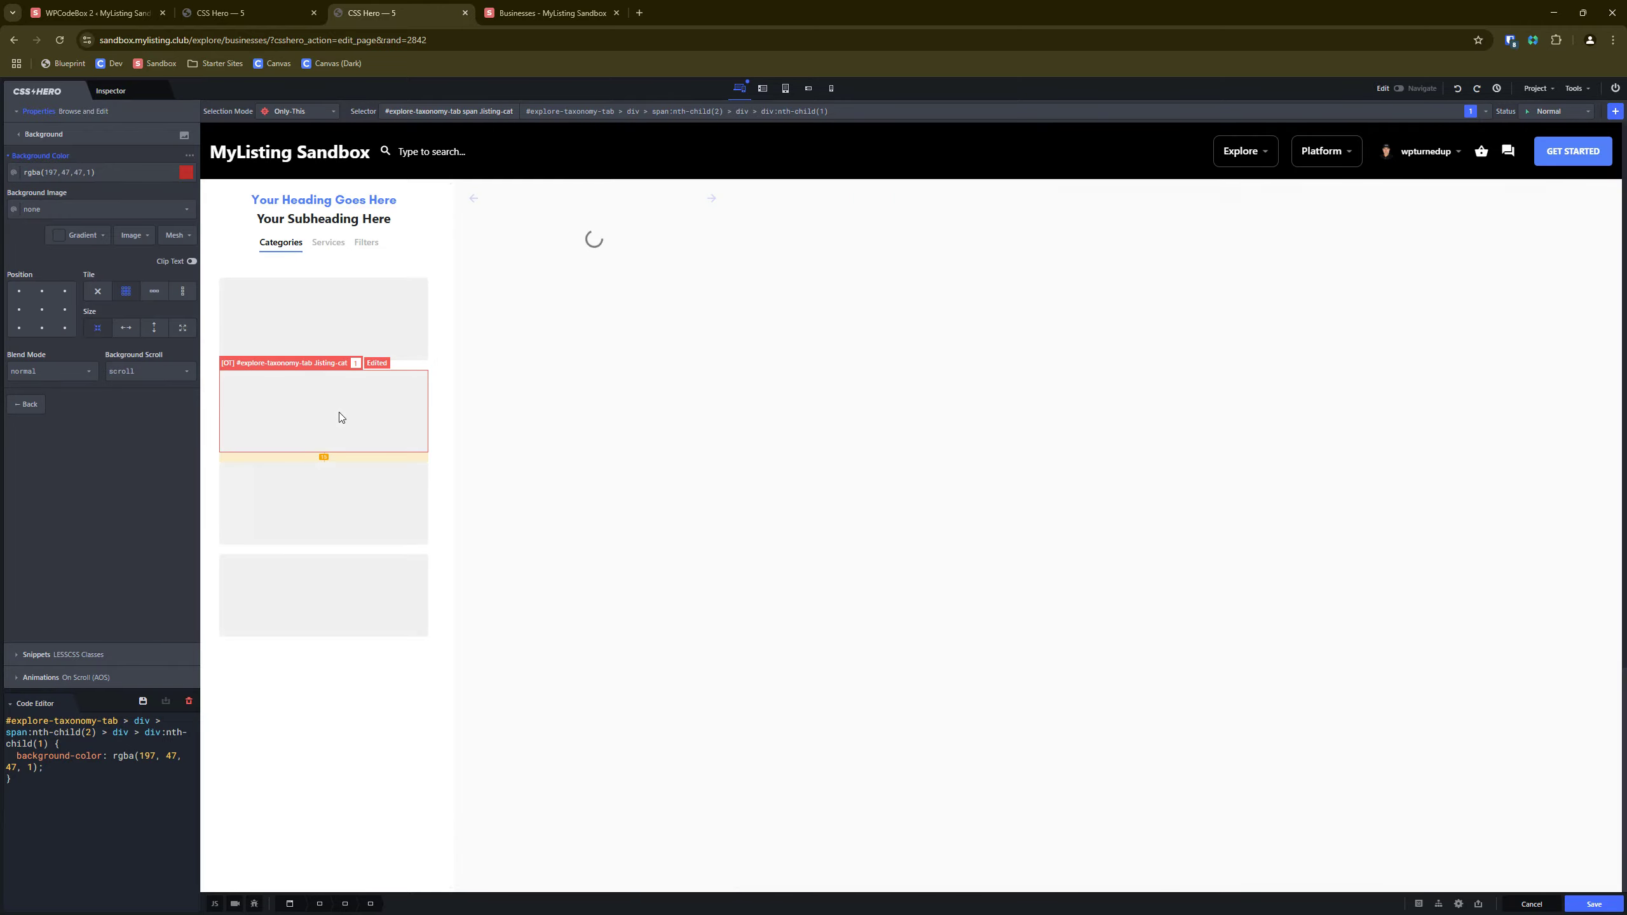
Try a red background on the second category placeholder only, and reapply cyan rgba(30,198,224,1).
{"action": "left_click", "coordinate": [341, 417]}
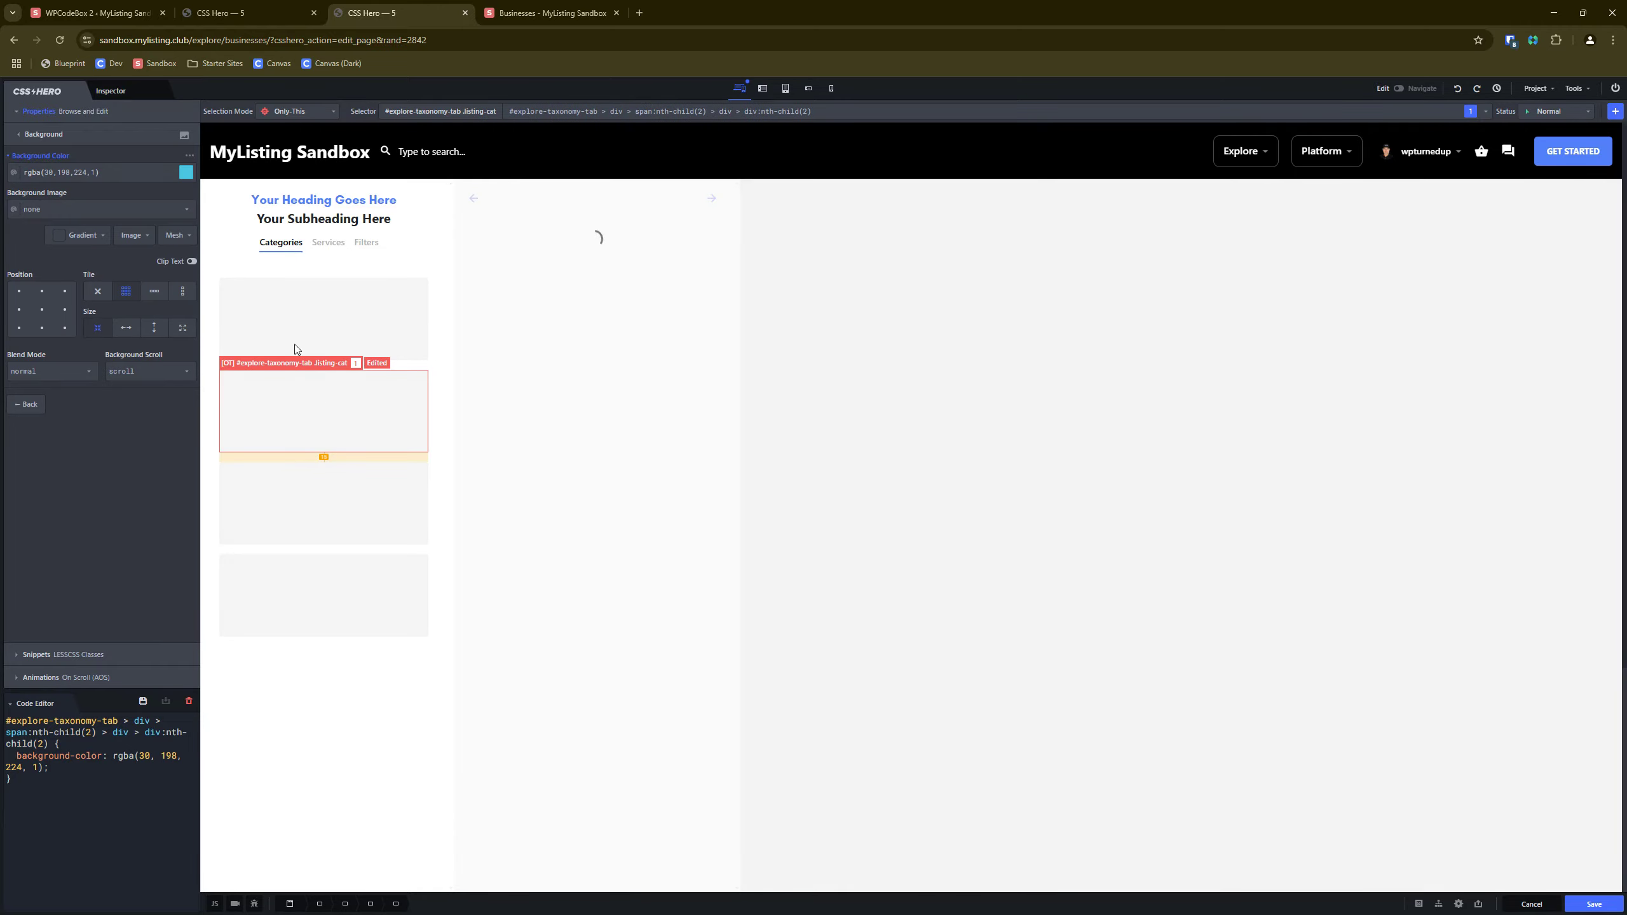
{"action": "left_click", "coordinate": [185, 173]}
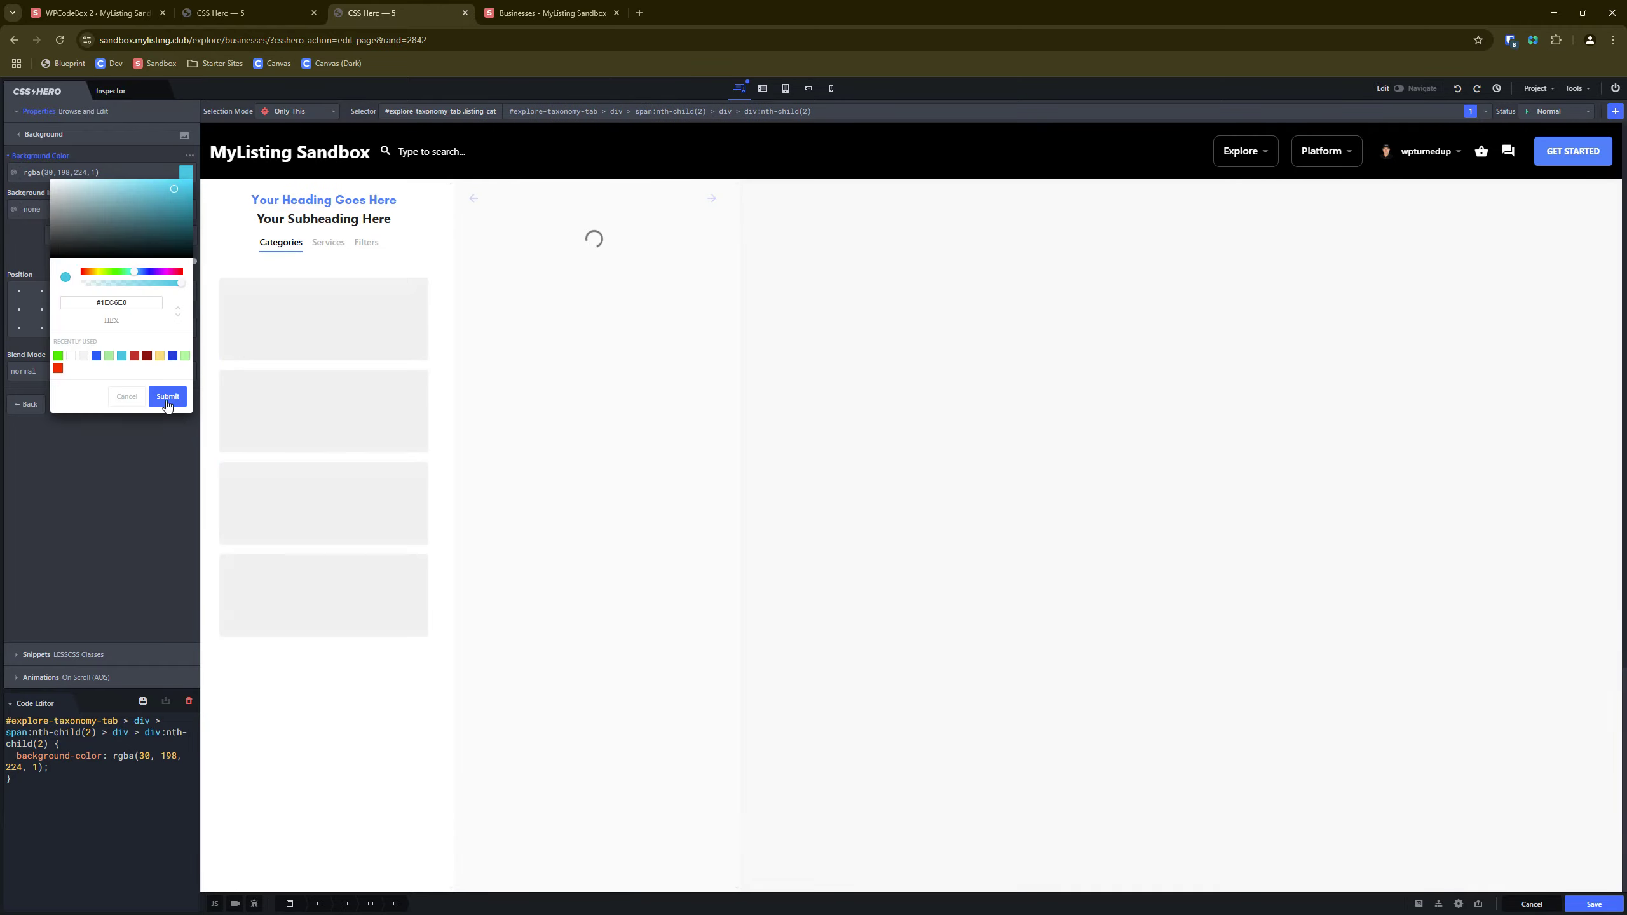
{"action": "left_click", "coordinate": [165, 398]}
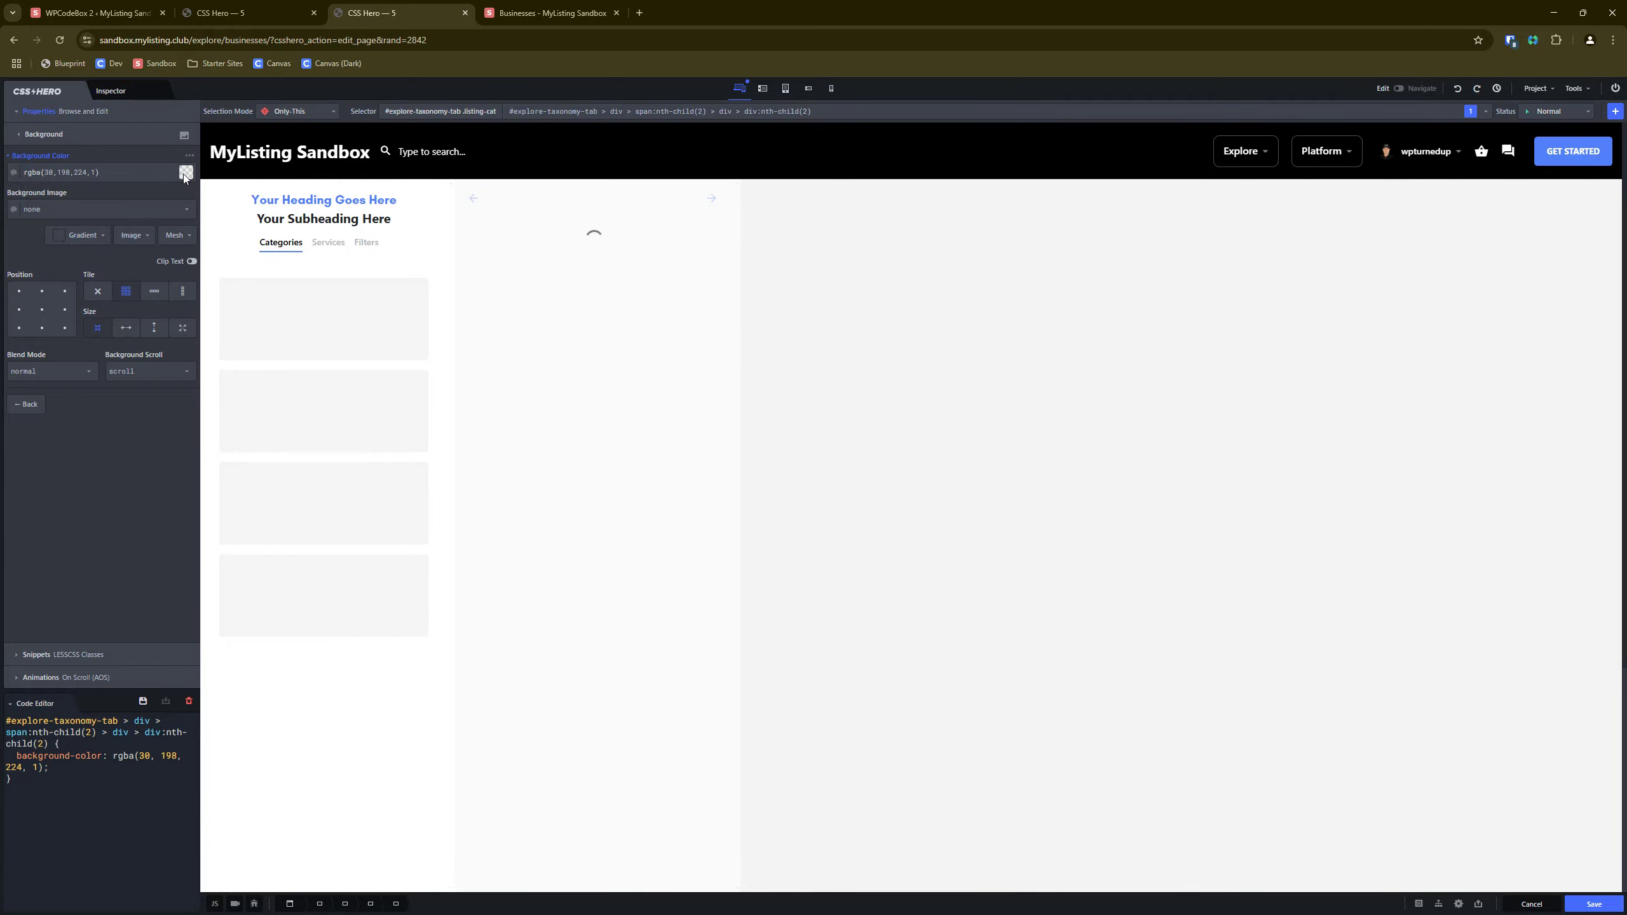
{"action": "left_click", "coordinate": [185, 172]}
{"action": "left_click", "coordinate": [150, 199]}
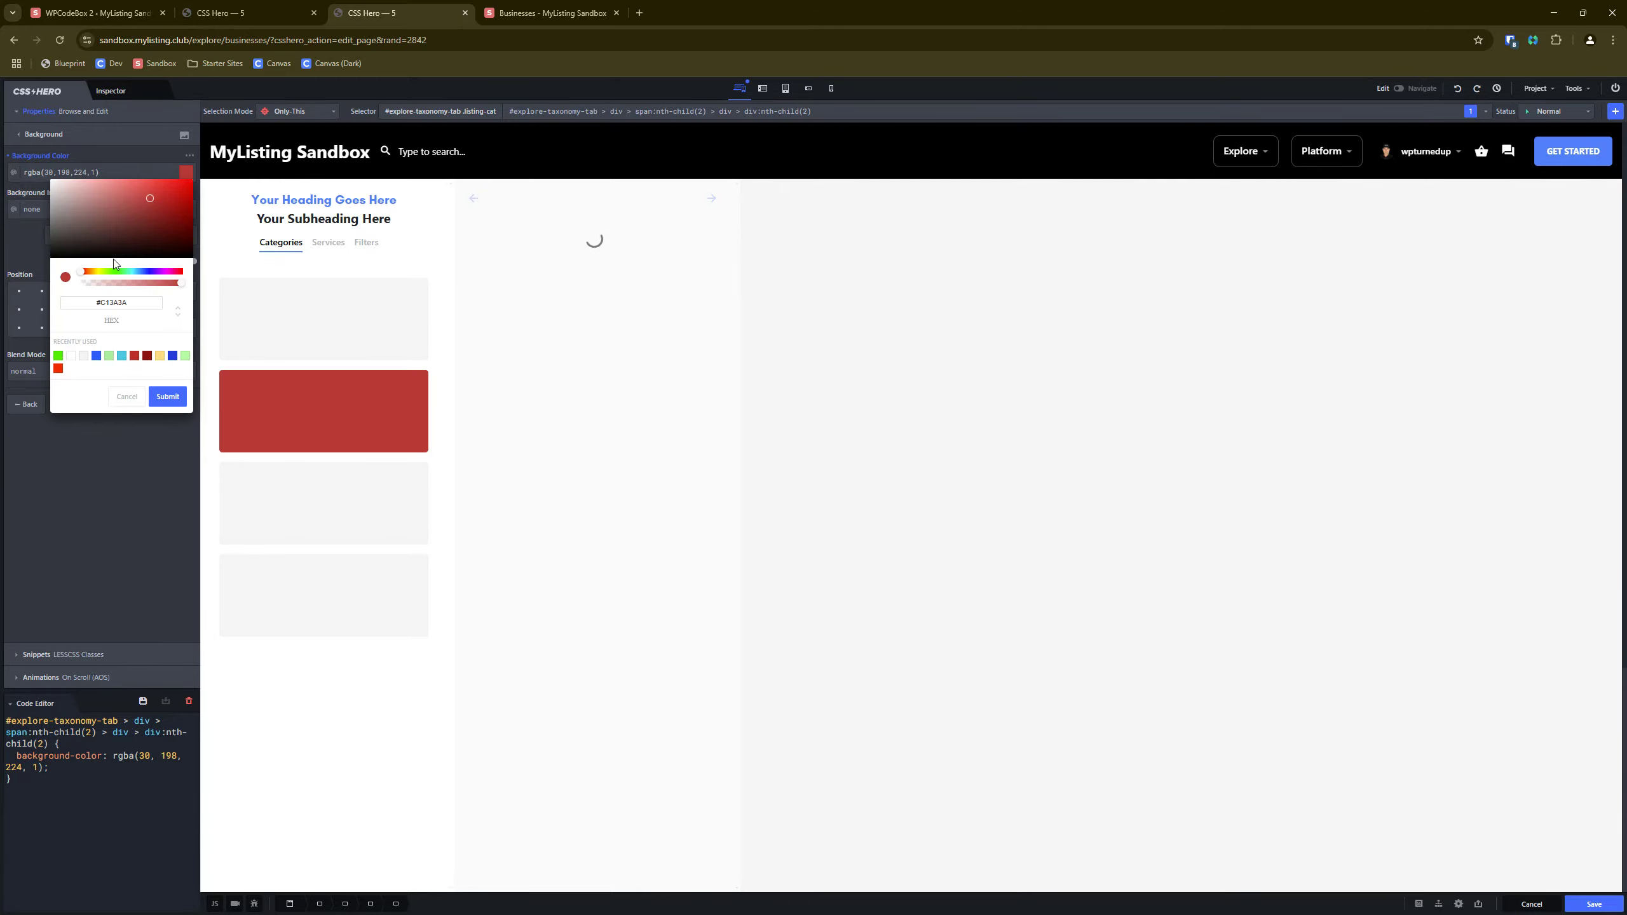
{"action": "left_click", "coordinate": [117, 271]}
{"action": "left_click", "coordinate": [125, 357]}
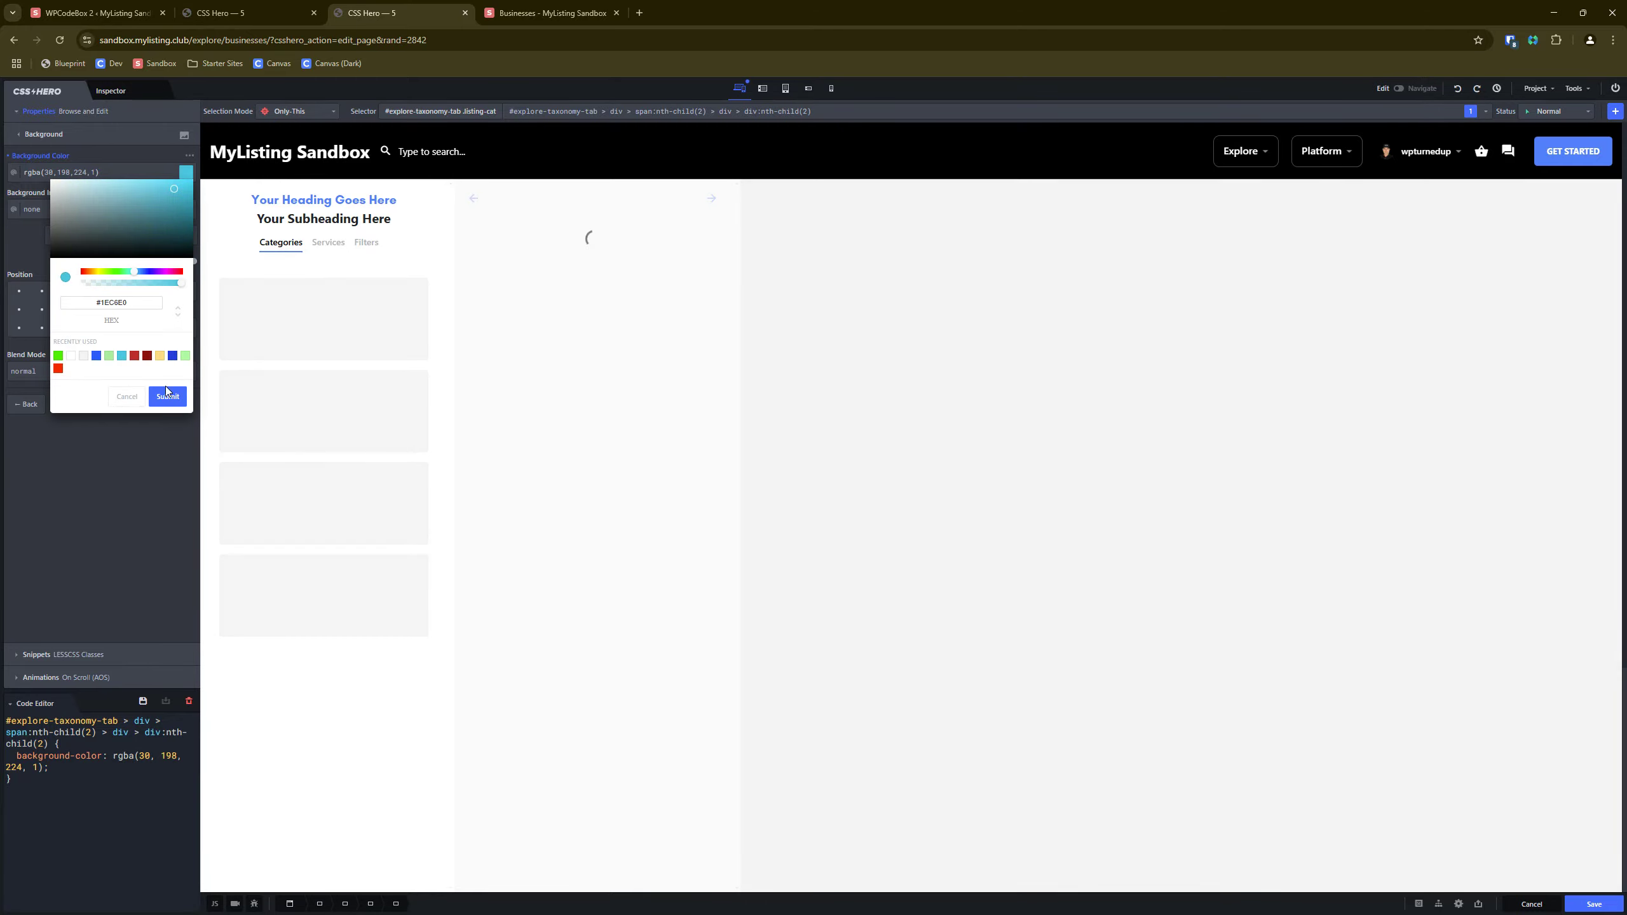
{"action": "left_click", "coordinate": [168, 396]}
Set only the third category placeholder's background to darker green rgba(47,131,54,0.5) and save the changes.
{"action": "left_click", "coordinate": [323, 498]}
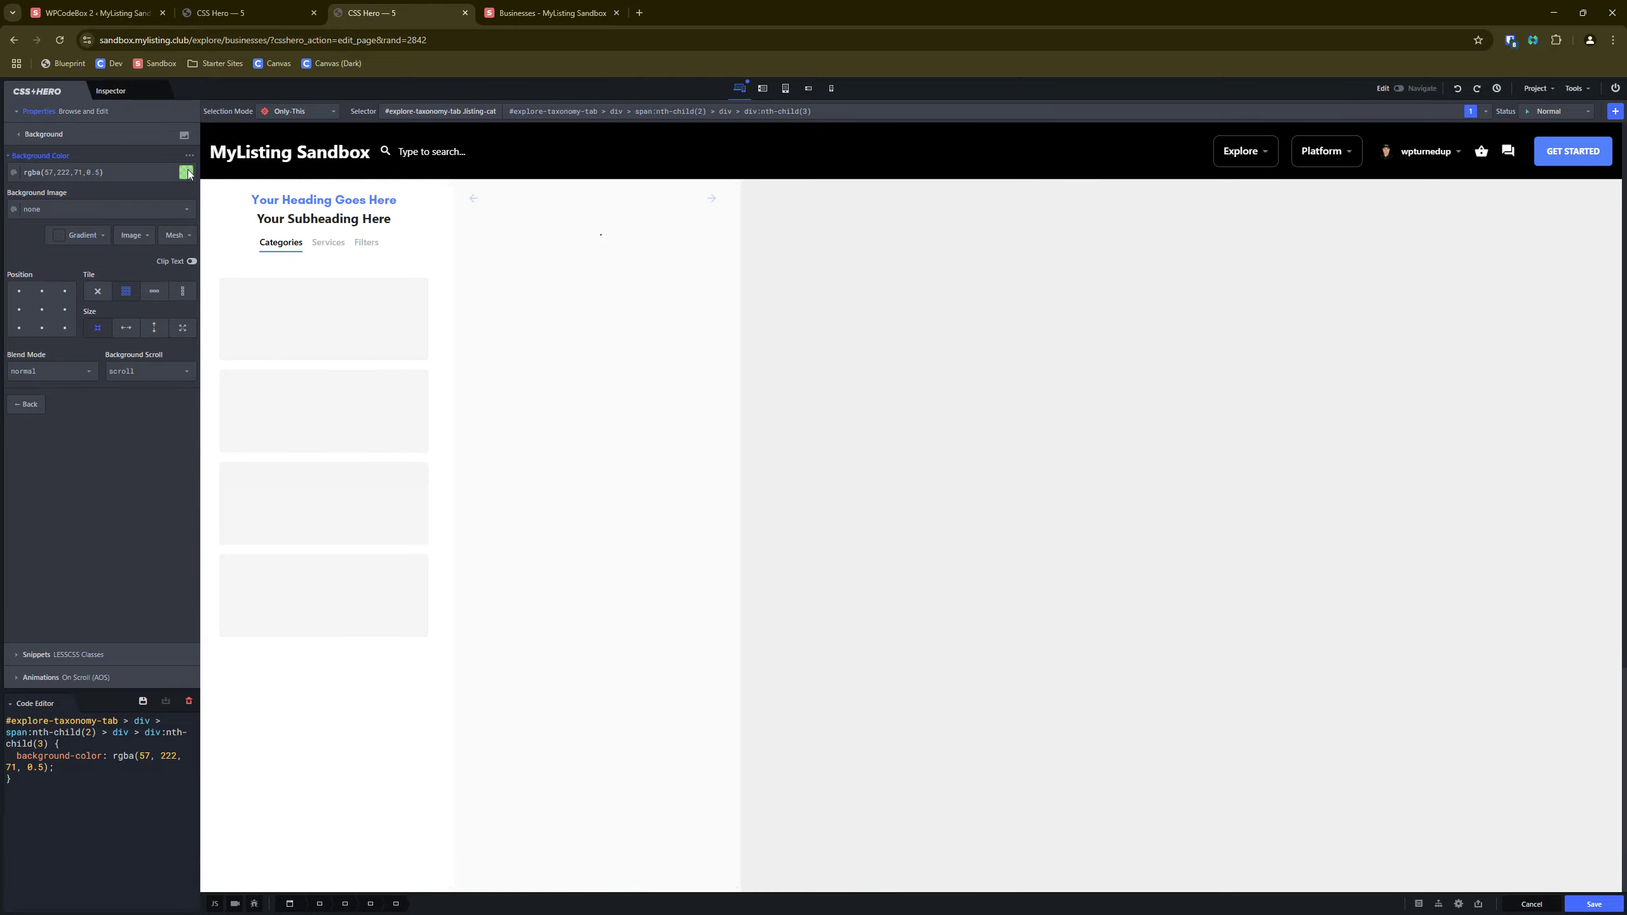
{"action": "left_click", "coordinate": [185, 171]}
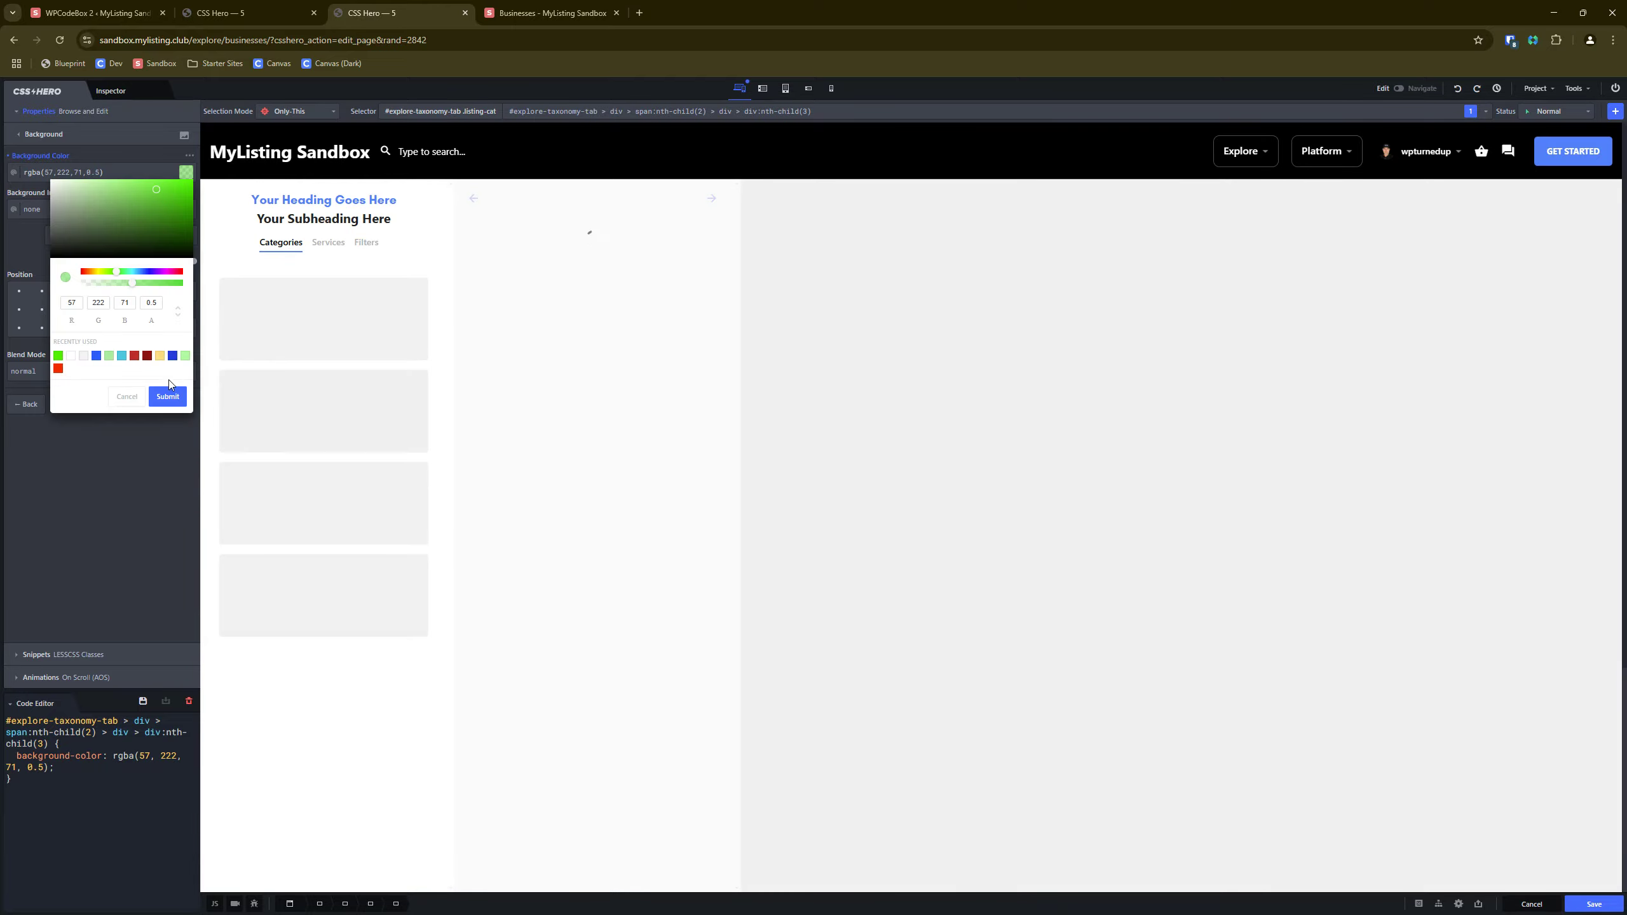
{"action": "left_click", "coordinate": [141, 218]}
{"action": "left_click", "coordinate": [168, 397]}
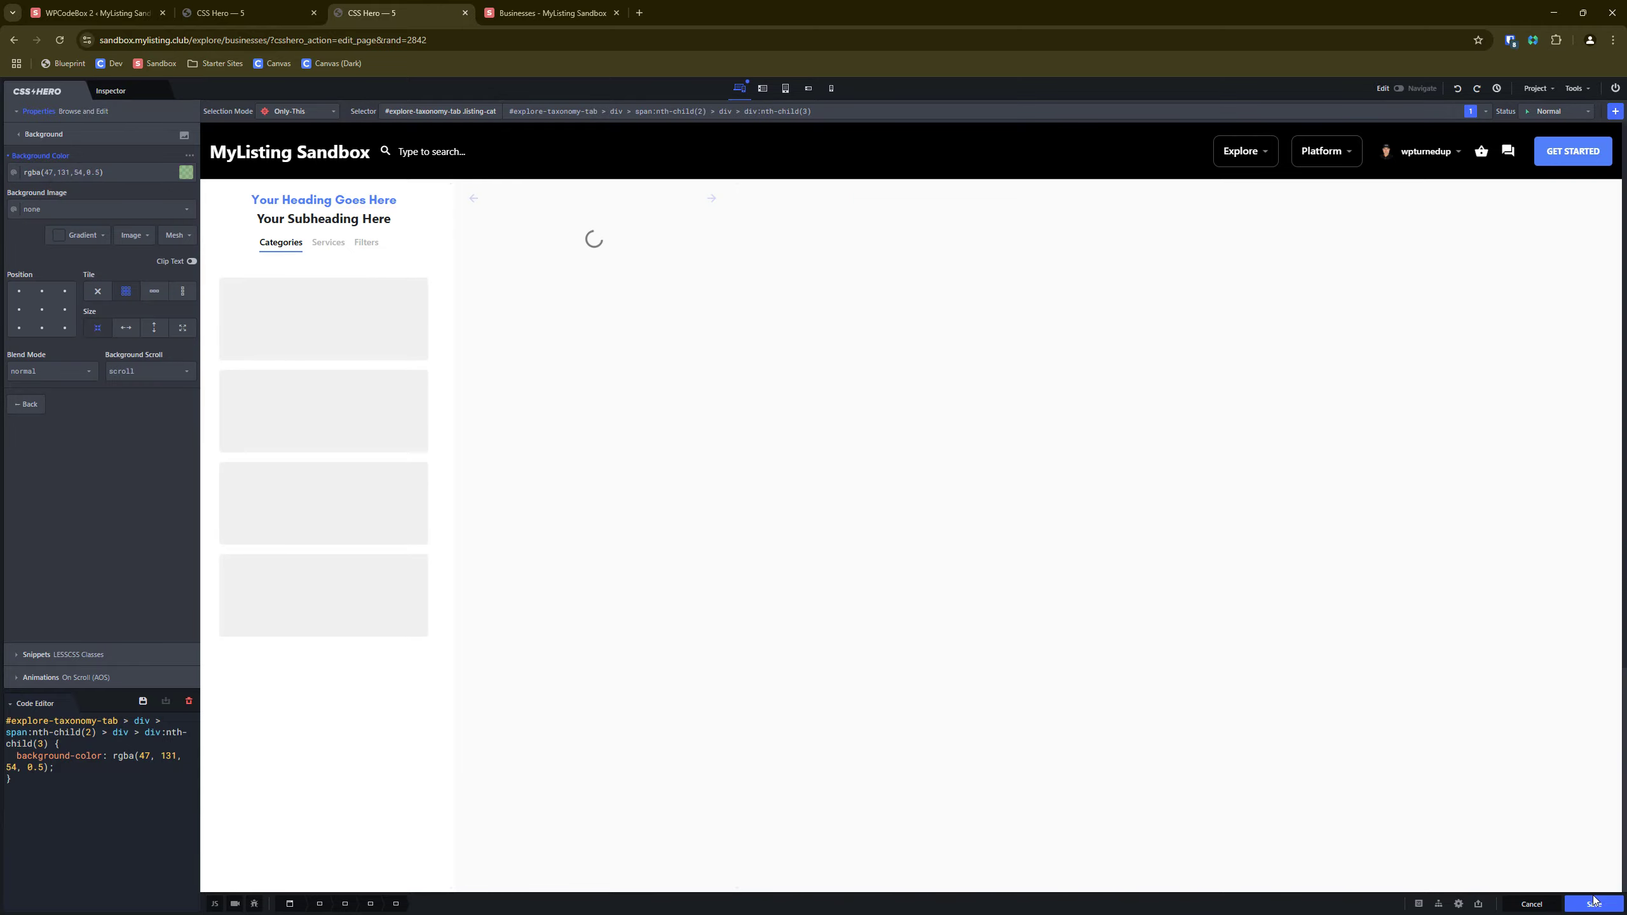
{"action": "left_click", "coordinate": [1595, 901]}
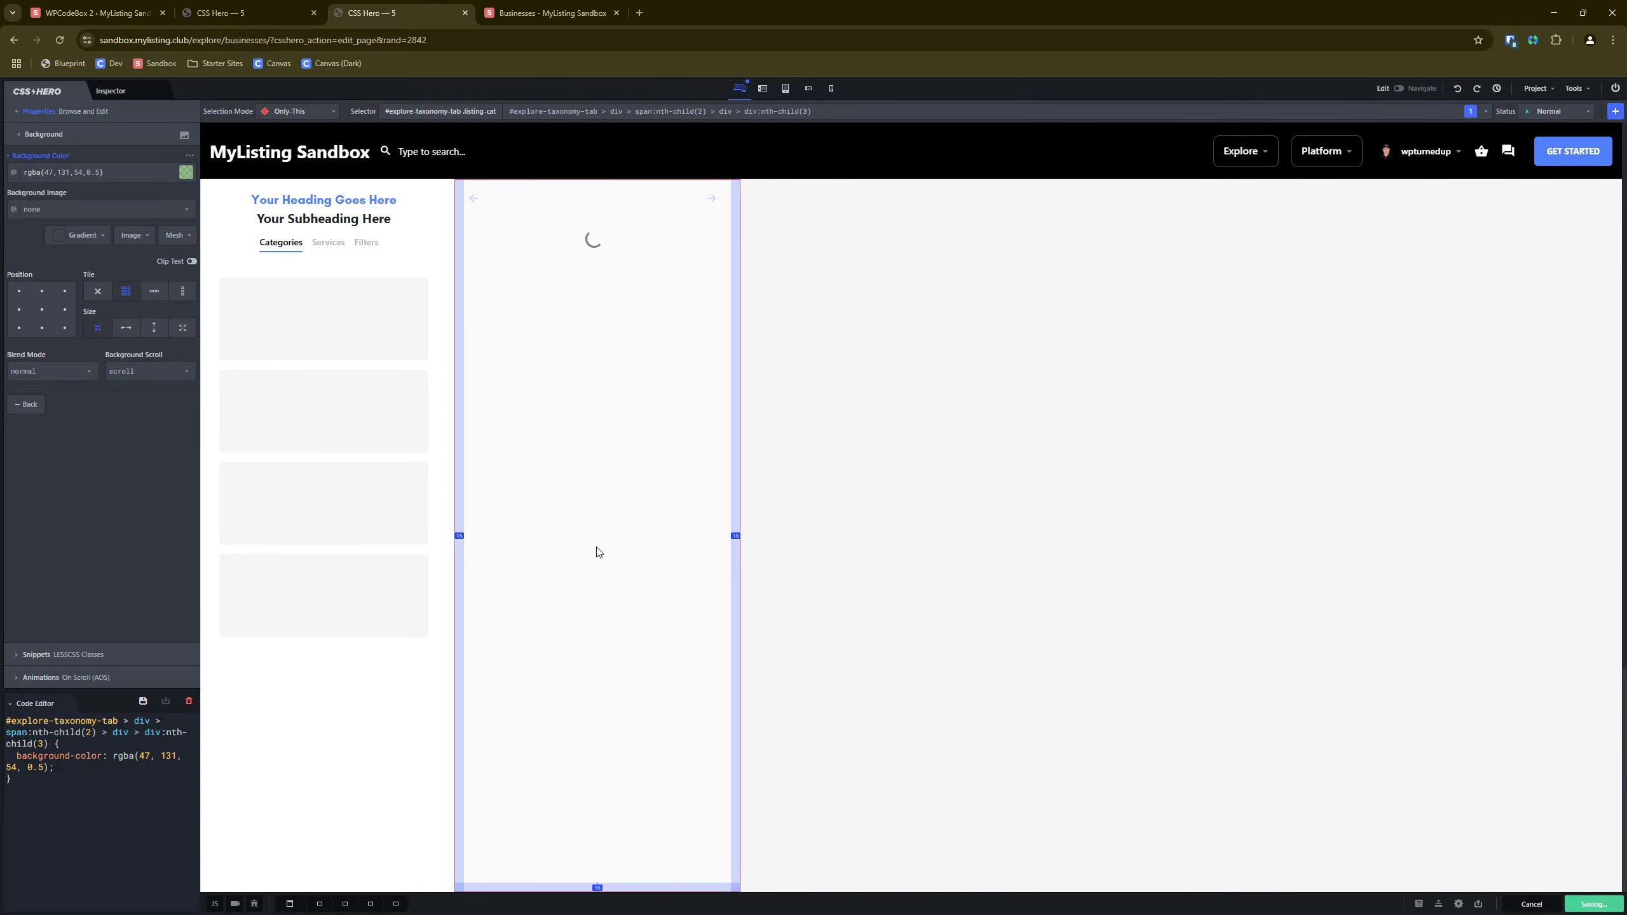
Check the category boxes on the live Businesses page and return to the CSS Hero editor tab.
{"action": "key", "text": "ctrl+Tab"}
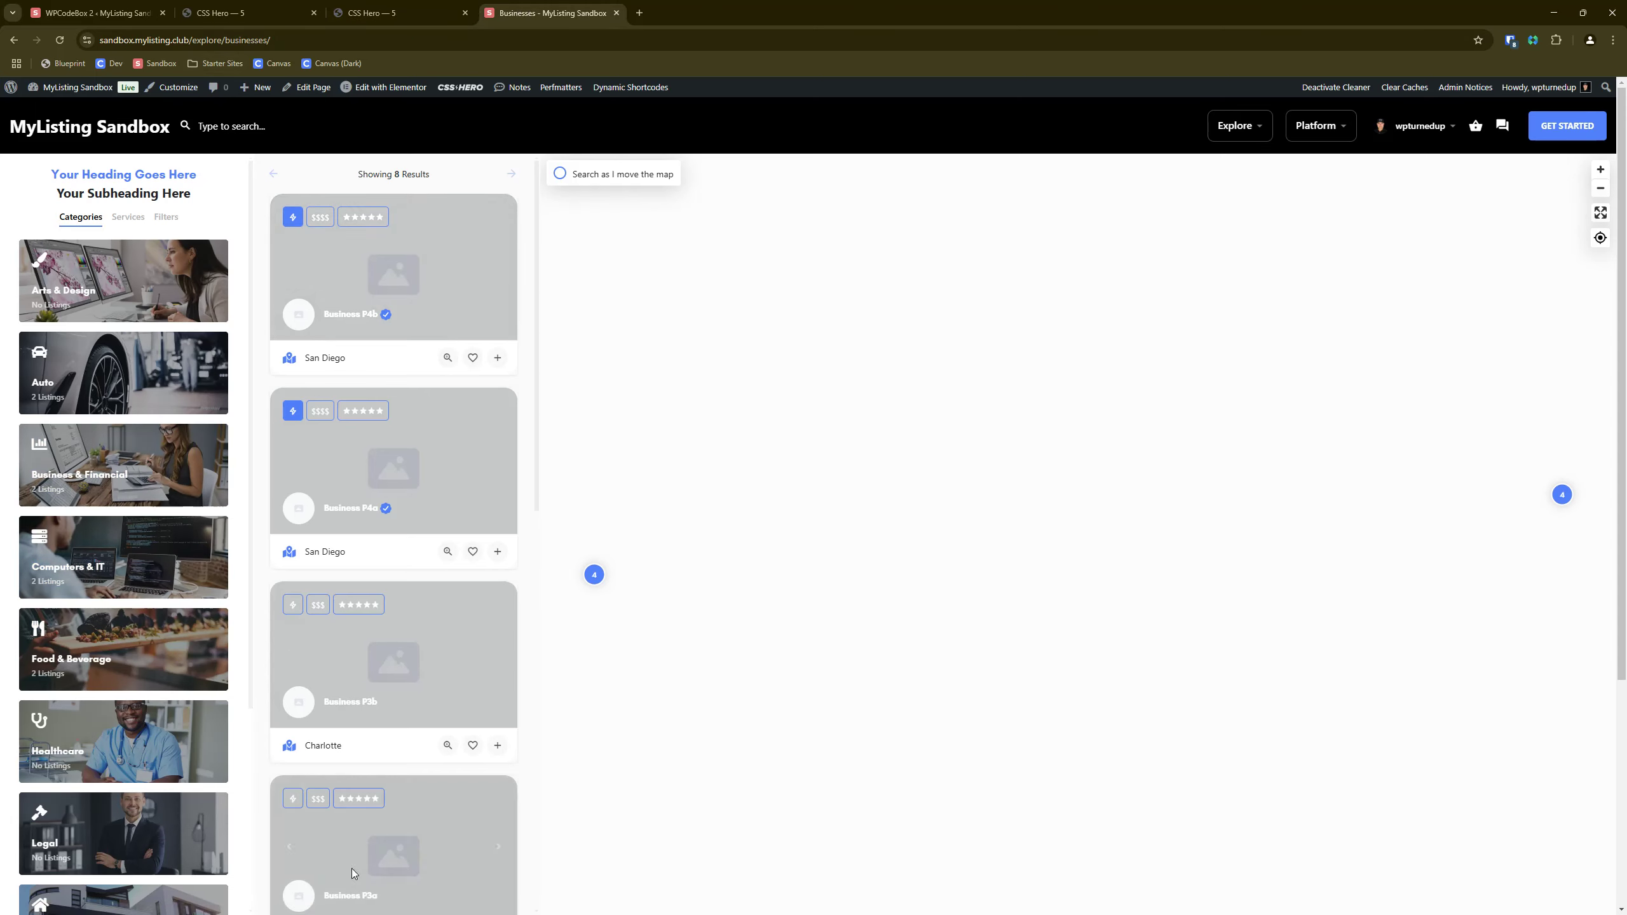
{"action": "left_click", "coordinate": [422, 5]}
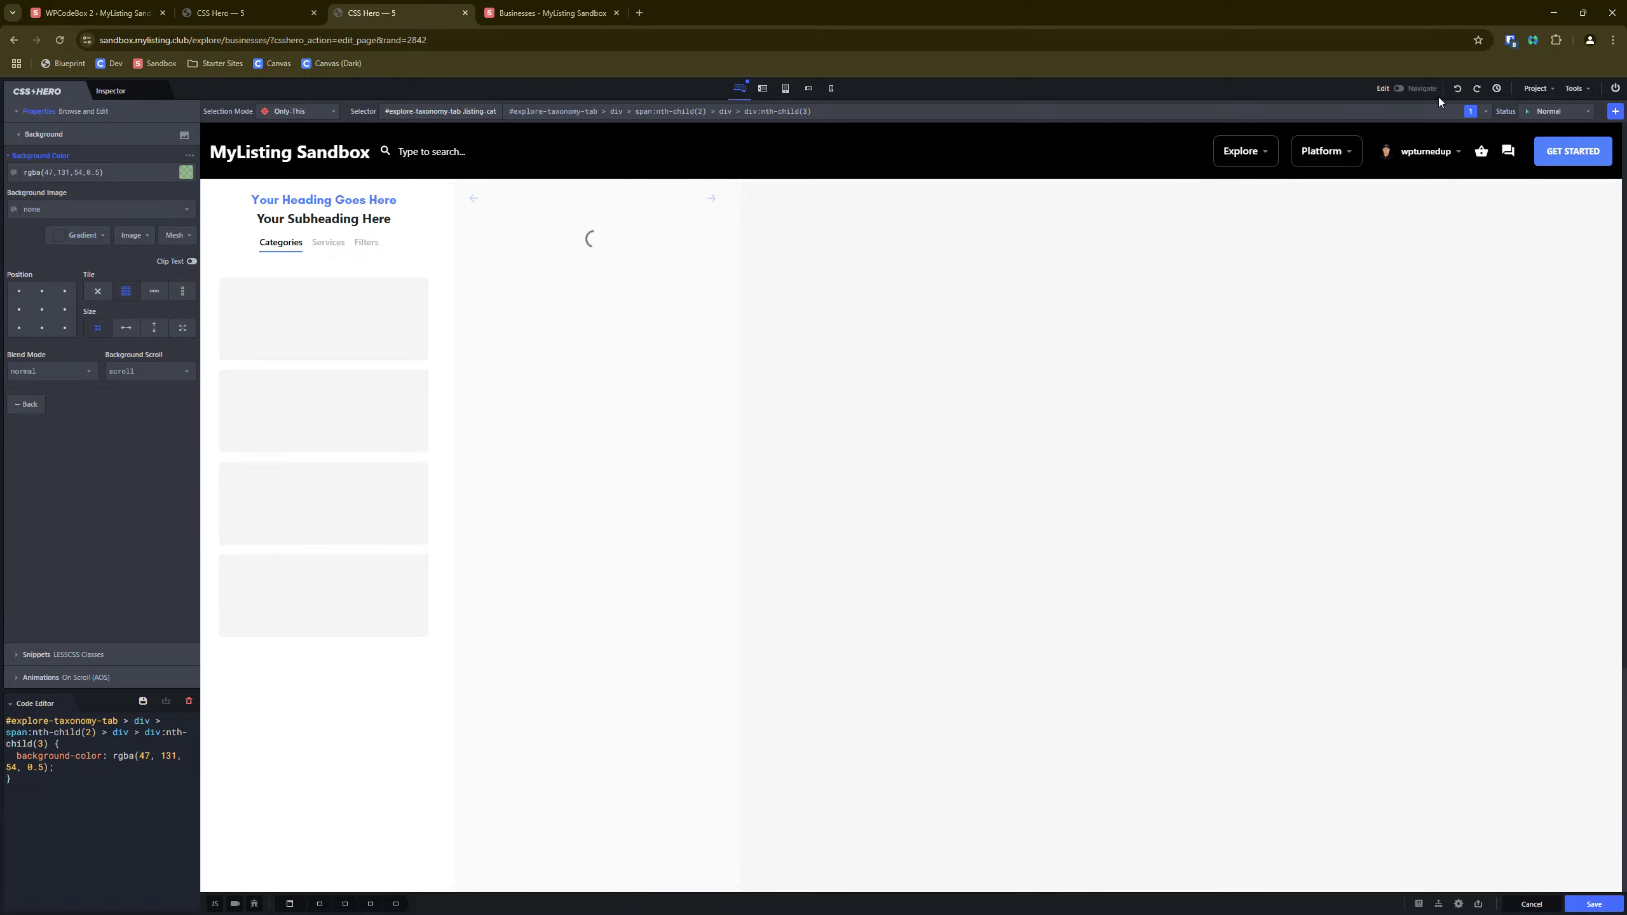
Reload the Businesses page in the editor so the category cards load, and end in Edit mode.
{"action": "left_click", "coordinate": [1400, 89]}
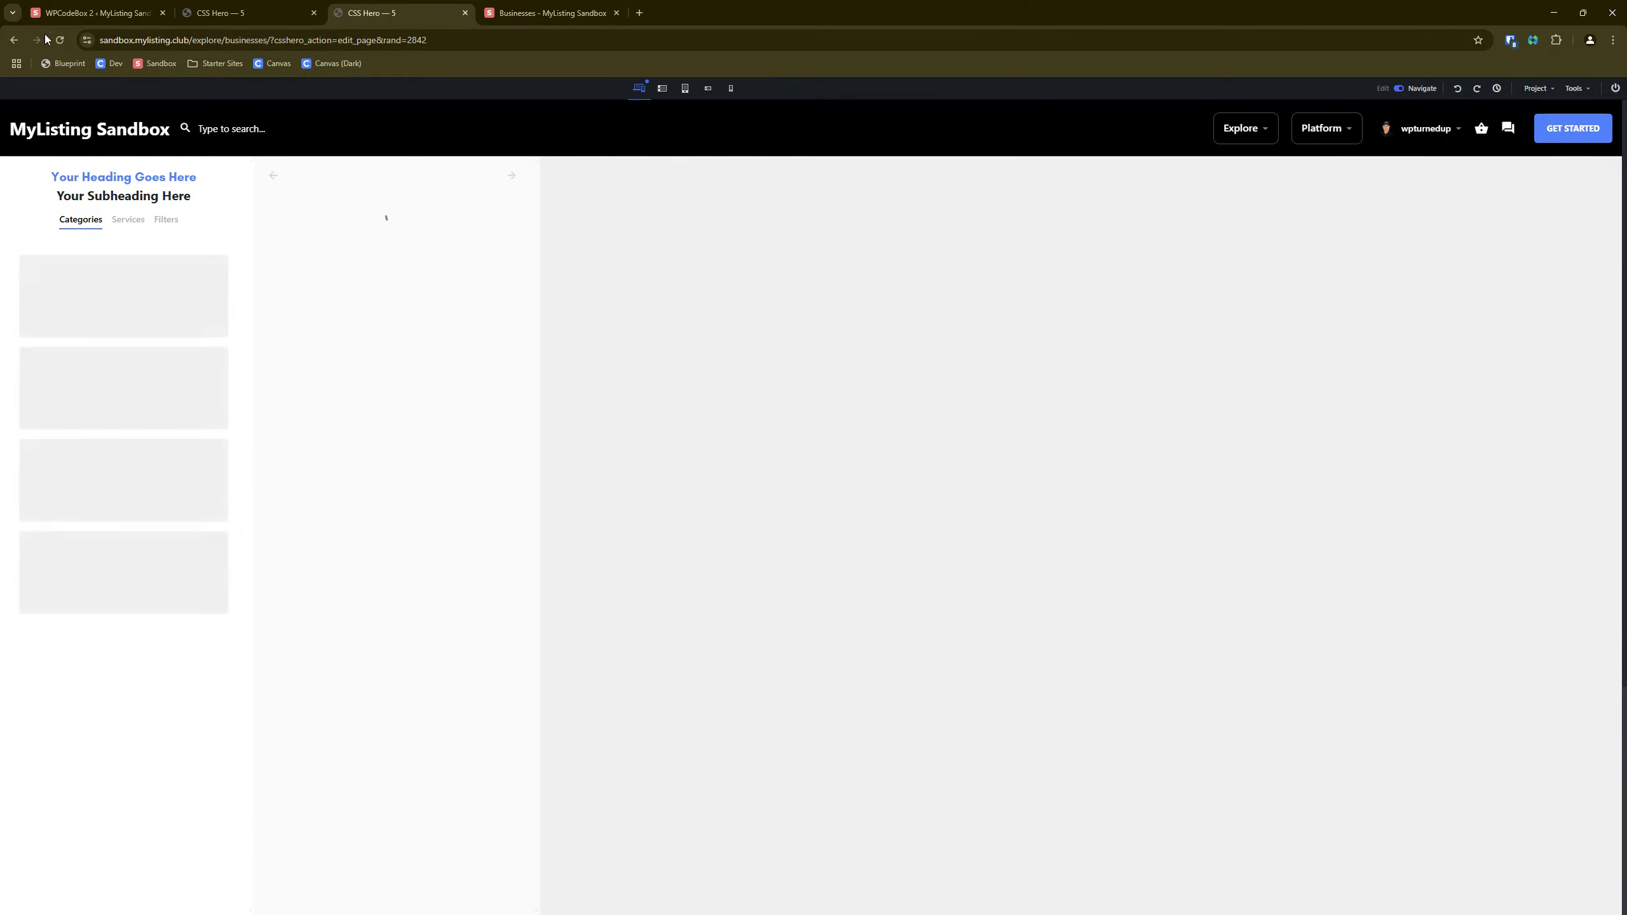
{"action": "left_click", "coordinate": [59, 41]}
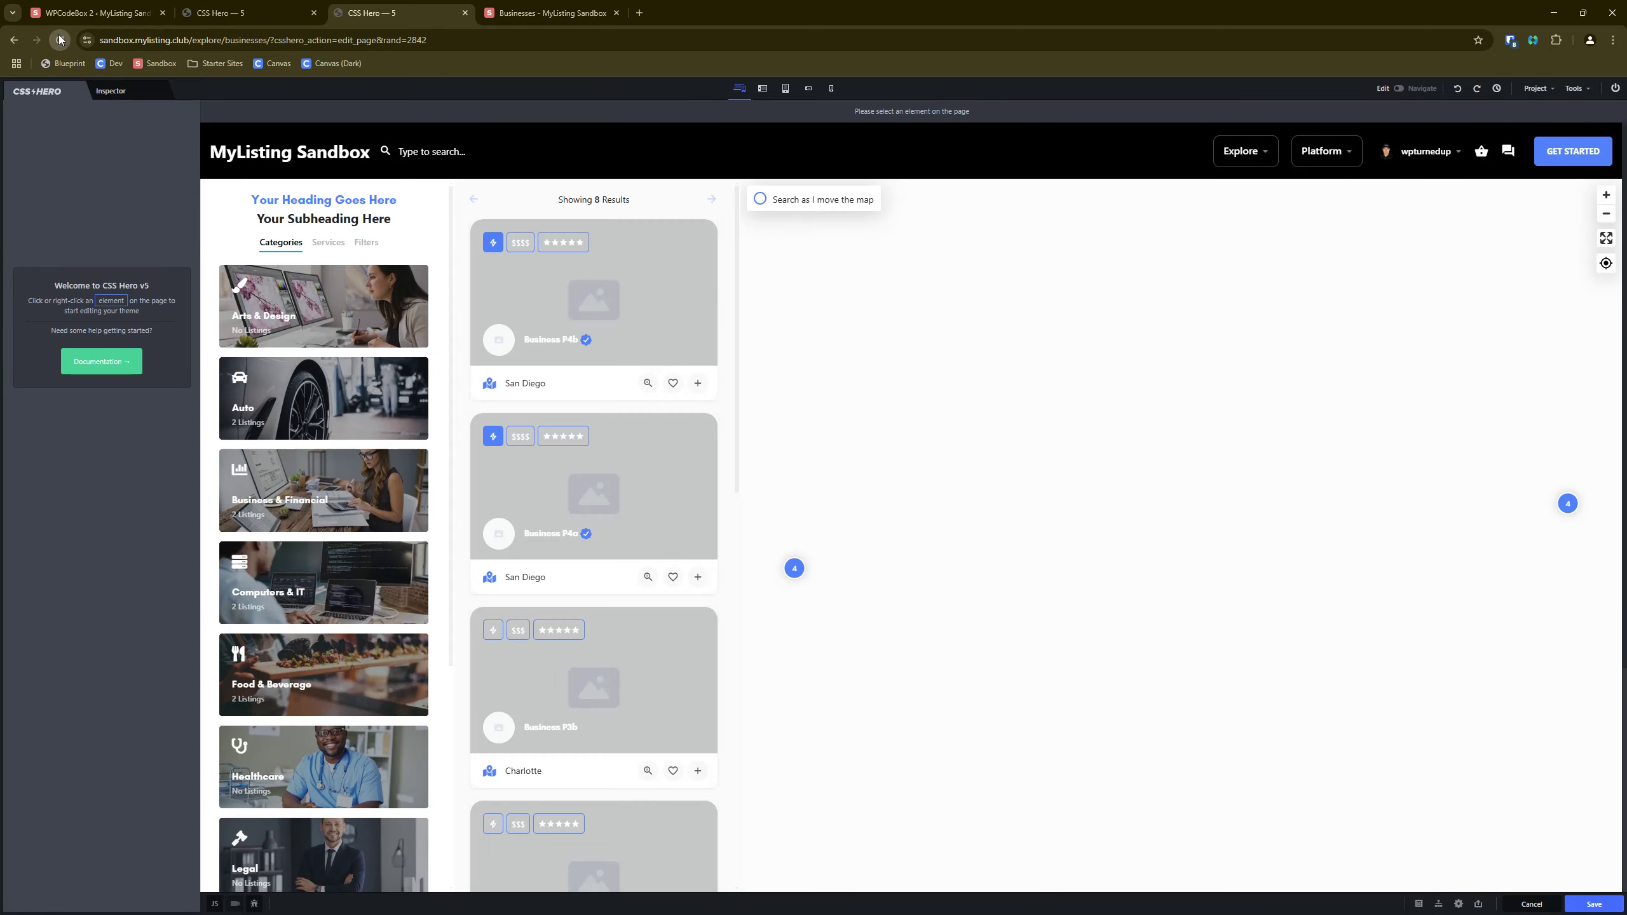
{"action": "left_click", "coordinate": [1396, 91]}
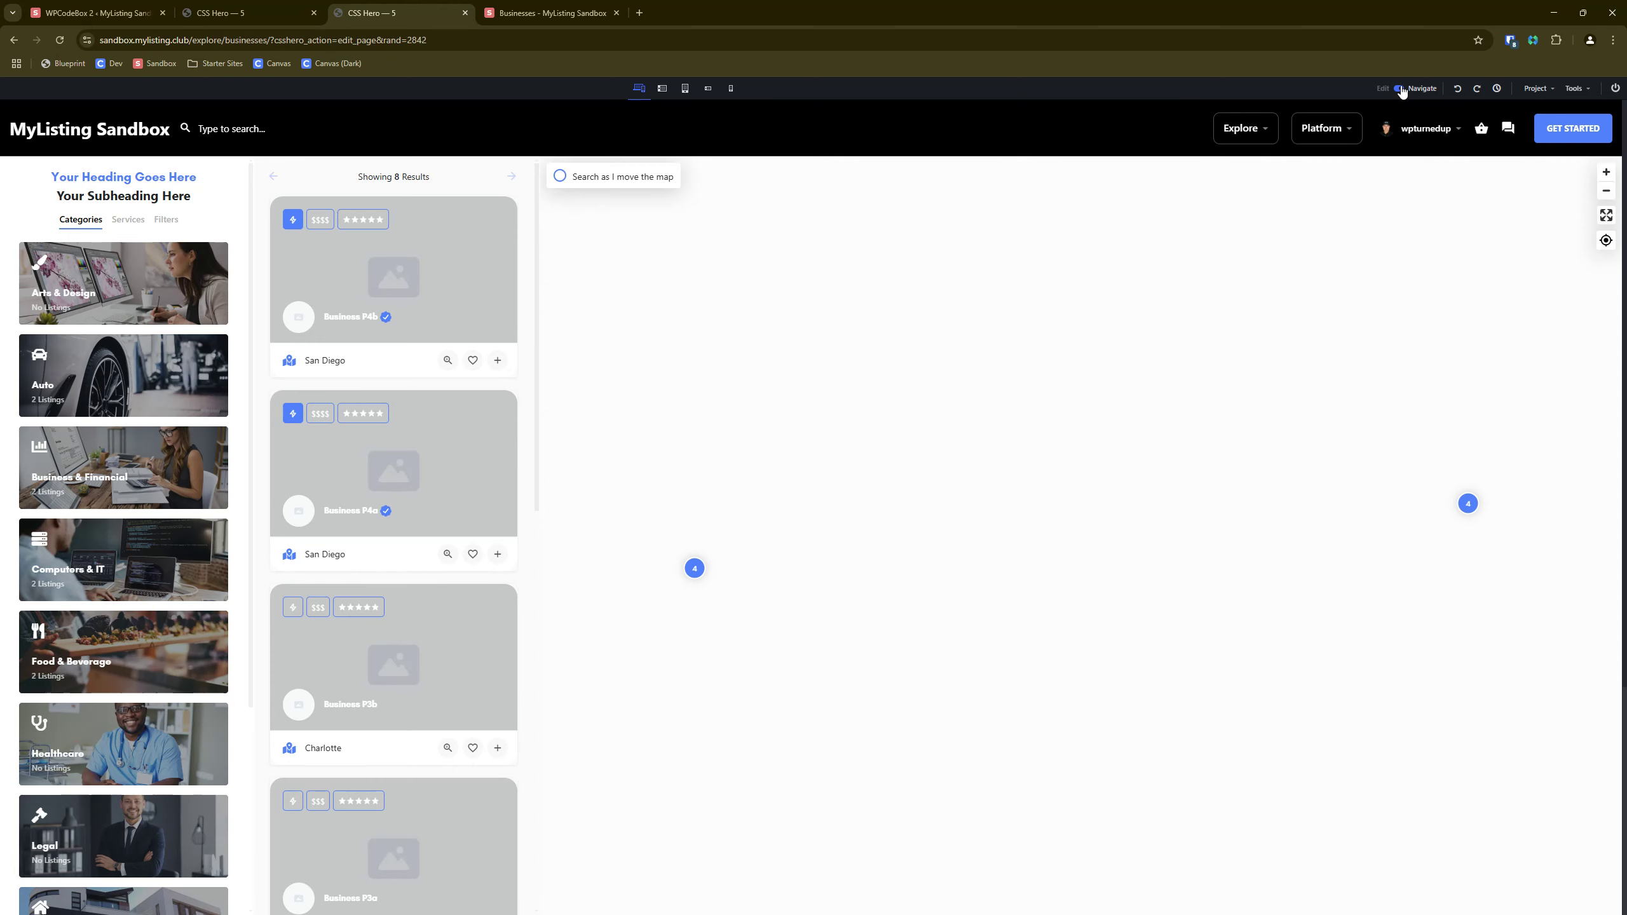
{"action": "left_click", "coordinate": [1400, 89]}
Set the background colour of all category card overlays (div .listing-cat .overlay) to blue rgba(56,56,175,1).
{"action": "left_click", "coordinate": [382, 290]}
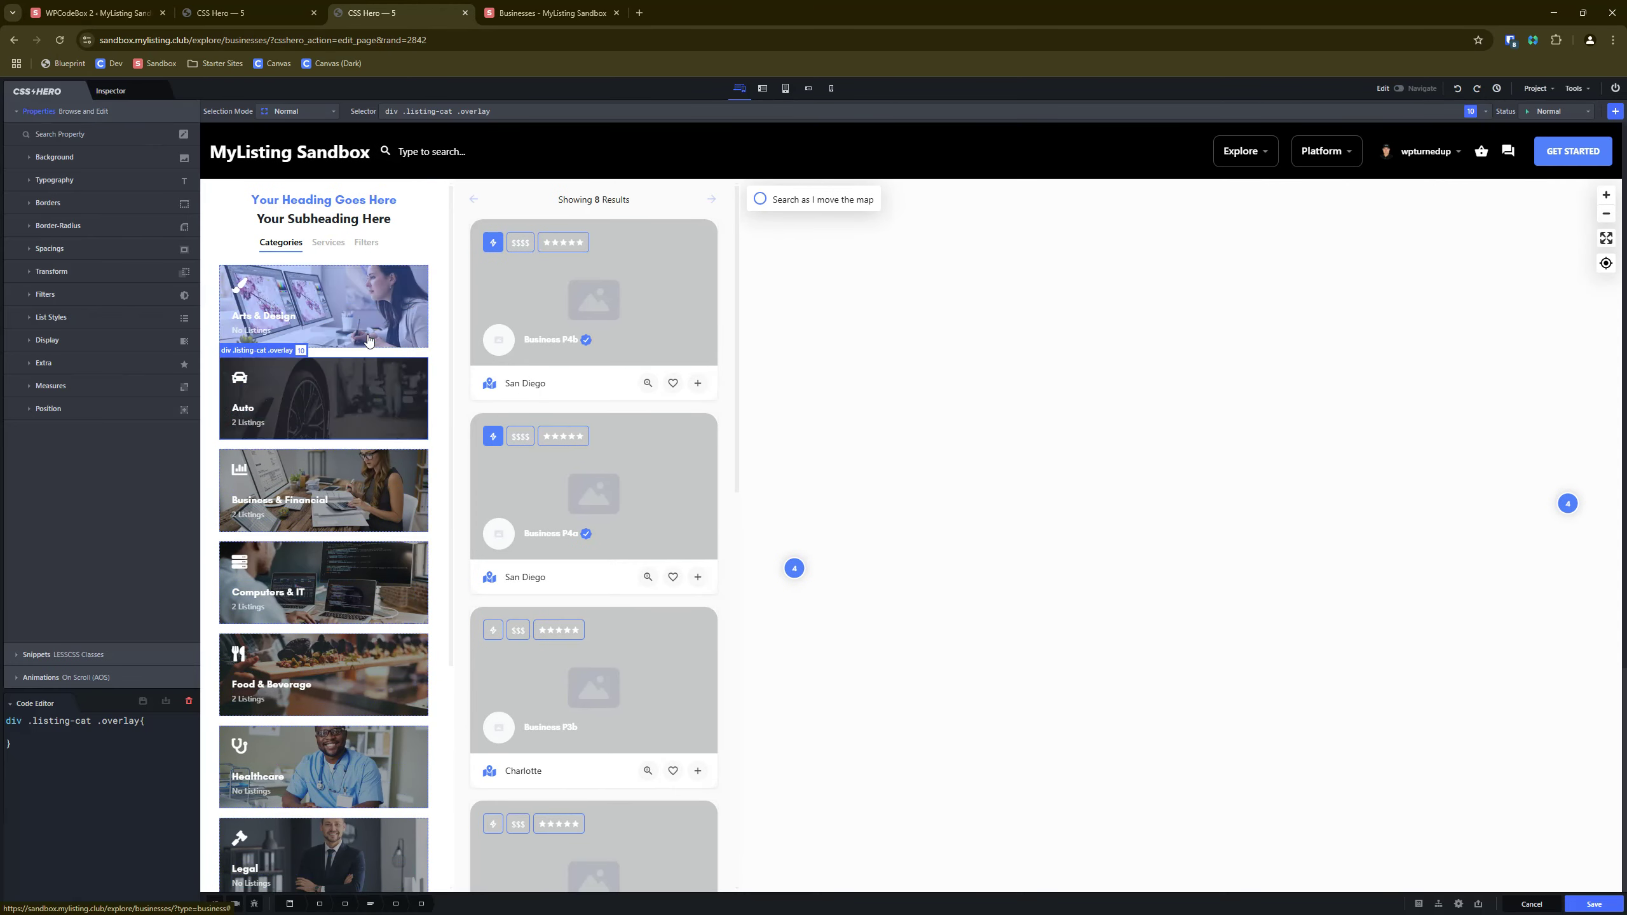
{"action": "left_click", "coordinate": [380, 278]}
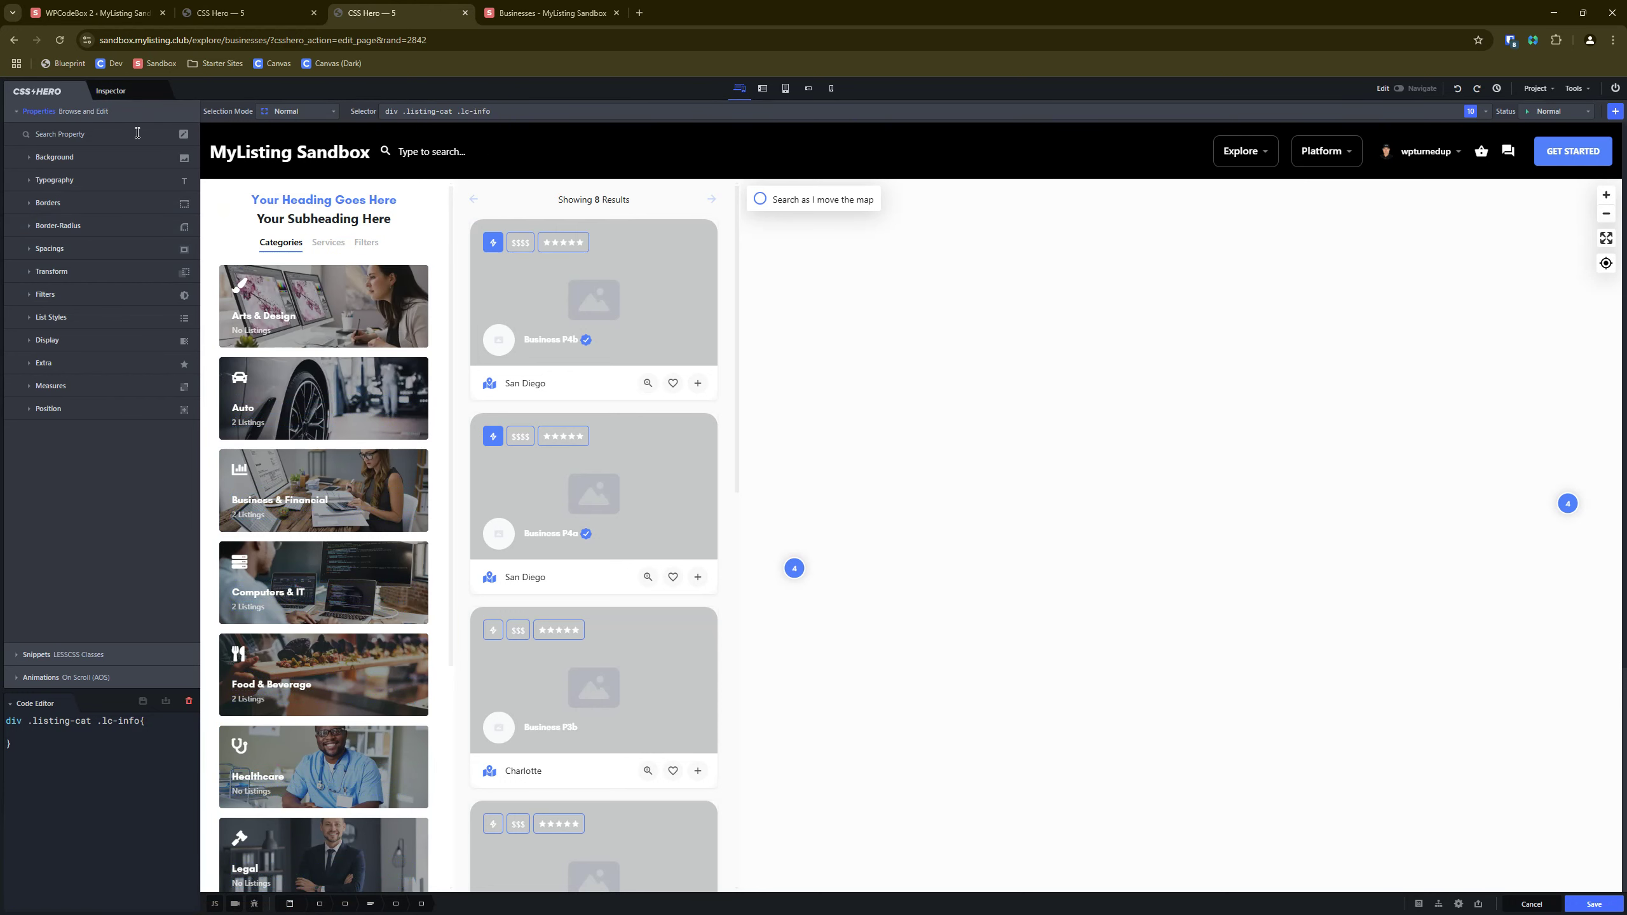
{"action": "left_click", "coordinate": [129, 157]}
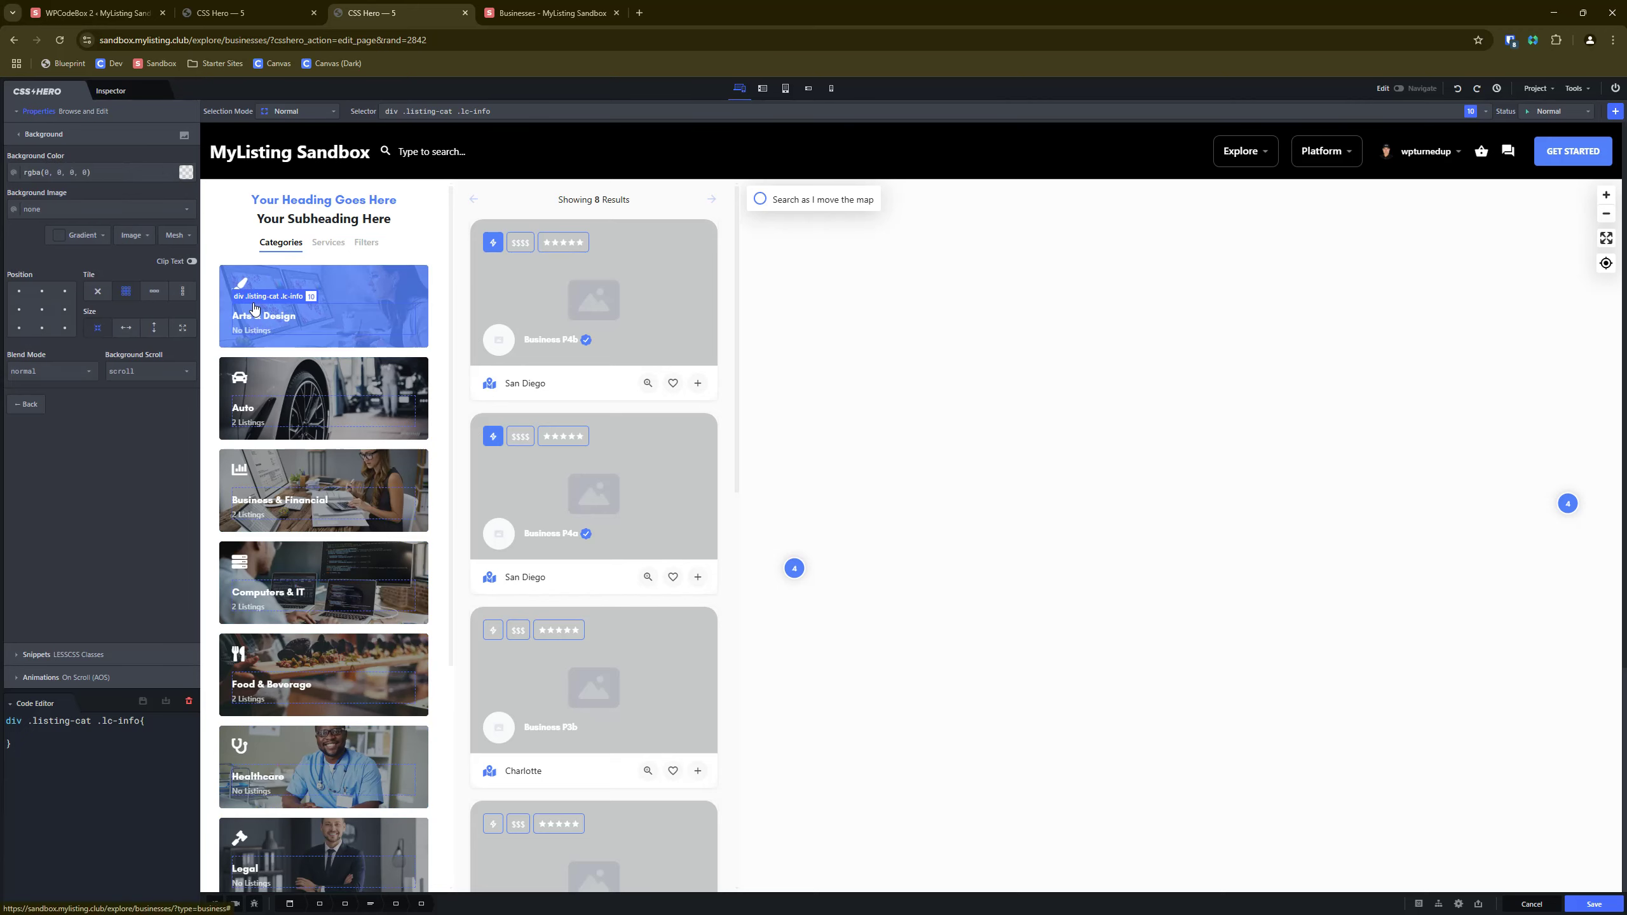
{"action": "left_click", "coordinate": [259, 262]}
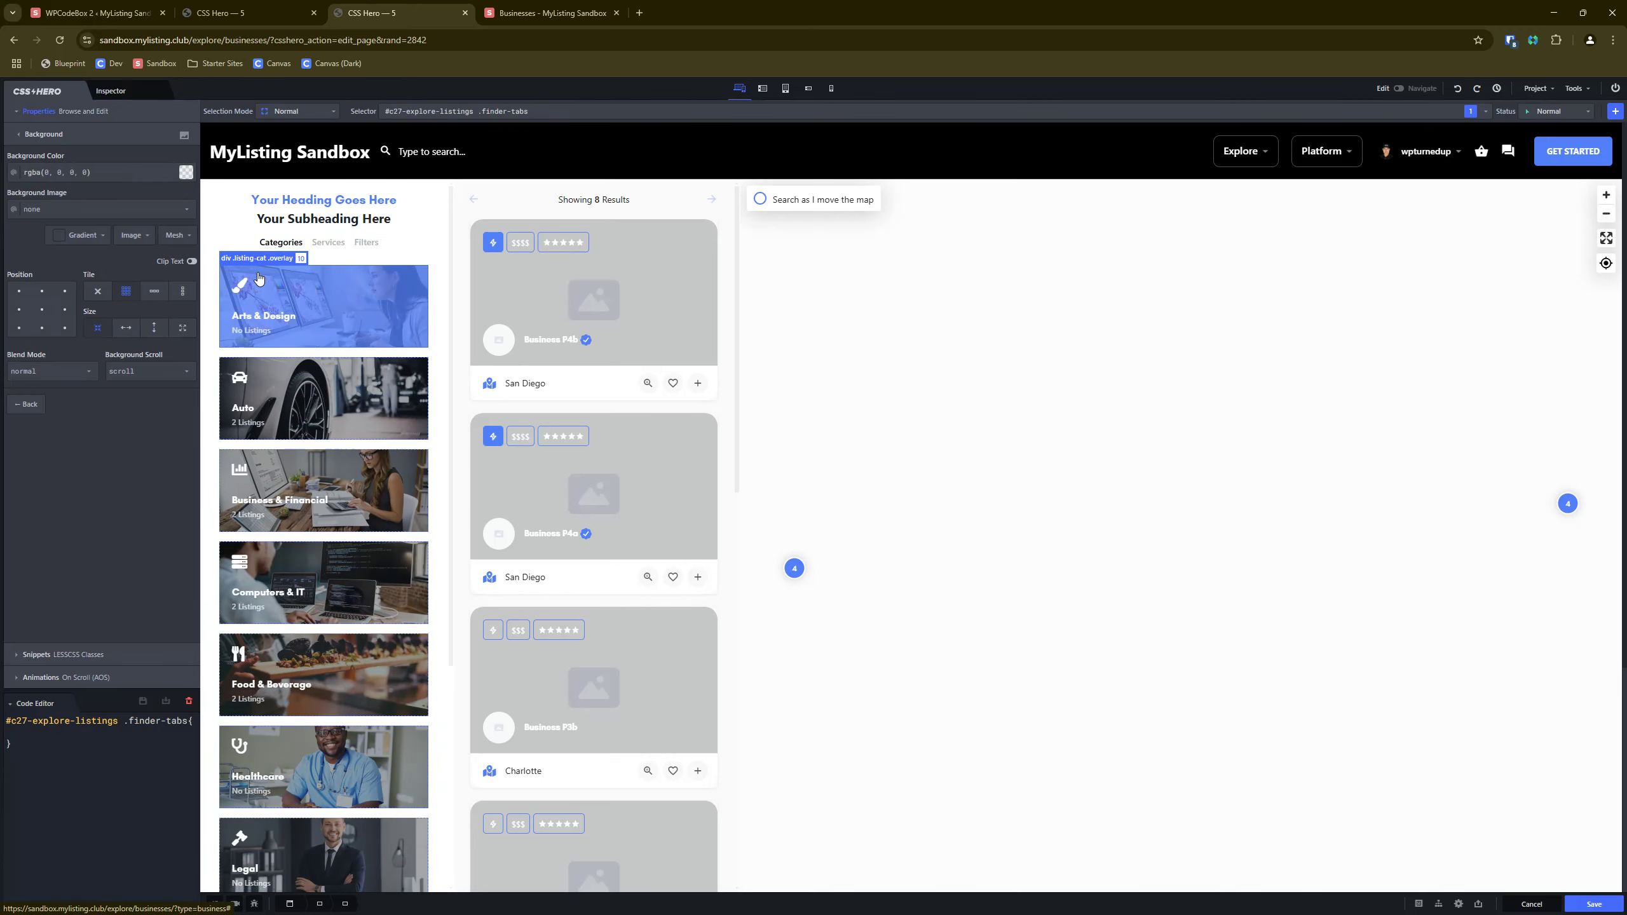
{"action": "left_click", "coordinate": [269, 264]}
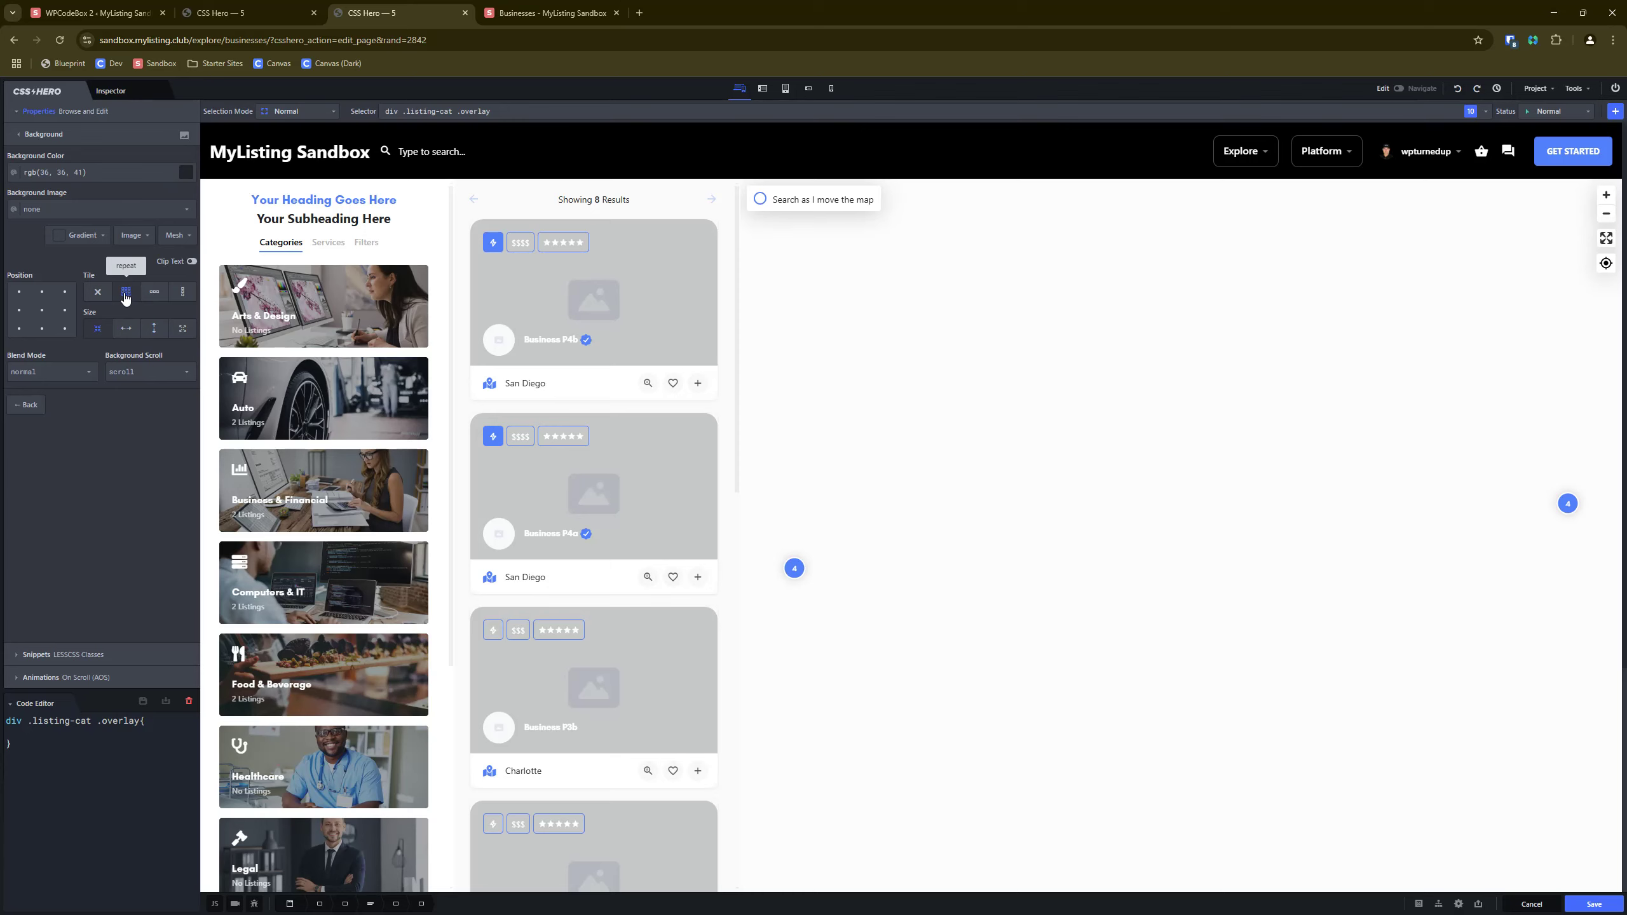
{"action": "left_click", "coordinate": [185, 172]}
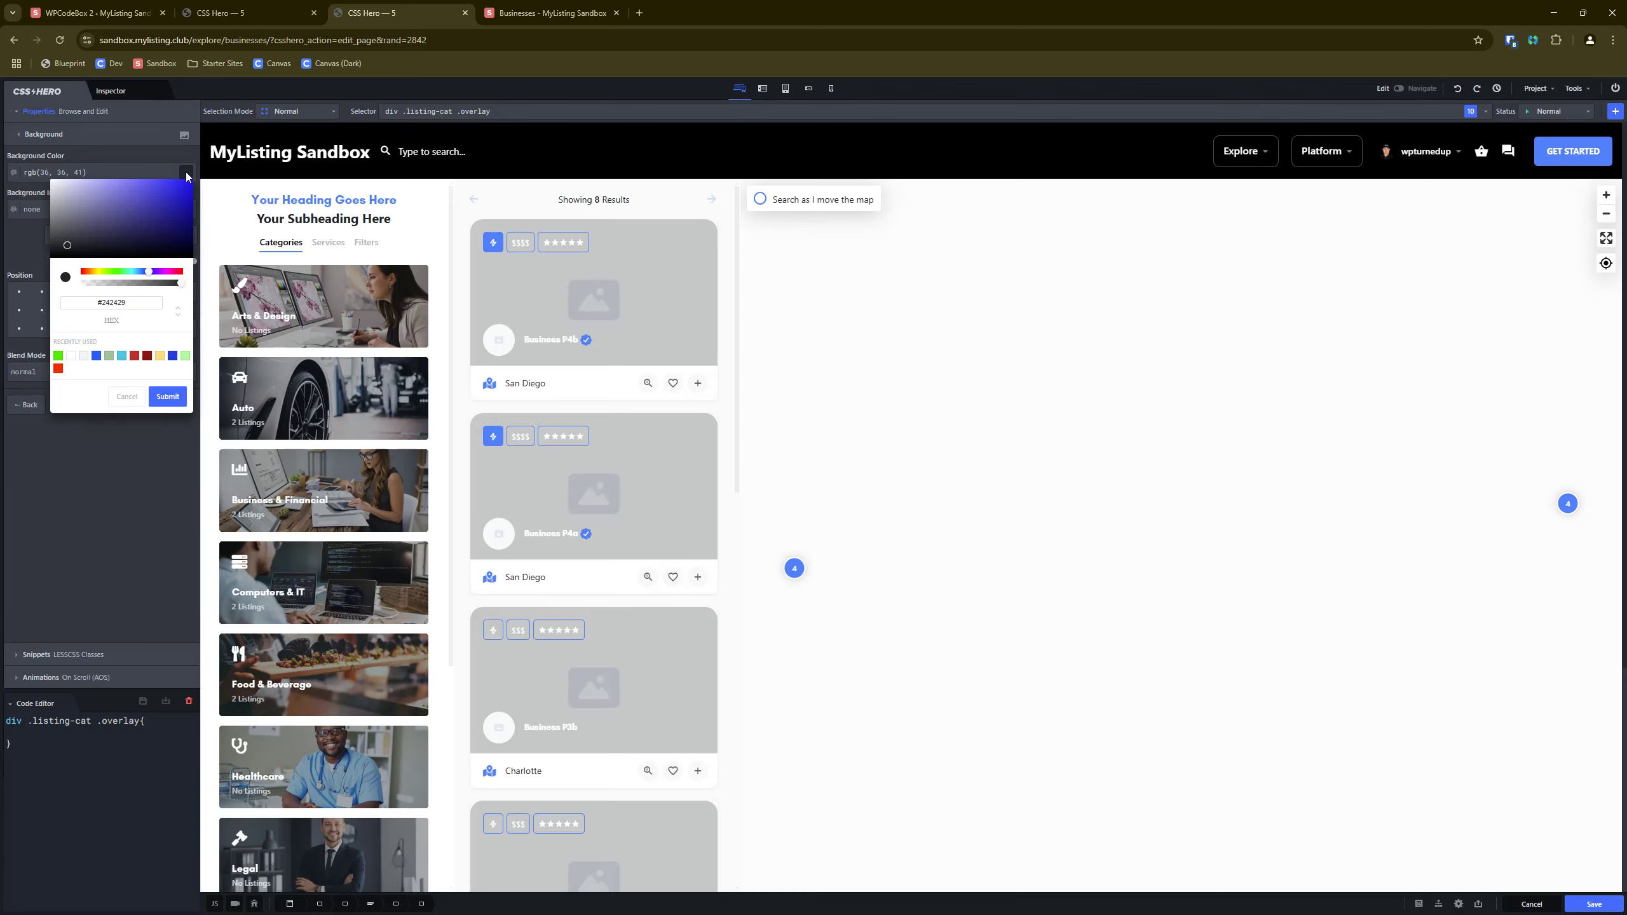
{"action": "left_click", "coordinate": [147, 204]}
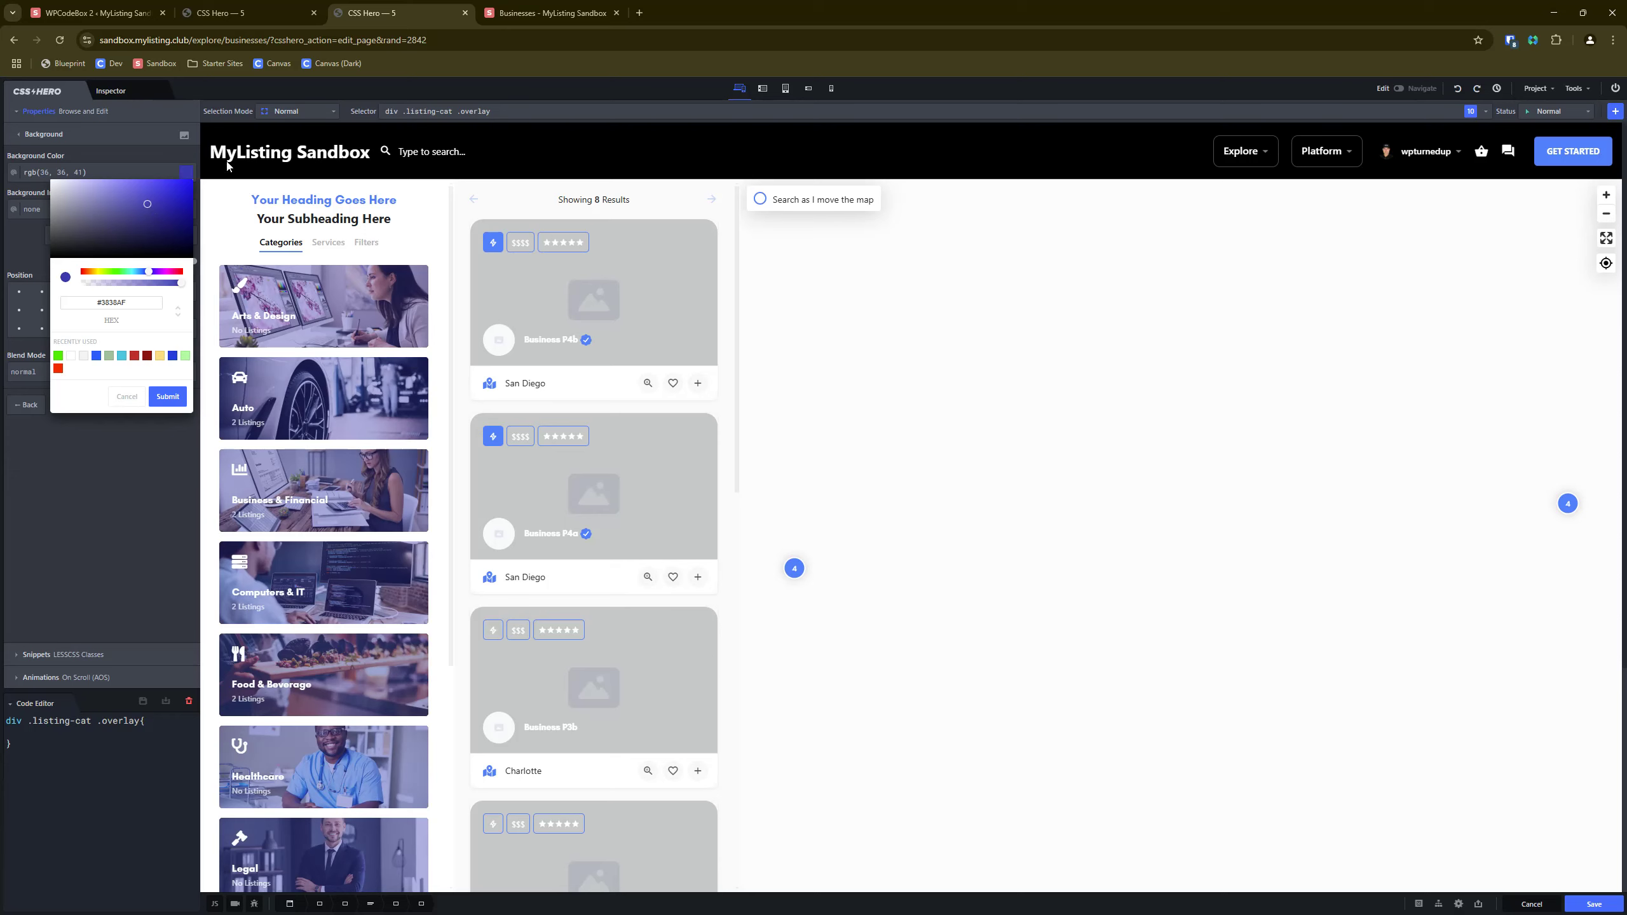
{"action": "left_click", "coordinate": [278, 115]}
Switch the selection mode to Only This and set the Arts & Design card overlay's background to pink rgba(212,27,166,1).
{"action": "left_click", "coordinate": [277, 114]}
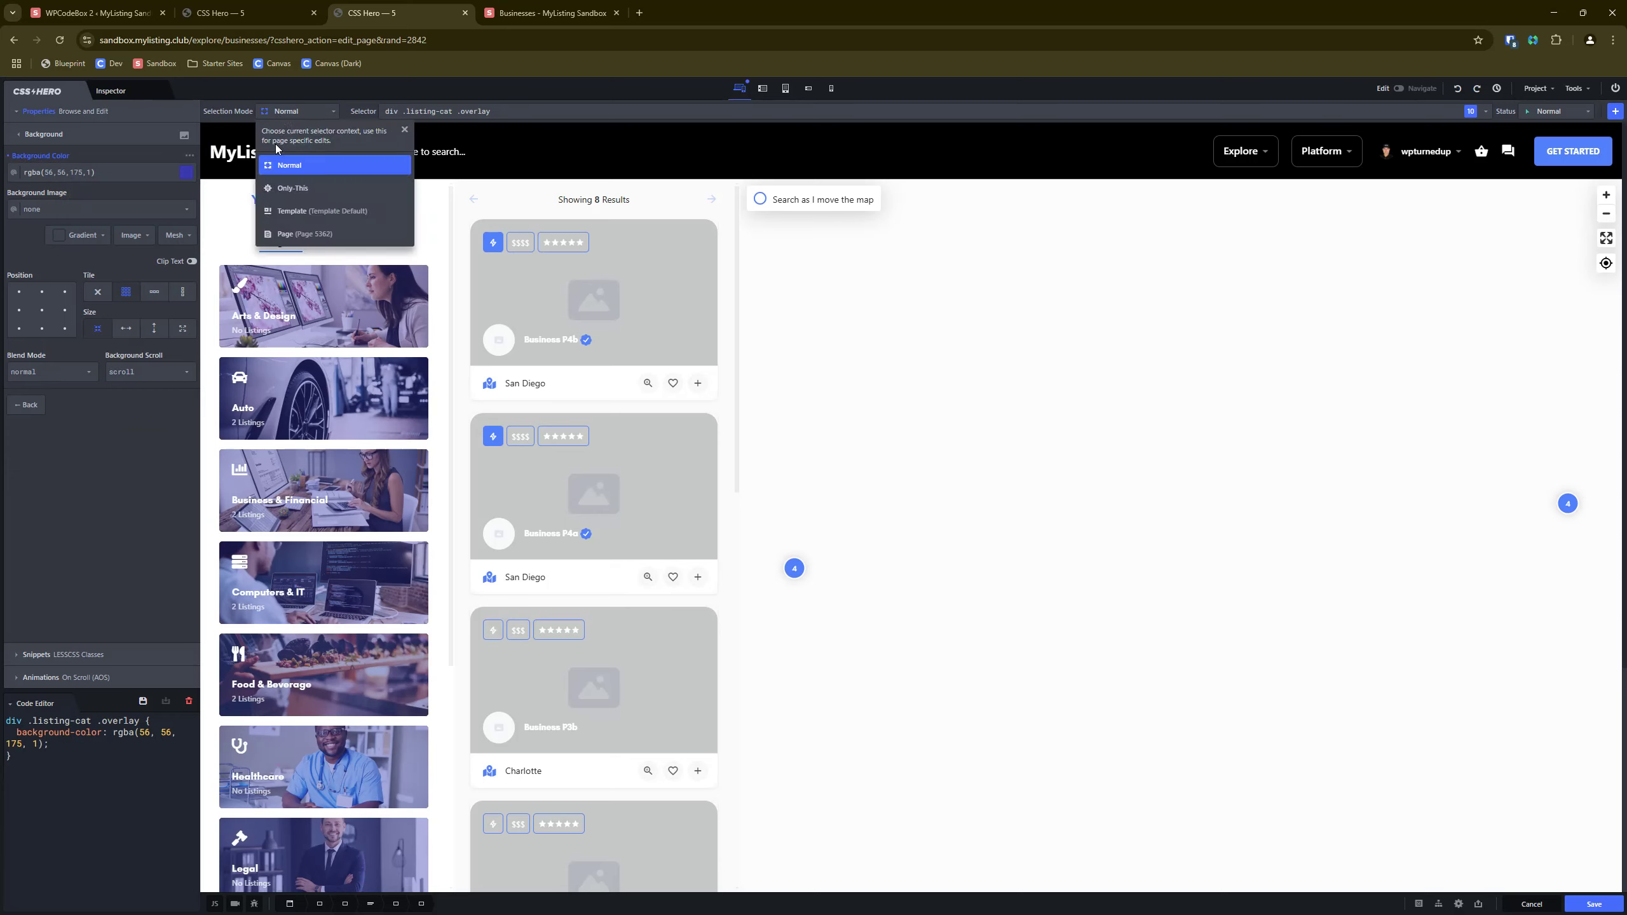
{"action": "left_click", "coordinate": [300, 189]}
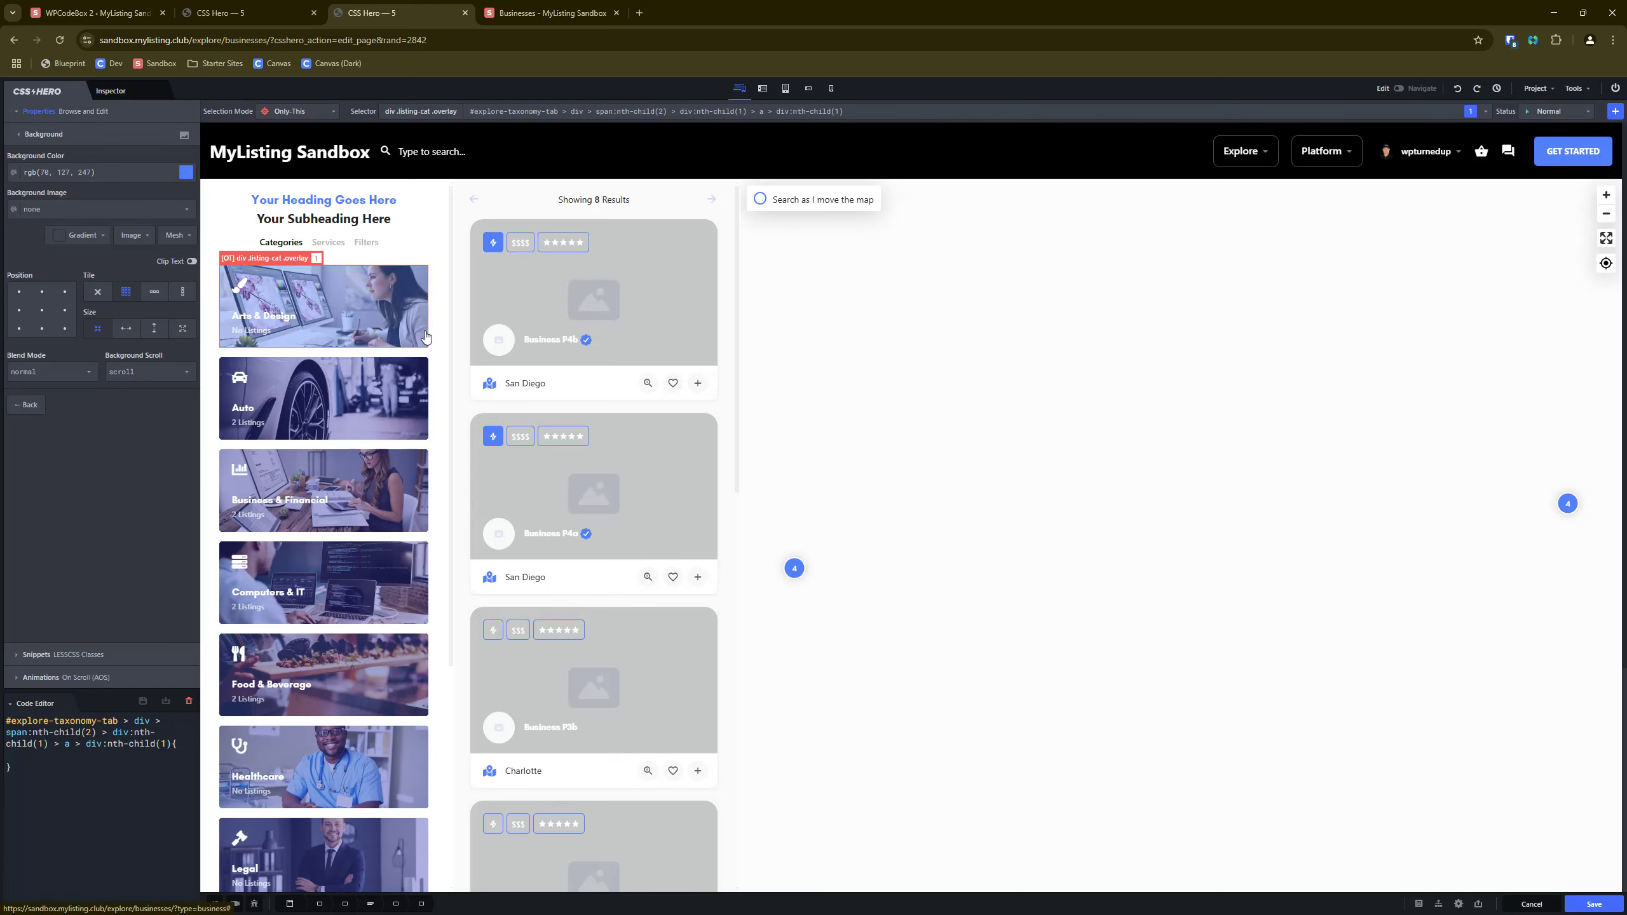
{"action": "left_click", "coordinate": [185, 173]}
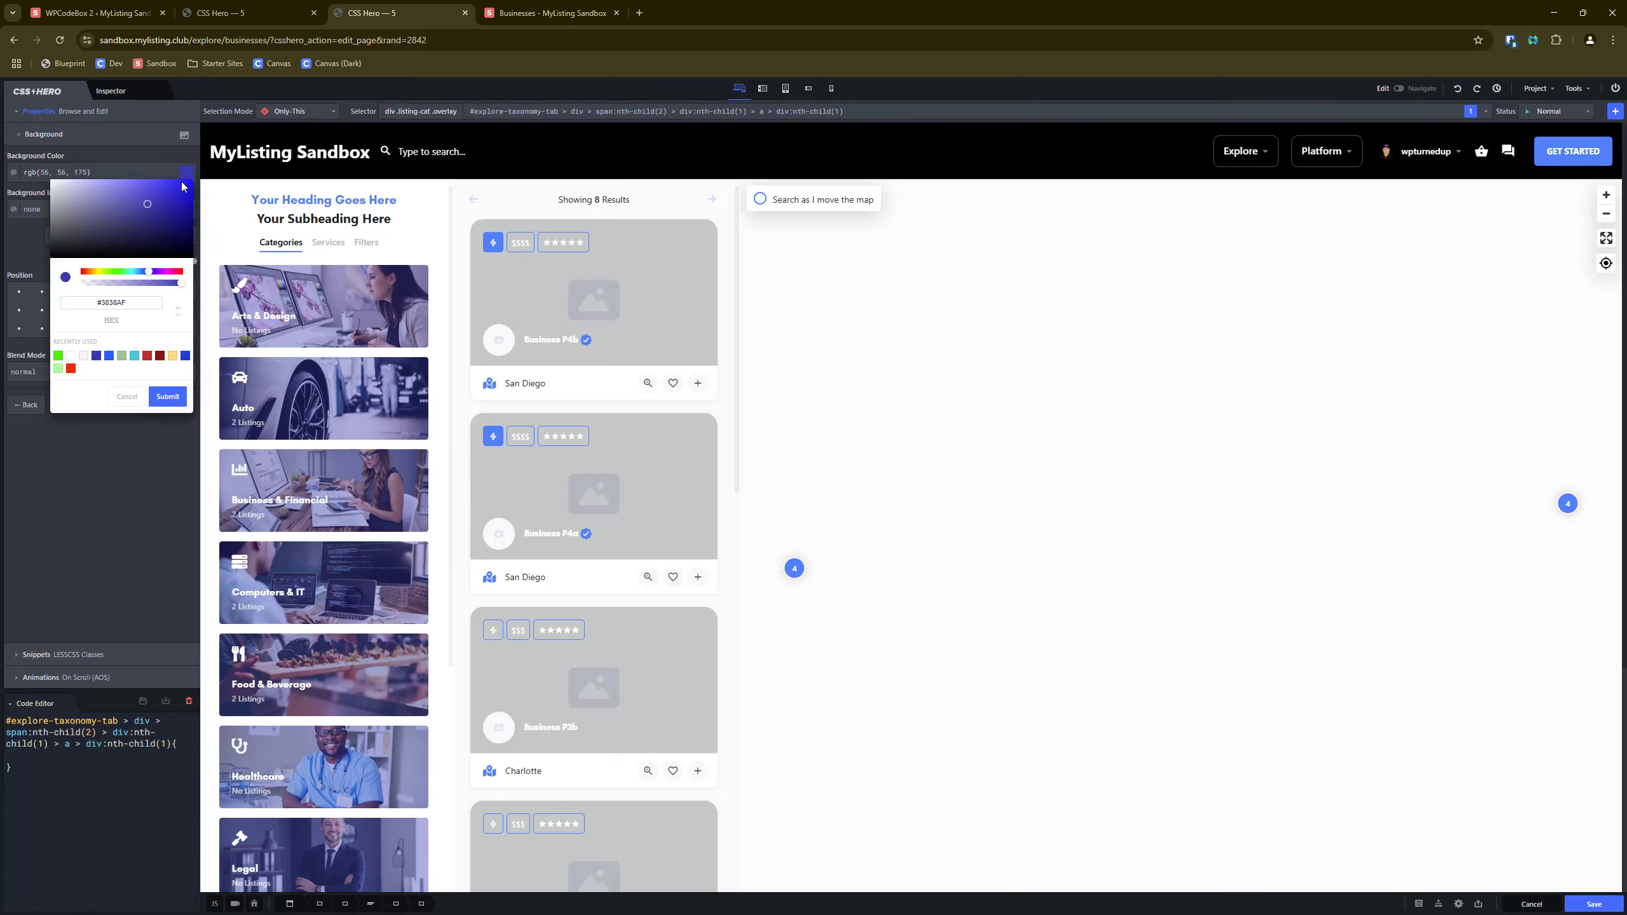
{"action": "left_click", "coordinate": [170, 271]}
{"action": "left_click", "coordinate": [174, 194]}
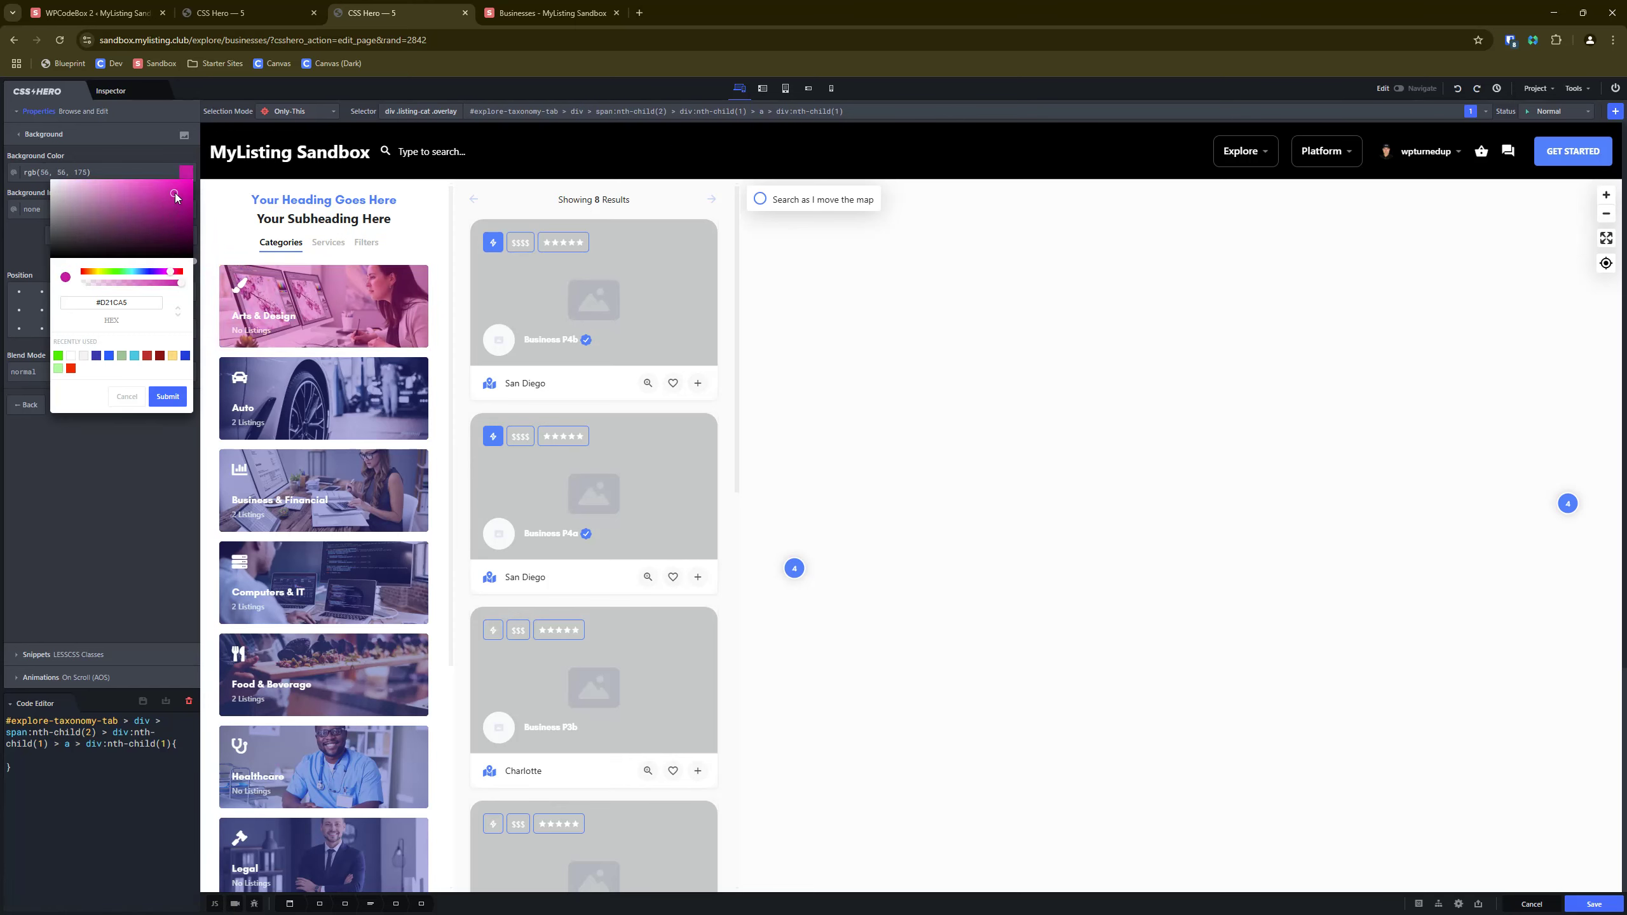
{"action": "left_click", "coordinate": [175, 193]}
{"action": "left_click", "coordinate": [165, 397]}
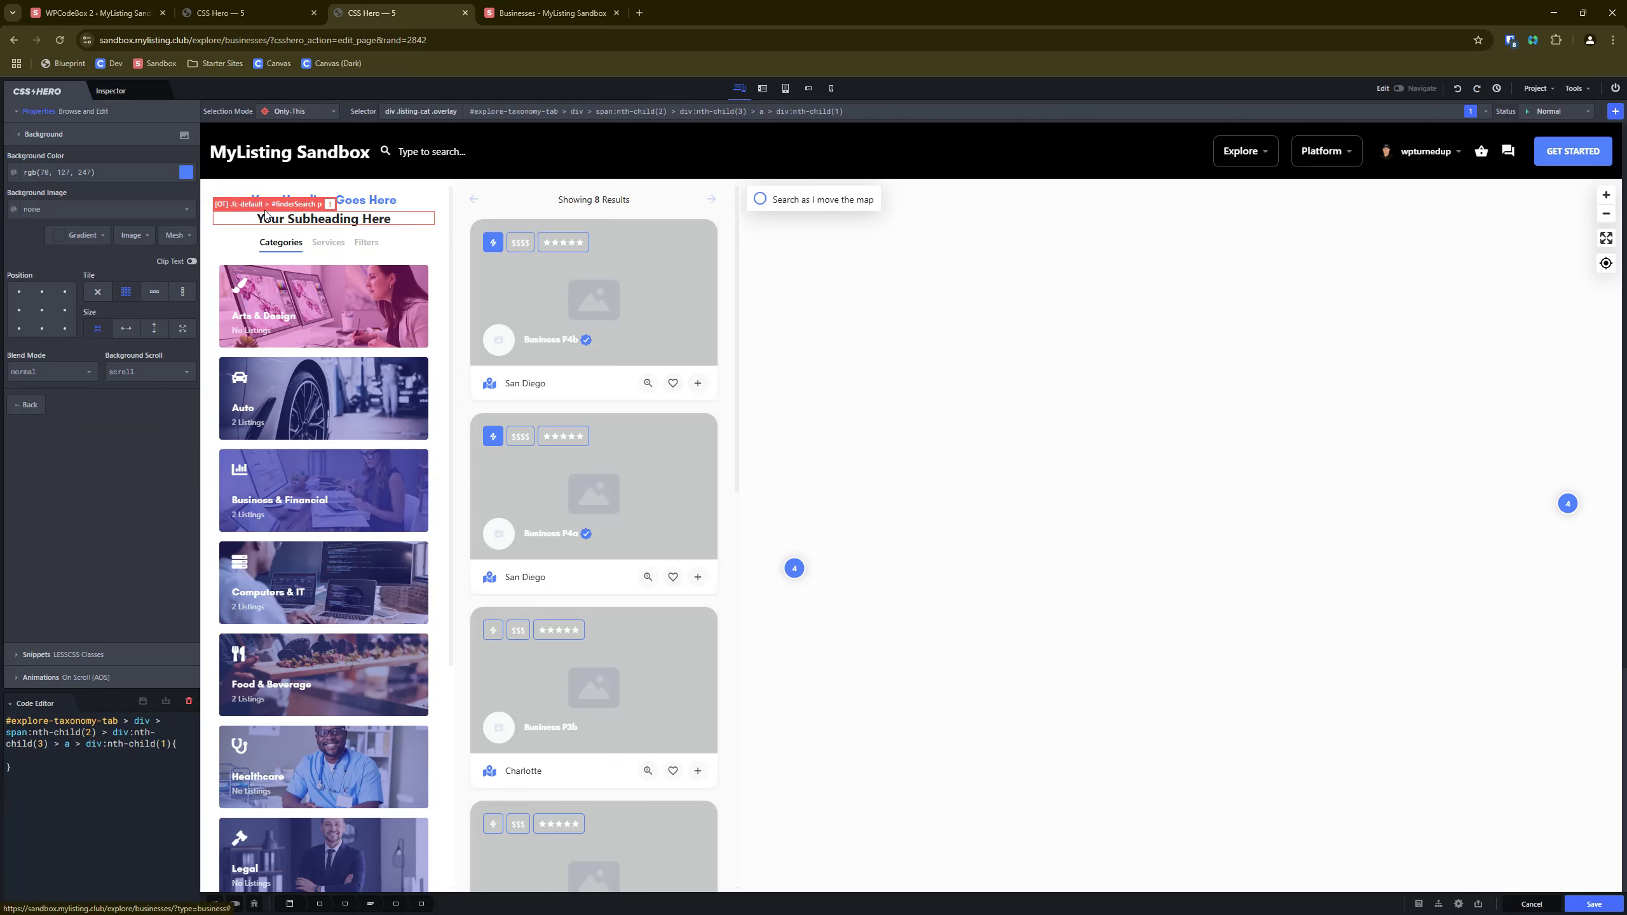
Set only the Business & Financial card overlay's background to green rgba(32,203,24,1).
{"action": "left_click", "coordinate": [186, 172]}
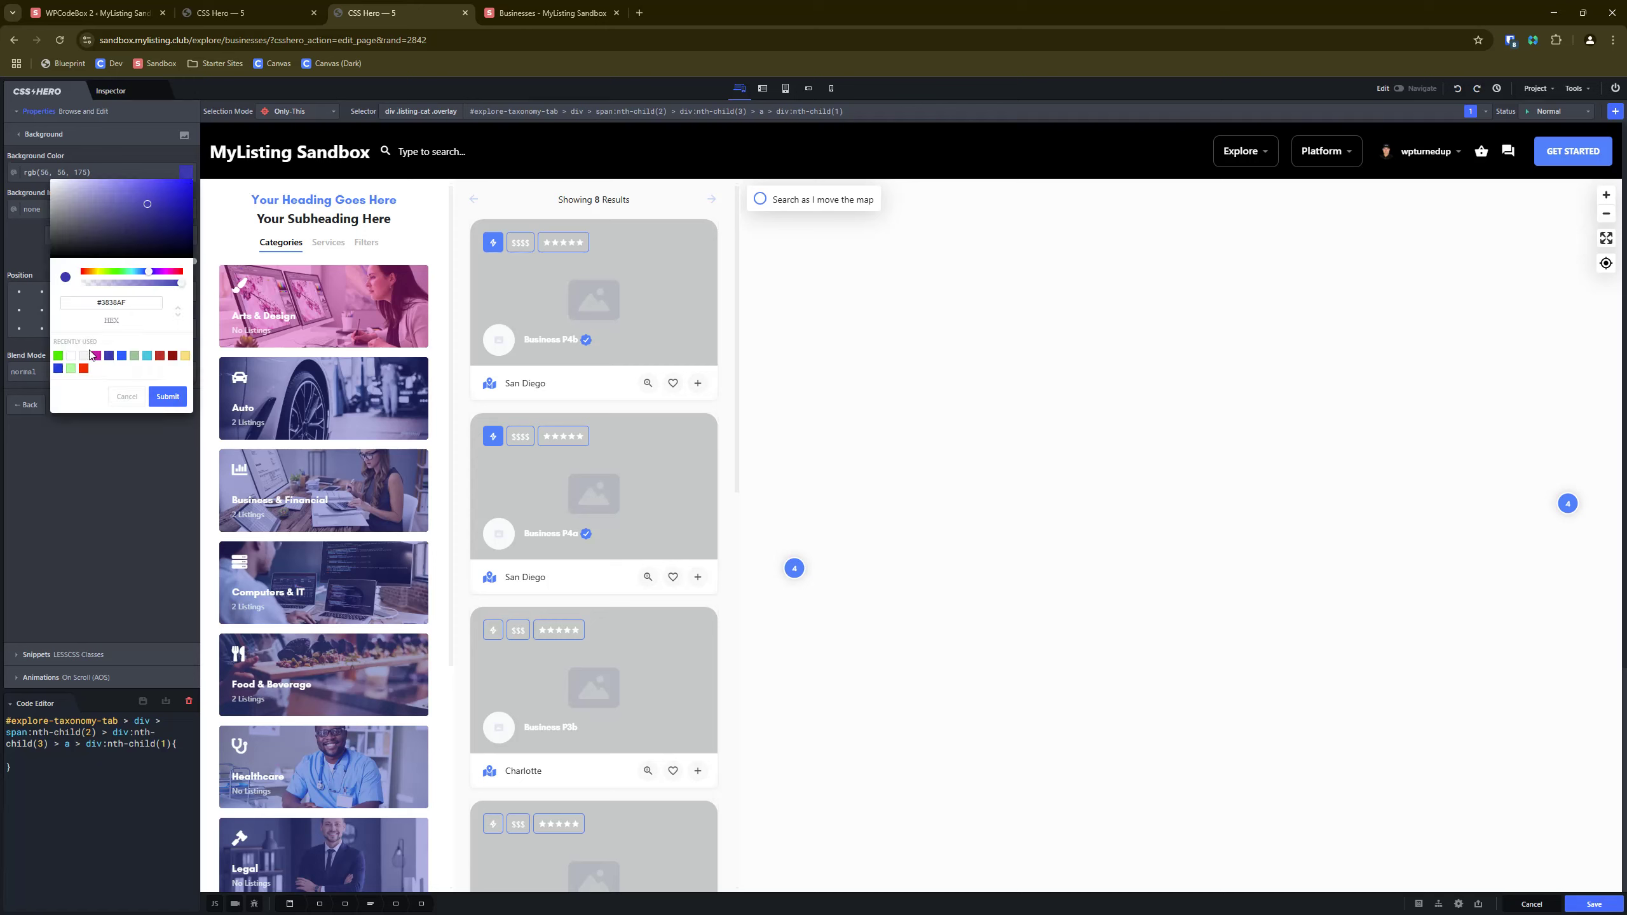
{"action": "left_click", "coordinate": [57, 357]}
{"action": "left_click_drag", "start_coordinate": [117, 230], "coordinate": [168, 199]}
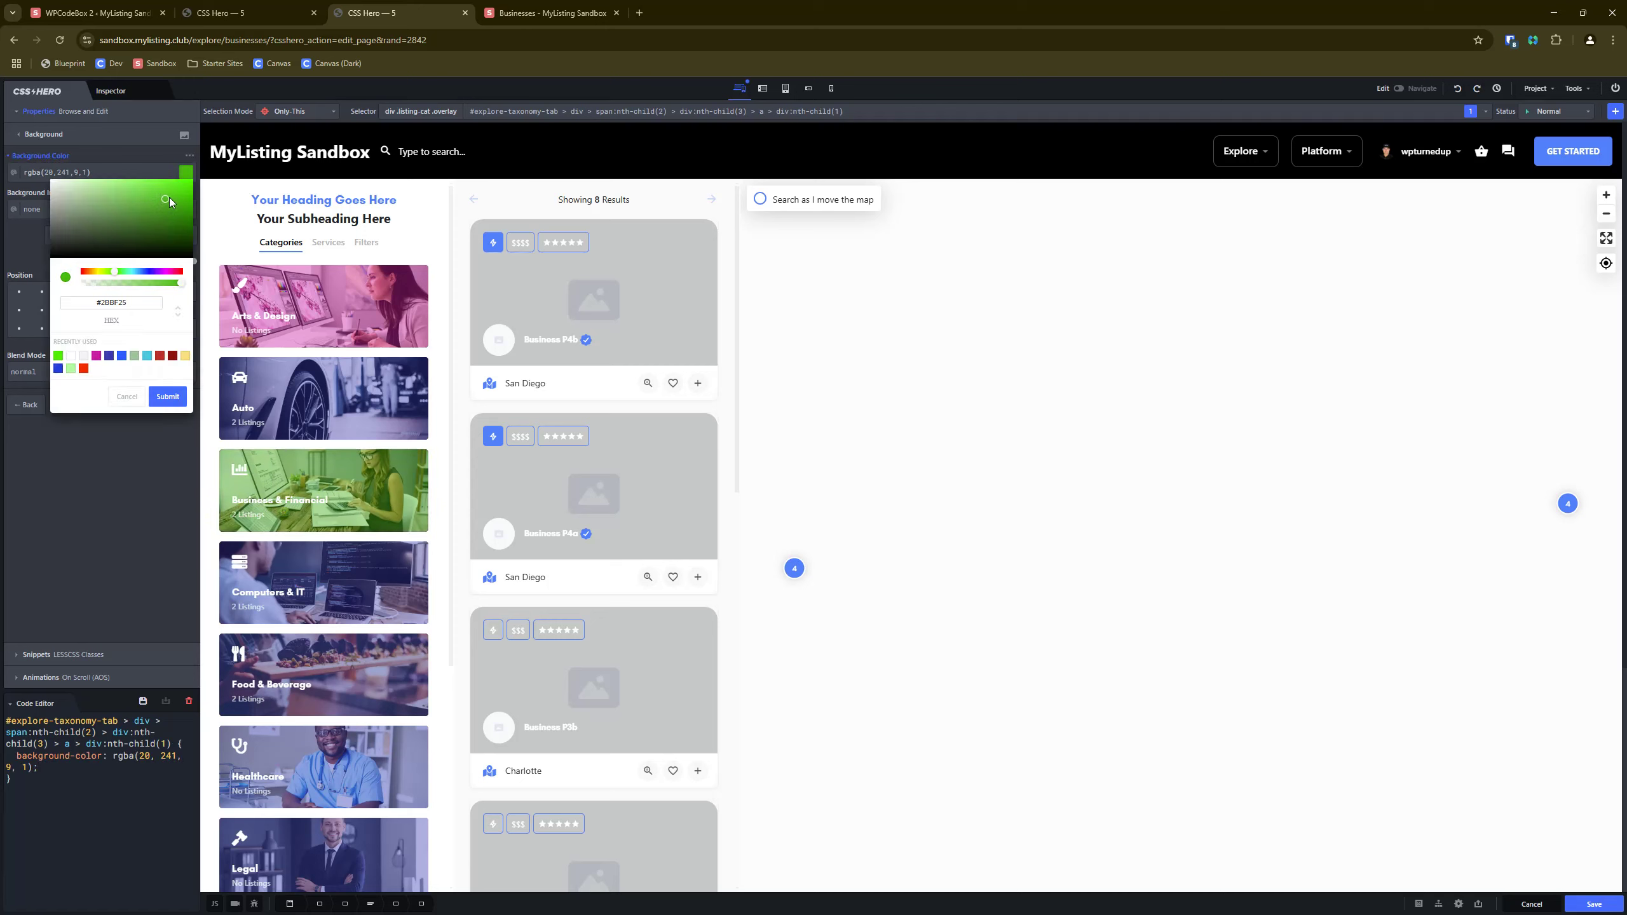
{"action": "left_click", "coordinate": [160, 406]}
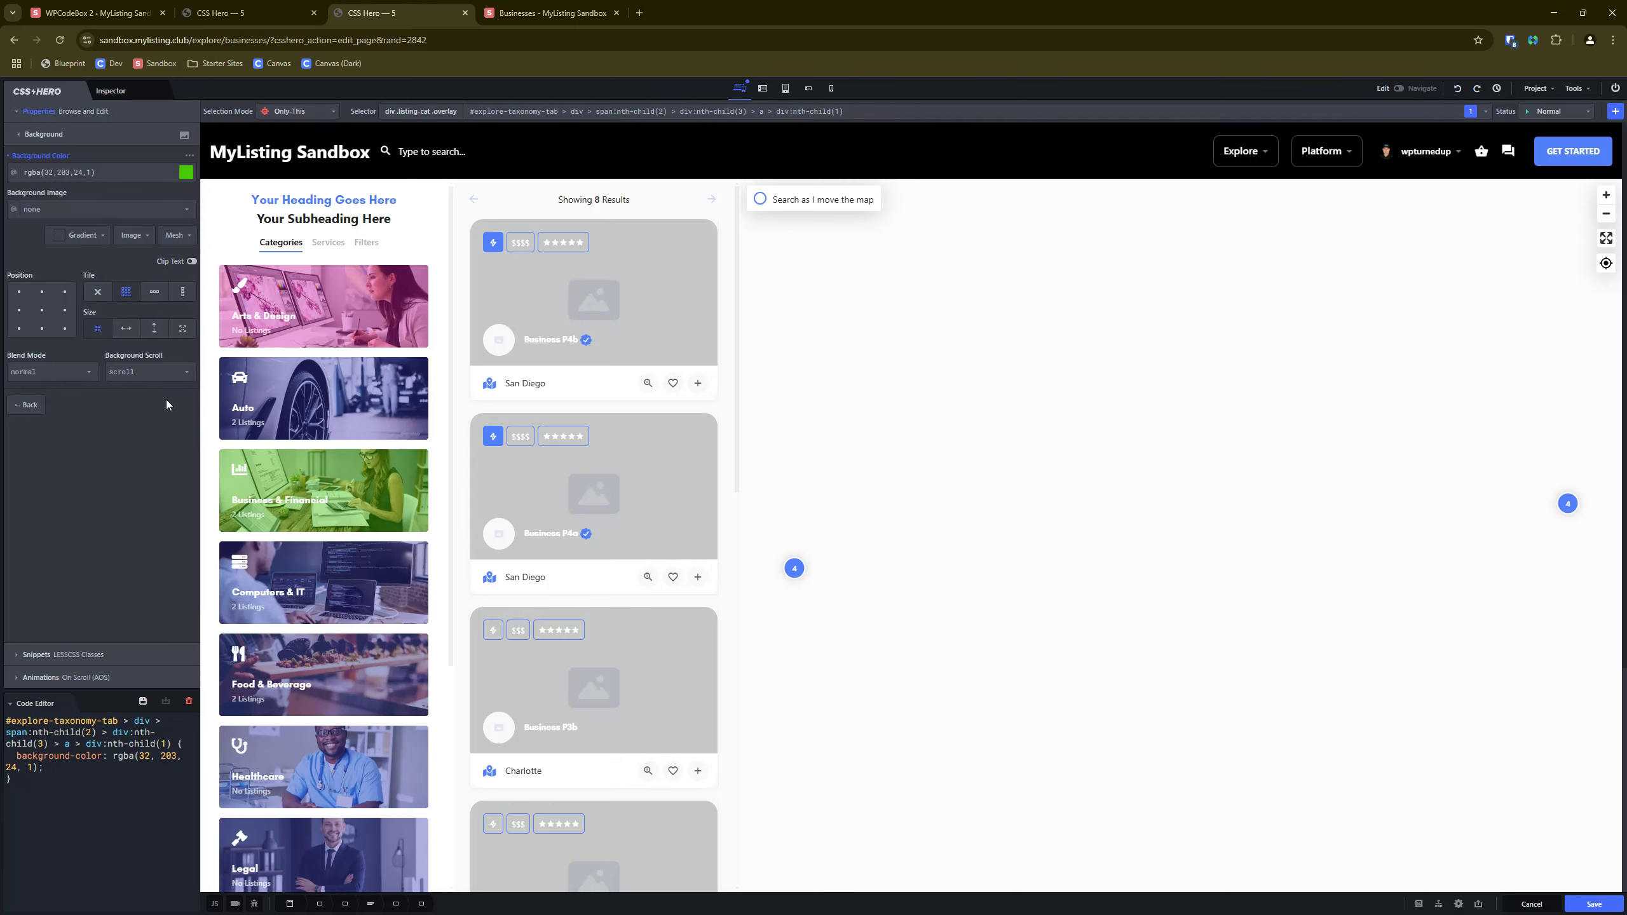
Reload the live Businesses page to check the category card colours, and return to the CSS Hero editor tab.
{"action": "left_click", "coordinate": [557, 7]}
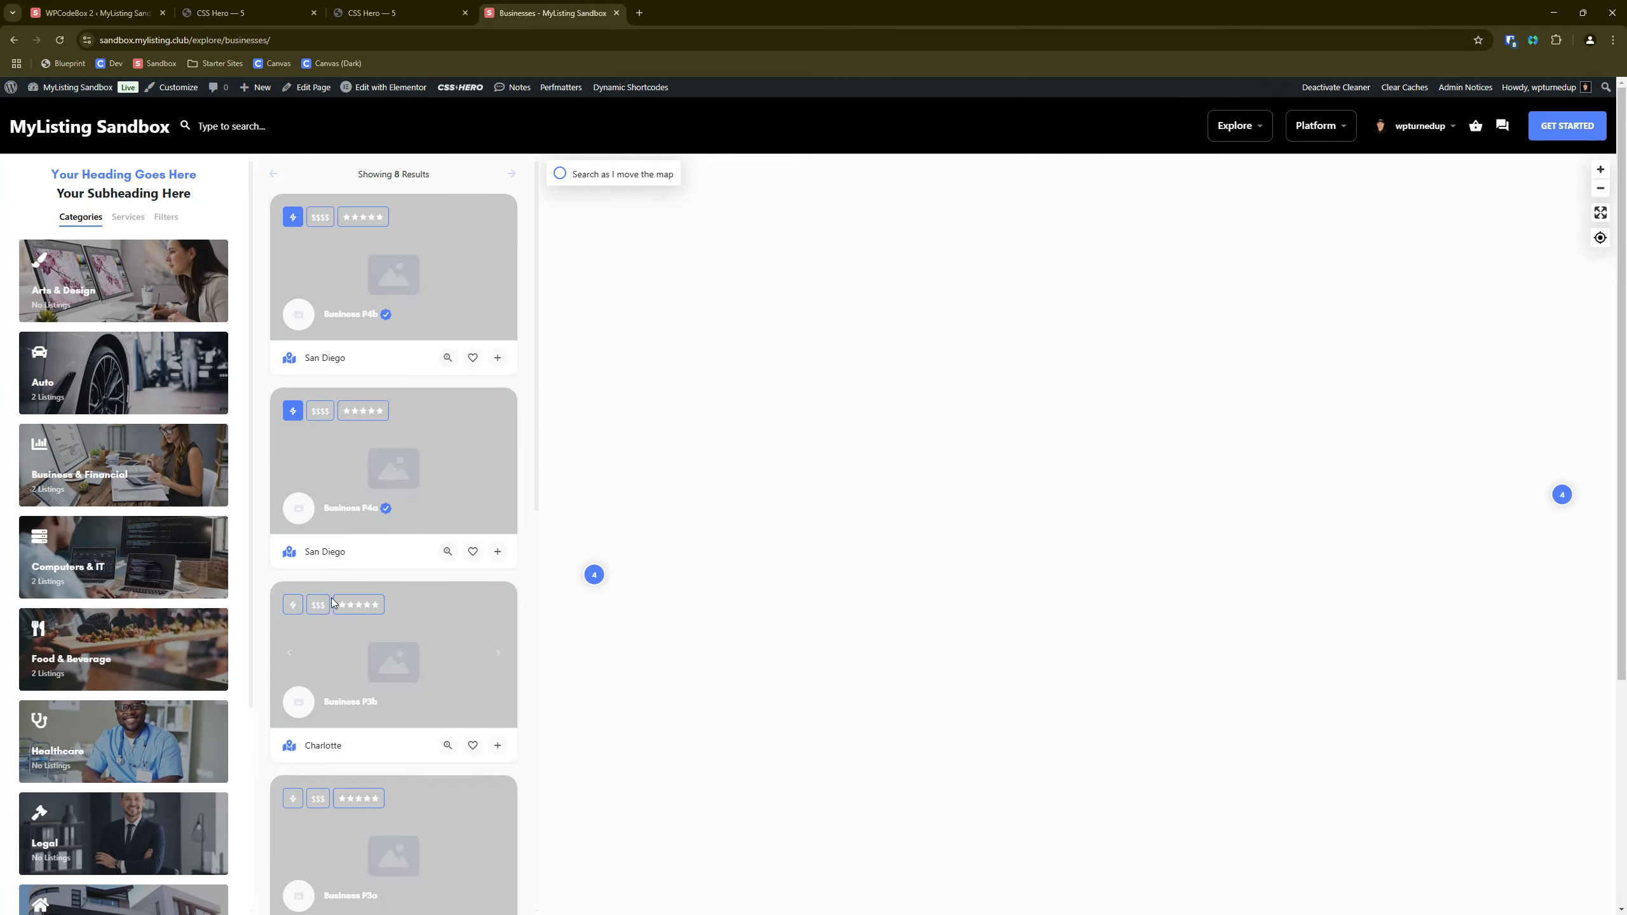
{"action": "left_click", "coordinate": [61, 41]}
{"action": "left_click", "coordinate": [413, 13]}
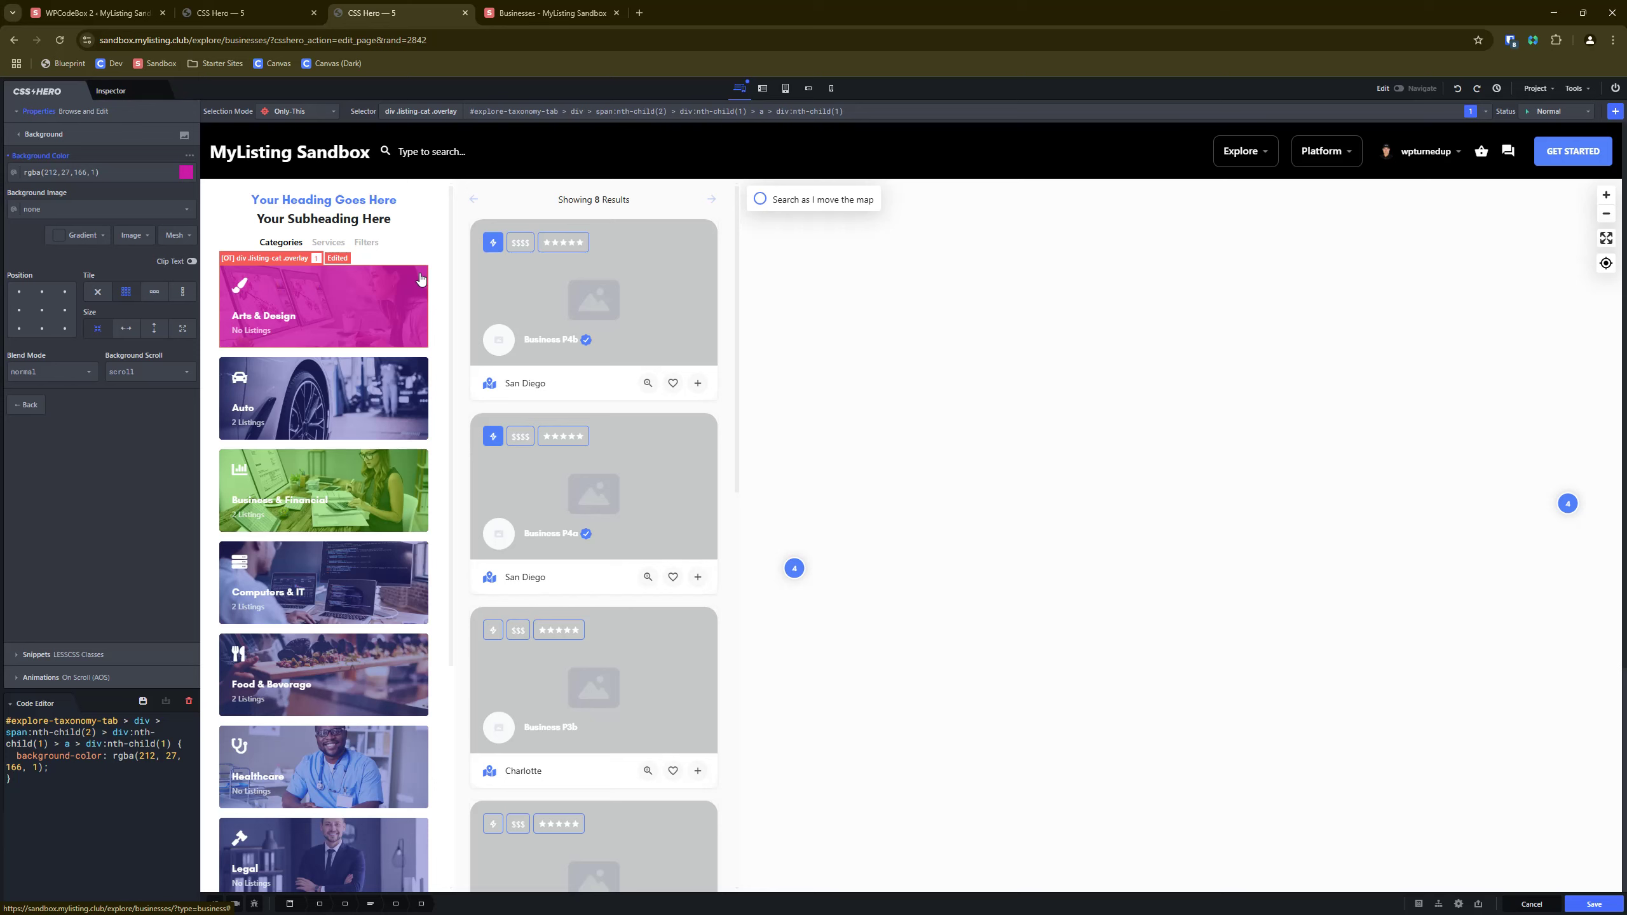
Mark the Arts & Design and Business & Financial overlay background colours as !important and save the changes.
{"action": "left_click", "coordinate": [189, 155]}
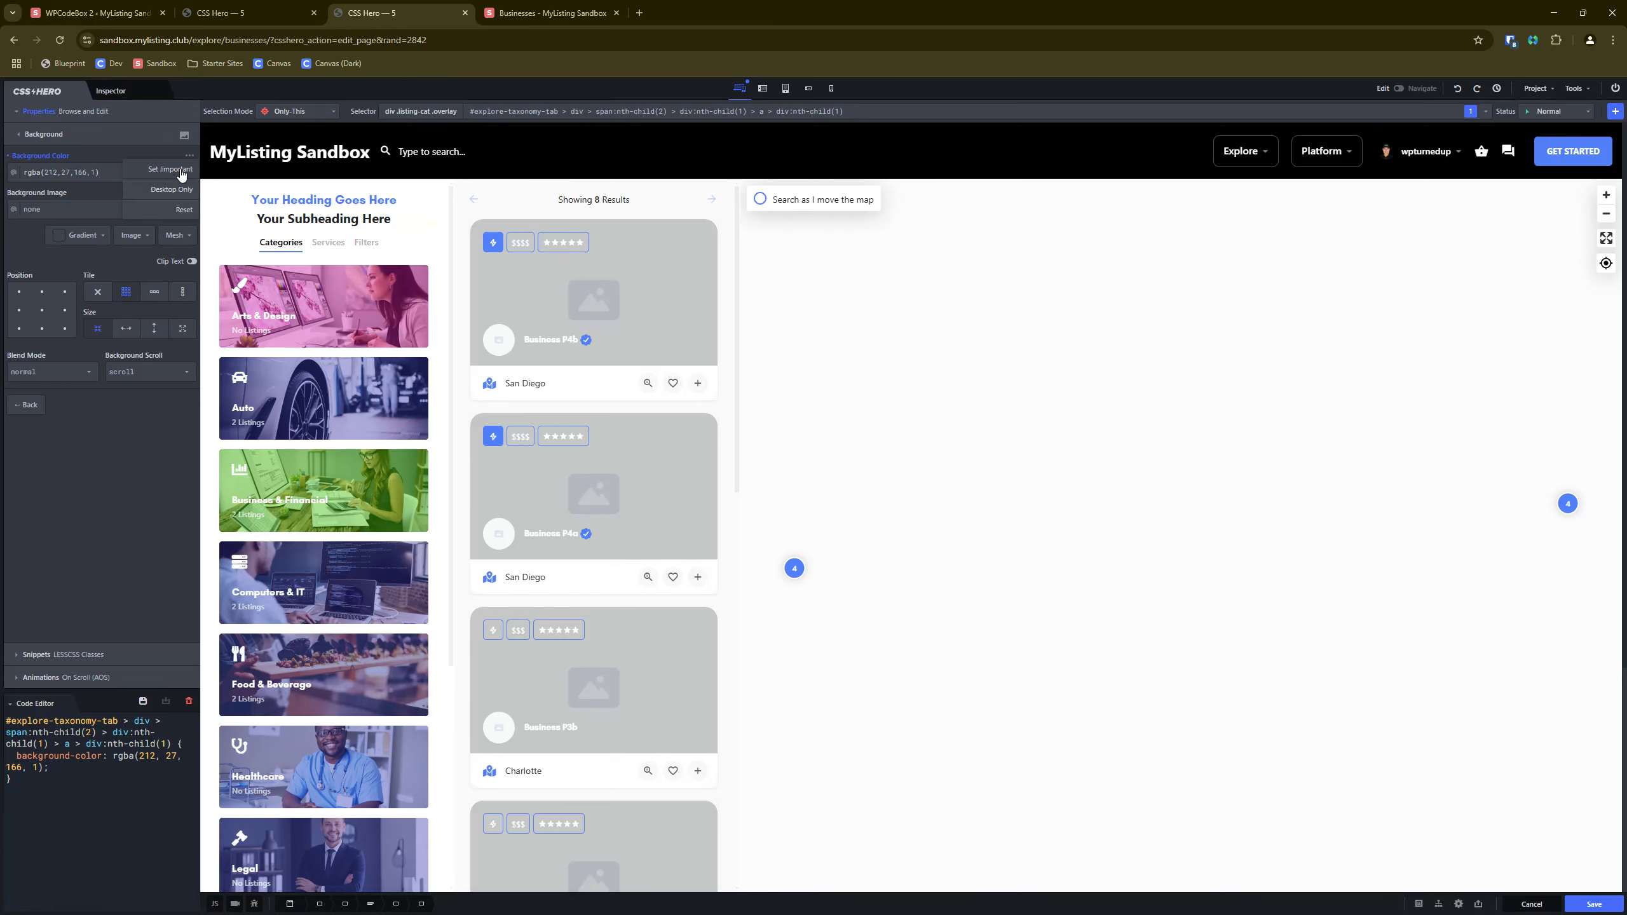
{"action": "left_click", "coordinate": [181, 172]}
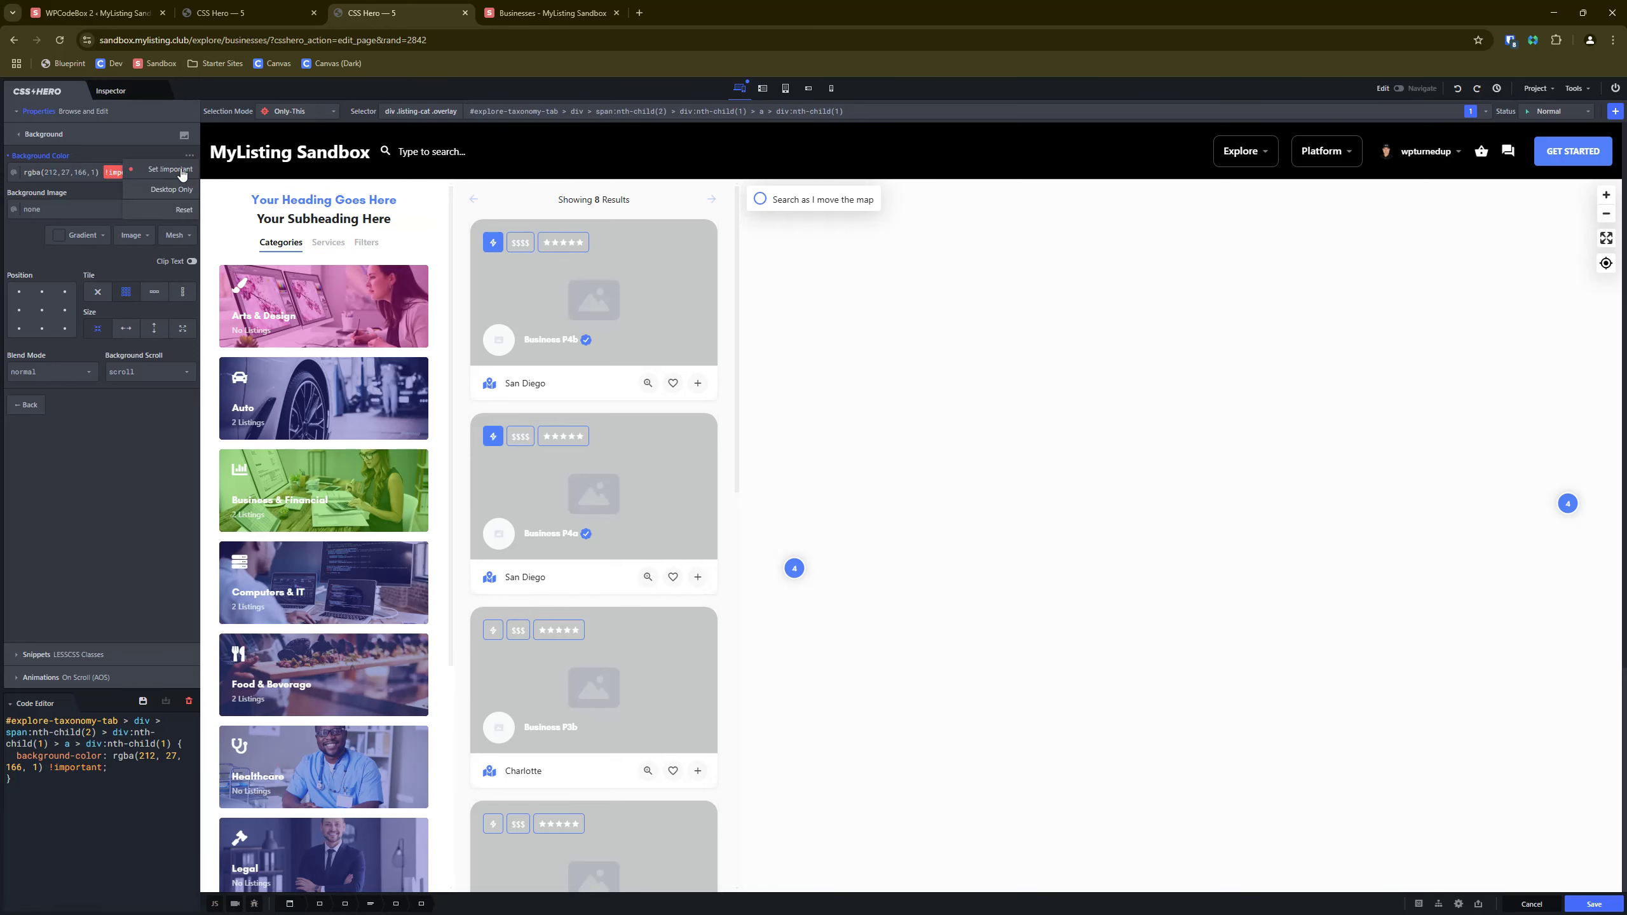
{"action": "left_click", "coordinate": [420, 458]}
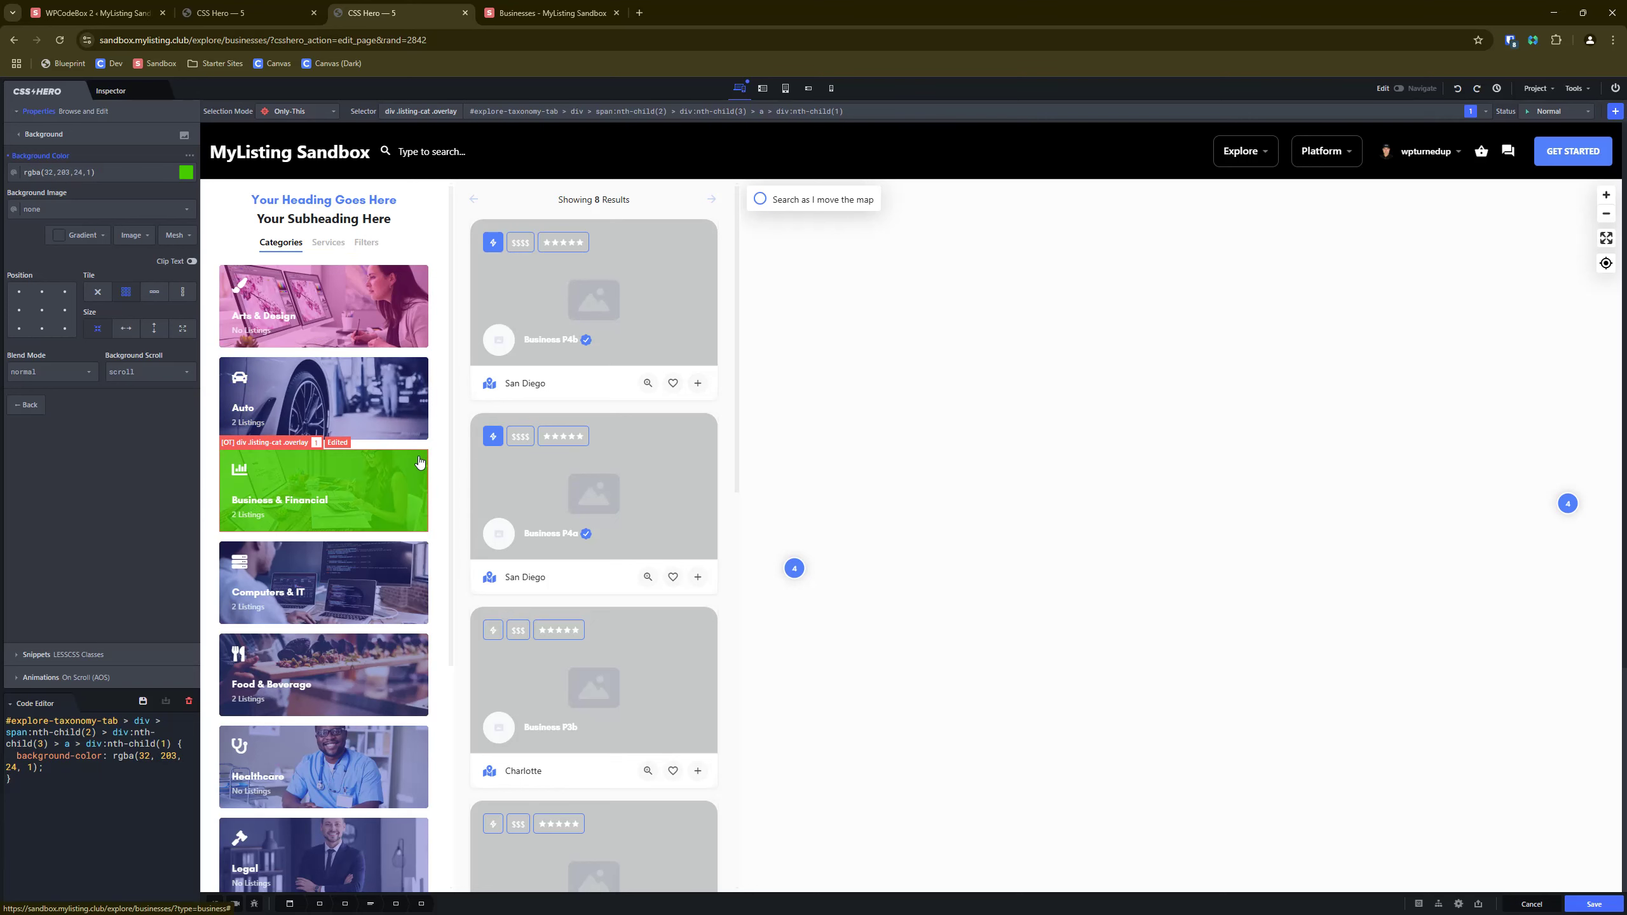
{"action": "left_click", "coordinate": [189, 156]}
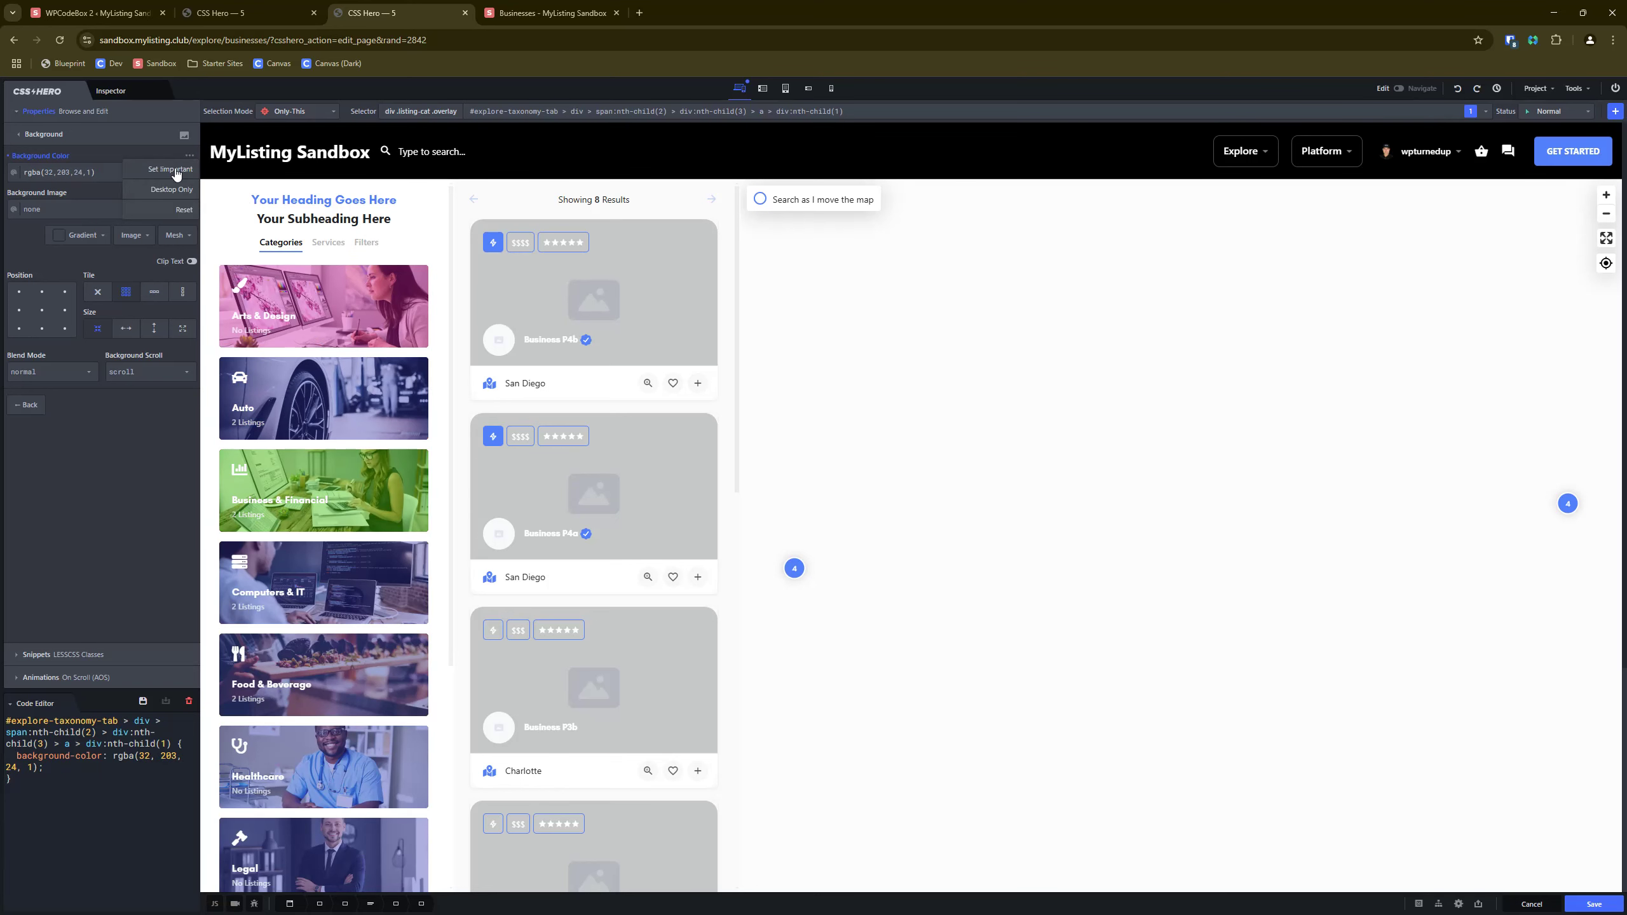
{"action": "left_click", "coordinate": [178, 171]}
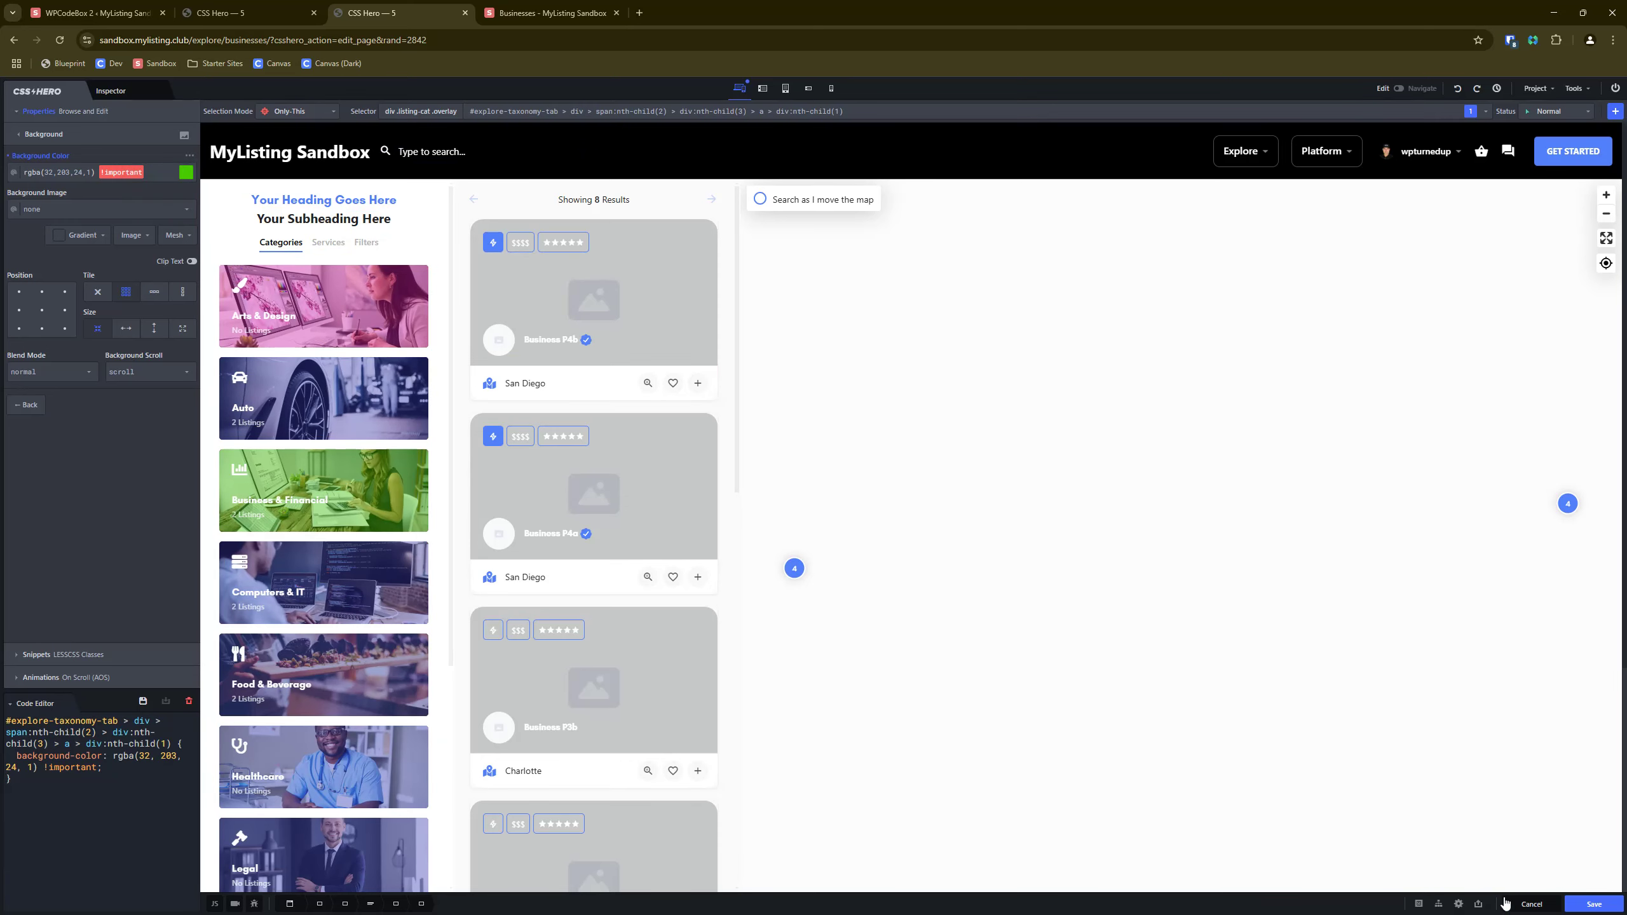
{"action": "left_click", "coordinate": [1588, 906]}
Refresh the live Businesses page to inspect the saved card overlays, and go back to the CSS Hero editor tab.
{"action": "left_click", "coordinate": [616, 5]}
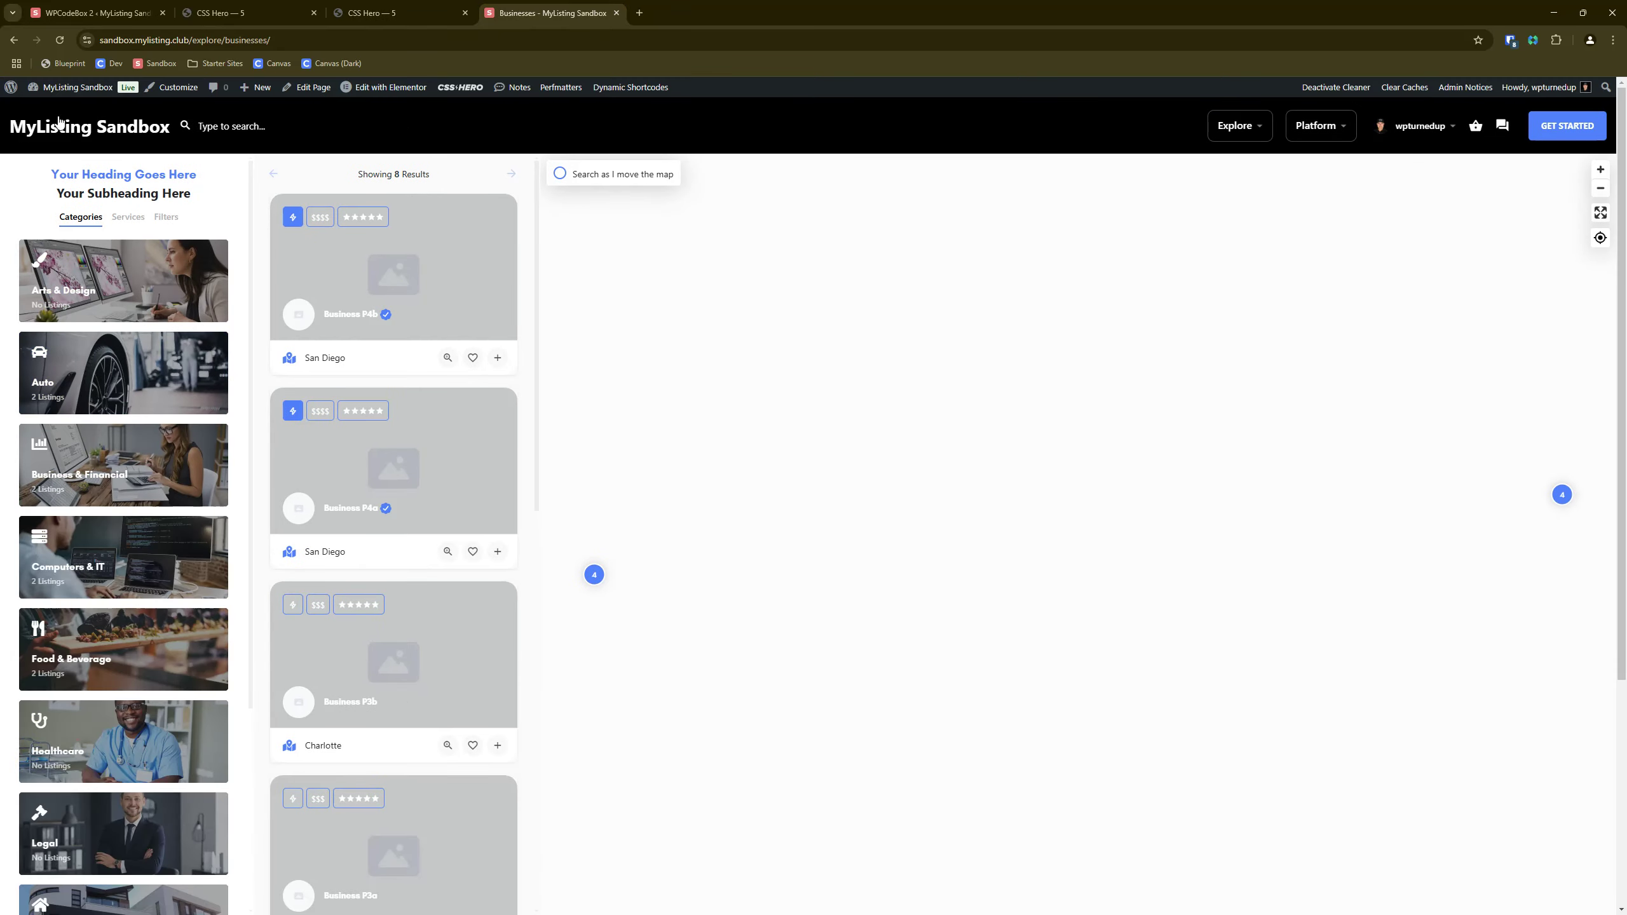
{"action": "left_click", "coordinate": [59, 39]}
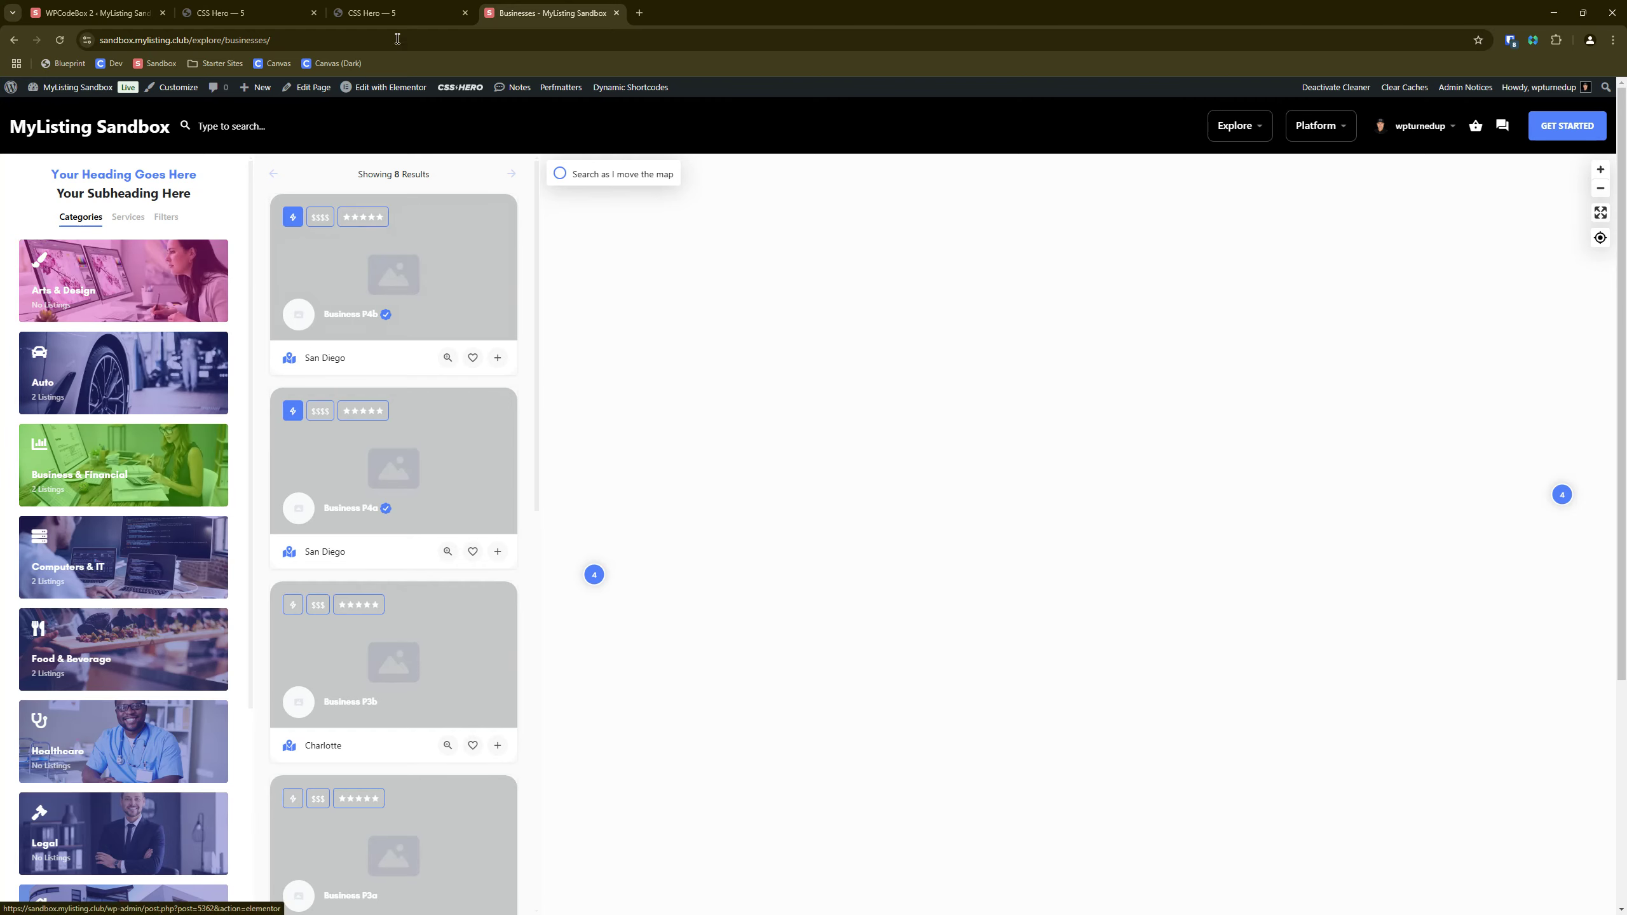
{"action": "left_click", "coordinate": [391, 13]}
Set only the Healthcare card overlay's background to red rgba(255,46,0,1) marked !important and save the changes.
{"action": "scroll", "coordinate": [292, 393], "scroll_direction": "down", "scroll_amount": 4}
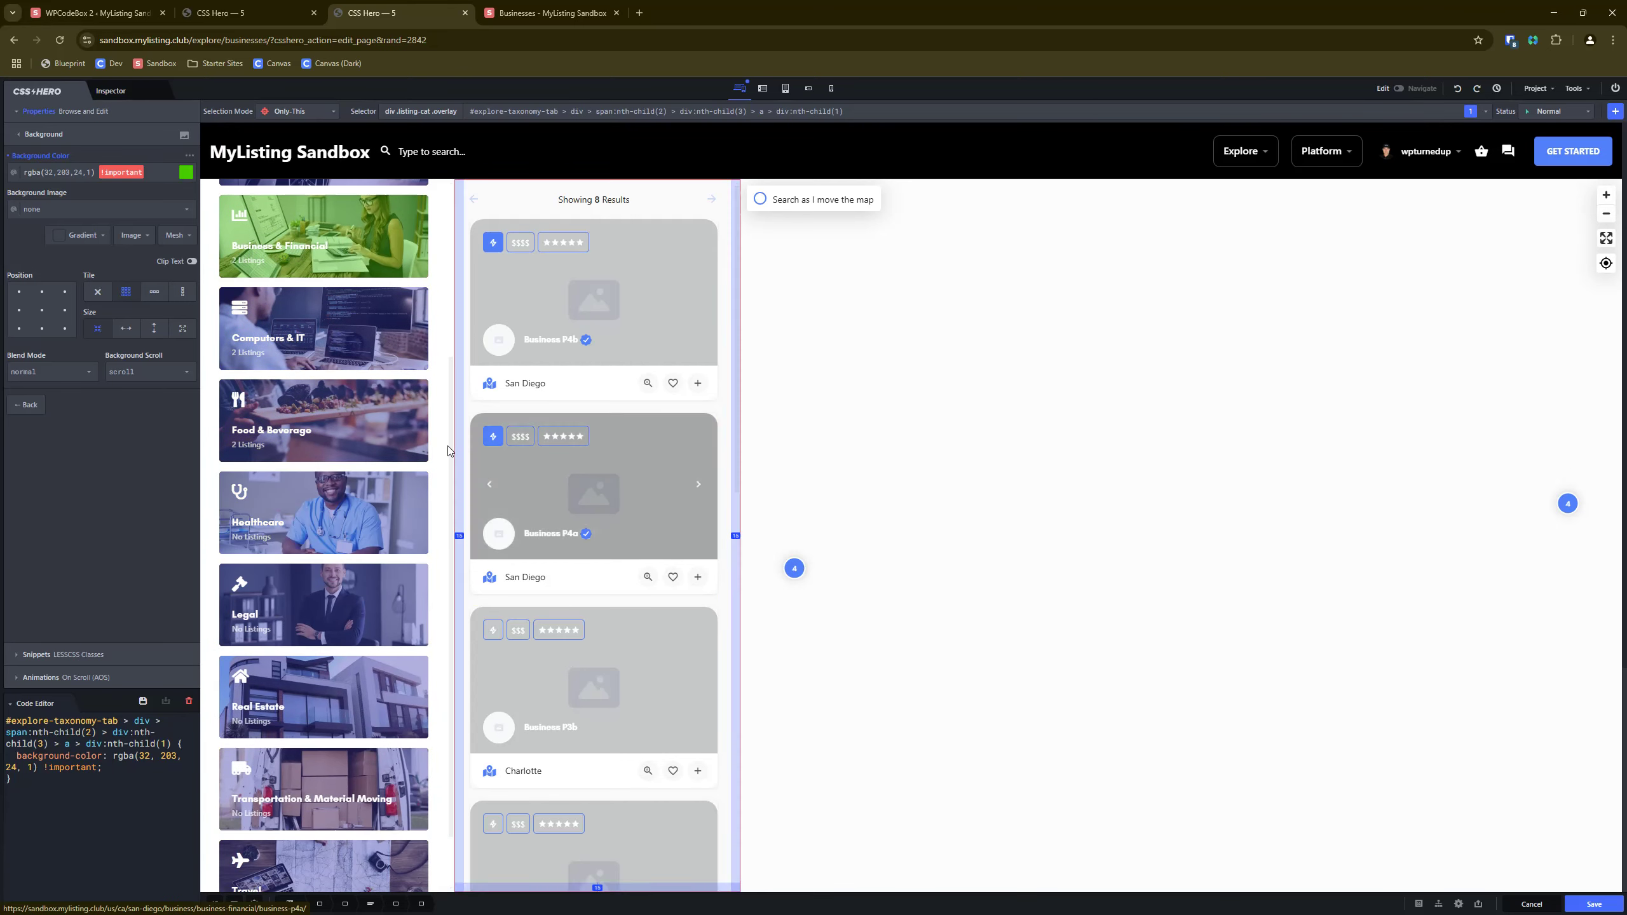
{"action": "left_click", "coordinate": [421, 485]}
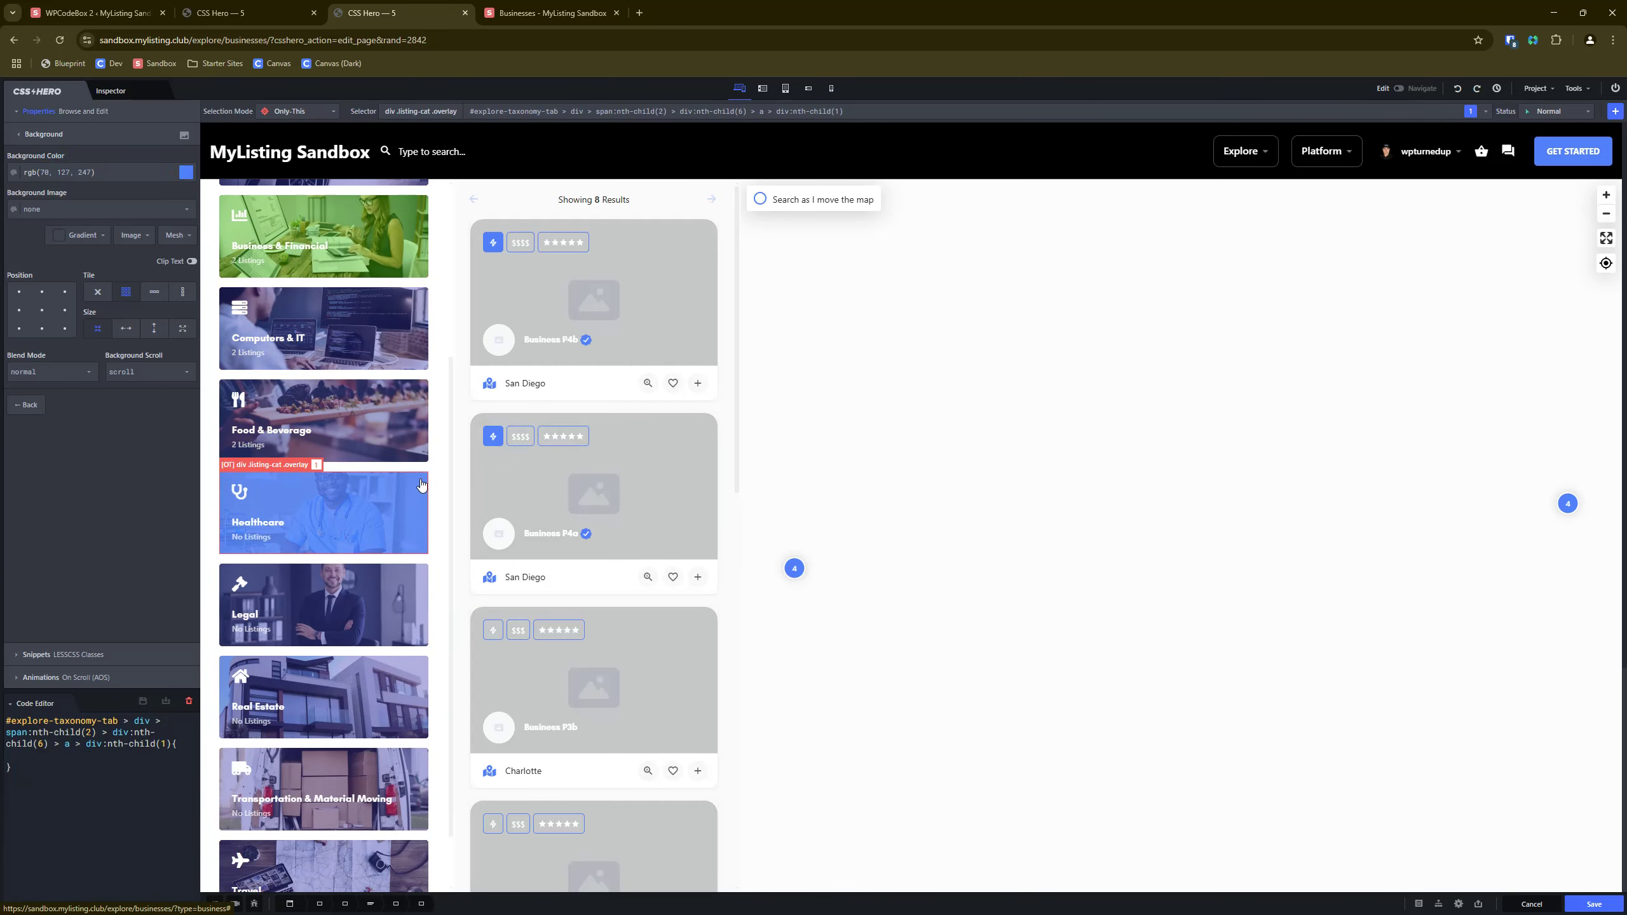
{"action": "left_click", "coordinate": [186, 172]}
{"action": "left_click", "coordinate": [121, 355]}
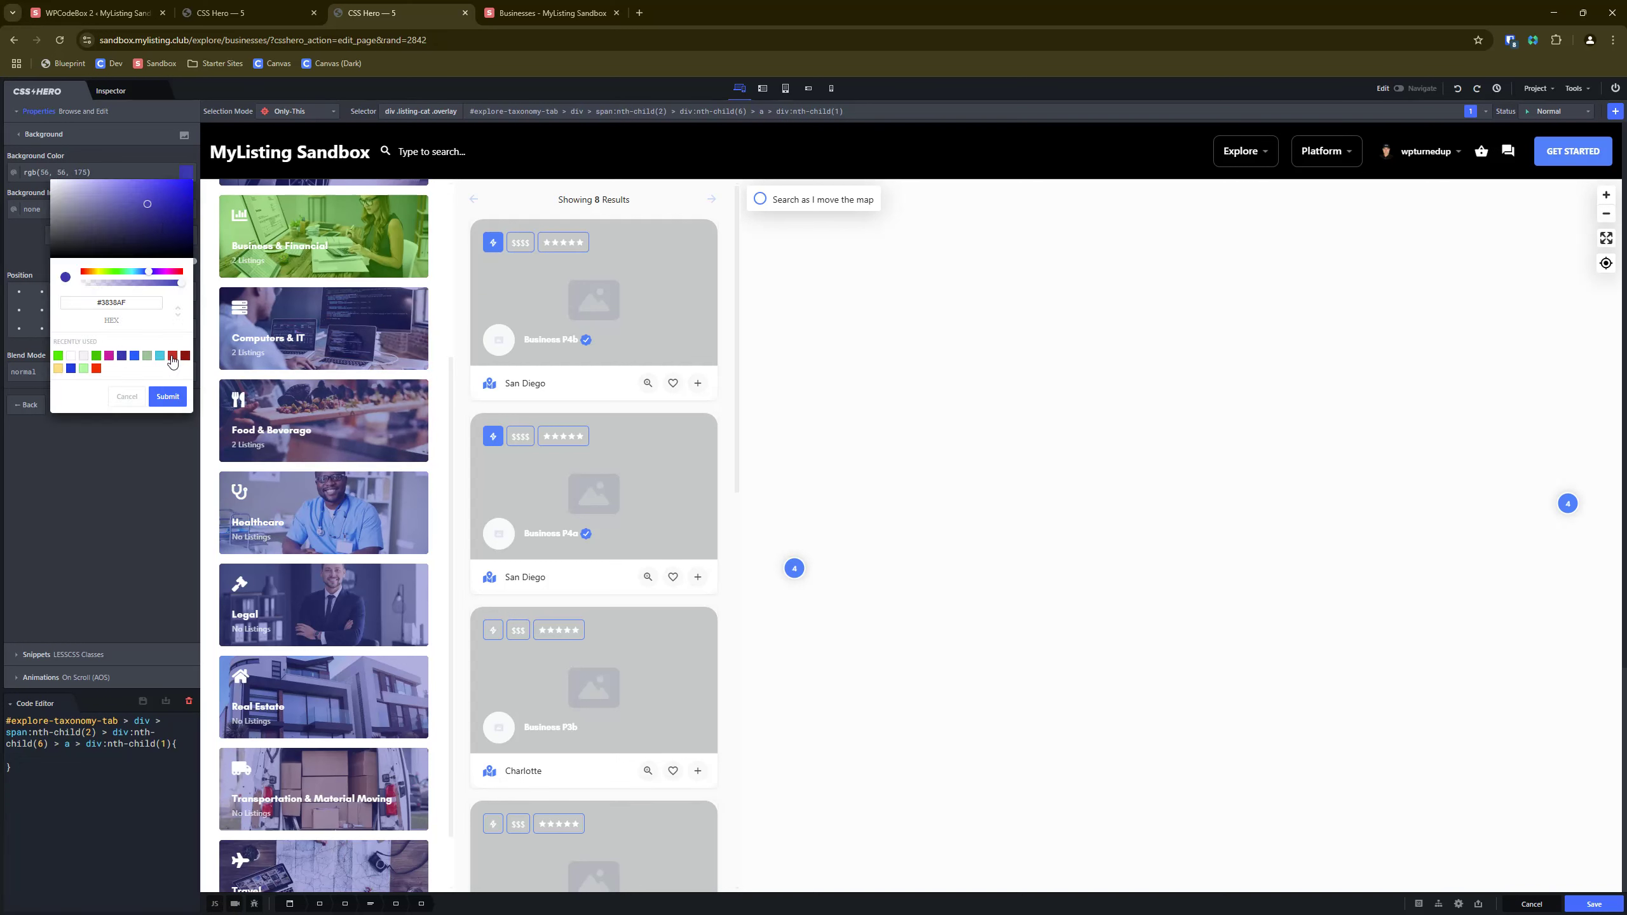
{"action": "left_click", "coordinate": [96, 368]}
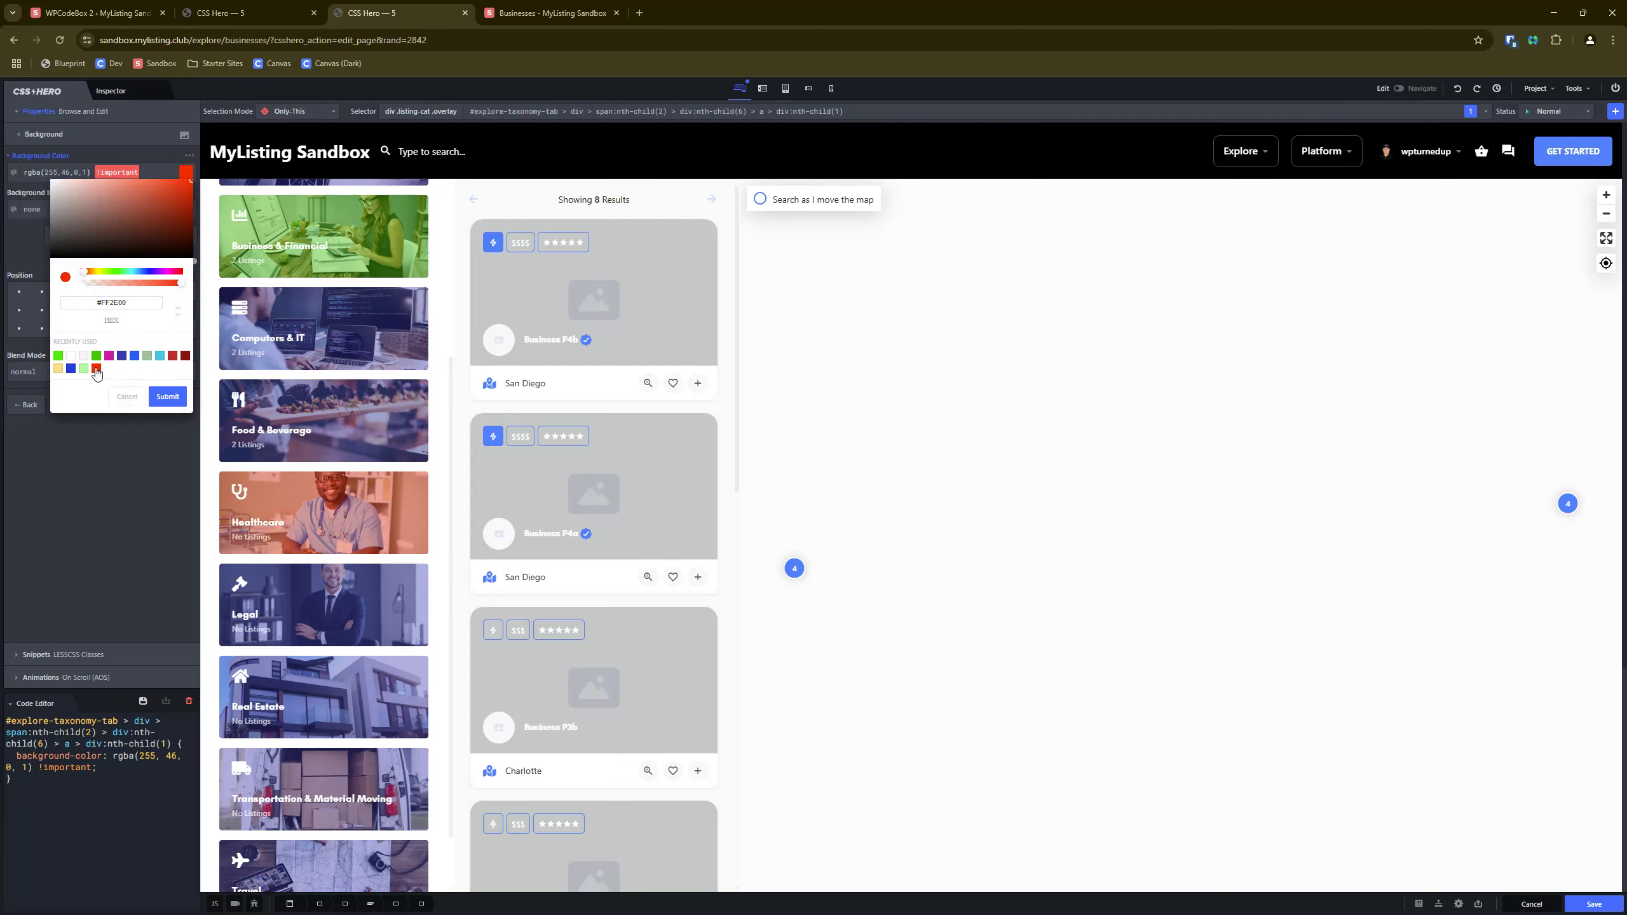
{"action": "left_click", "coordinate": [140, 529]}
{"action": "left_click", "coordinate": [189, 156]}
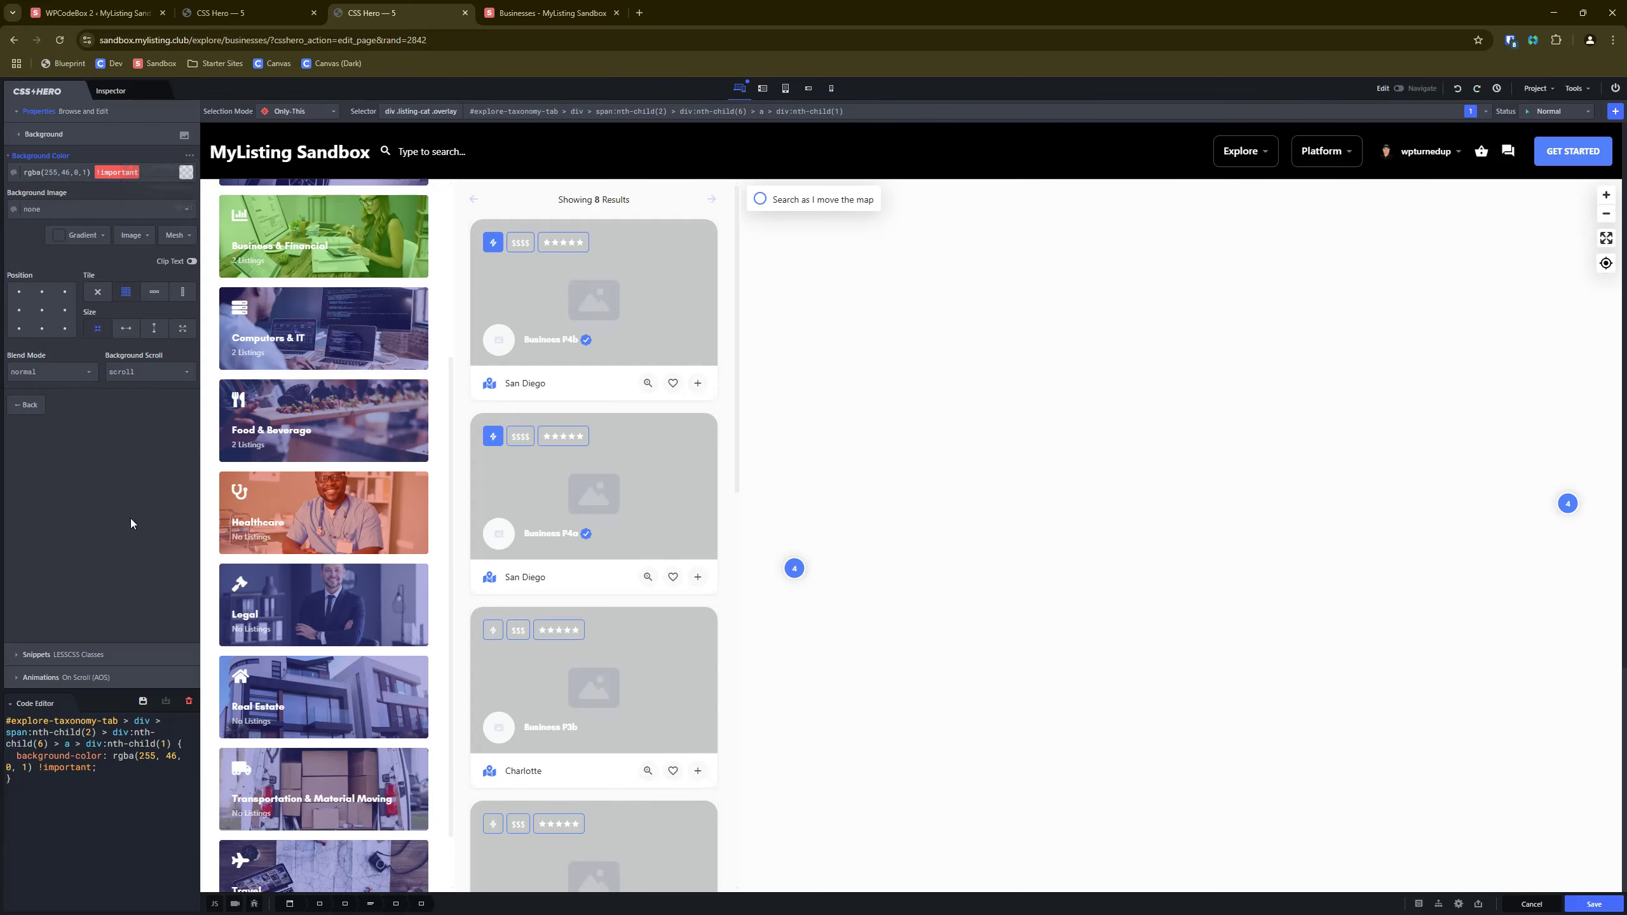
{"action": "left_click", "coordinate": [1593, 904]}
Reload the live Businesses page to check the Healthcare card's overlay colour.
{"action": "left_click", "coordinate": [552, 5]}
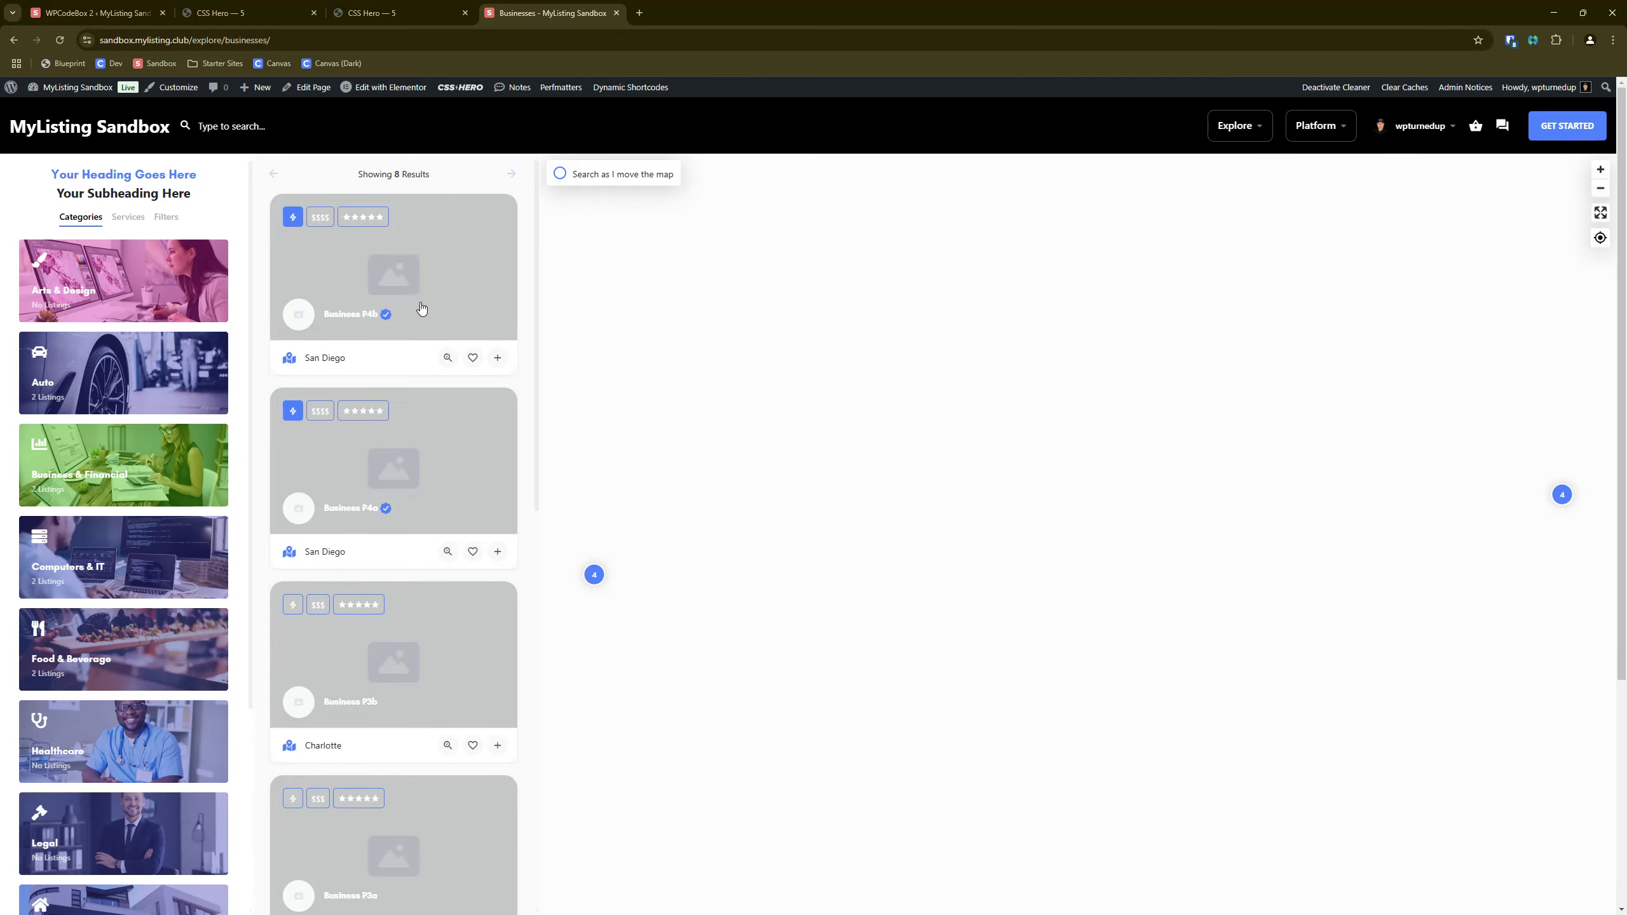
{"action": "left_click", "coordinate": [151, 734]}
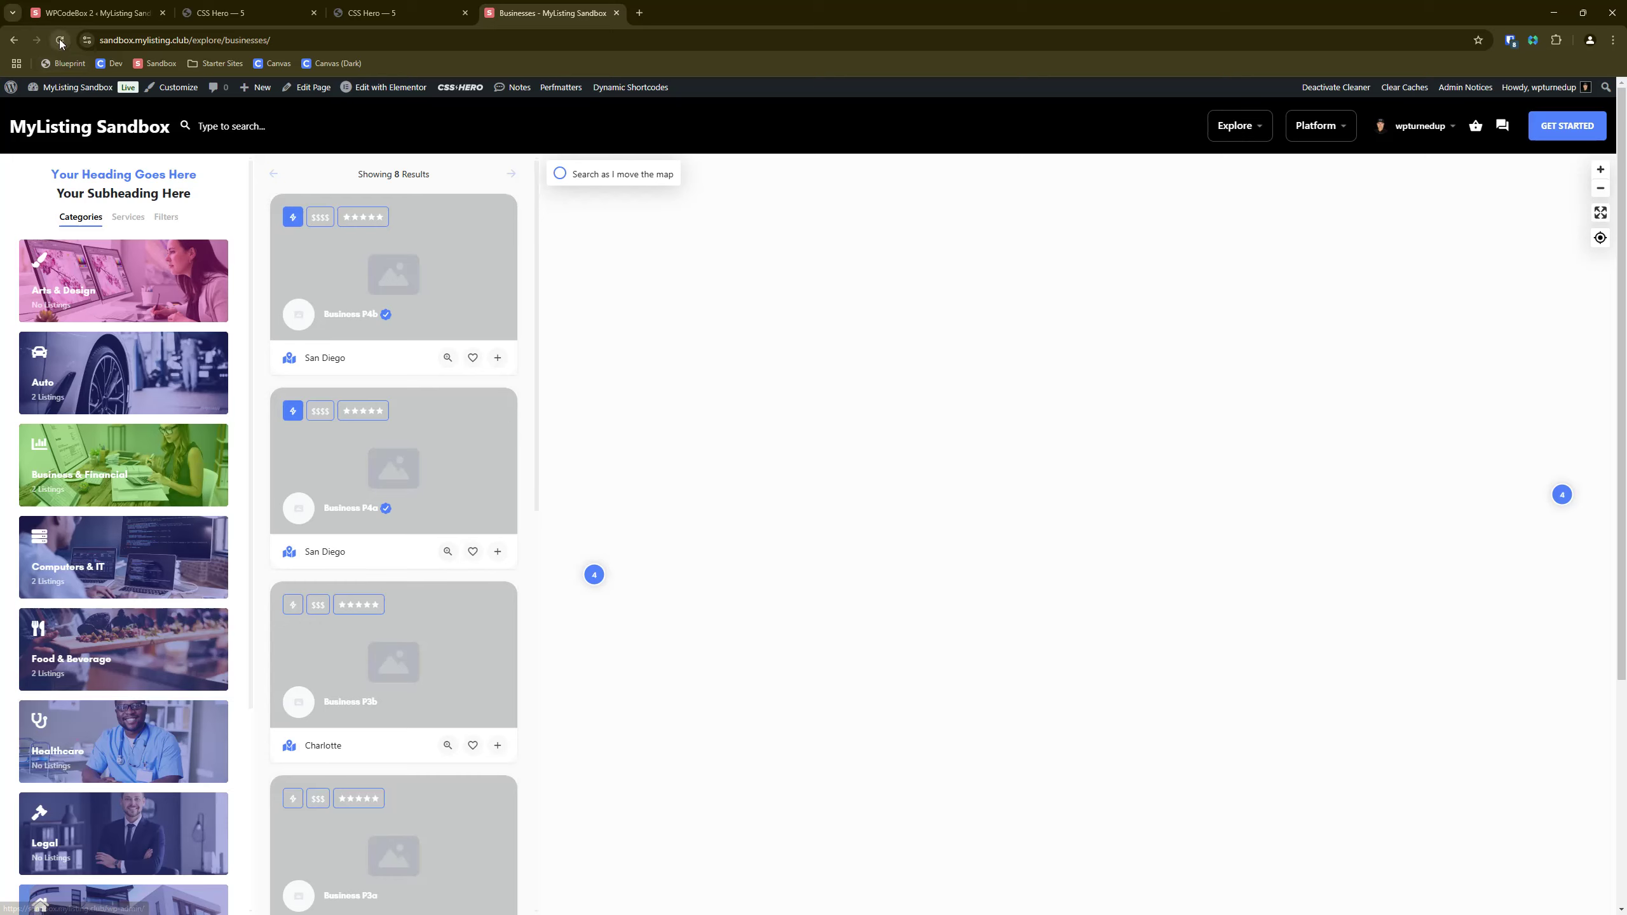
{"action": "left_click", "coordinate": [58, 40]}
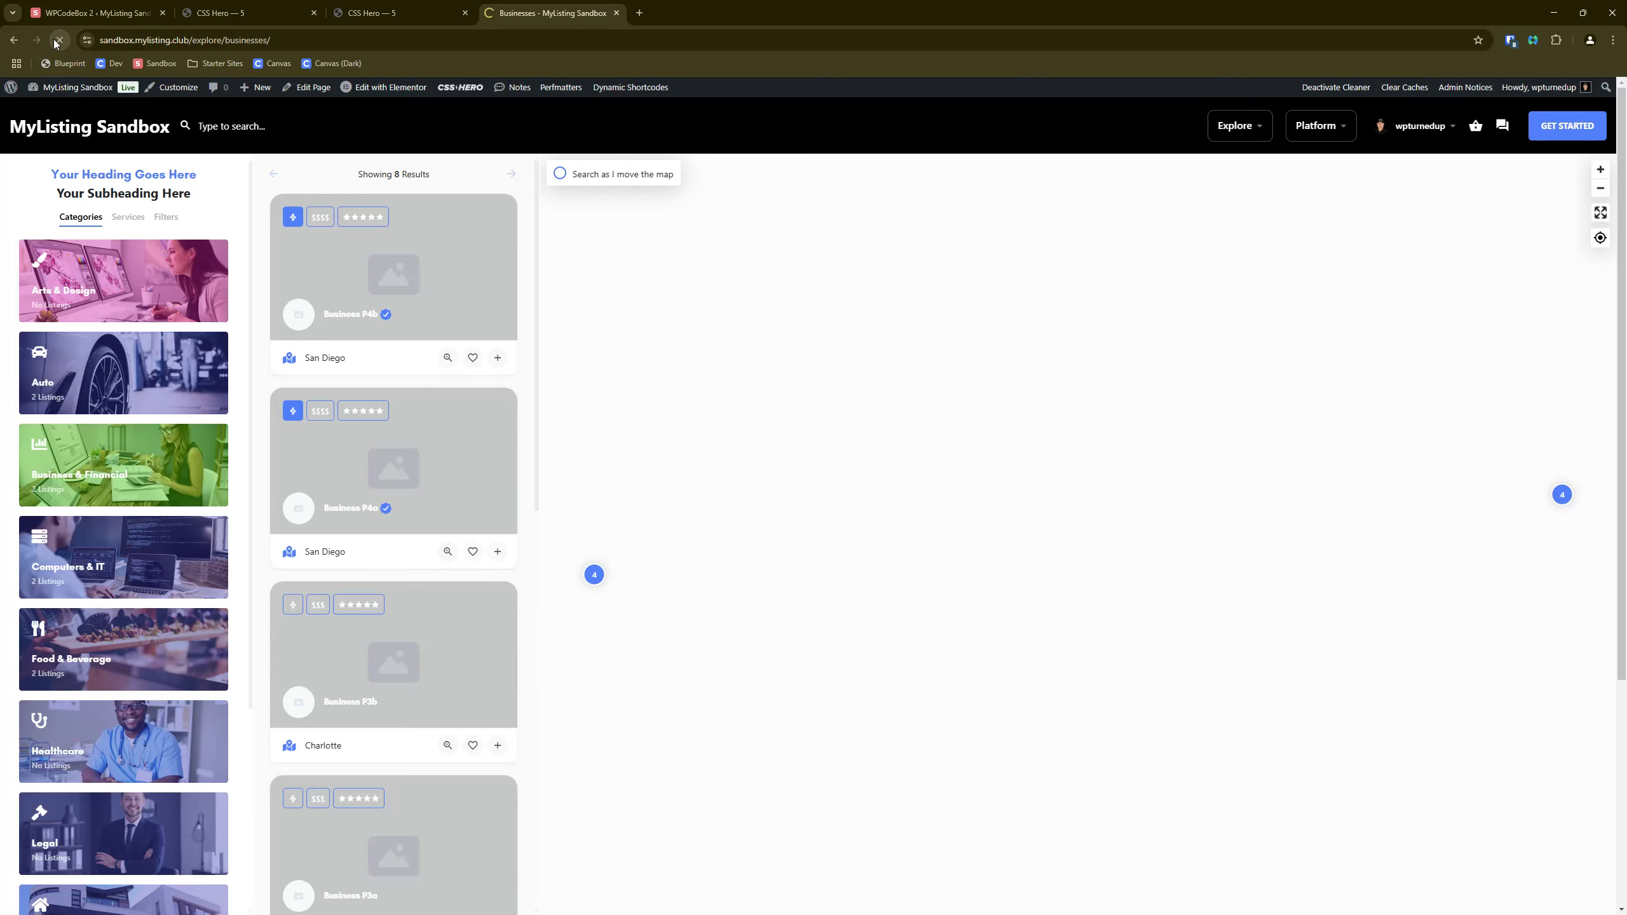